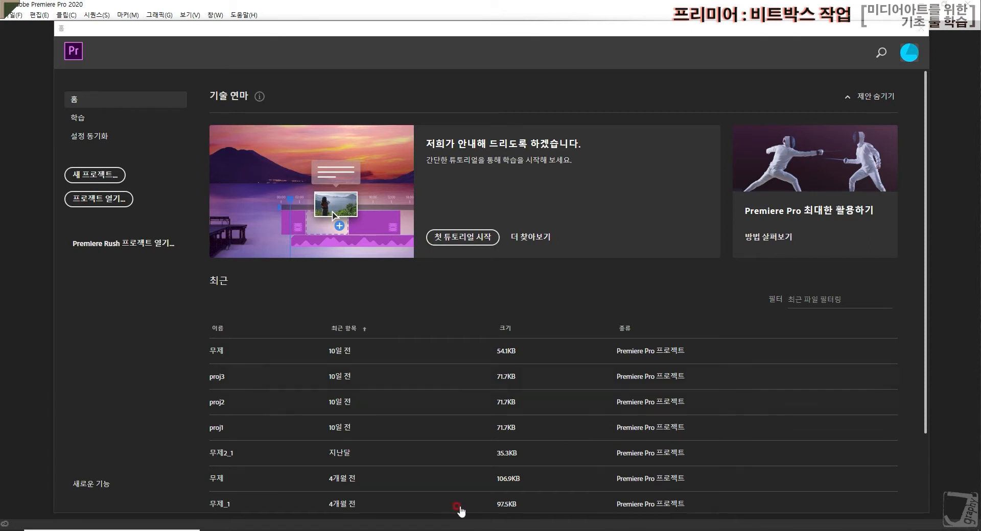
Create a desktop folder named 비트박스 and move it to an open area of the desktop.
mouse_move(438, 530)
click(438, 530)
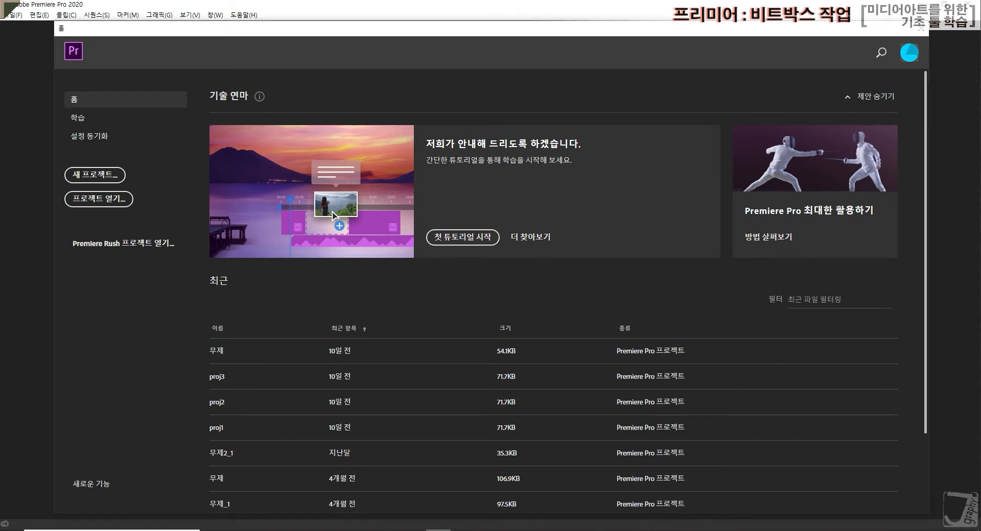
key(super+d)
right_click(672, 60)
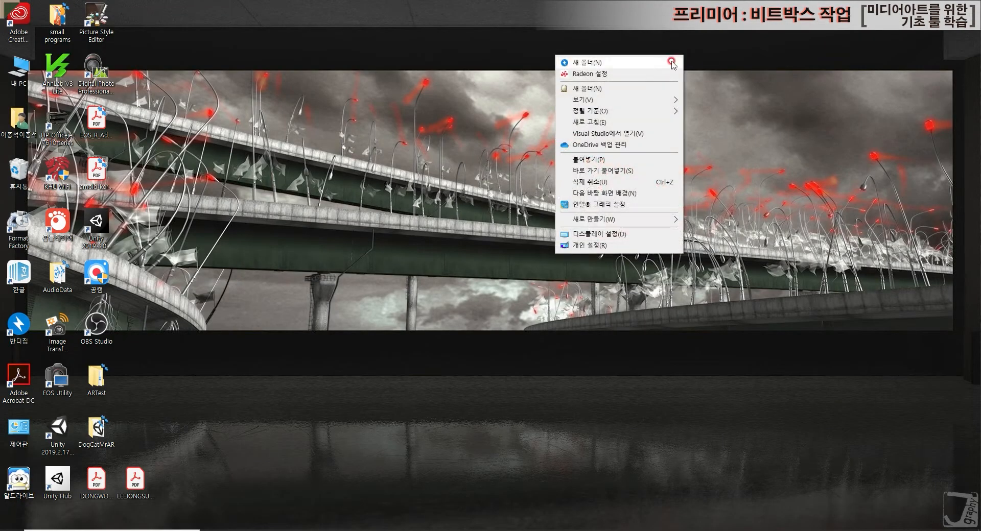
click(671, 62)
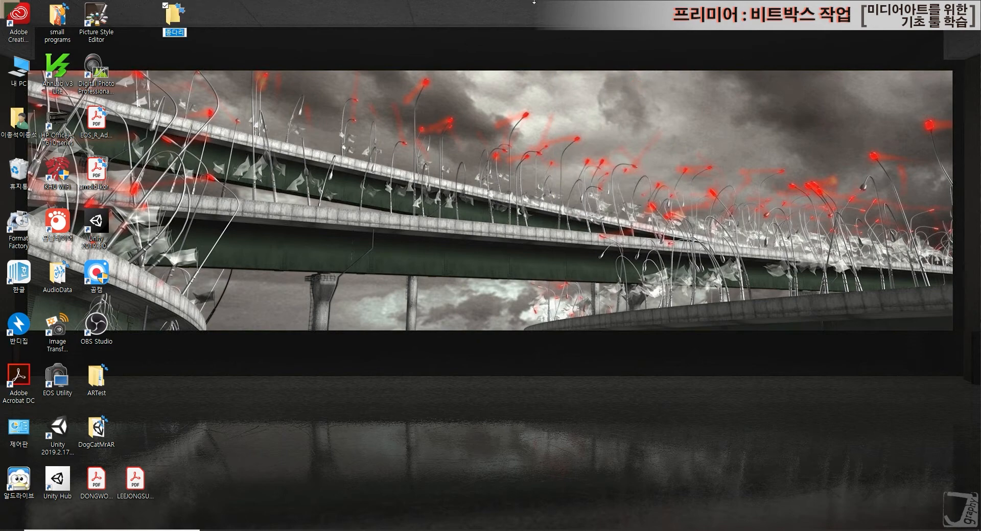
text(q)
key(BackSpace)
text(비트박스)
drag(173, 15, 763, 62)
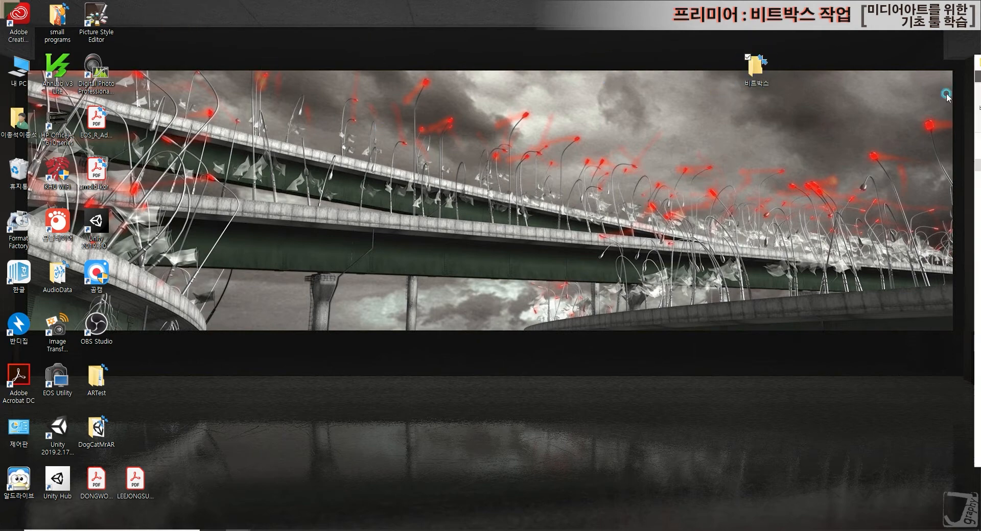
Create a subfolder named 소스 inside the 비트박스 folder.
key(Return)
right_click(308, 252)
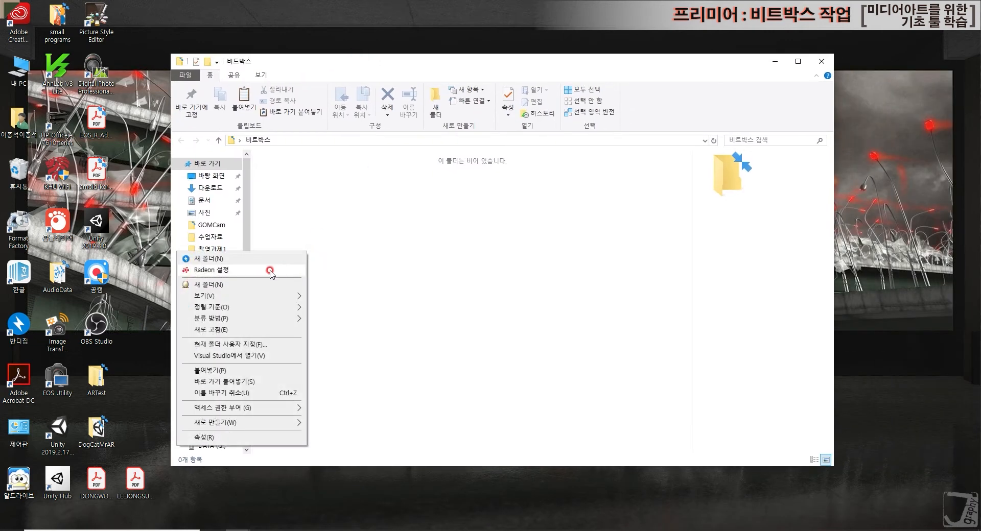
click(264, 284)
text(tht)
key(BackSpace)
key(BackSpace)
key(BackSpace)
text(소스)
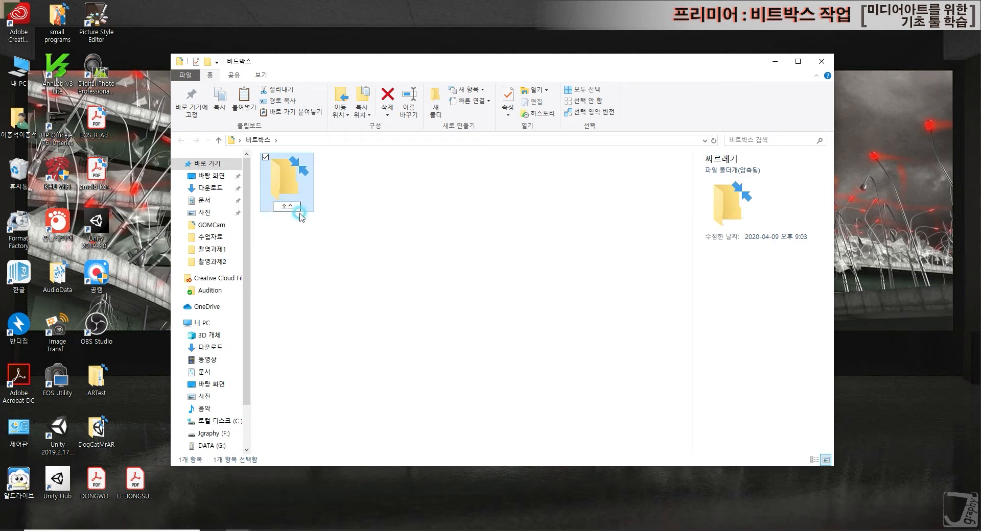
click(289, 180)
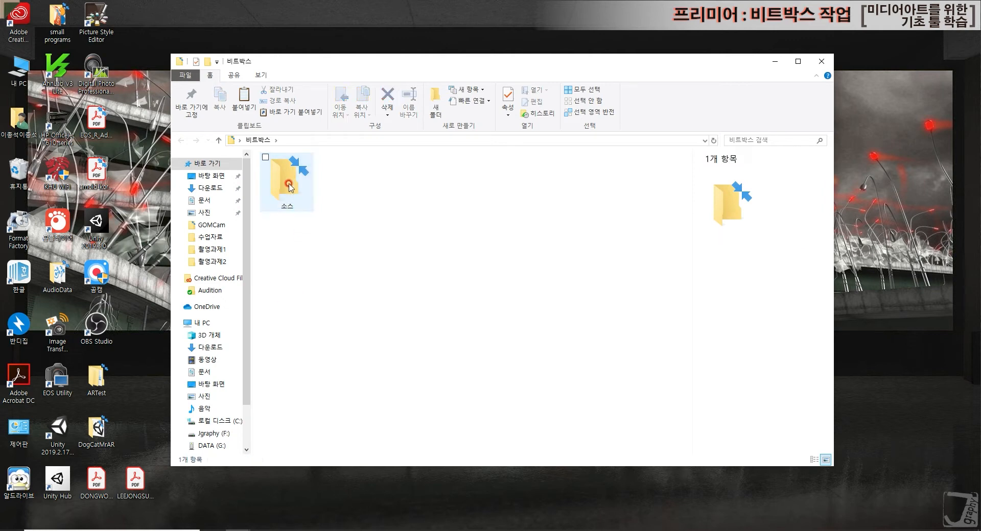
Paste the copied video clips v1 to v10 into the 소스 folder and return to the 비트박스 folder.
double_click(289, 180)
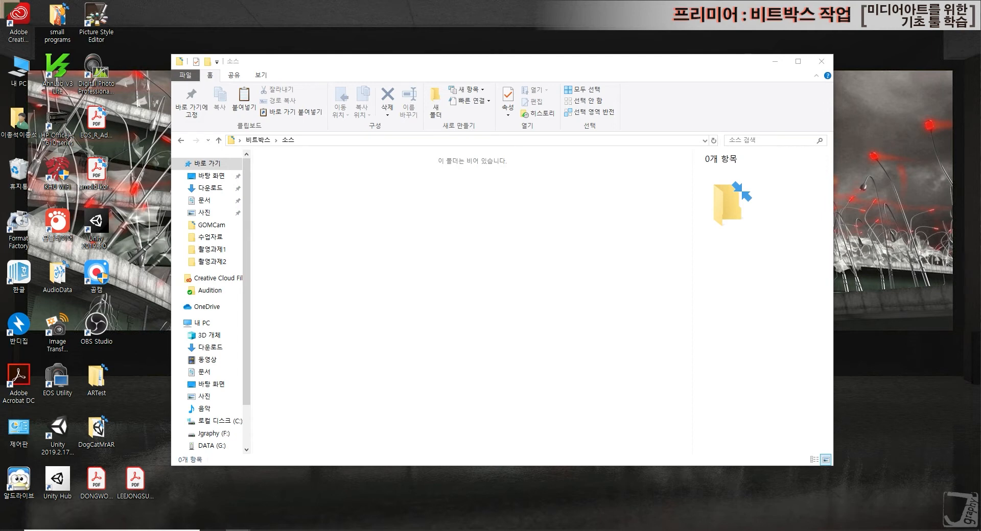
click(582, 306)
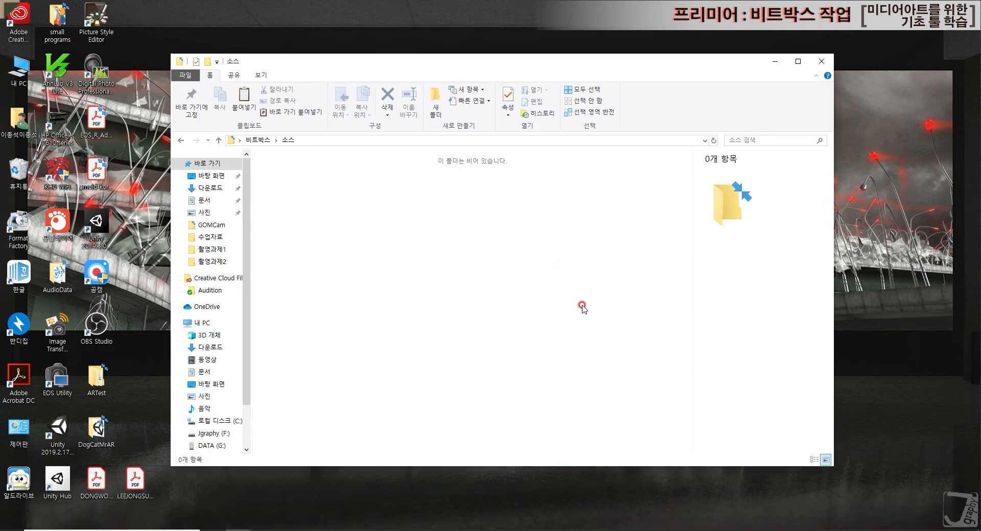
key(ctrl+v)
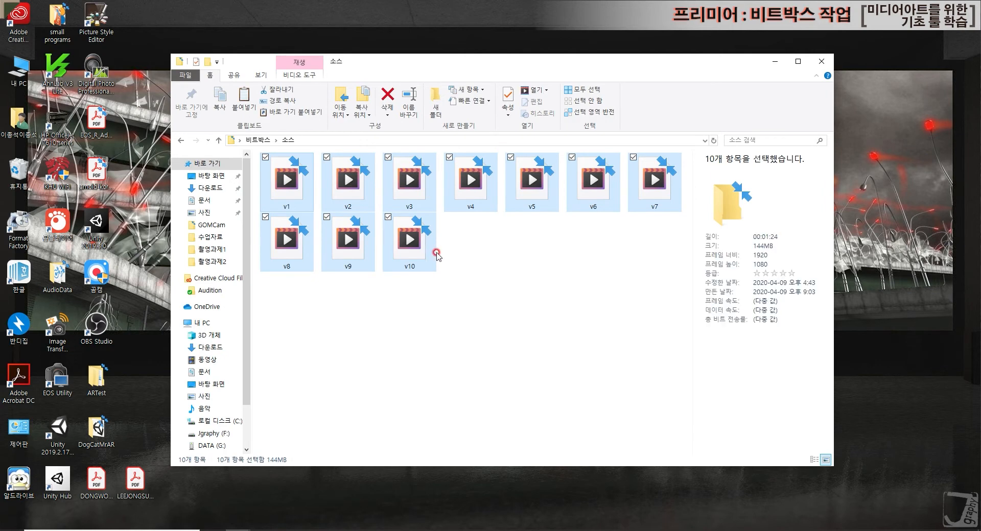
click(258, 139)
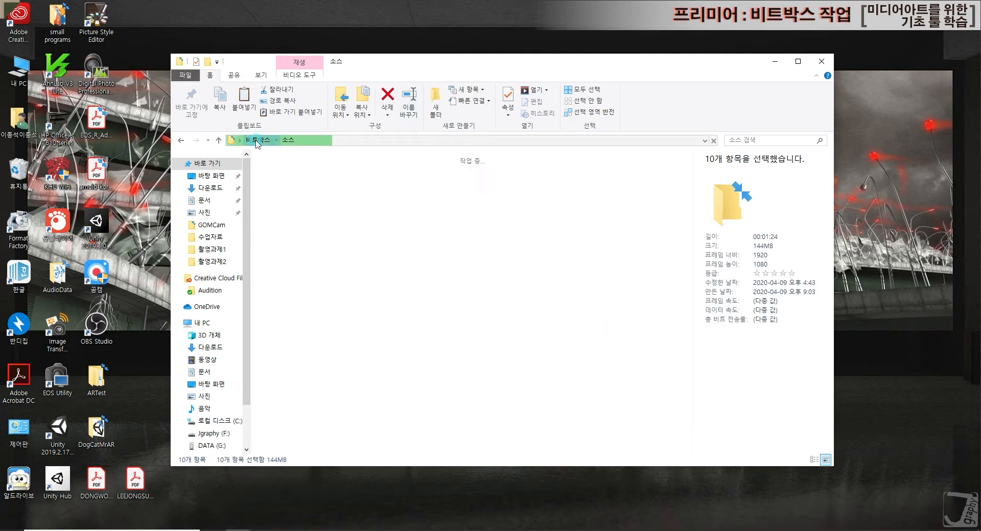
drag(540, 71, 546, 104)
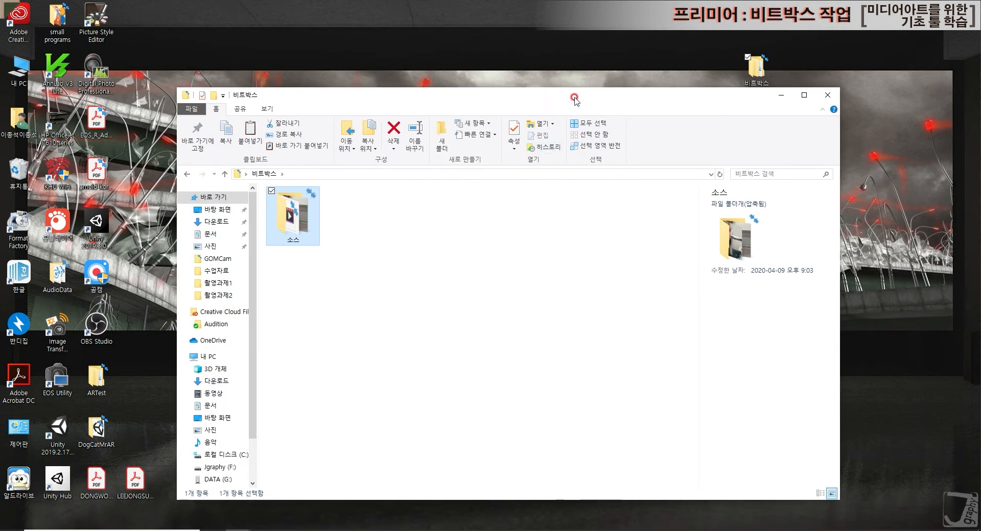
drag(578, 91, 791, 107)
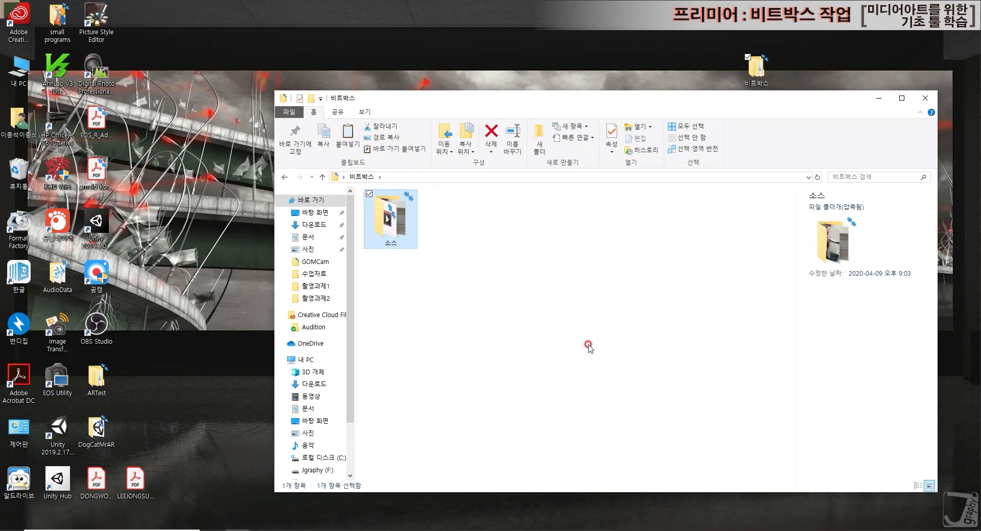
Switch to Premiere Pro, start a new project and set its location to the 비트박스 folder on the desktop.
click(438, 530)
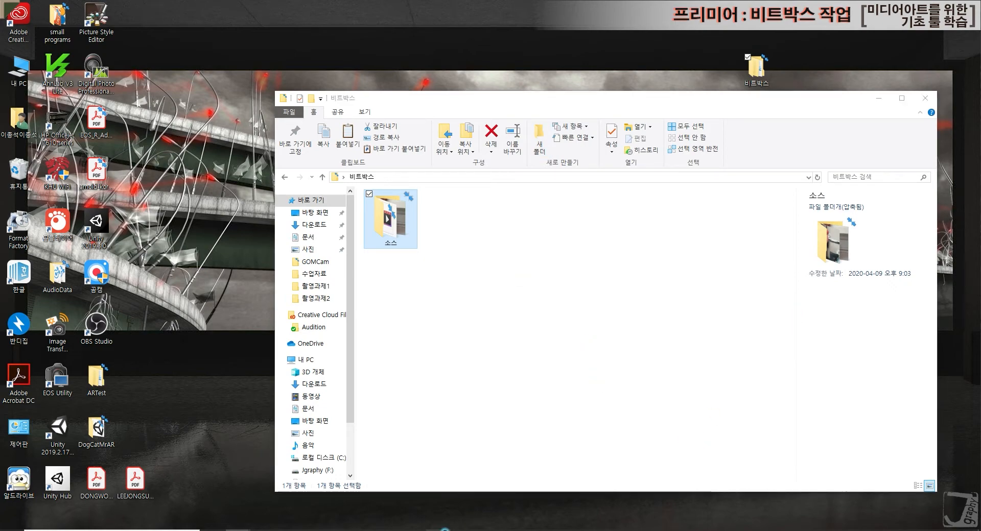
click(109, 176)
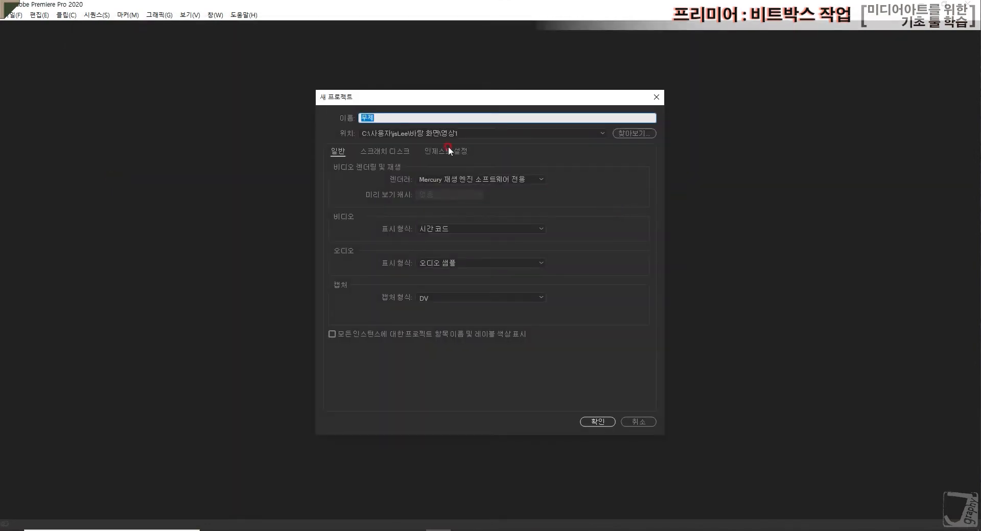
click(630, 133)
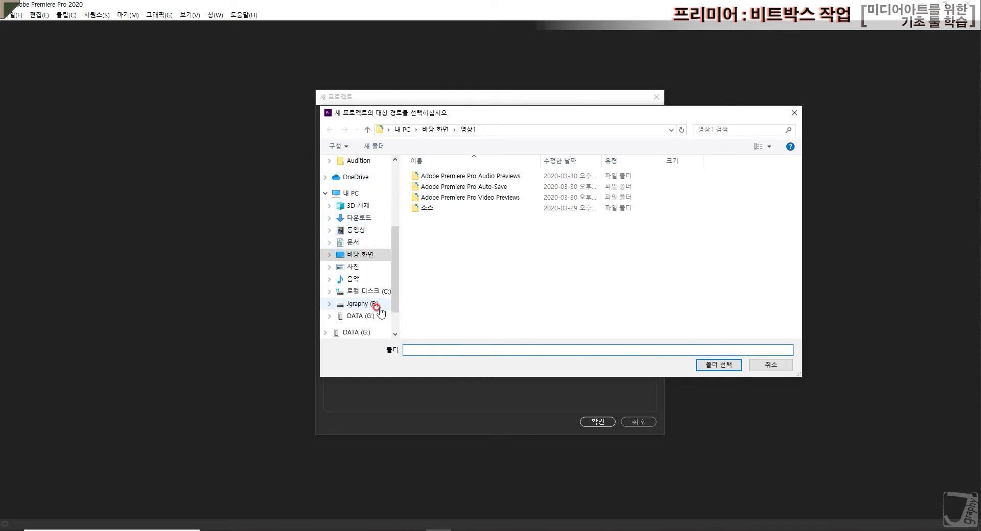
click(386, 255)
double_click(433, 219)
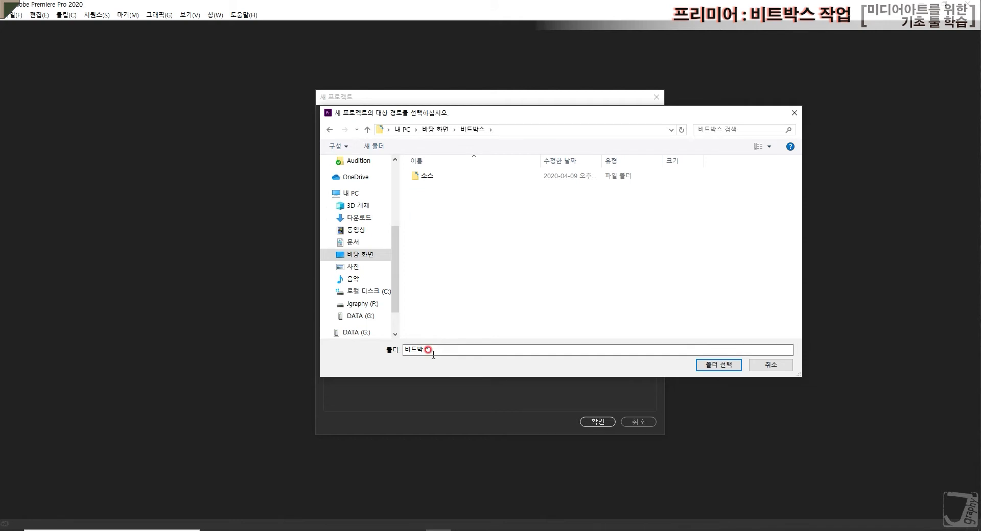
click(718, 366)
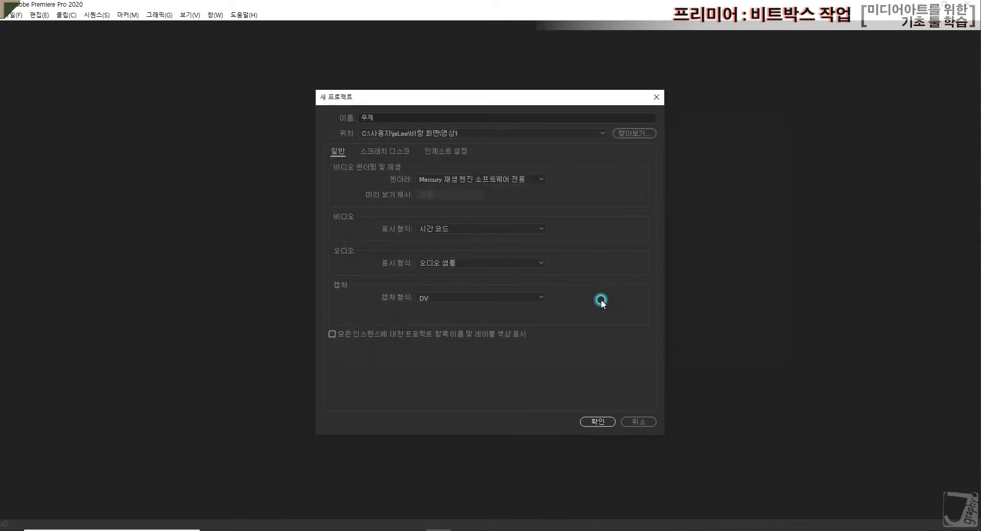
Name the new project bit and create it.
click(376, 116)
double_click(377, 117)
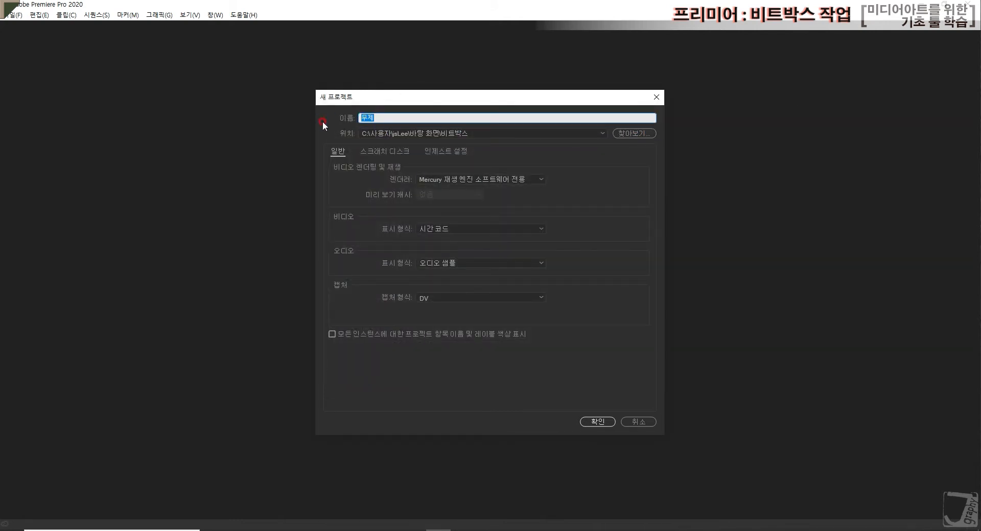
key(BackSpace)
text(bit)
click(597, 422)
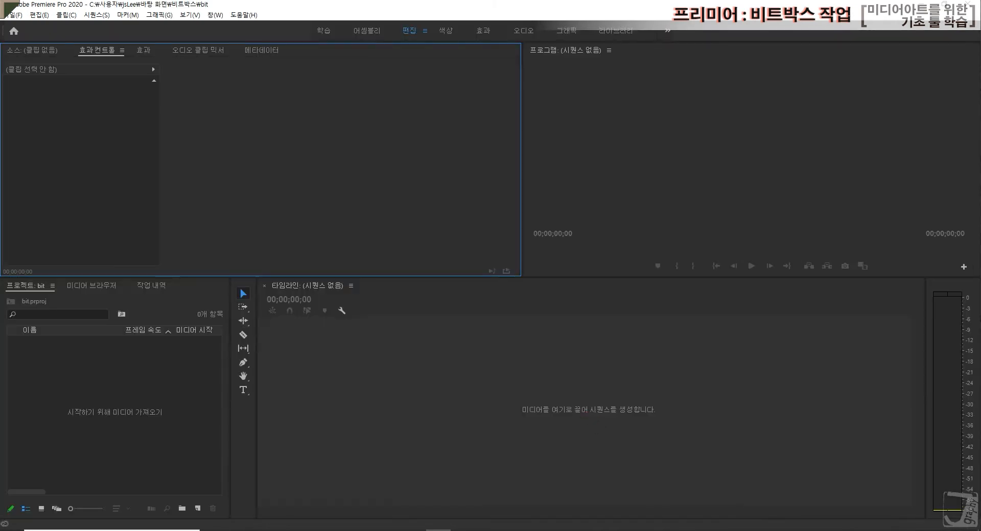
Switch to the 비트박스 folder in File Explorer and open its 소스 subfolder.
mouse_move(304, 526)
mouse_move(337, 508)
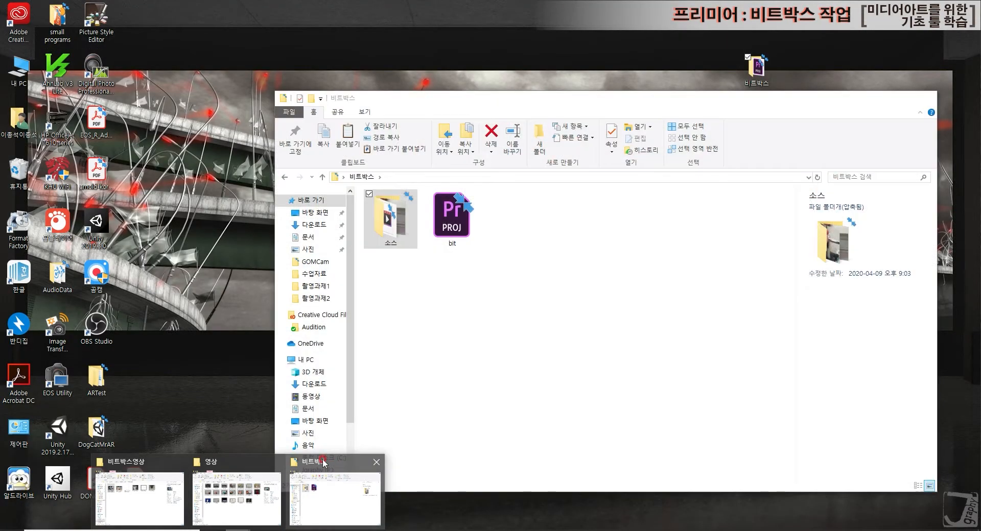
click(327, 466)
double_click(409, 229)
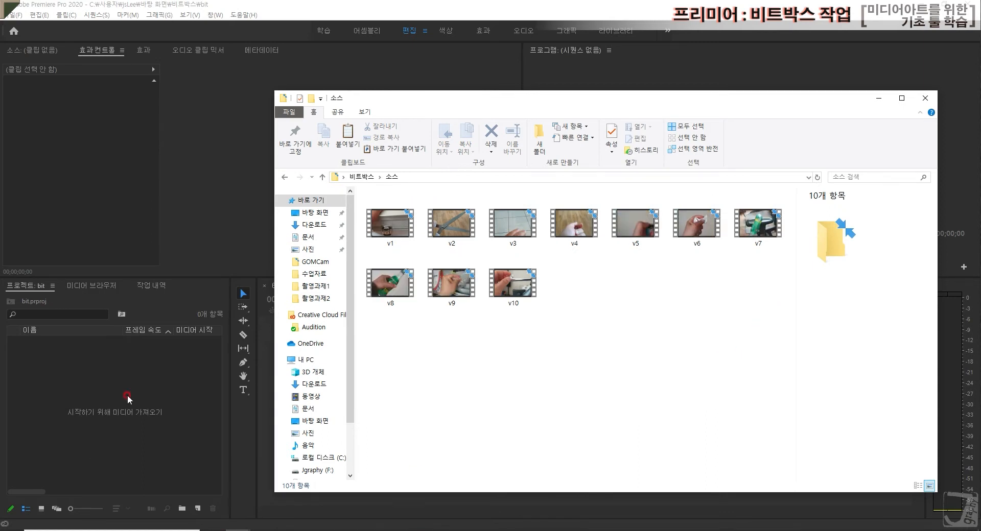
click(119, 353)
click(152, 286)
click(94, 286)
click(24, 286)
click(66, 478)
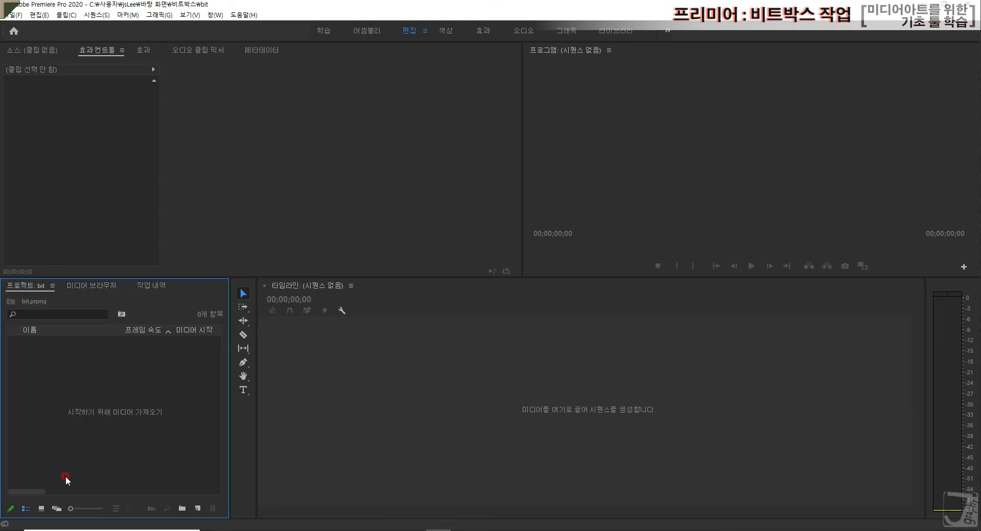
click(102, 287)
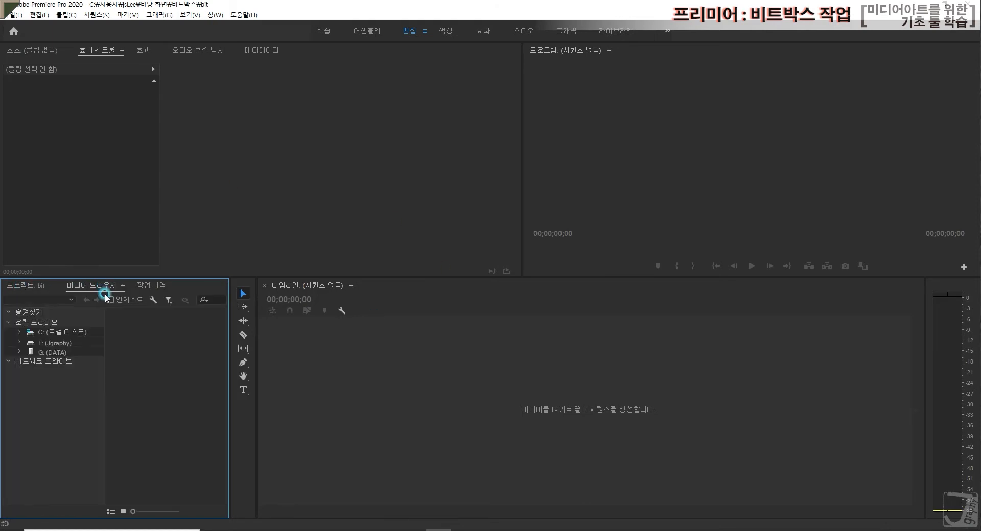
click(37, 287)
click(40, 394)
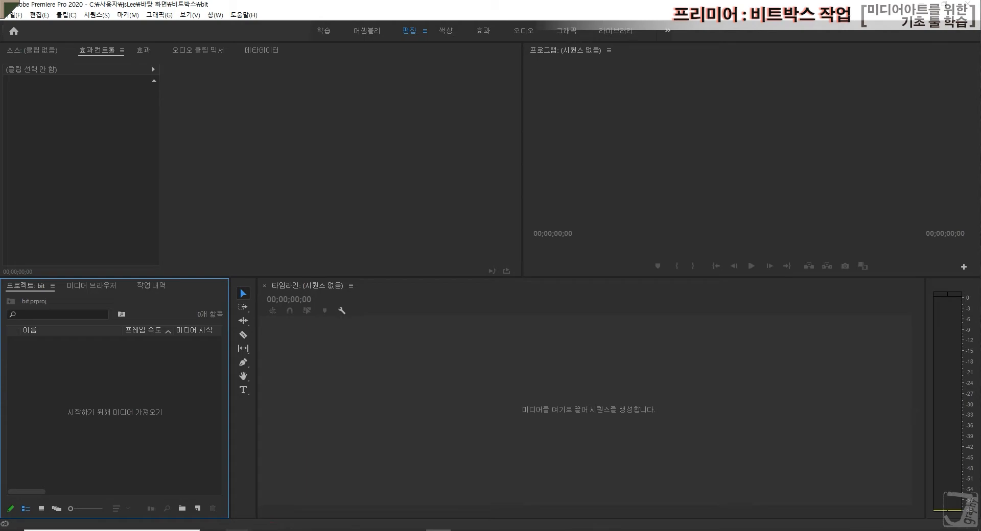
Import clips v1 to v10 from the 소스 folder into the project and display them as thumbnails.
click(237, 530)
click(344, 471)
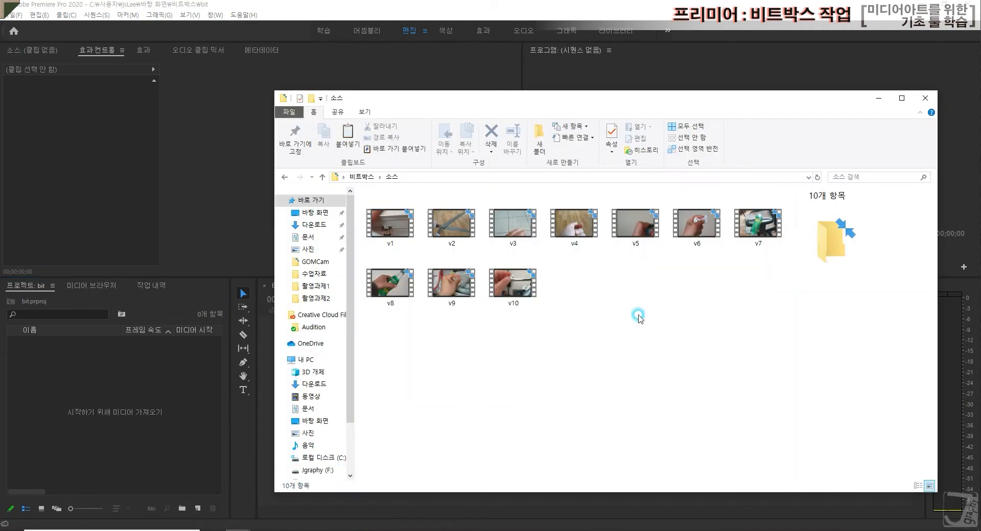
drag(787, 322, 134, 380)
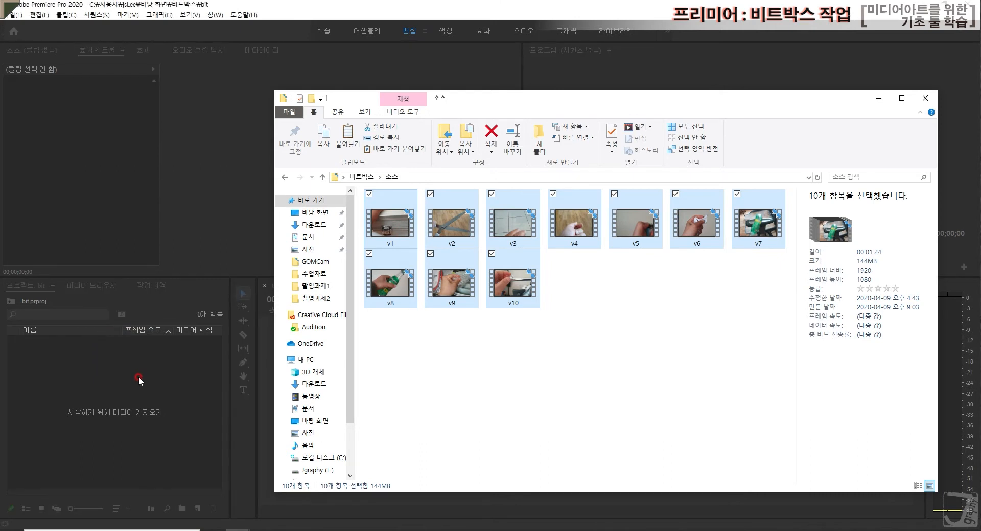
drag(139, 378, 139, 379)
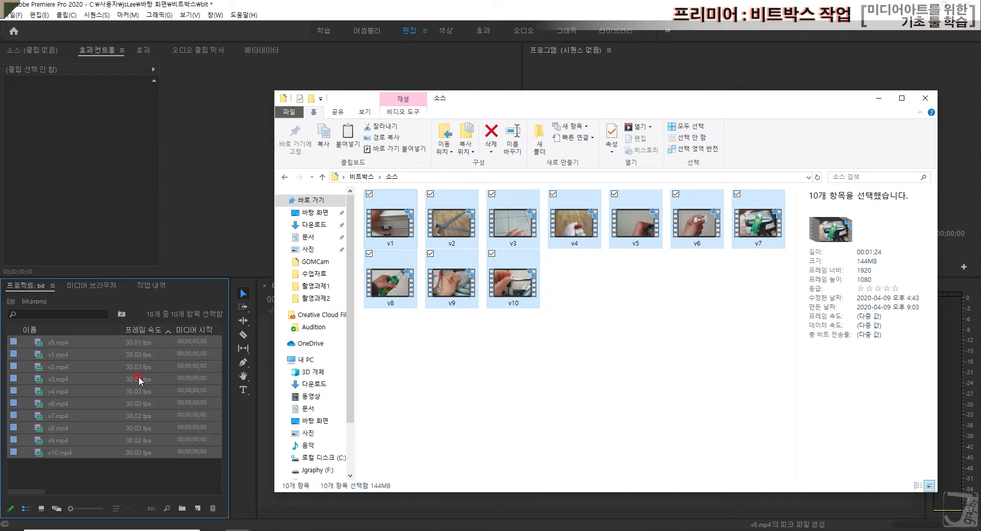
click(203, 481)
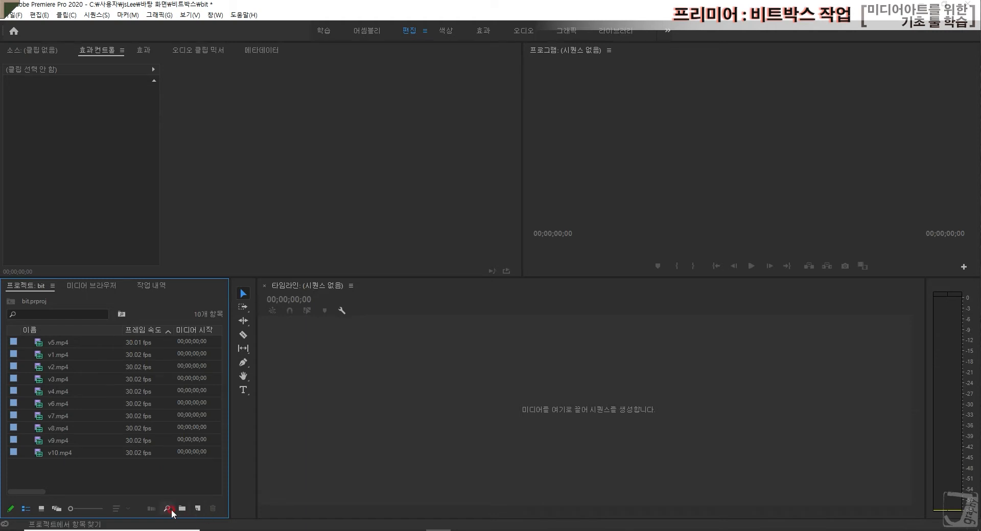
click(41, 509)
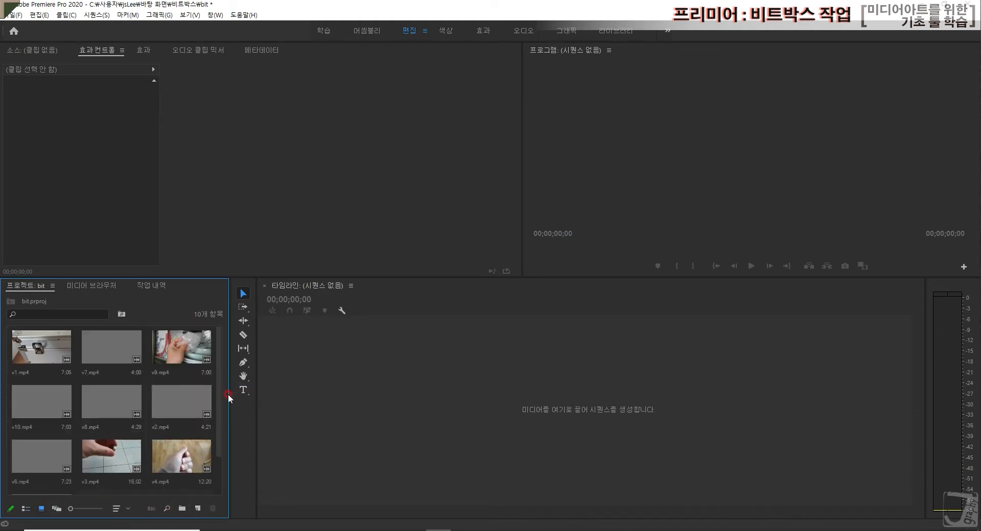
drag(219, 401, 217, 447)
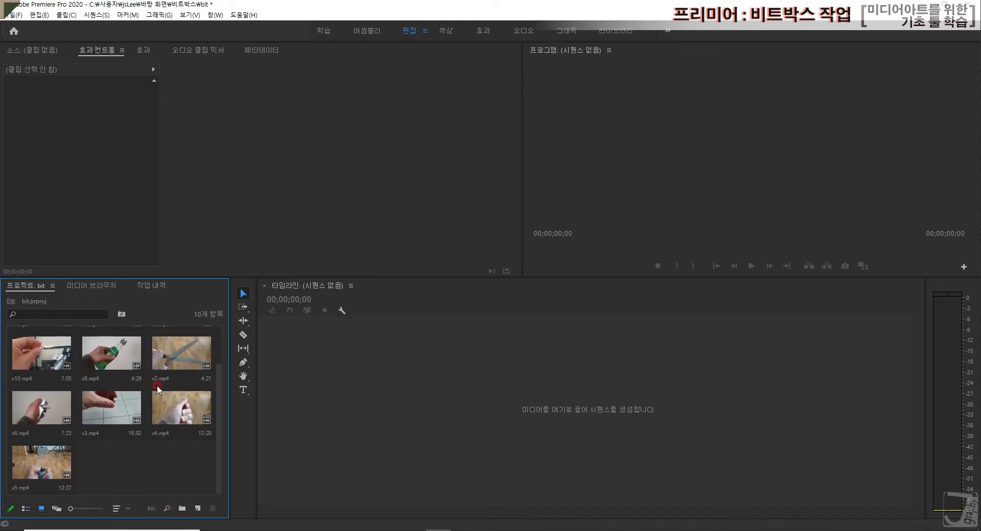
Create a new sequence from the custom 1920x1080p preset, keeping the default sequence name.
right_click(158, 465)
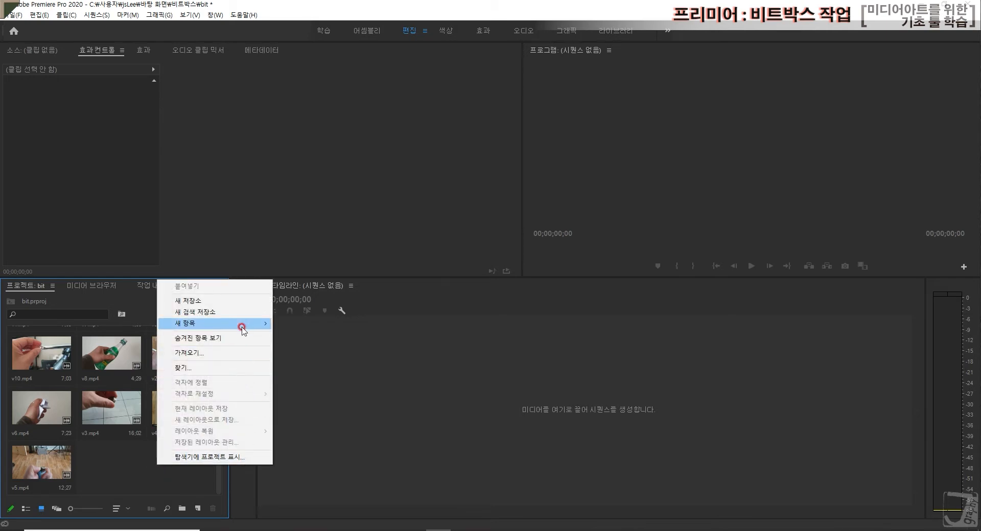
mouse_move(245, 323)
click(334, 326)
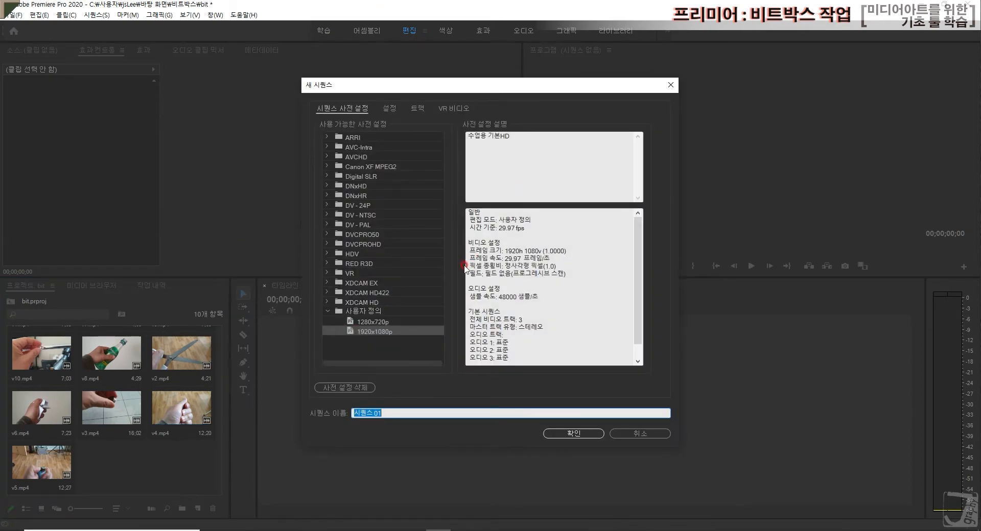
click(379, 333)
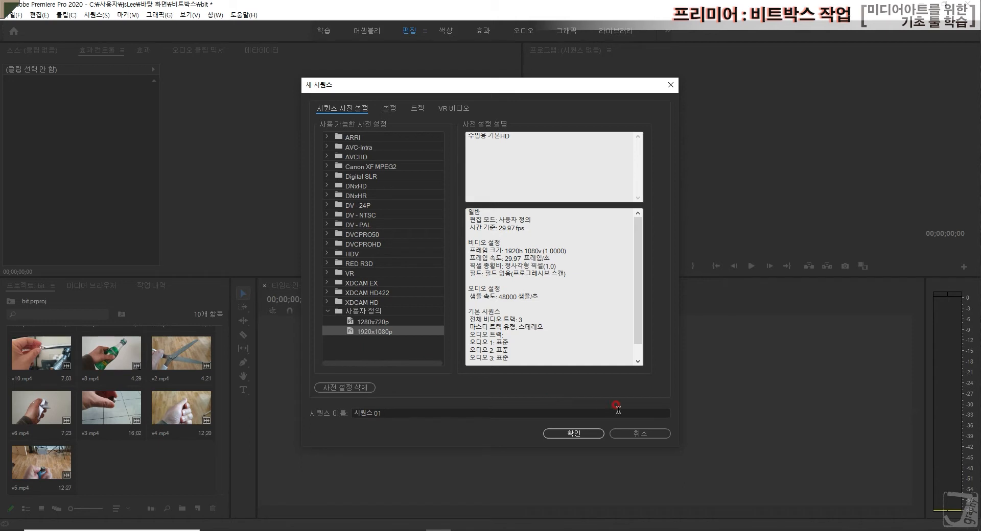
click(582, 435)
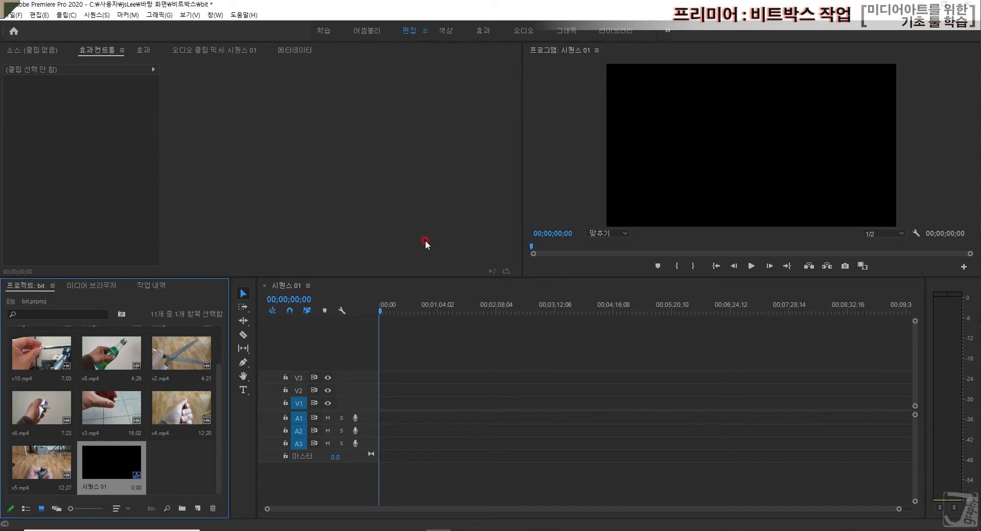
Show the empty source monitor and look through the imported clip thumbnails in the project.
click(35, 51)
click(401, 325)
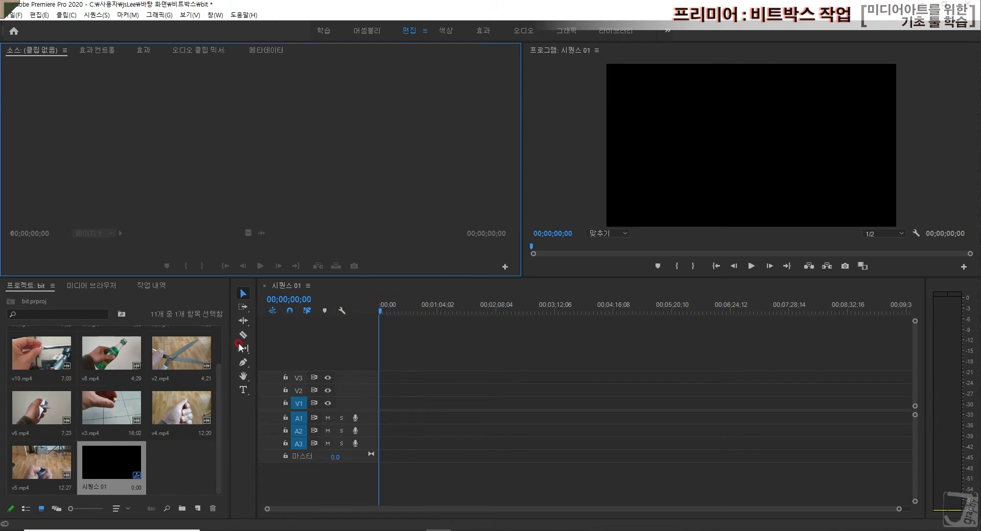
click(203, 462)
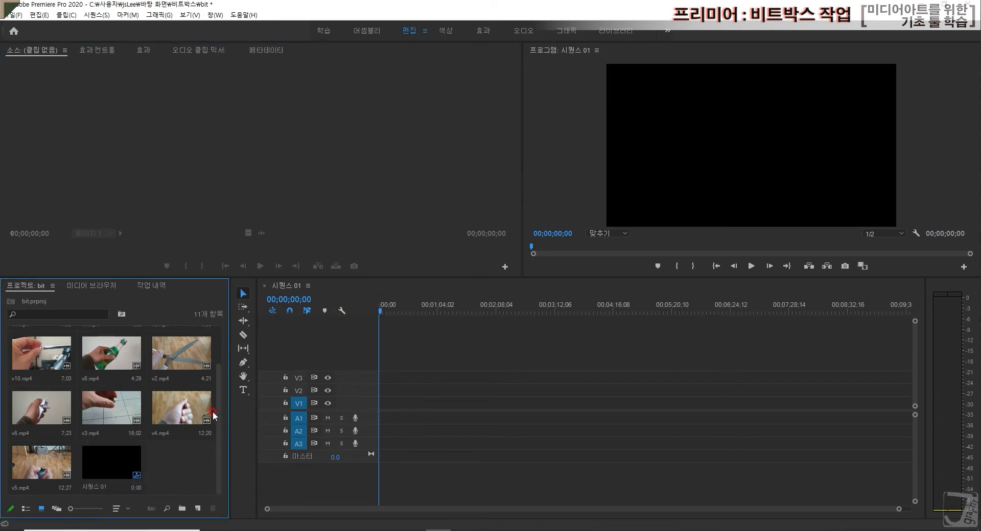
scroll(218, 419, up, 3)
scroll(213, 422, down, 2)
scroll(189, 458, up, 1)
scroll(189, 456, down, 1)
scroll(189, 457, up, 1)
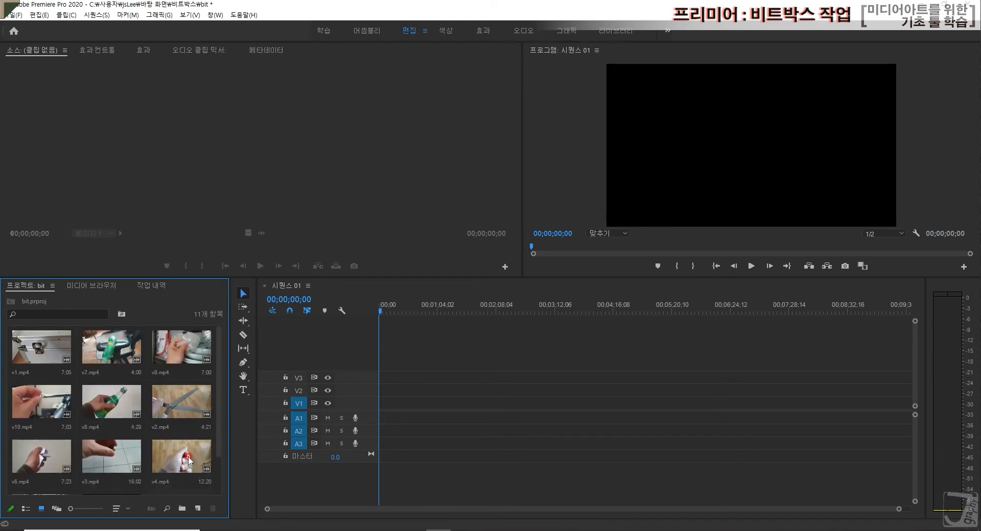
scroll(182, 465, down, 1)
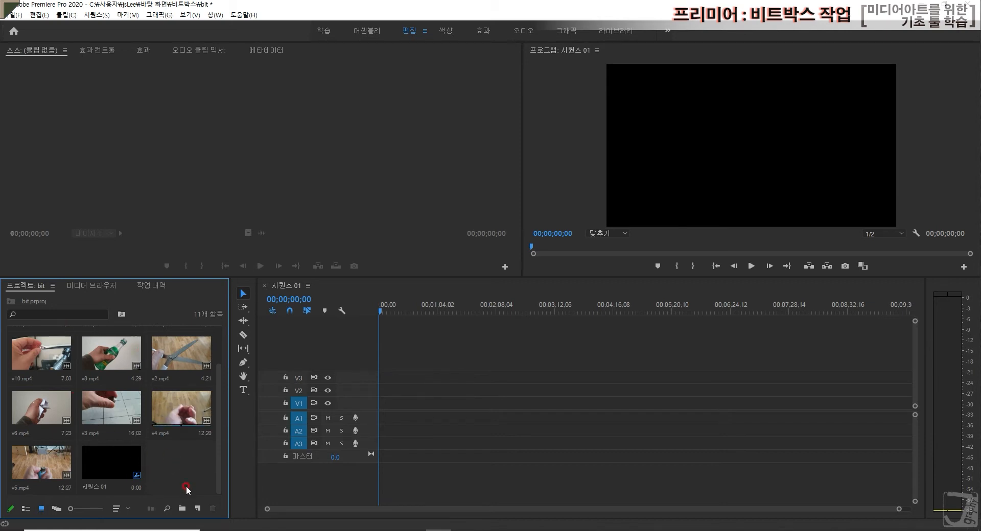
scroll(186, 486, up, 1)
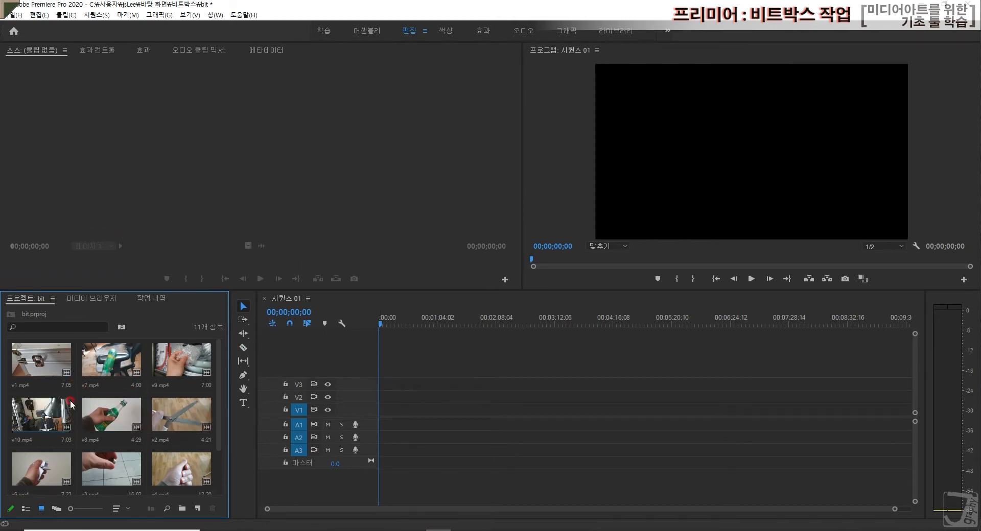
Open v1.mp4 in the source monitor and preview its footage.
click(42, 361)
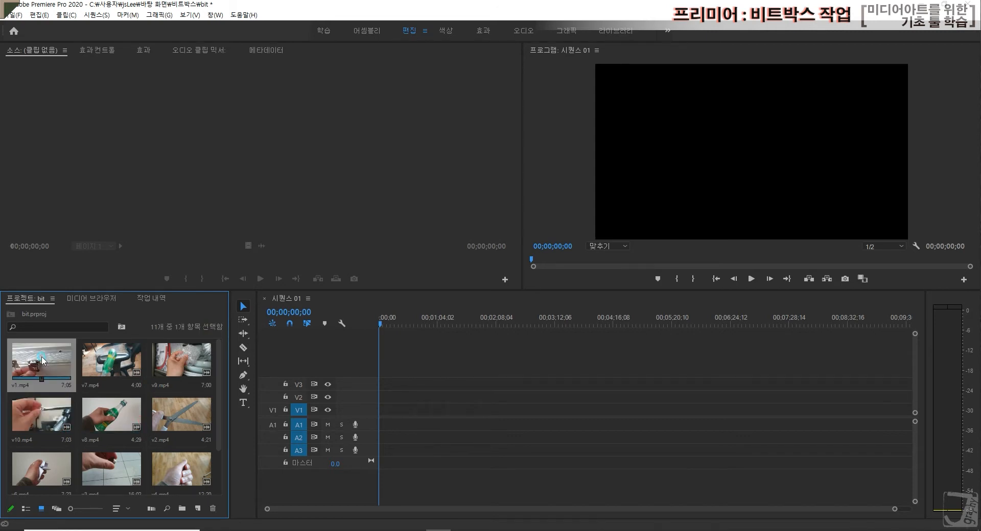
double_click(43, 360)
click(259, 279)
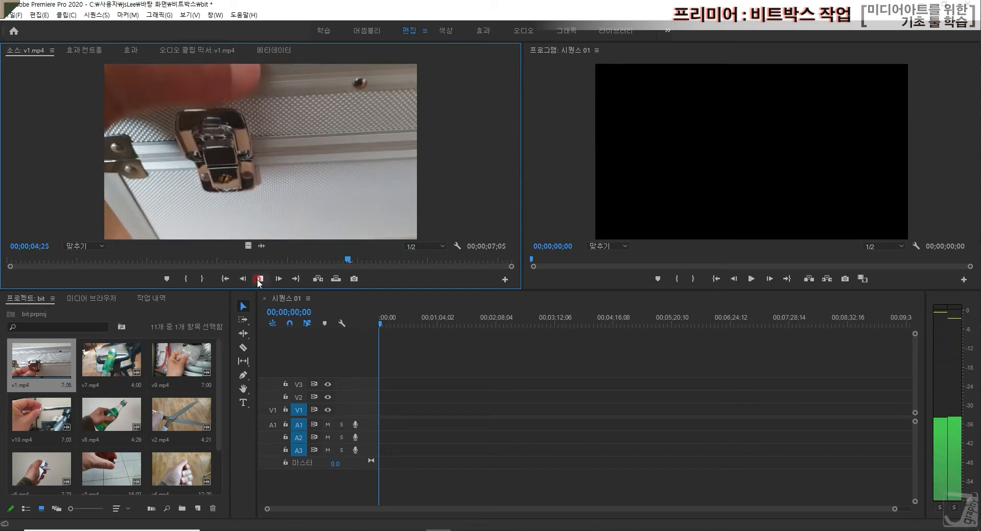
click(259, 279)
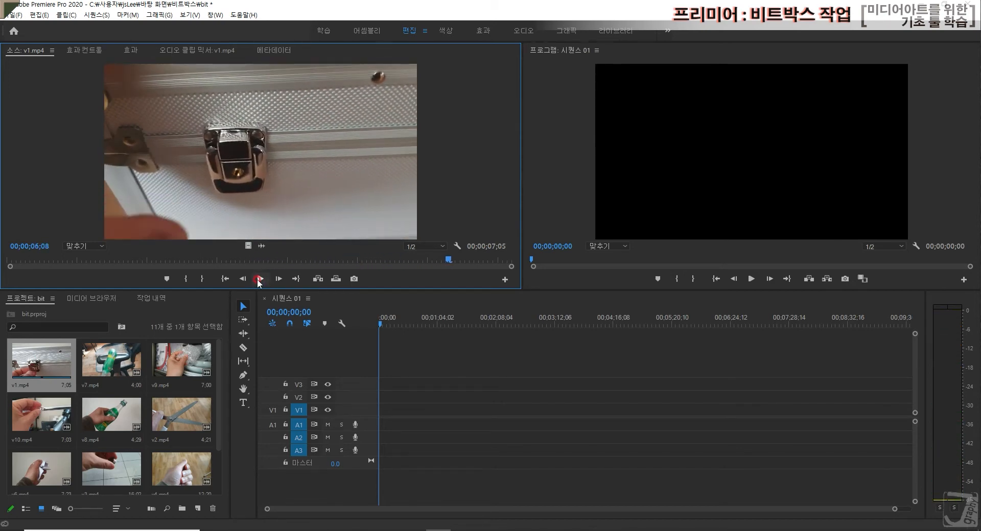
Replay v1.mp4 from near its start and mark its In point at 00;00;03;15, just before the latch sound.
click(193, 262)
drag(446, 262, 45, 260)
click(237, 278)
click(255, 282)
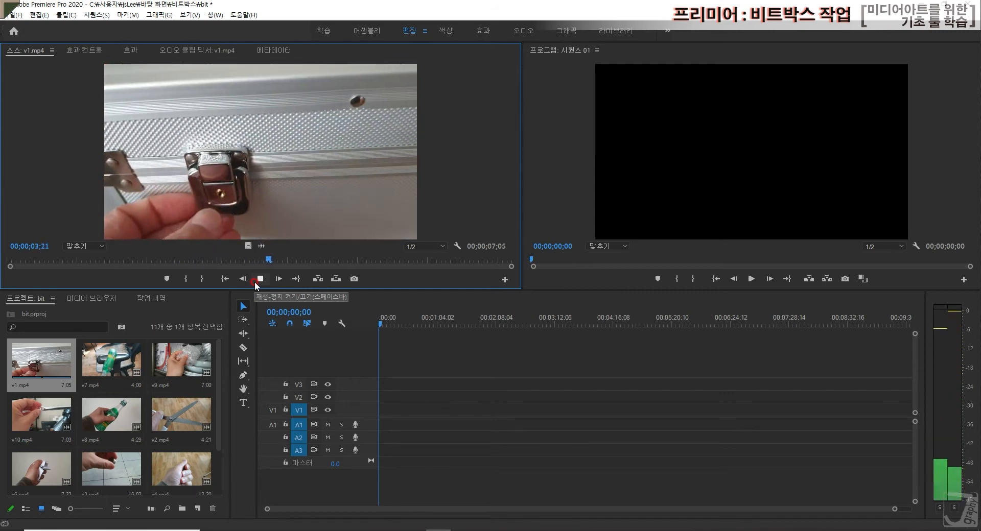
click(255, 283)
drag(323, 260, 255, 258)
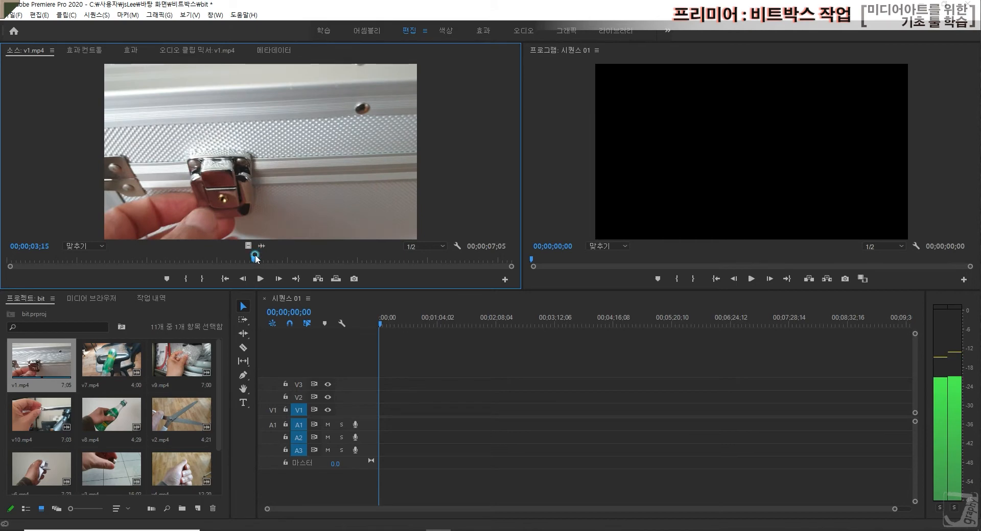
click(186, 280)
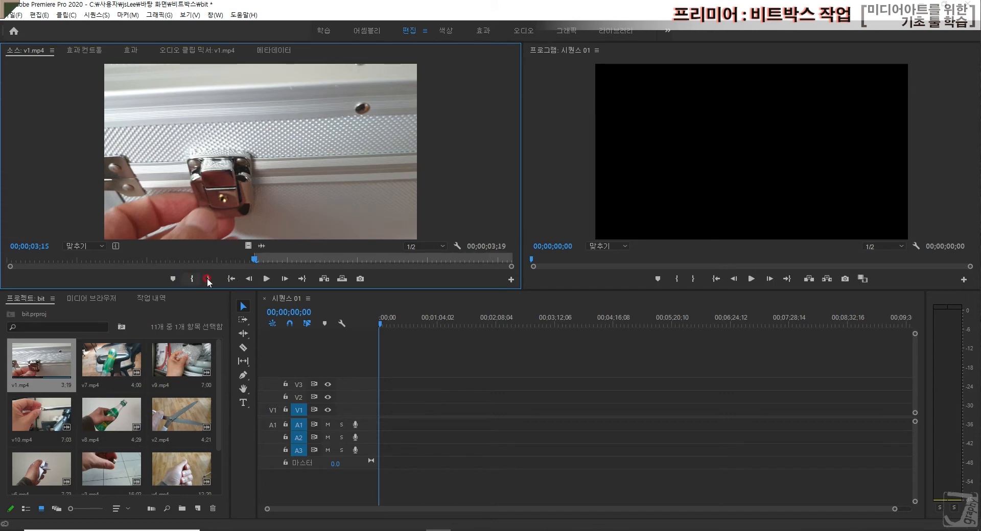
Play v1.mp4 on from the In point and mark its Out point at 00;00;04;22.
click(265, 280)
click(264, 280)
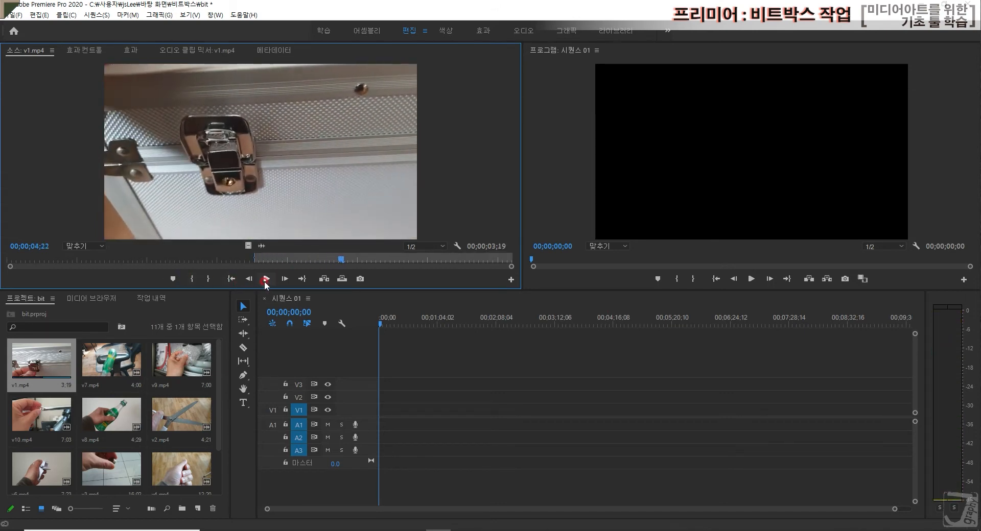
click(209, 279)
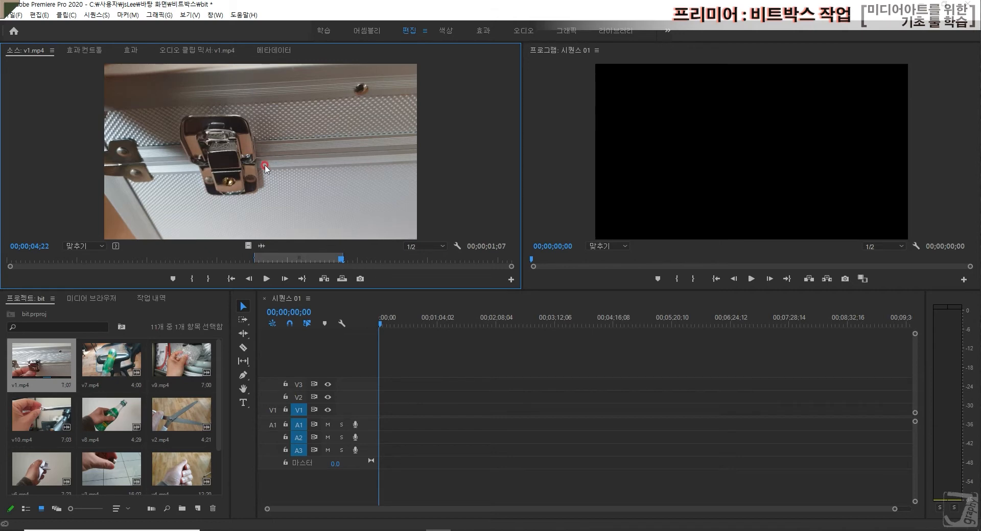
Place the marked section of v1.mp4 at the start of tracks V1 and A1, keeping the existing sequence settings.
drag(256, 129, 271, 160)
drag(245, 140, 428, 451)
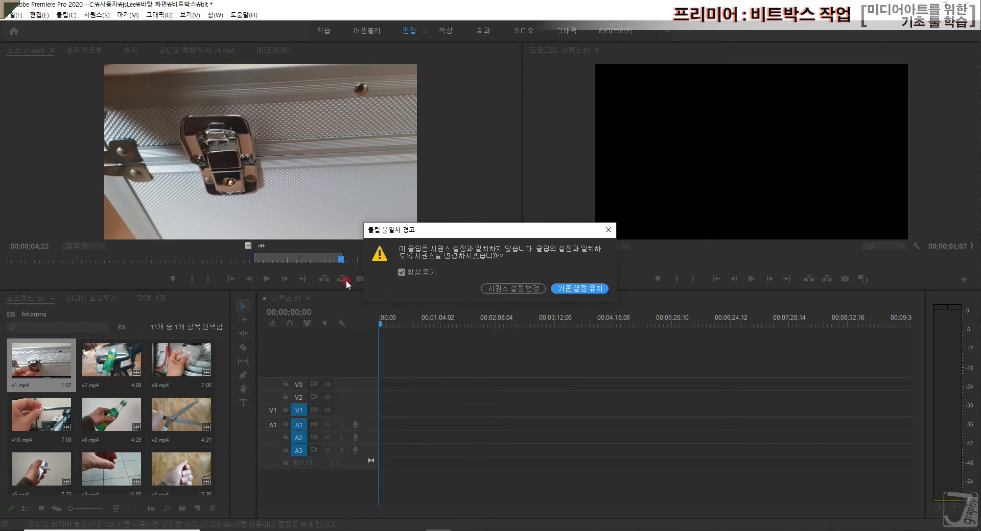
click(574, 288)
click(576, 288)
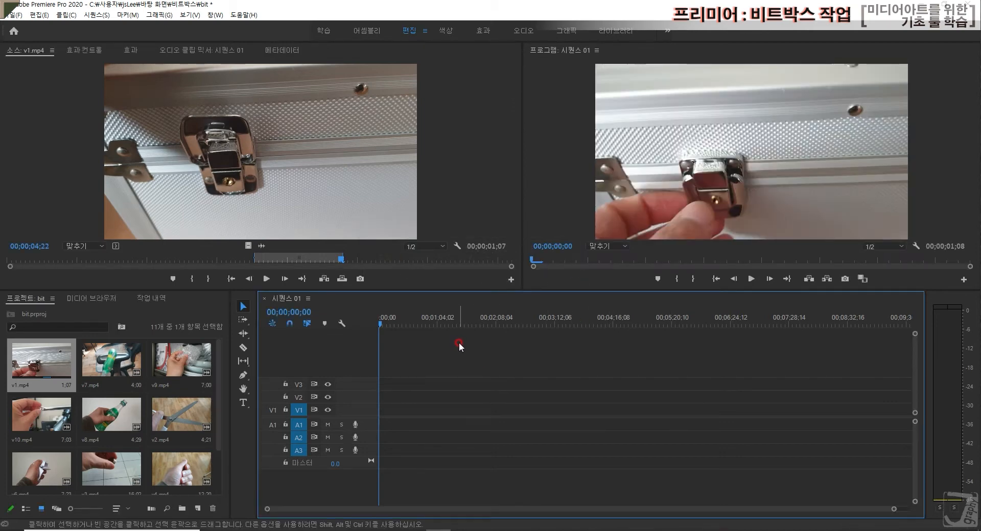
Enlarge the v1.mp4 section in the timeline and play it twice from the beginning of the sequence.
key(backslash)
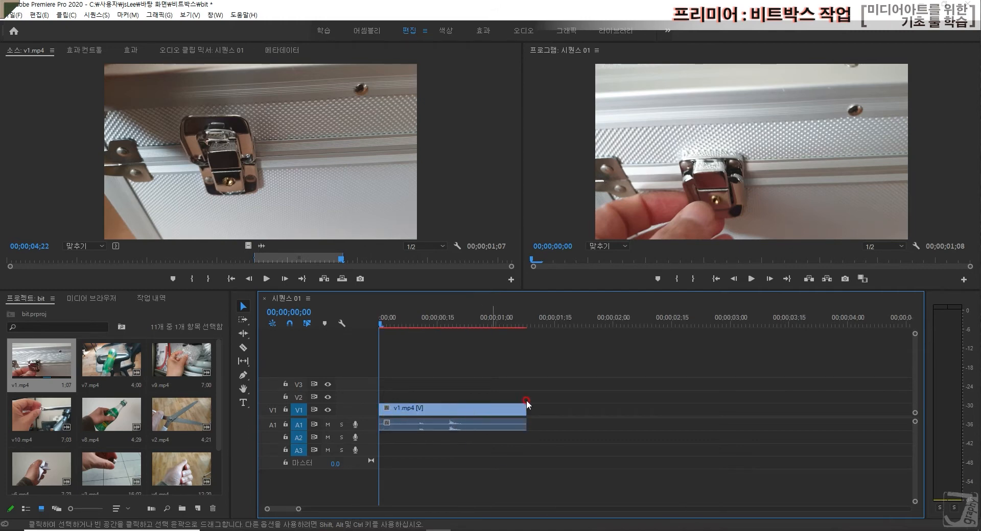
key(backslash)
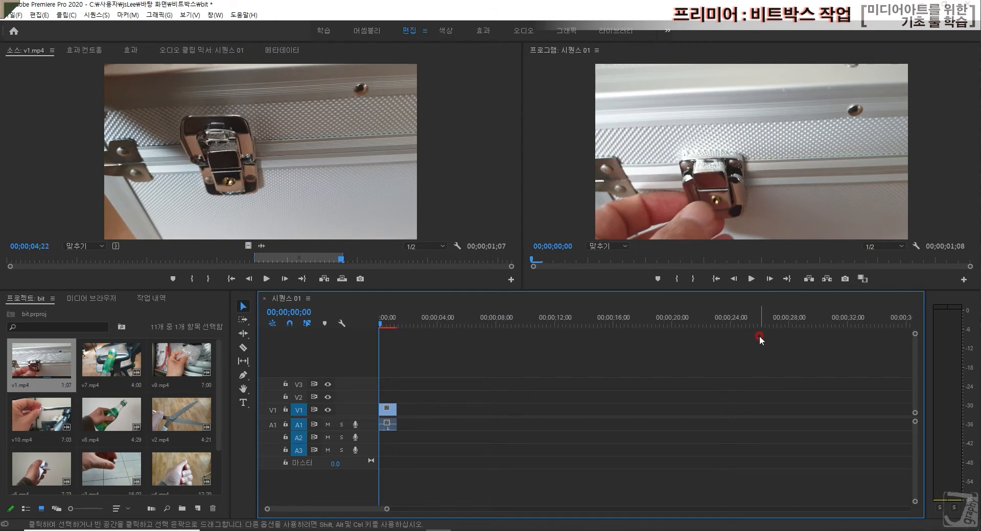
key(backslash)
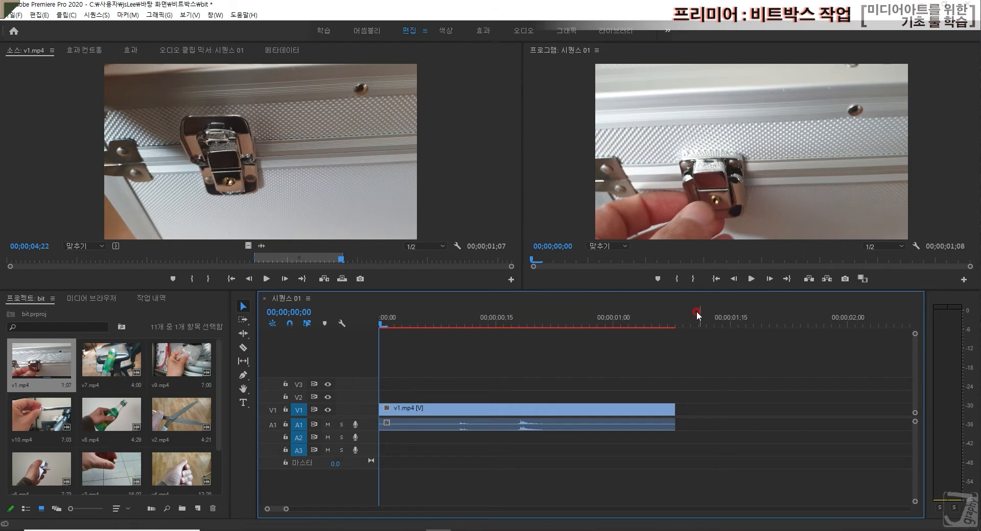
key(space)
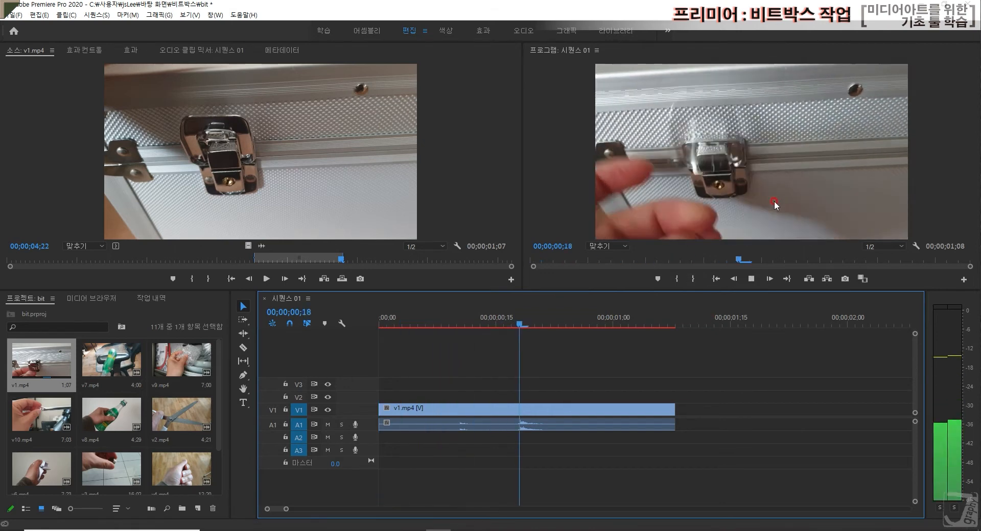
key(space)
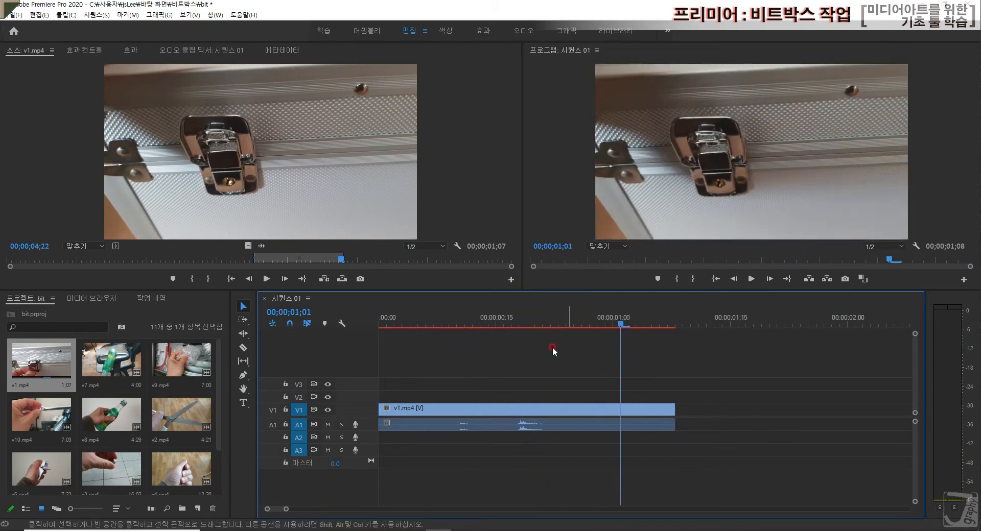
drag(461, 318, 340, 321)
key(space)
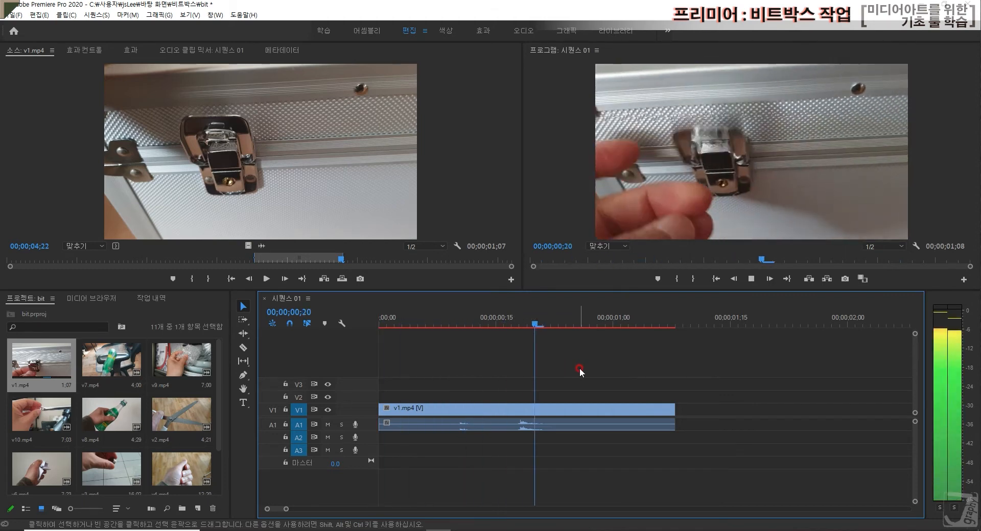
key(space)
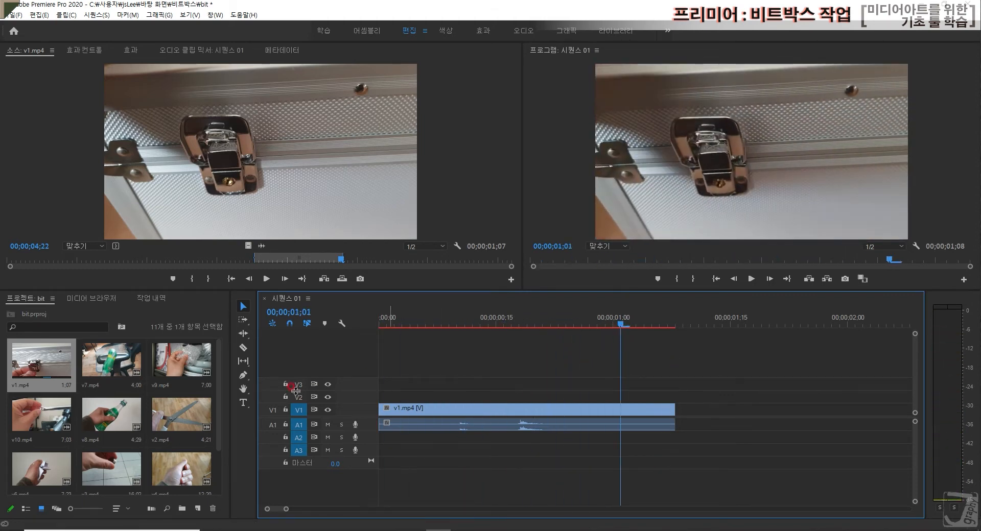
Open v7.mp4 in the source monitor and preview the bottle footage from the start.
click(114, 365)
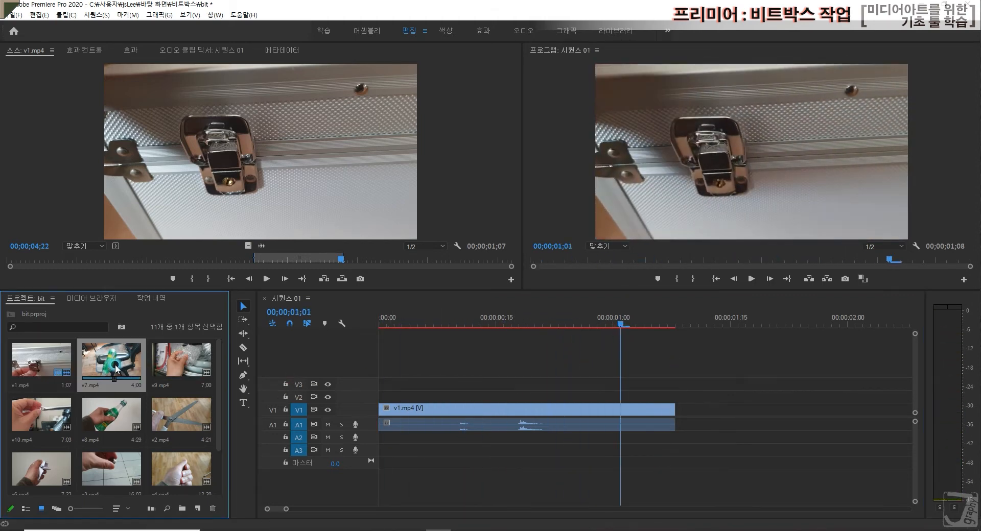
double_click(109, 357)
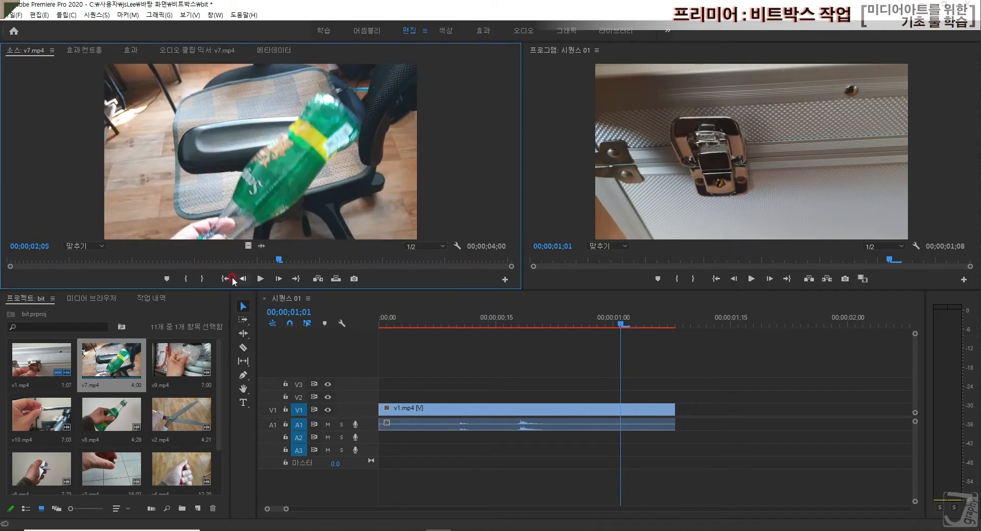
drag(279, 262, 65, 260)
click(186, 278)
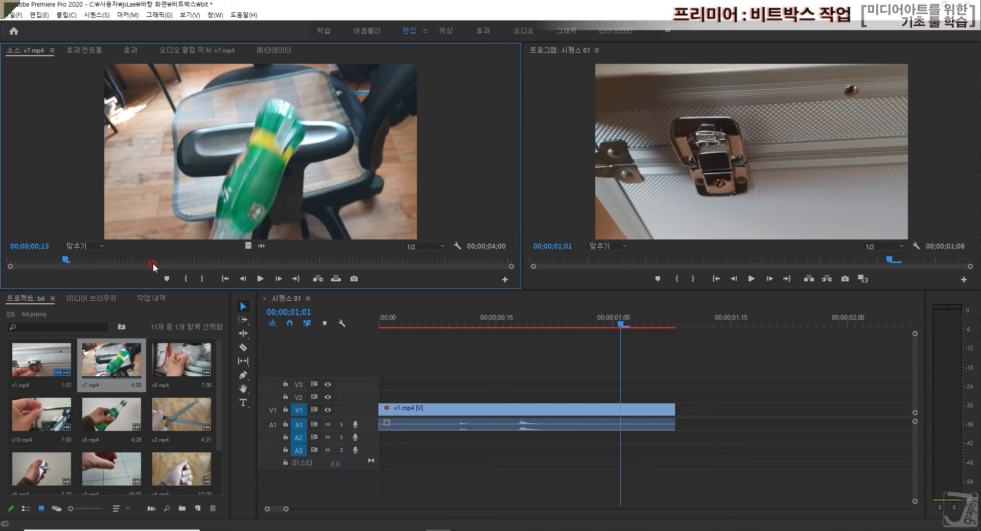
drag(68, 261, 13, 268)
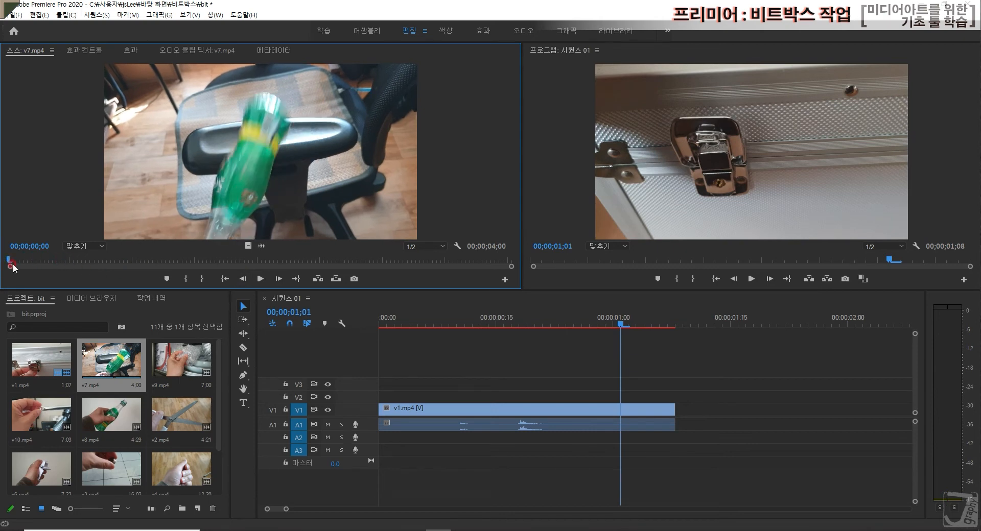
click(263, 281)
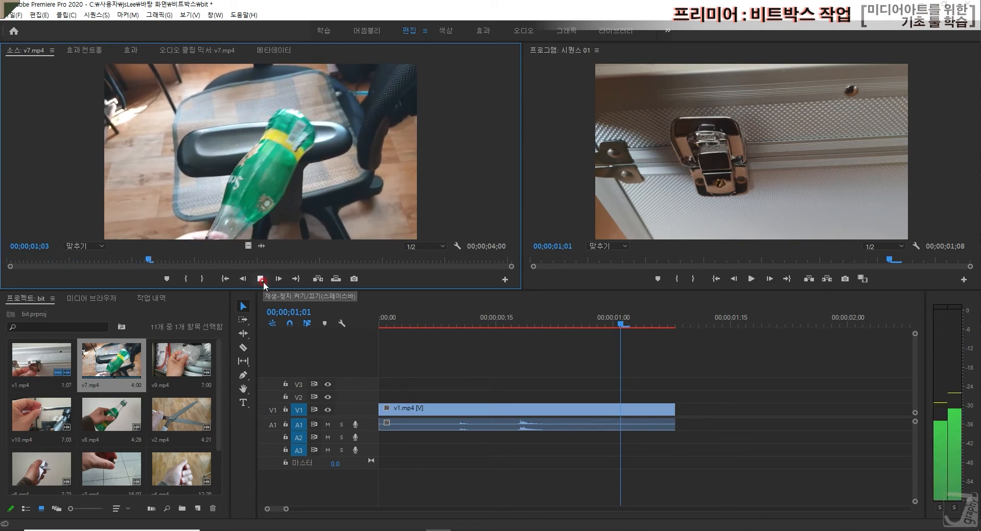
click(263, 282)
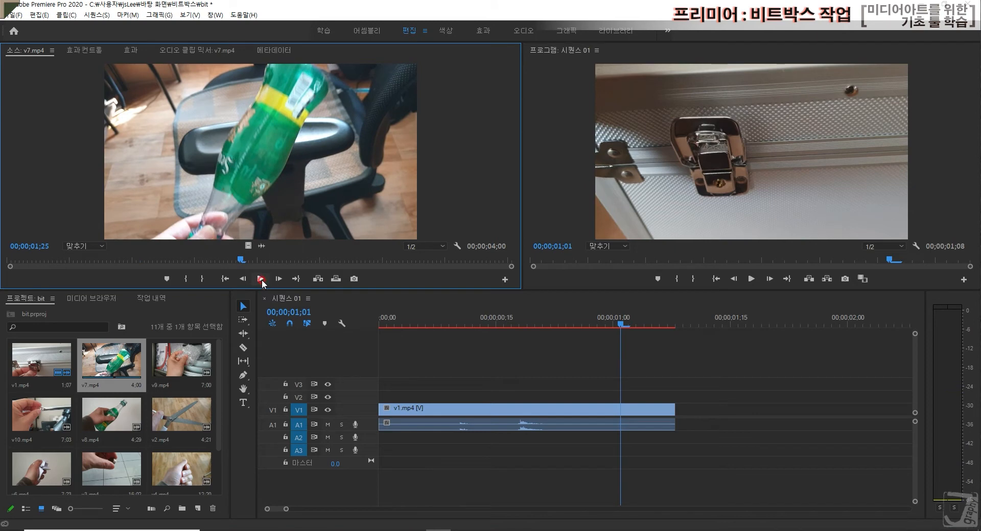
click(262, 281)
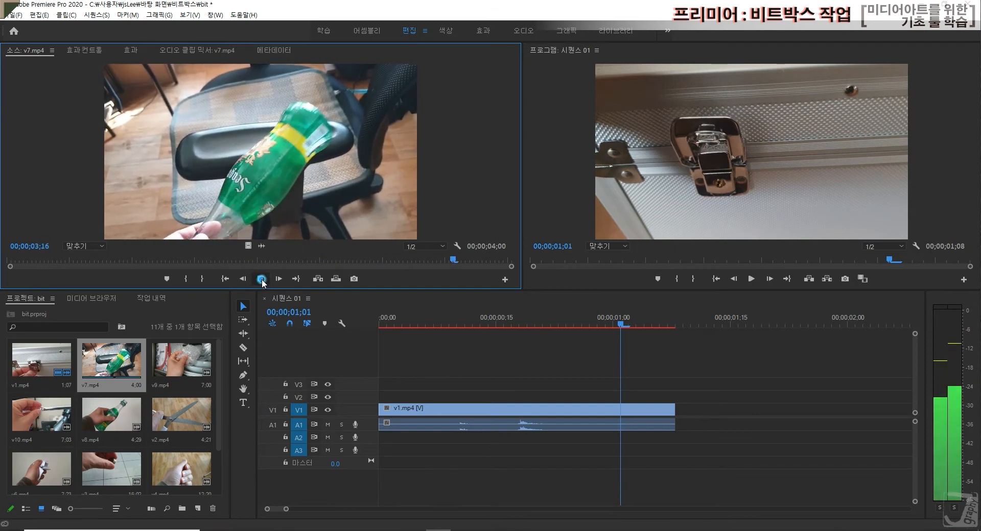
click(262, 280)
Mark v7.mp4's In point at 00;00;00;01 and its Out point at 00;00;01;24.
drag(466, 263, 1, 274)
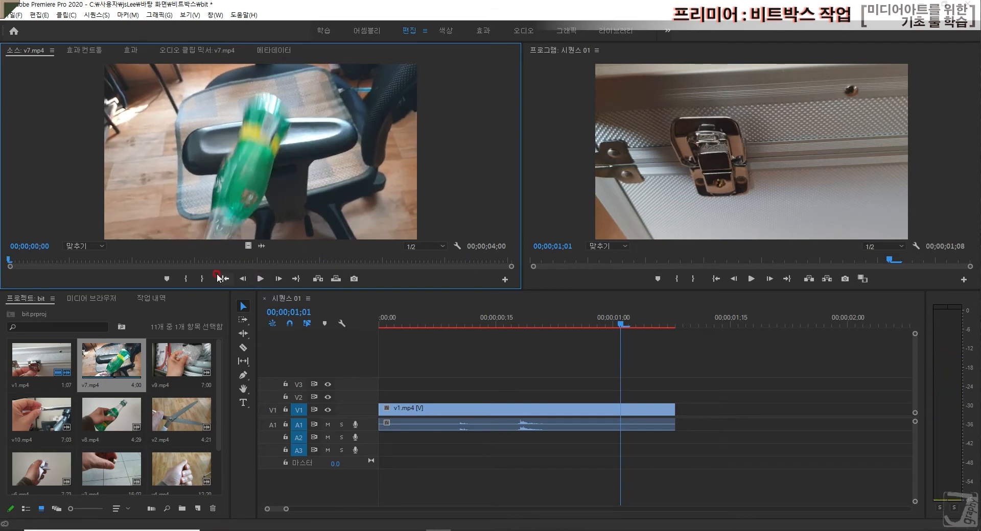
click(265, 280)
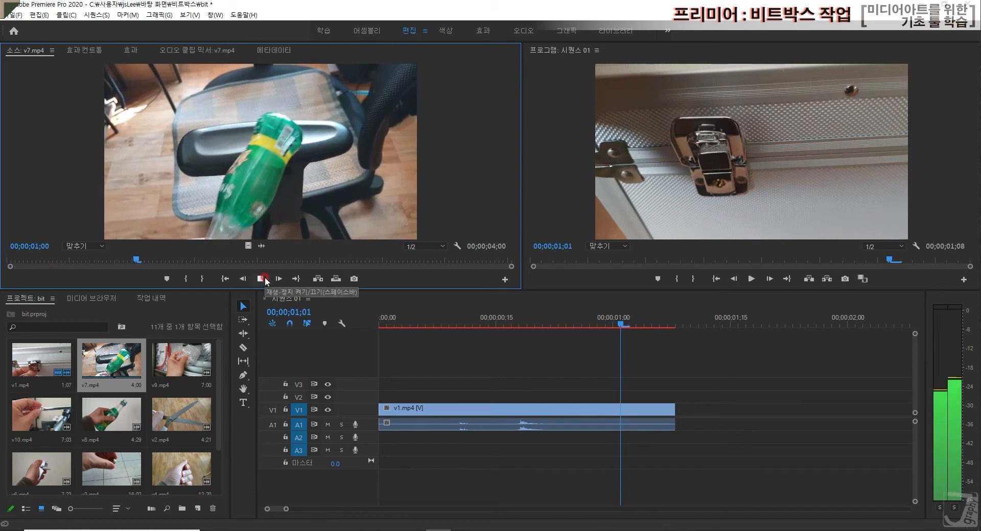
click(200, 268)
drag(242, 262, 10, 266)
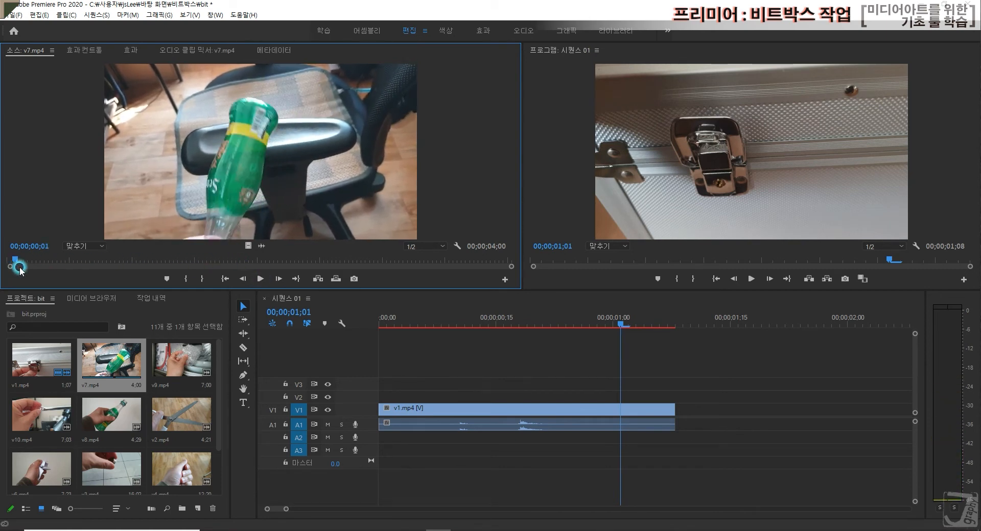
click(189, 279)
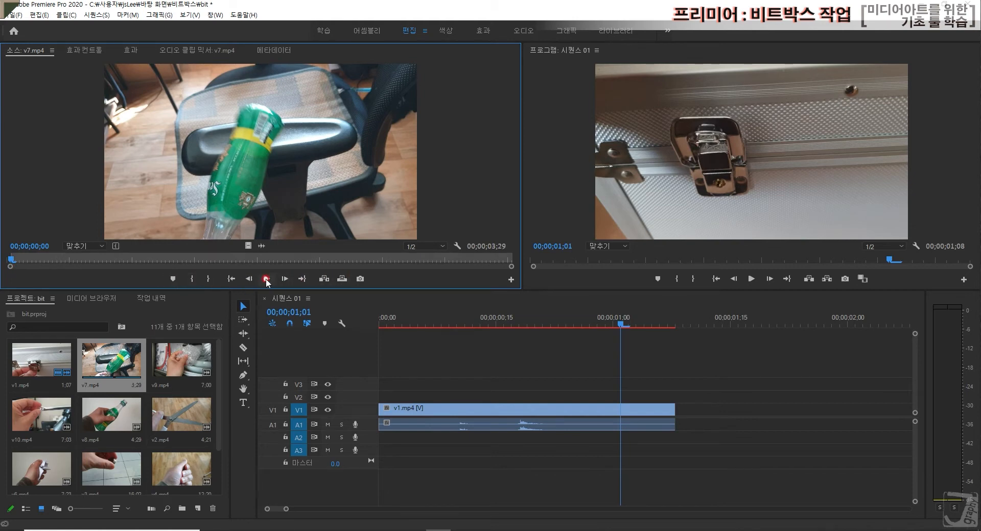
click(265, 279)
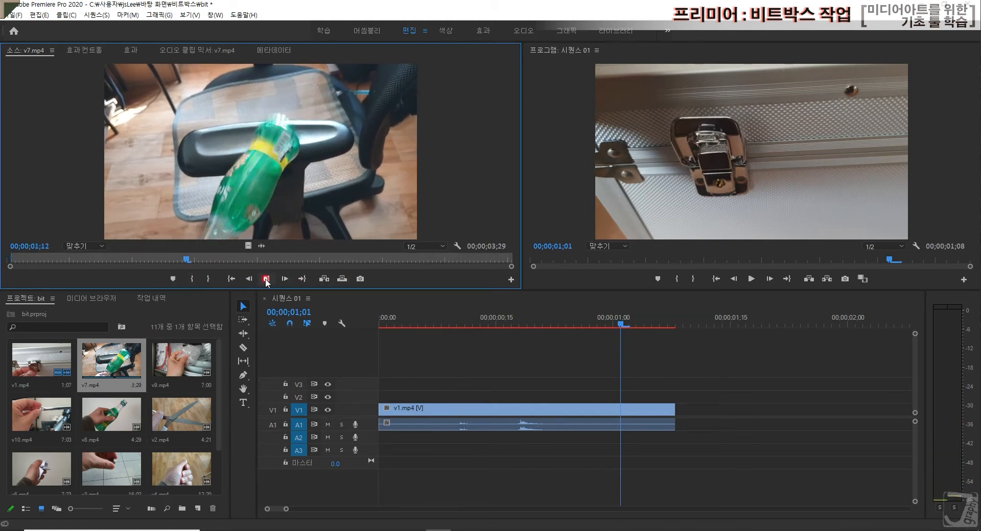
click(207, 279)
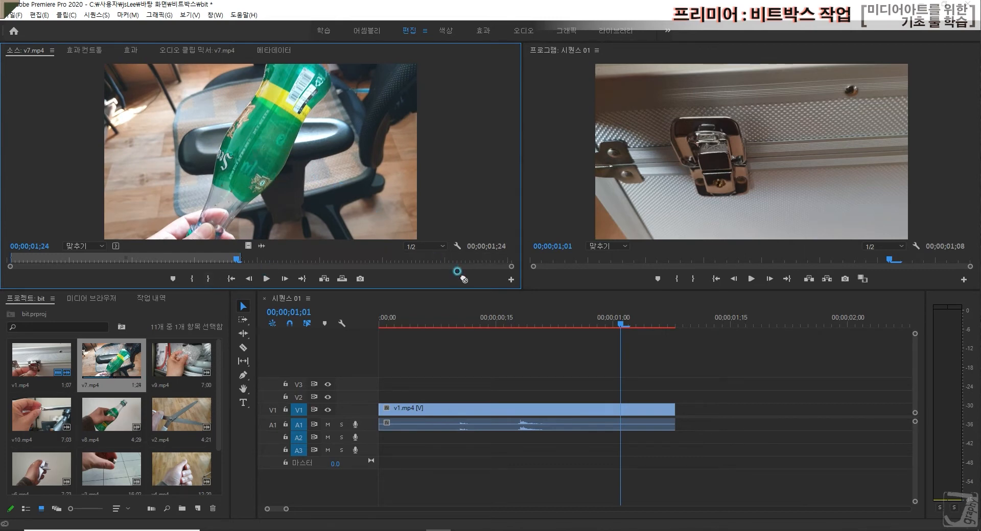
Place v7.mp4's marked section directly after v1.mp4 on tracks V1 and A1, and play back the joined clips.
drag(458, 272, 679, 416)
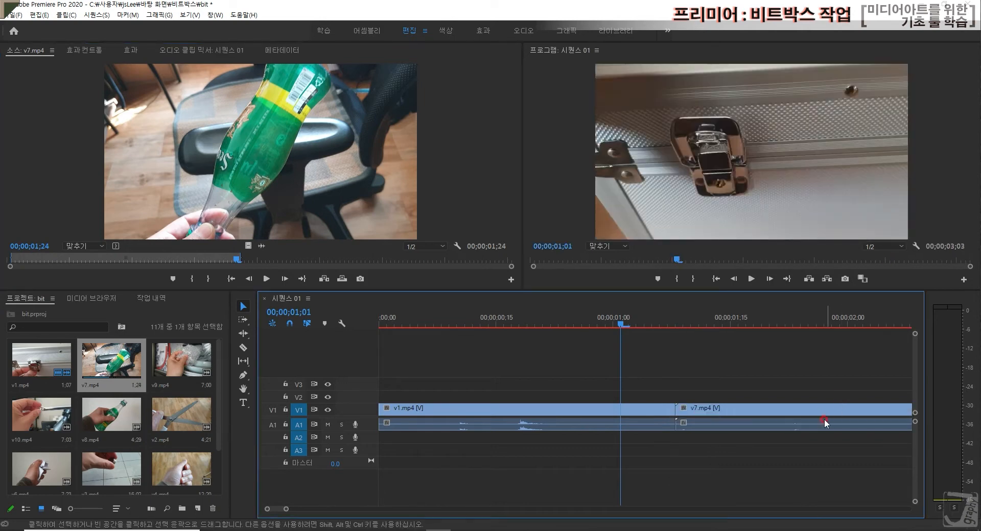
key(minus)
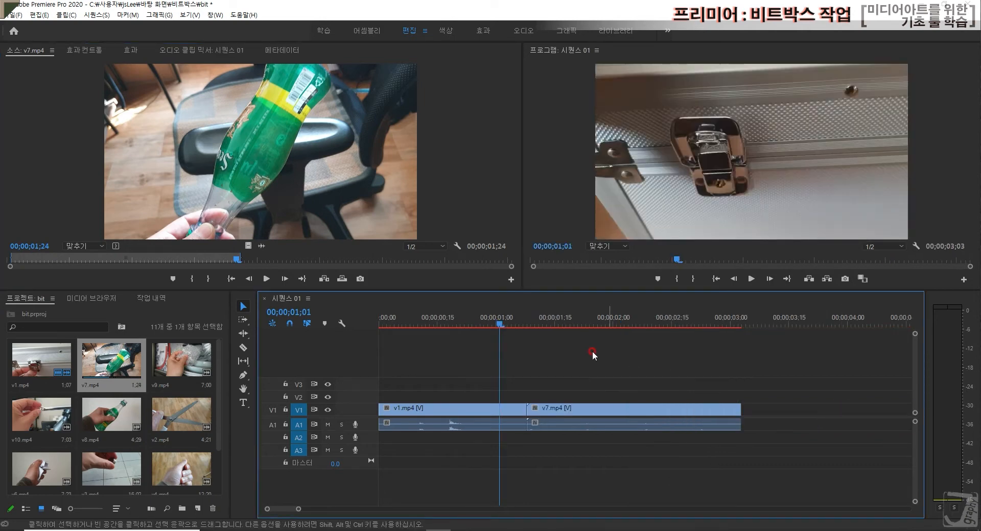
click(528, 321)
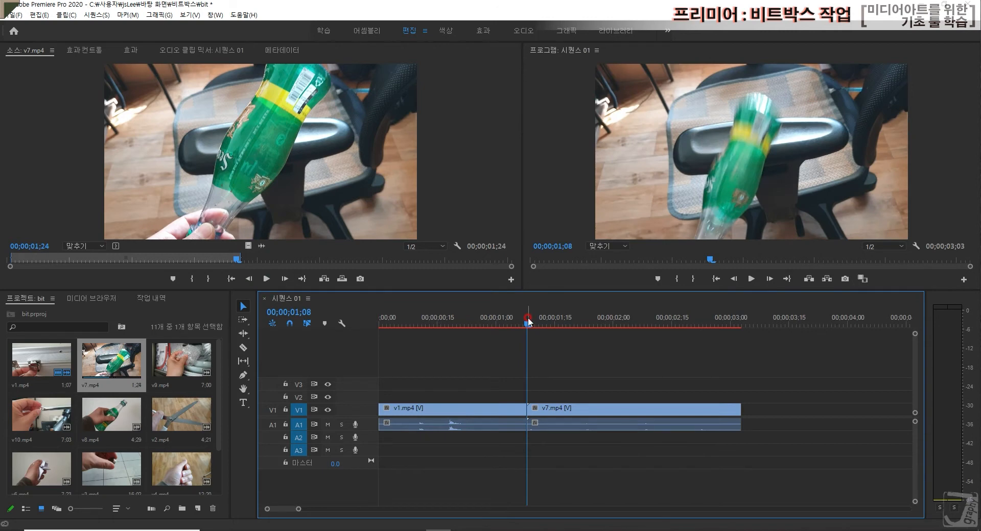
key(space)
key(space)
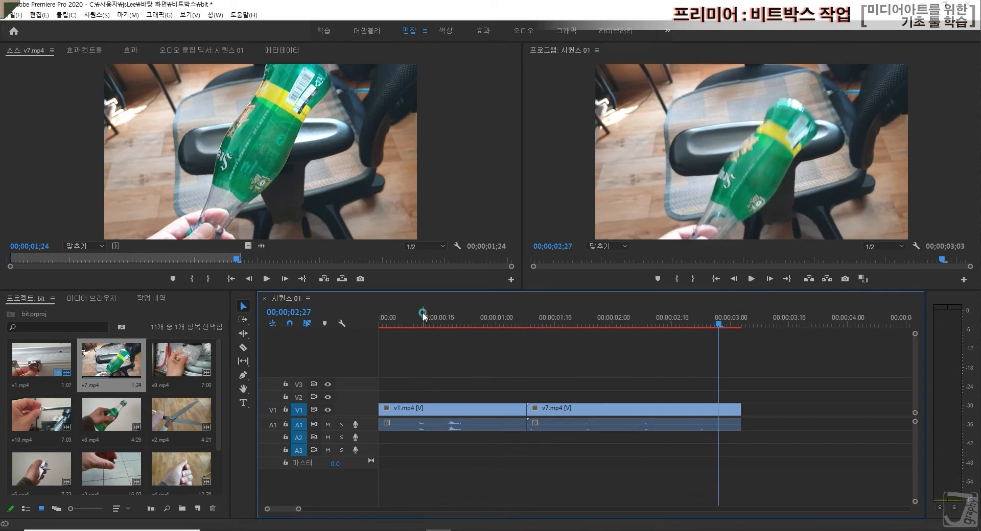
drag(423, 317, 344, 317)
key(space)
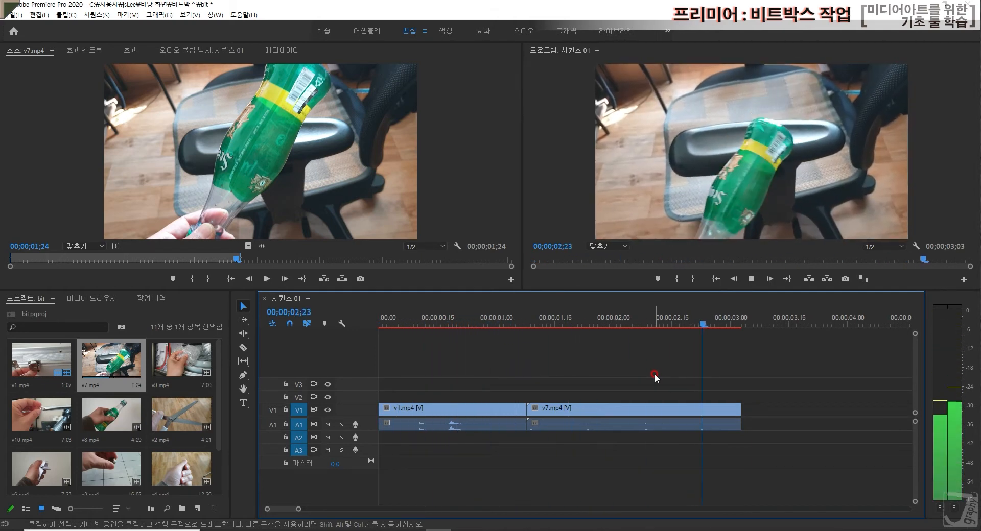
click(655, 376)
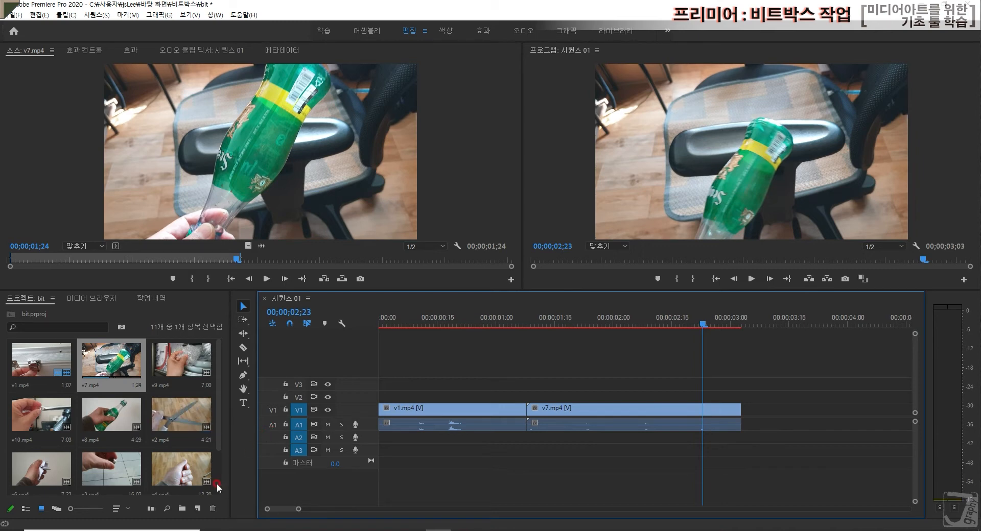
Open v9.mp4 in the source monitor and preview its bubble-wrap footage.
double_click(187, 363)
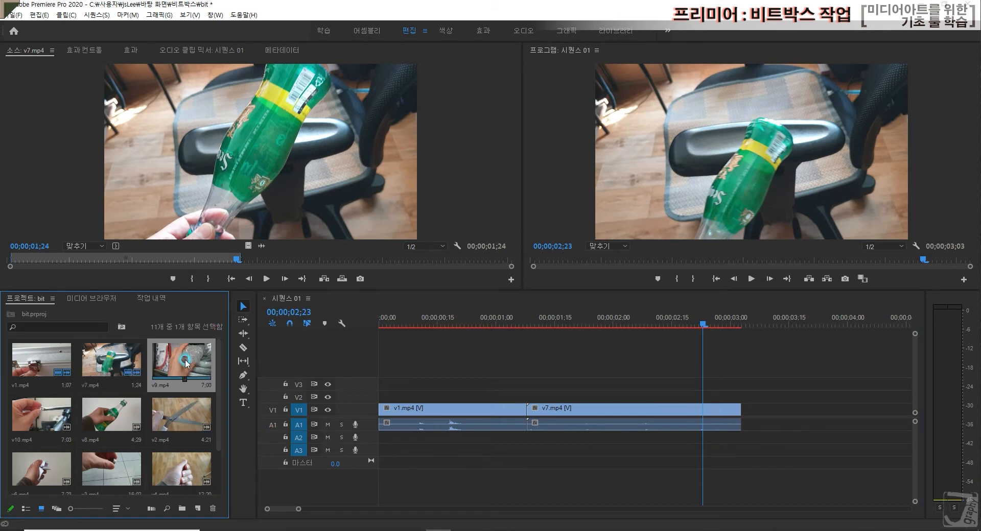
drag(135, 263, 46, 258)
click(272, 280)
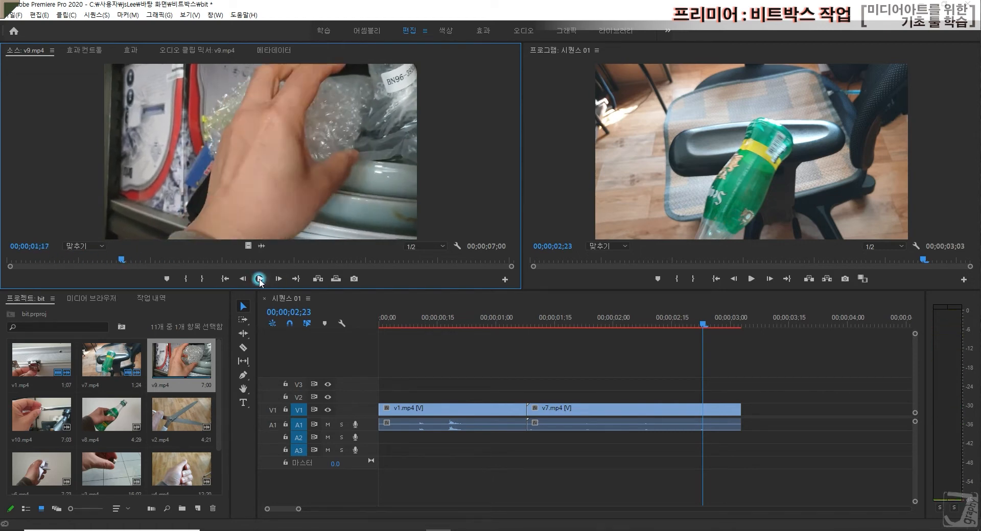
Mark v9.mp4 from 00;00;00;10 to 00;00;01;16 and place the section directly after v7.mp4 in the sequence.
drag(122, 262, 34, 260)
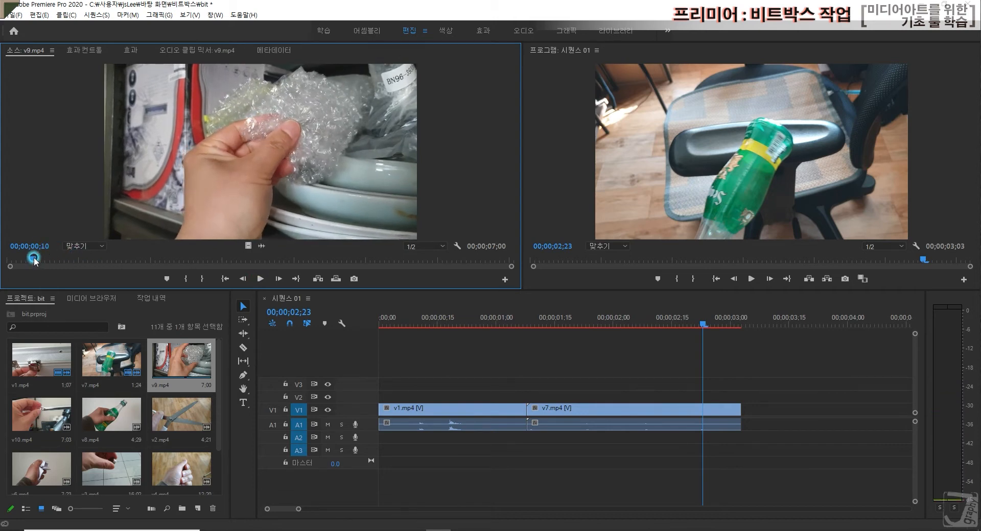
click(268, 280)
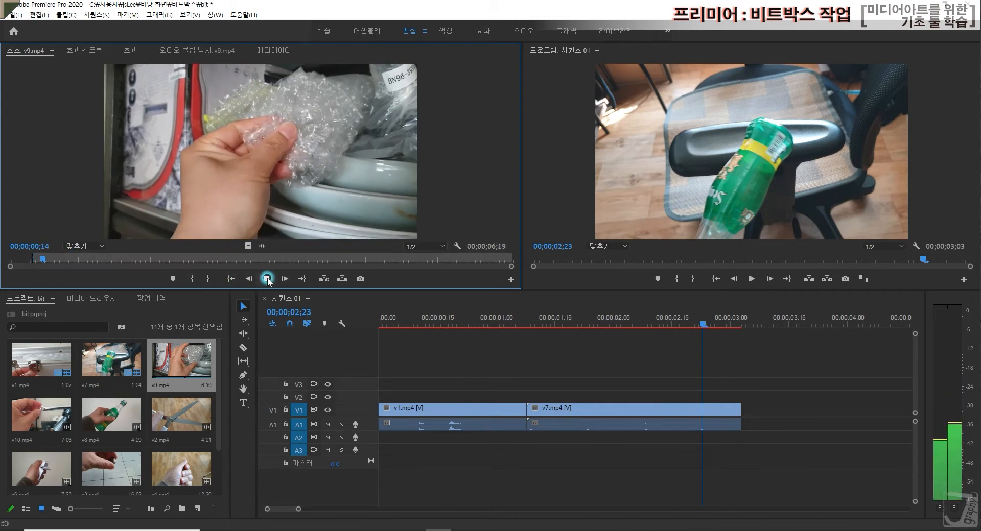
click(266, 279)
click(211, 278)
drag(258, 159, 759, 410)
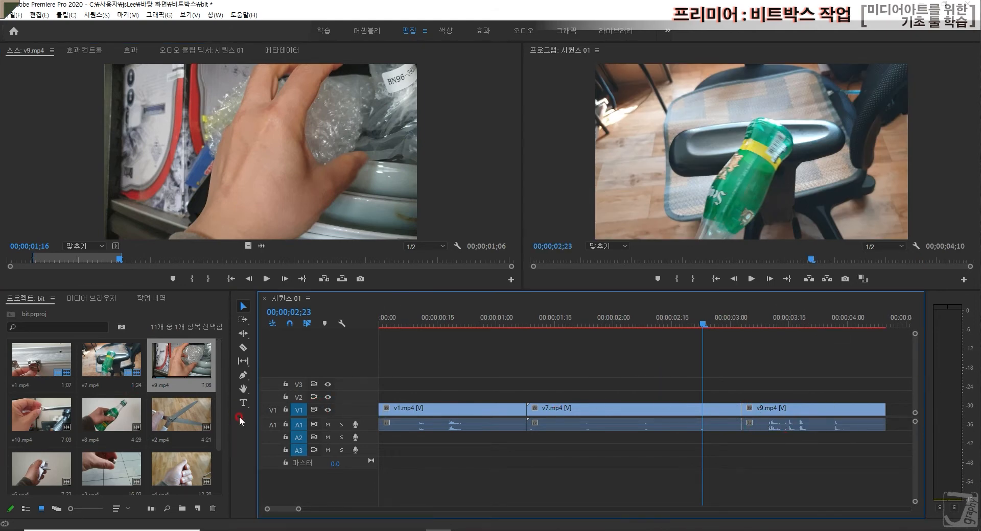
Open v10.mp4 in the source monitor and preview the footage from the start.
scroll(33, 418, down, 1)
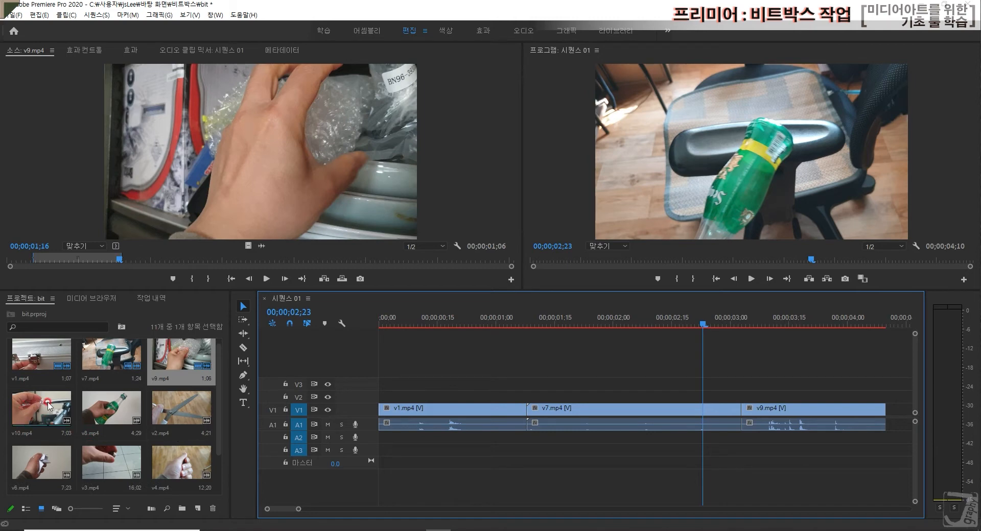
double_click(49, 406)
click(338, 225)
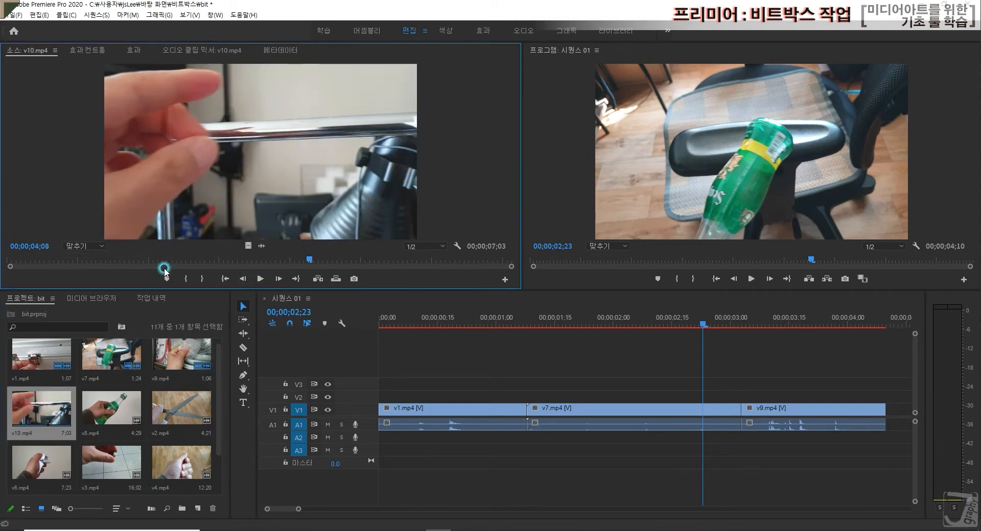
drag(308, 259, 1, 258)
click(262, 279)
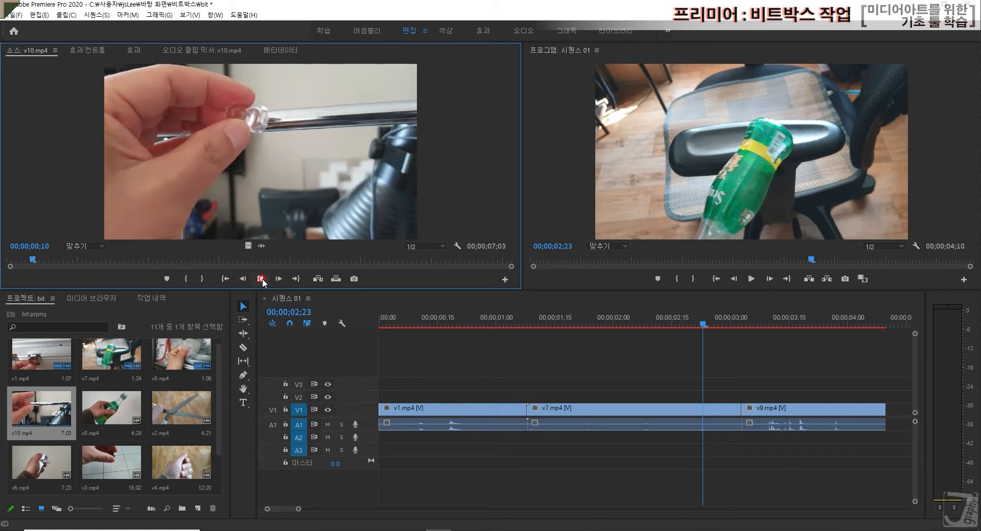
click(262, 279)
Replay v10.mp4 from its start, then mark its Out point at 00;00;01;17 and its In point at 00;00;00;15.
drag(137, 261, 5, 260)
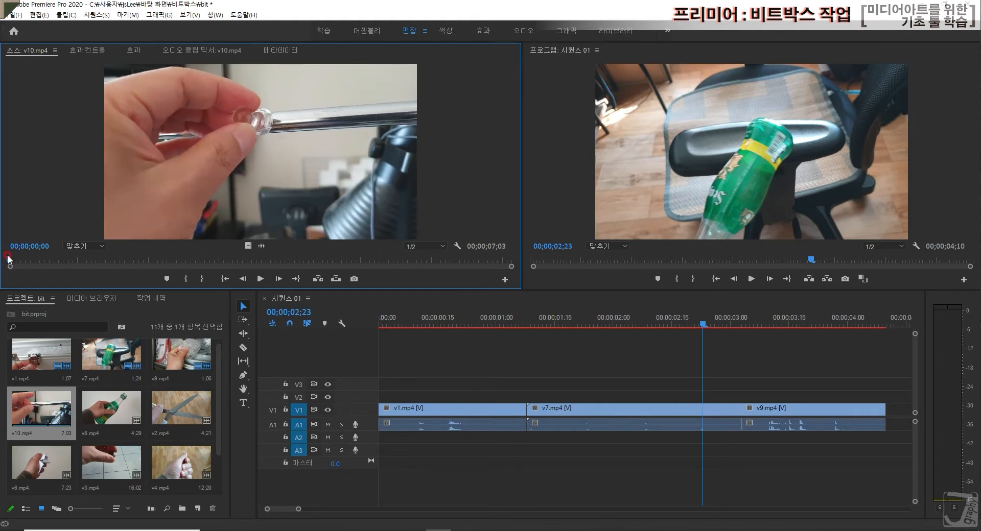
click(260, 279)
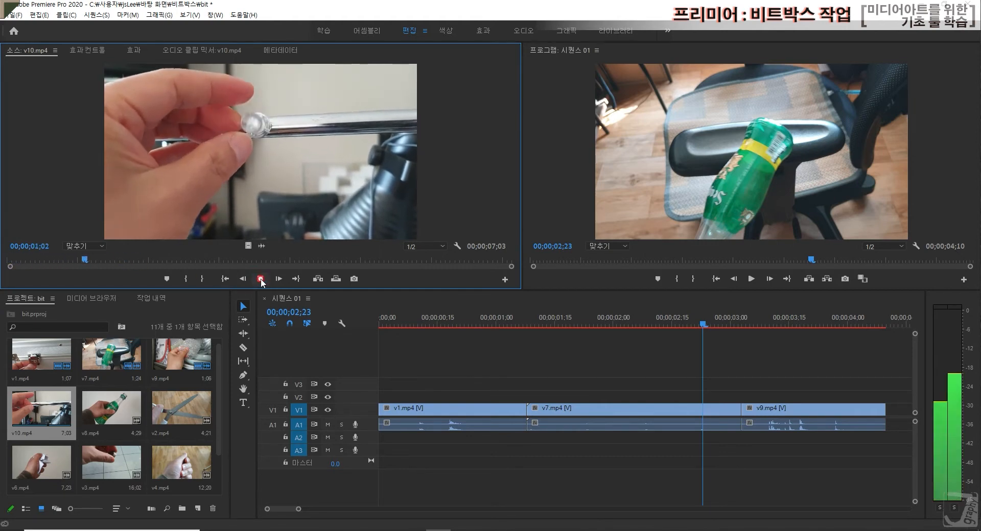
click(261, 280)
click(200, 279)
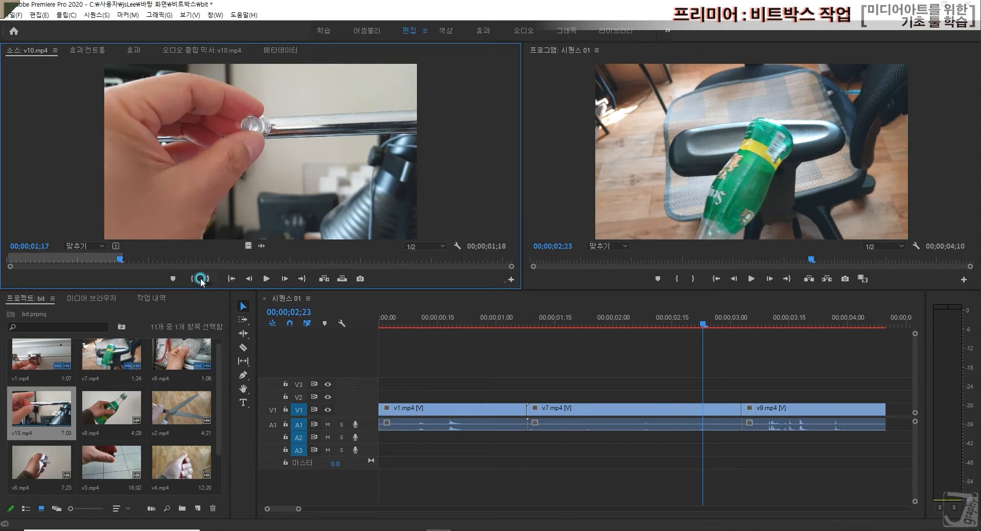
drag(120, 261, 46, 259)
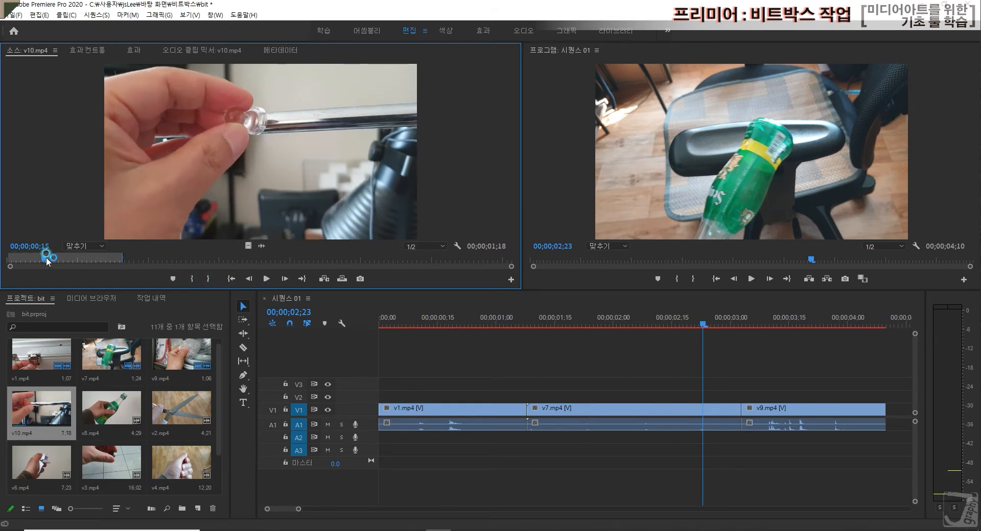
click(193, 279)
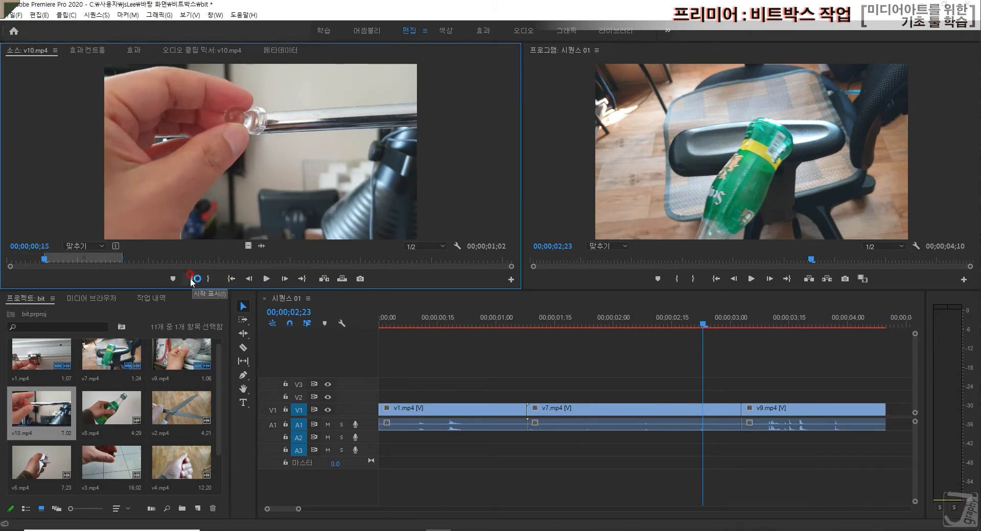
Move v10.mp4's Out point to 00;00;01;14 and place the marked section directly after v9.mp4 on V1 and A1.
click(265, 279)
click(233, 279)
click(210, 279)
drag(212, 197, 892, 420)
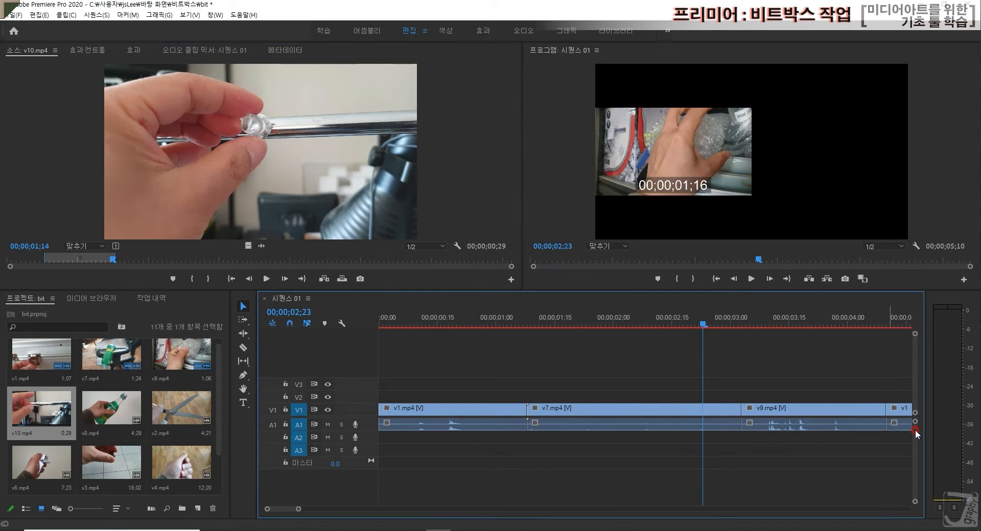
click(877, 412)
key(minus)
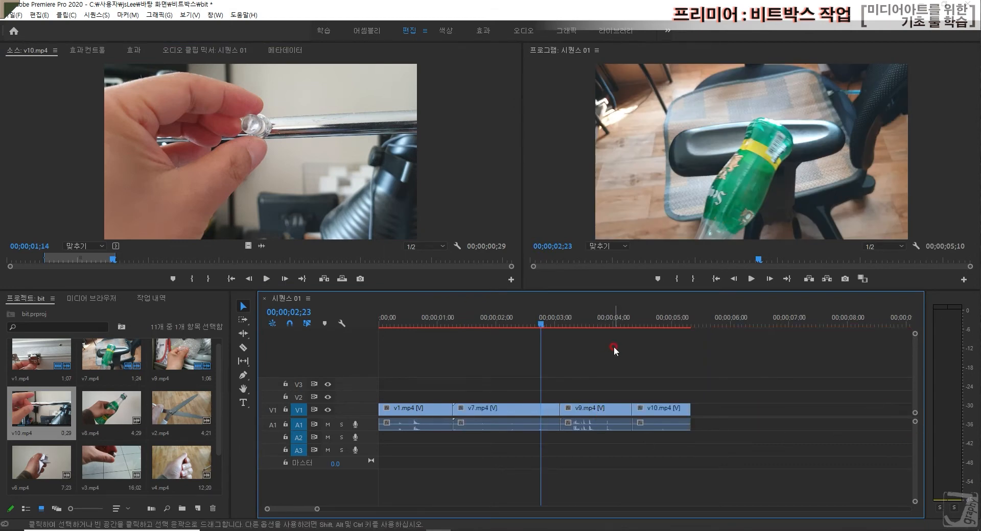
key(equal)
key(minus)
key(minus)
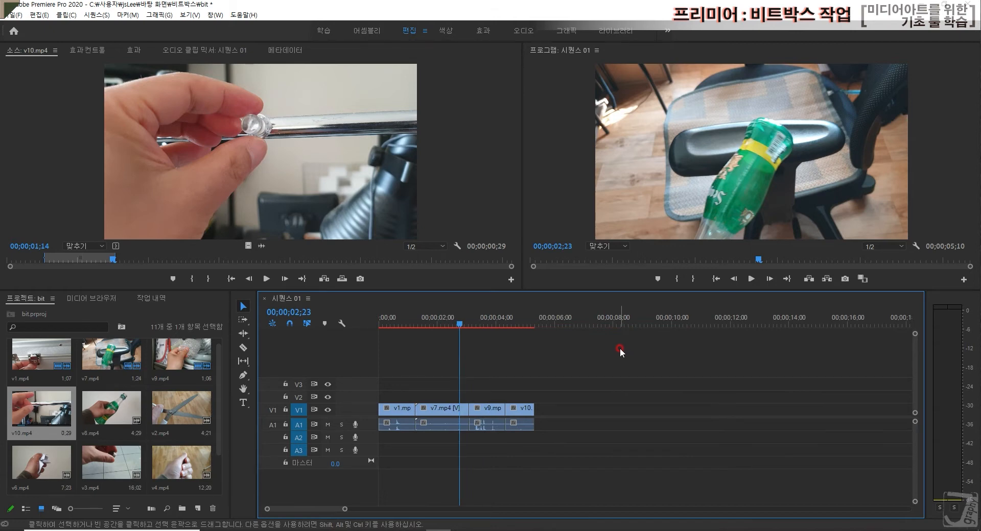
key(equal)
key(equal)
key(minus)
key(minus)
key(minus)
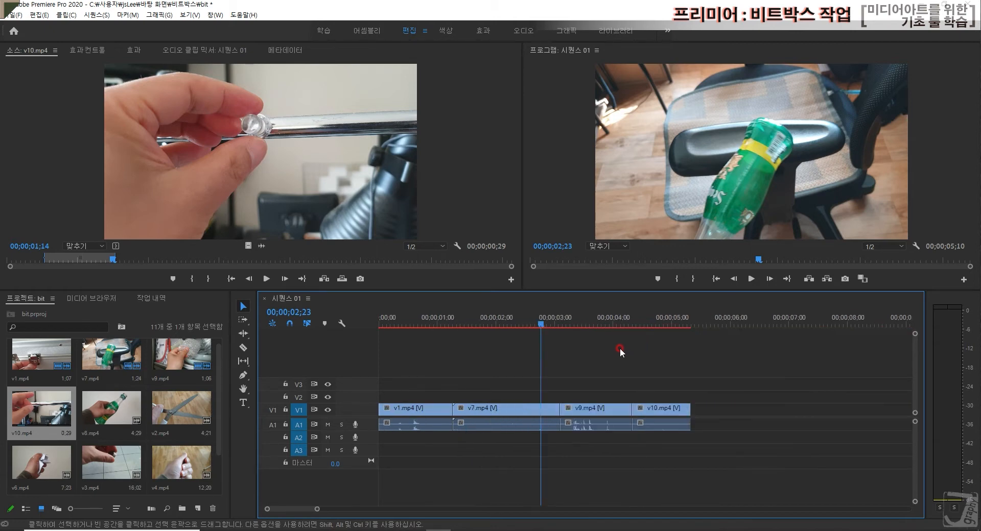
key(equal)
key(equal)
key(equal)
key(minus)
key(minus)
key(equal)
key(equal)
key(minus)
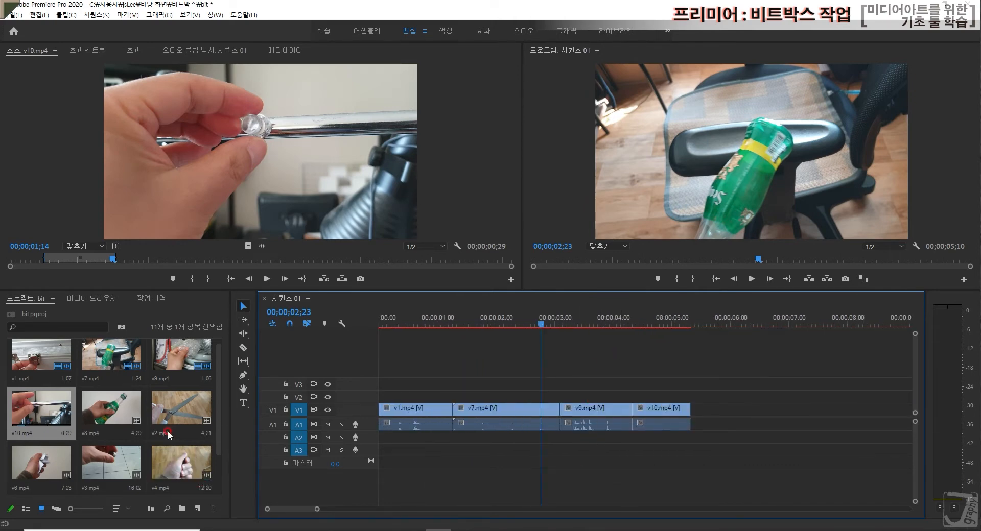
Open v2.mp4 in the source monitor and preview the scissors footage.
double_click(174, 404)
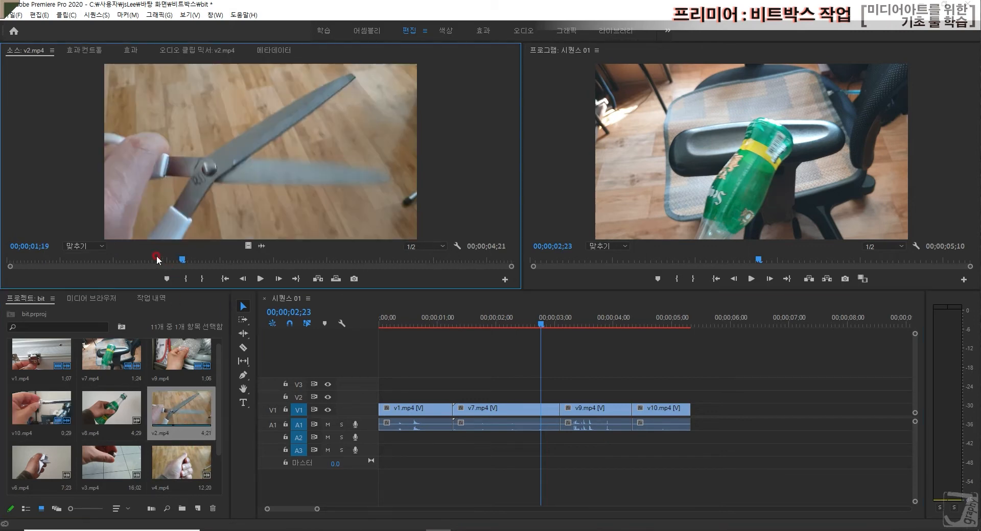
drag(124, 262, 209, 269)
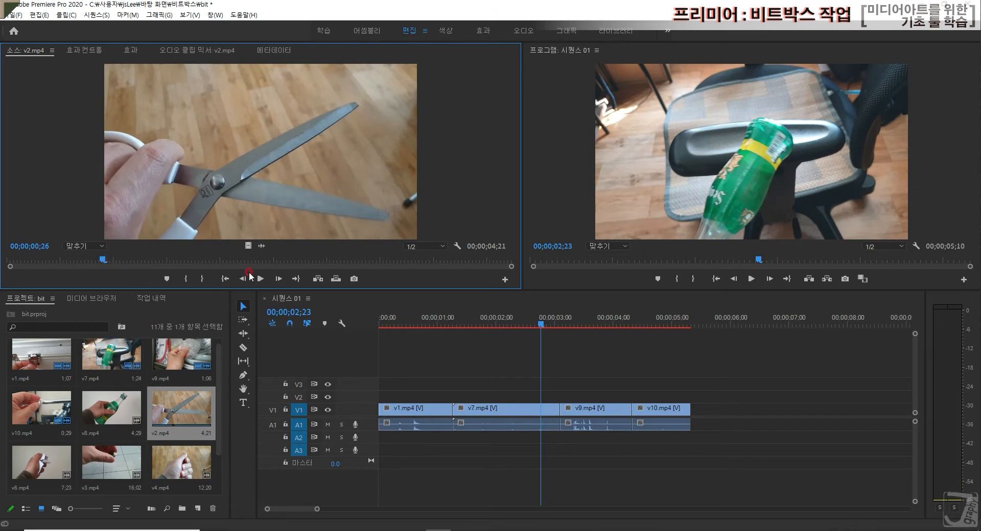
click(264, 280)
click(265, 281)
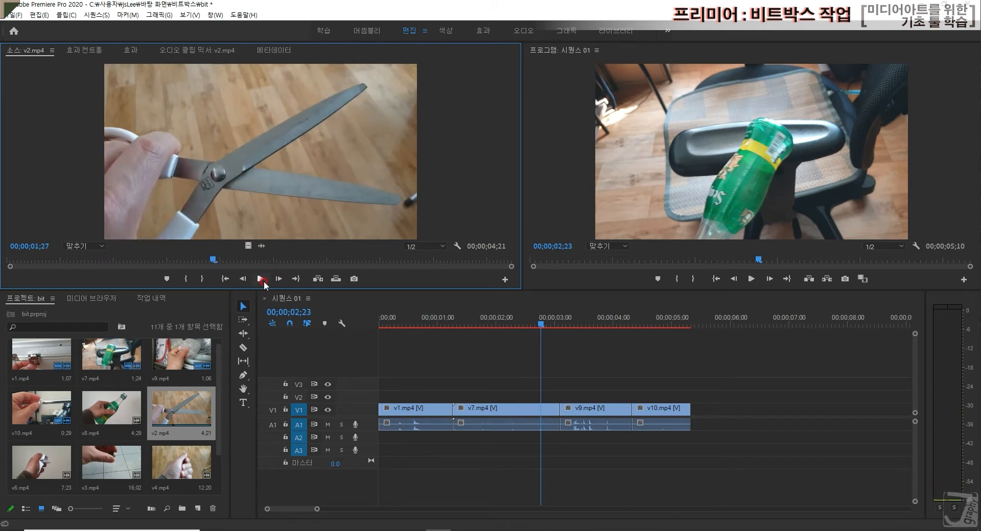
Mark v2.mp4's Out point at 00;00;01;27 and its In point at 00;00;00;29, and play the marked section.
click(202, 279)
drag(215, 259, 113, 266)
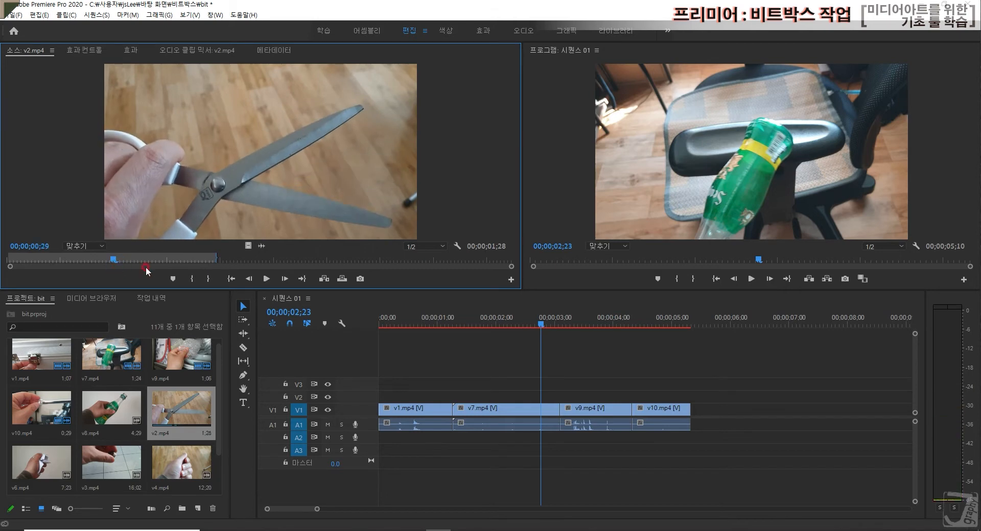
click(192, 279)
click(266, 279)
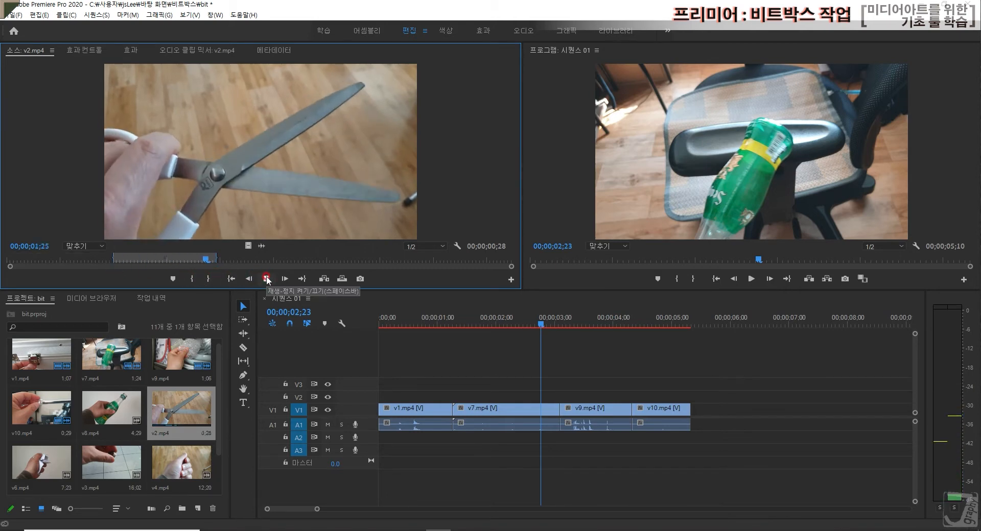
Move v2.mp4's Out point to 00;00;01;26 and place the marked section directly after v10.mp4 on V1 and A1.
drag(228, 265, 209, 260)
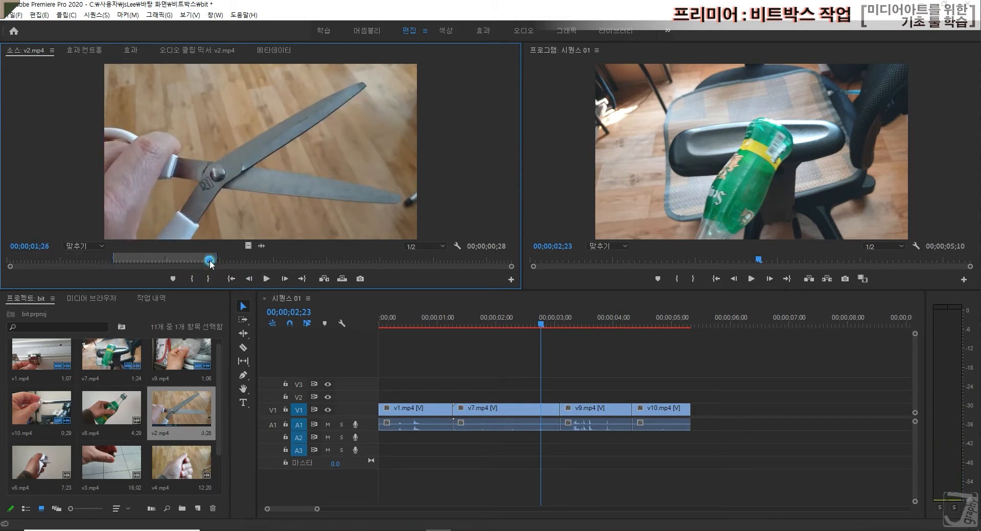
click(208, 279)
click(359, 201)
drag(239, 154, 754, 459)
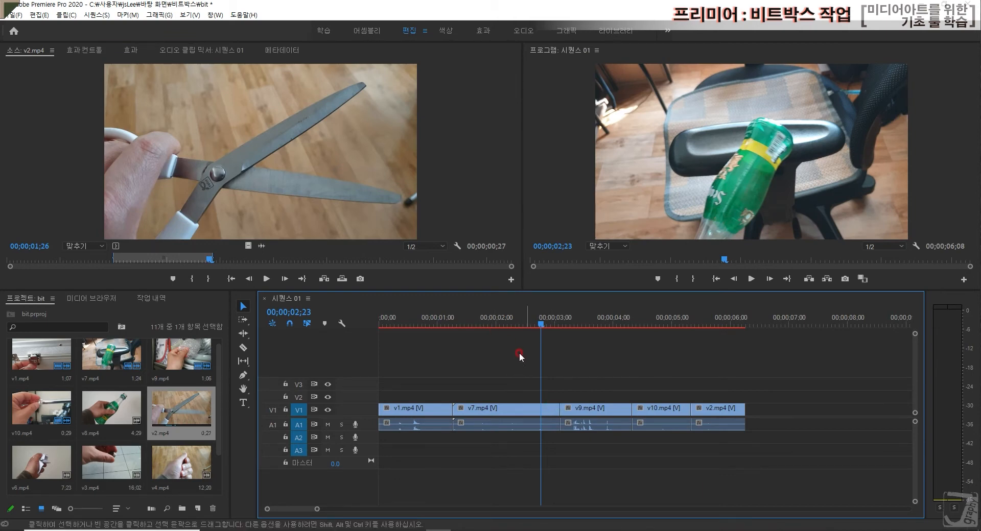
Play the v7.mp4 section of the sequence twice, starting from about 00;00;01;19.
mouse_move(483, 327)
mouse_down()
mouse_move(429, 329)
mouse_move(486, 329)
mouse_move(475, 340)
mouse_up()
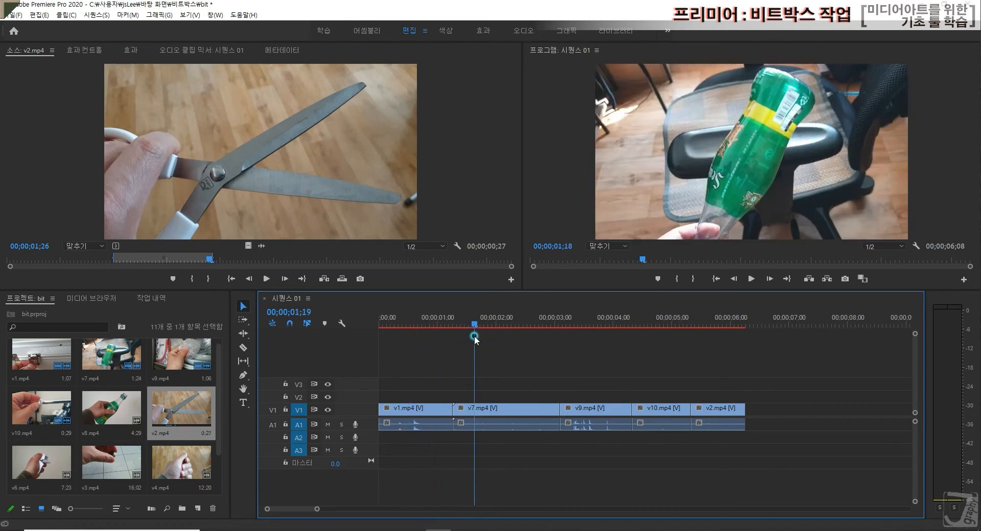
key(space)
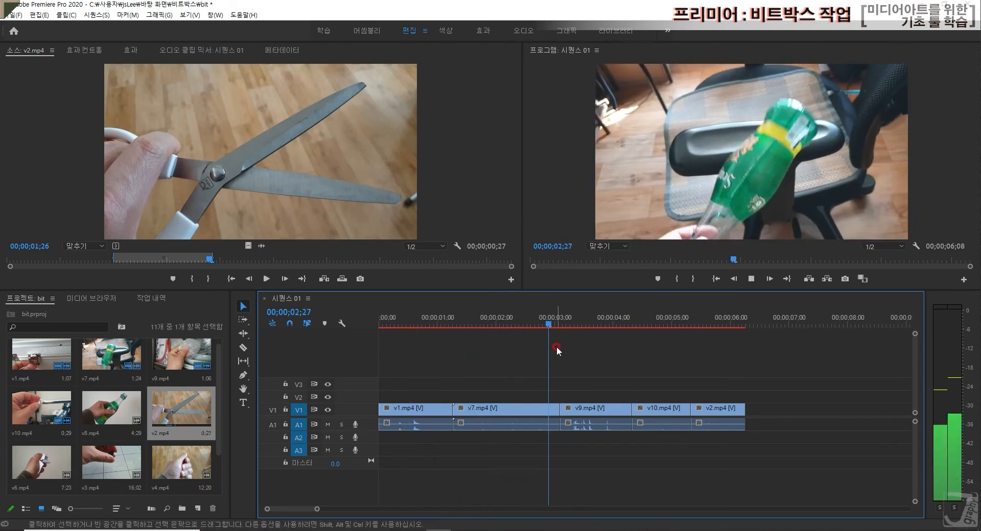
key(space)
drag(483, 321, 473, 321)
key(space)
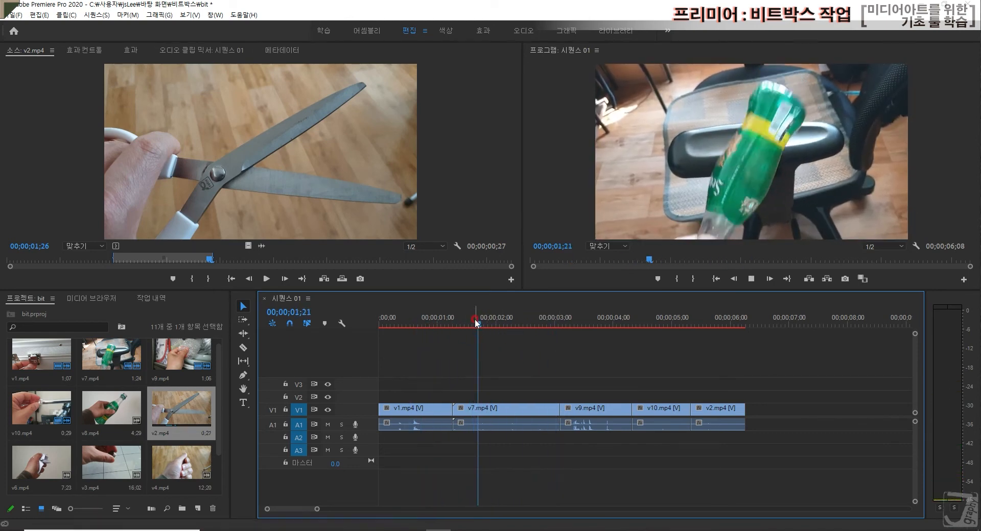
key(space)
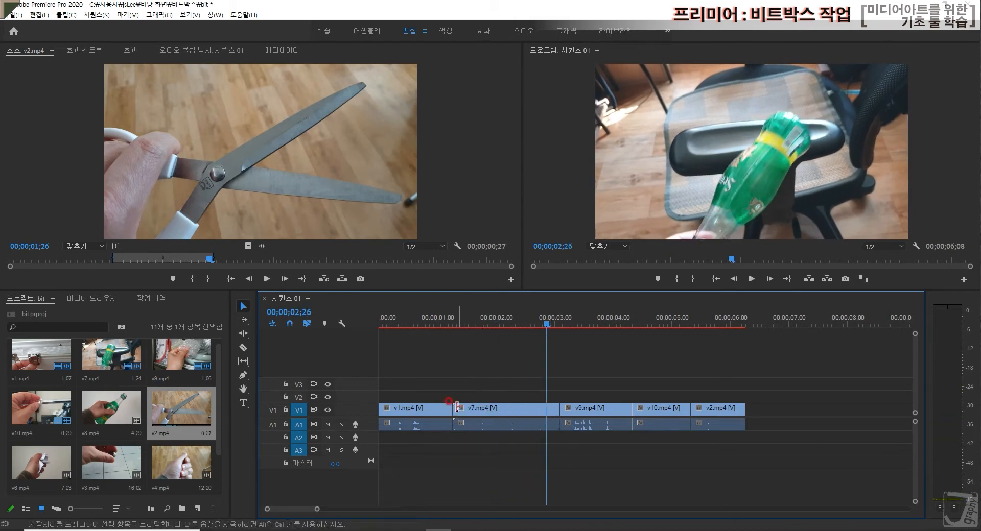
Trim v7.mp4's end to 00;00;02;26 and its start to 00;00;01;18 in the sequence, and play the shortened clip.
drag(555, 413, 546, 412)
click(472, 322)
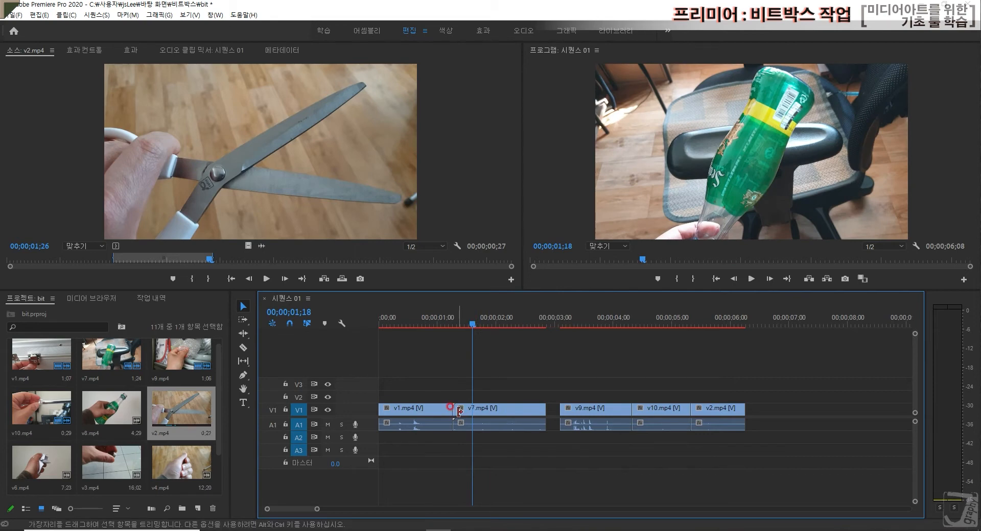
drag(453, 409, 472, 409)
key(space)
key(space)
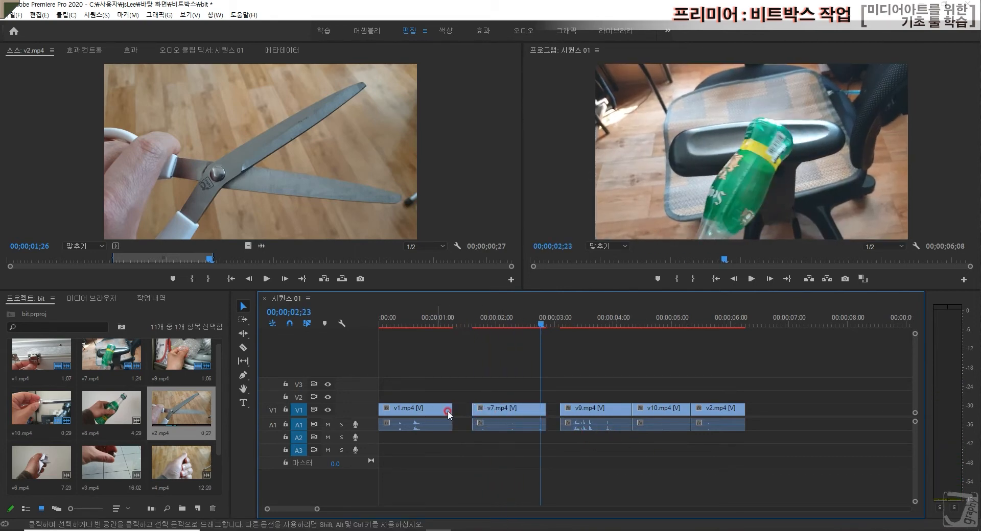
Move v1.mp4 past v2.mp4 at the end of V1, move v7.mp4 to the sequence start, and play it.
drag(424, 413, 807, 413)
drag(511, 412, 399, 411)
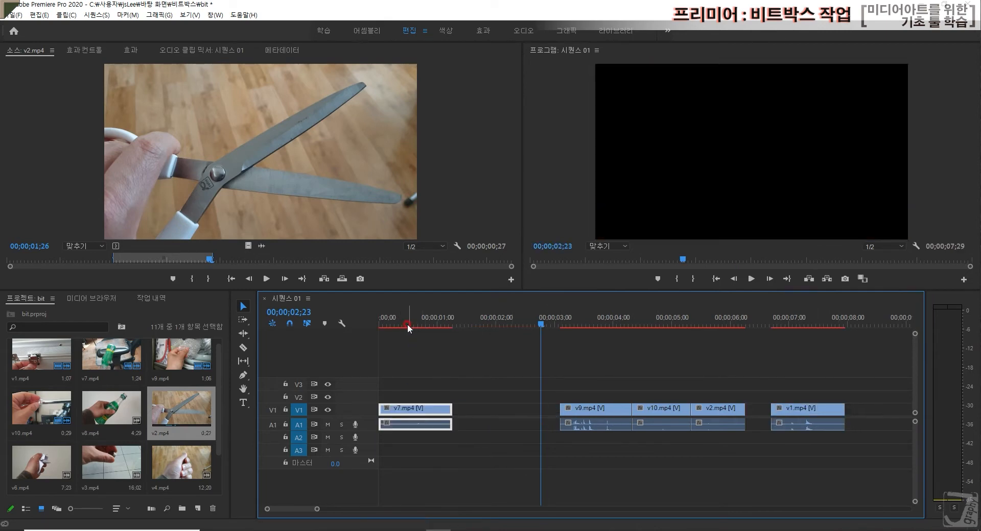
drag(409, 326, 357, 326)
key(space)
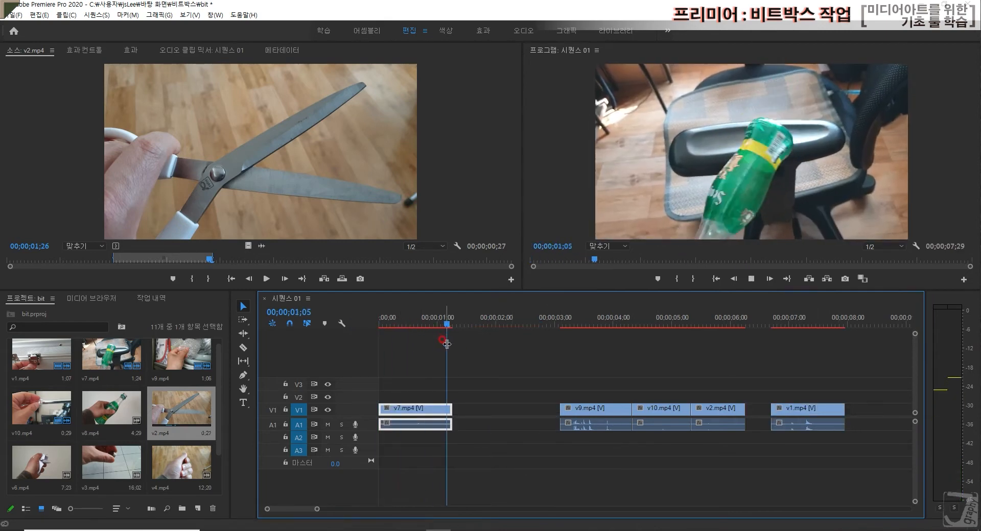
Move v10.mp4 directly after v7.mp4 on V1 and play both clips from the sequence start.
drag(650, 316, 675, 316)
drag(655, 411, 556, 407)
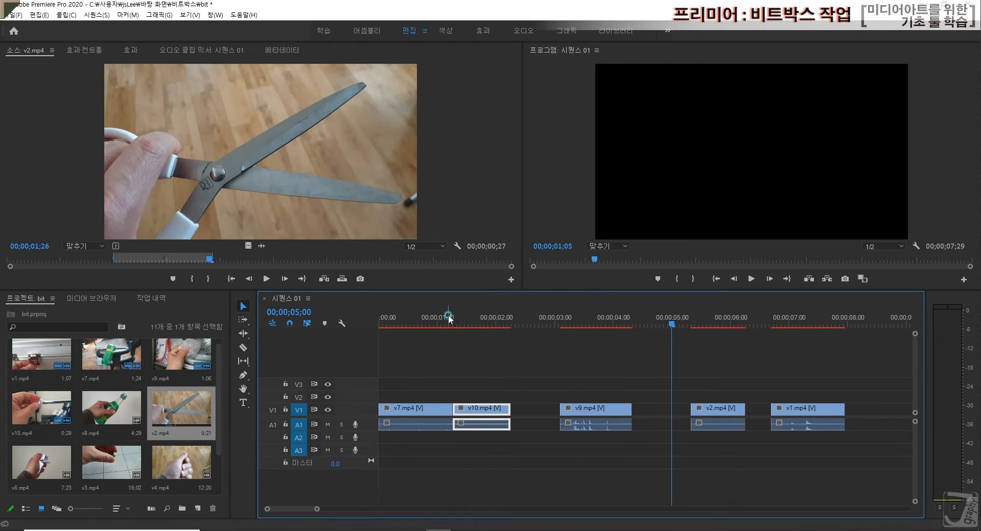
key(Home)
key(space)
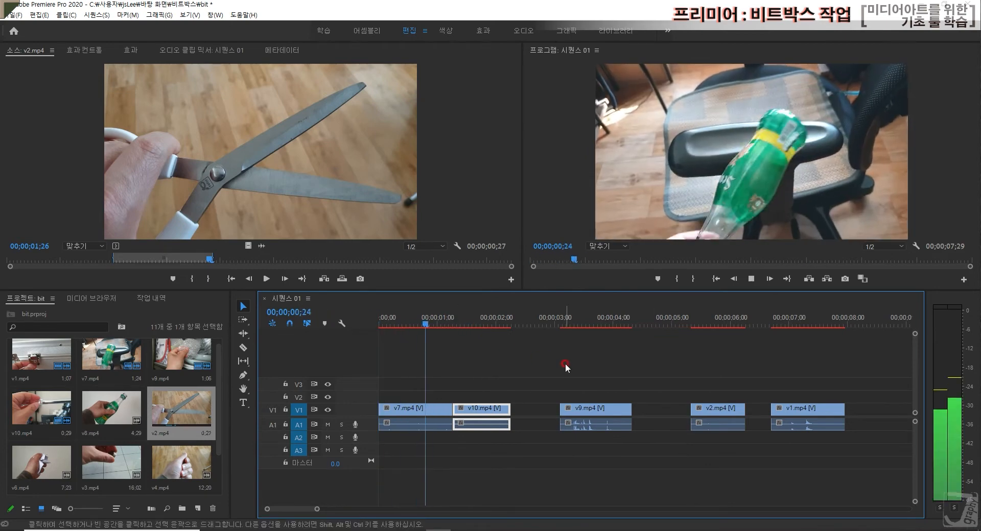
key(space)
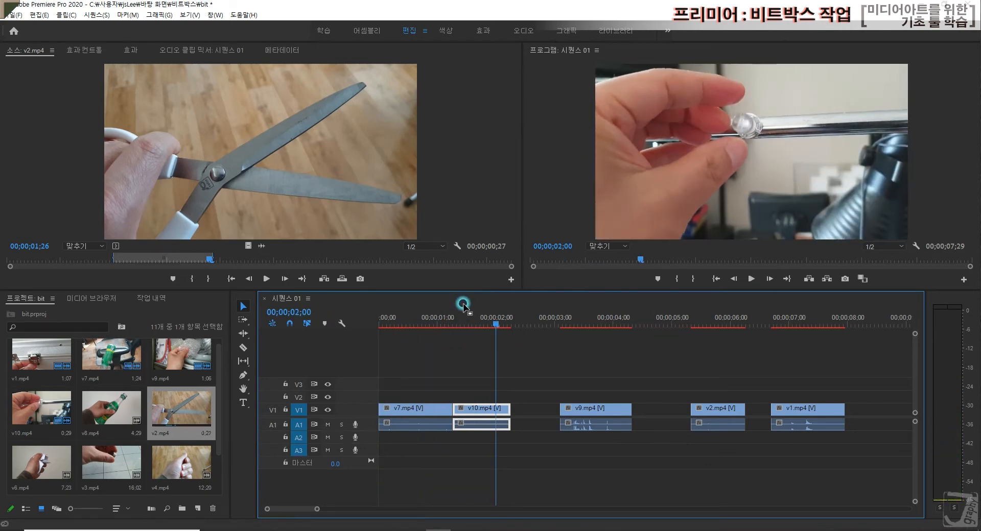
Trim v10.mp4's start to 00;00;01;13 and ripple delete the gap between it and v7.mp4.
key(equal)
key(equal)
drag(486, 317, 510, 322)
drag(472, 409, 512, 409)
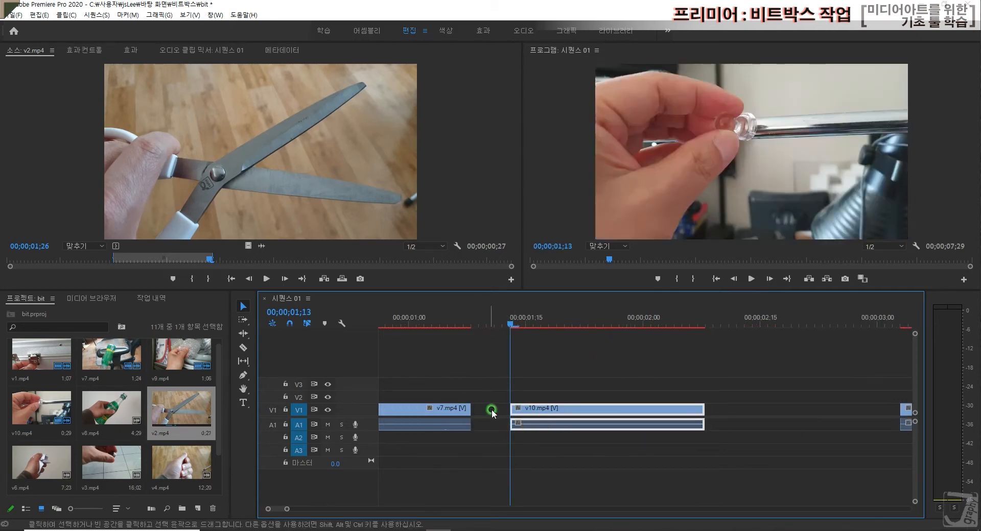
right_click(492, 413)
click(531, 437)
Play the sequence from 00;00;00;00 several times to check the join between v7.mp4 and v10.mp4.
key(j)
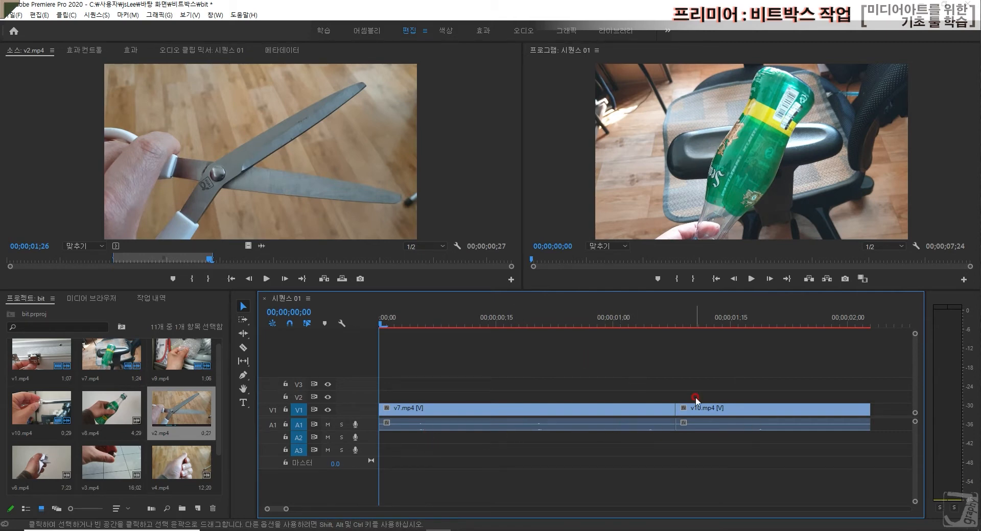
key(space)
click(607, 285)
drag(599, 319, 298, 323)
key(space)
key(space)
drag(659, 316, 293, 321)
key(space)
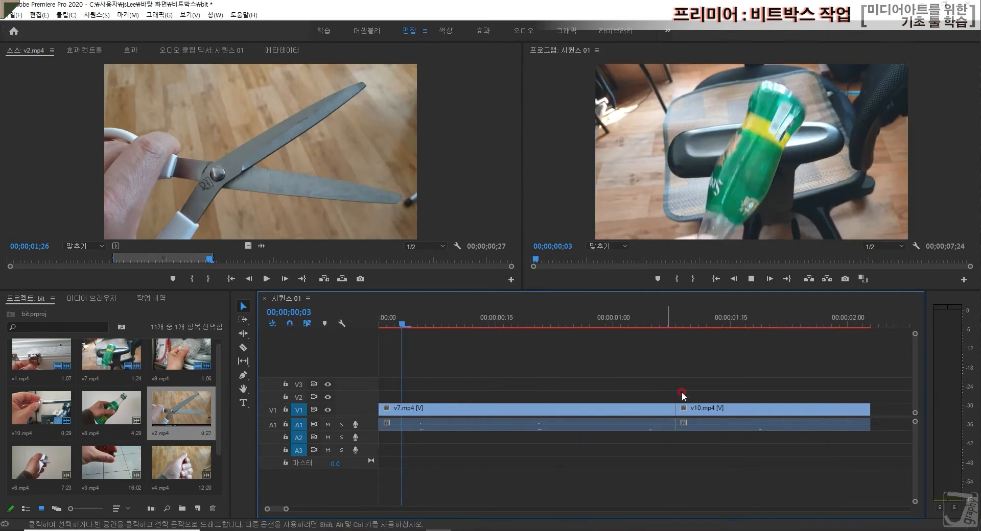
key(space)
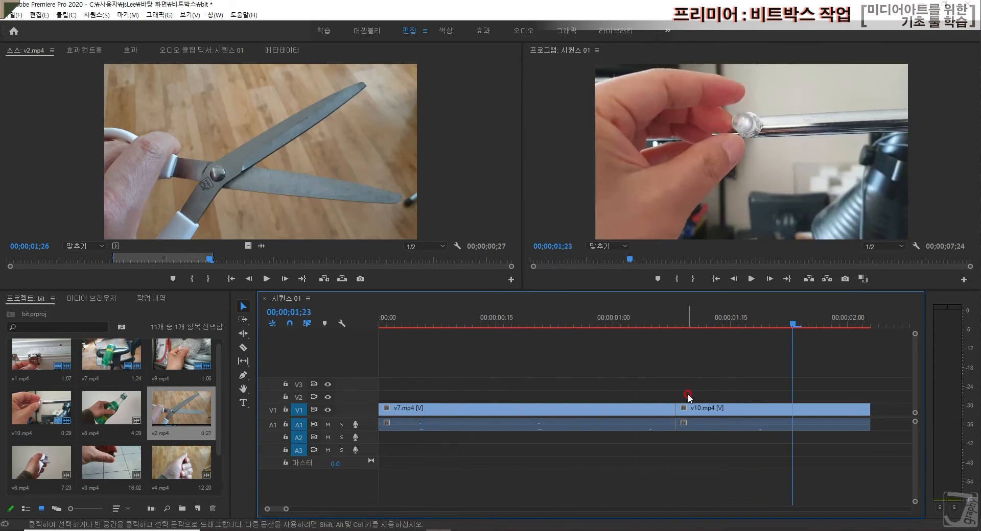
Select v9.mp4 in the sequence and play the v7.mp4 and v10.mp4 sections once more.
key(minus)
key(minus)
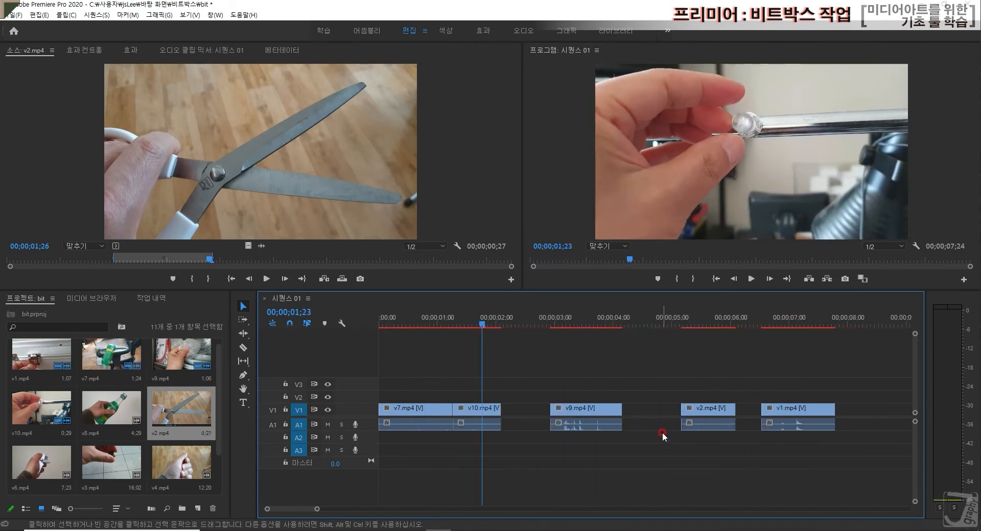
drag(647, 425, 611, 392)
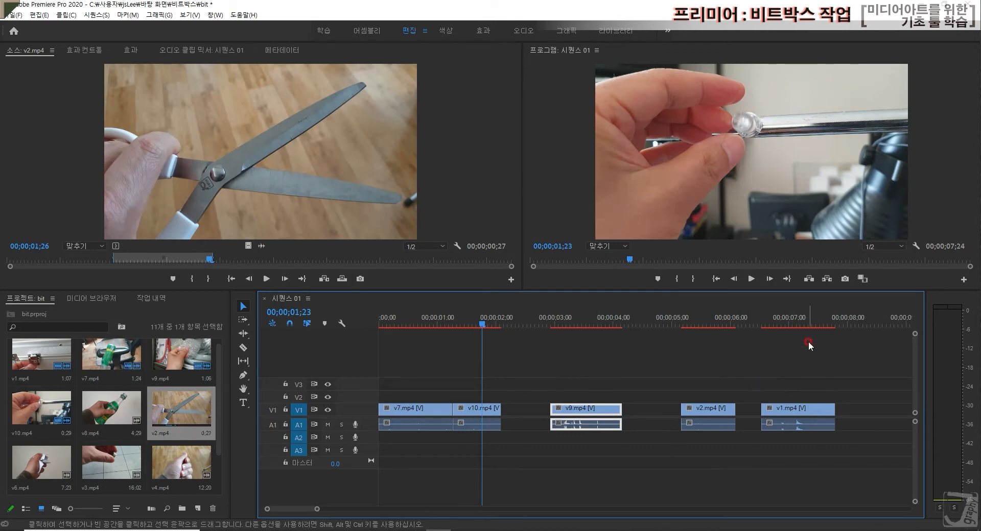
drag(776, 321, 405, 320)
key(space)
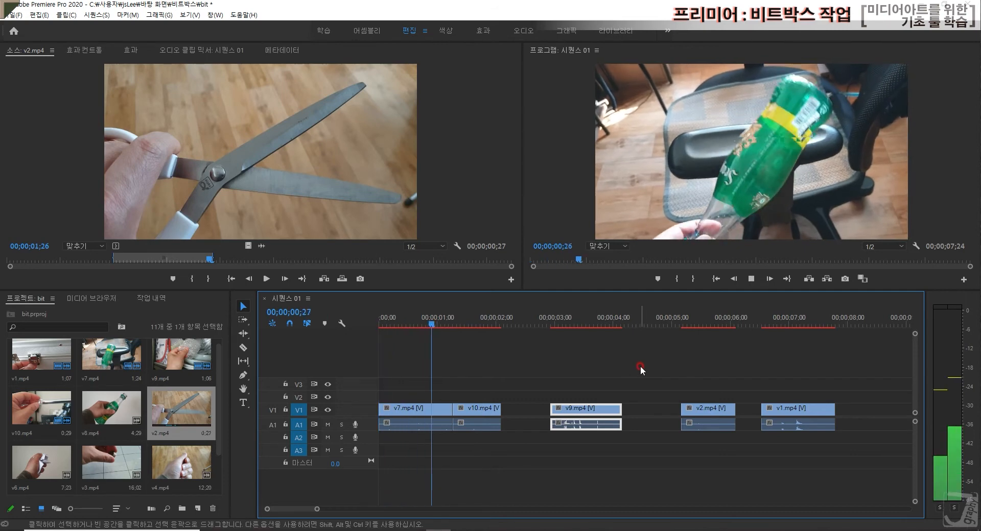
key(space)
Play the v9.mp4 section repeatedly from about 00;00;03;03 to find where its sound starts.
drag(576, 319, 562, 318)
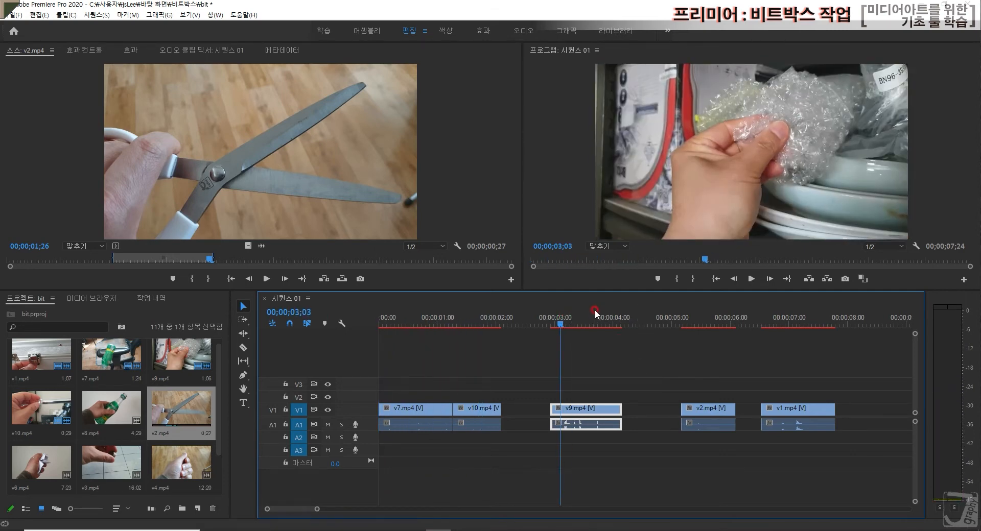
key(space)
key(space)
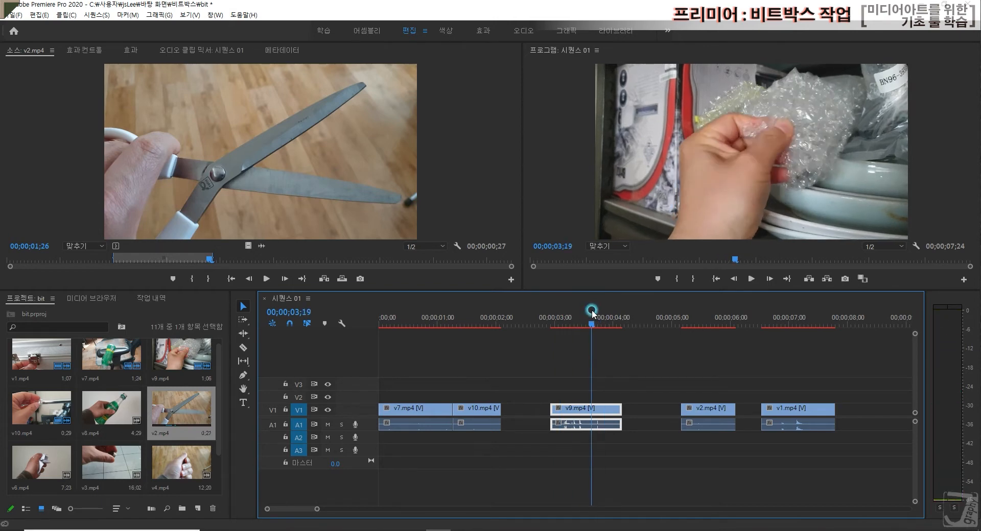
drag(592, 310, 559, 312)
key(space)
click(559, 312)
key(space)
click(560, 311)
key(space)
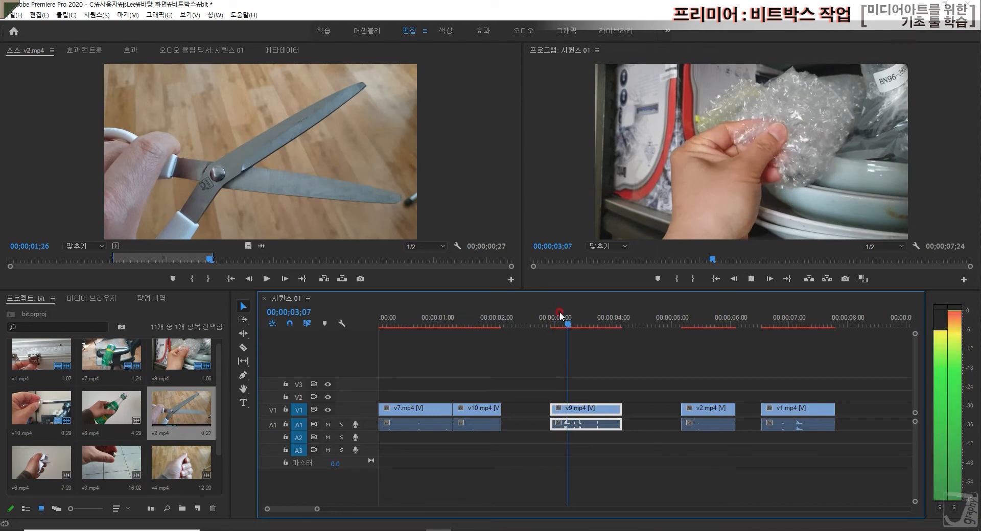
Trim v9.mp4's start to 00;00;03;03 and its end to just before 00;00;04;00, playing the clip to check it.
click(560, 312)
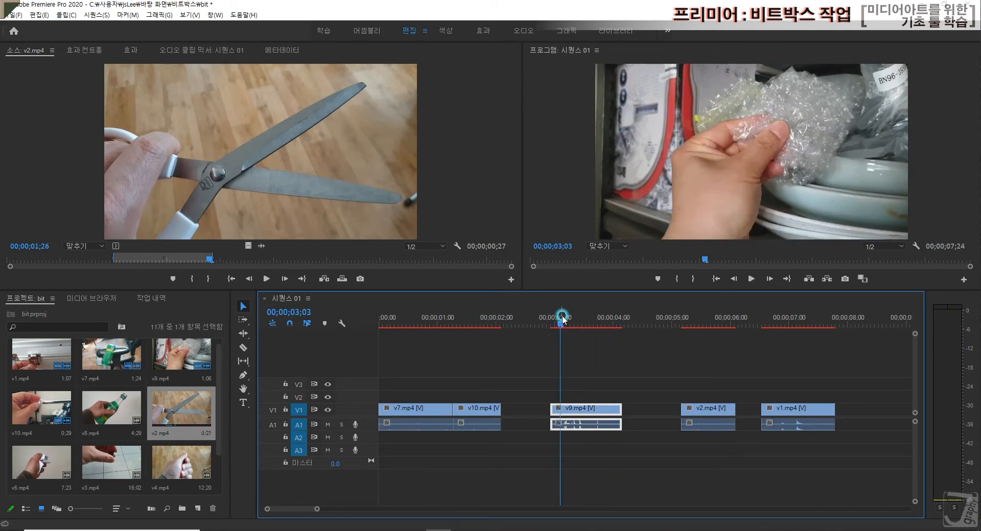
drag(558, 411, 560, 411)
key(space)
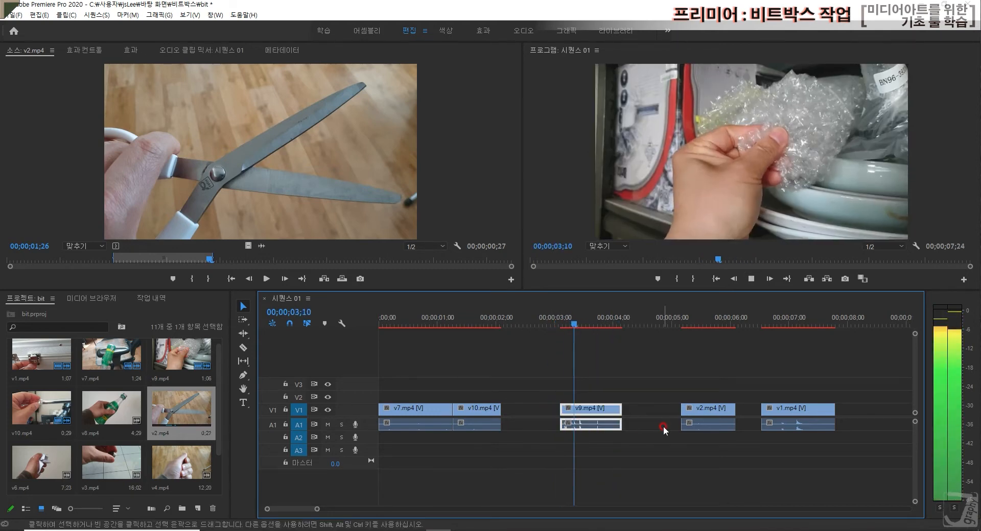
key(space)
click(562, 323)
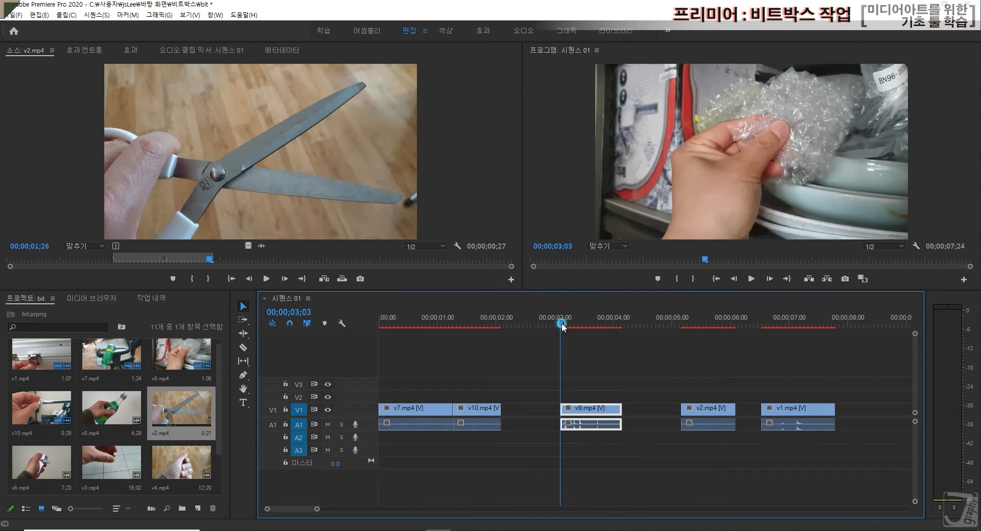
key(space)
key(space)
drag(621, 411, 609, 411)
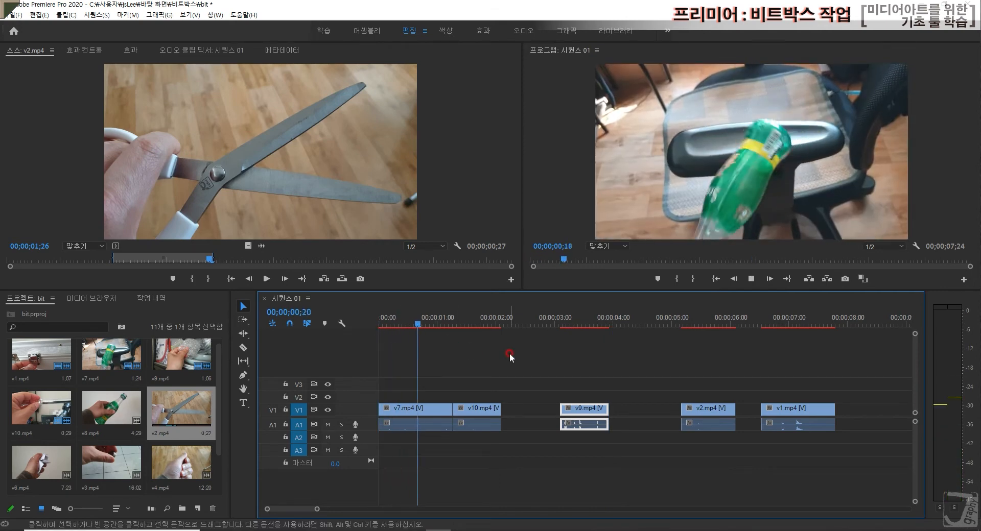
Play the v2.mp4 section and the v1.mp4 section of the sequence.
click(697, 324)
mouse_move(699, 325)
mouse_down()
mouse_move(804, 323)
mouse_move(694, 320)
mouse_up()
key(space)
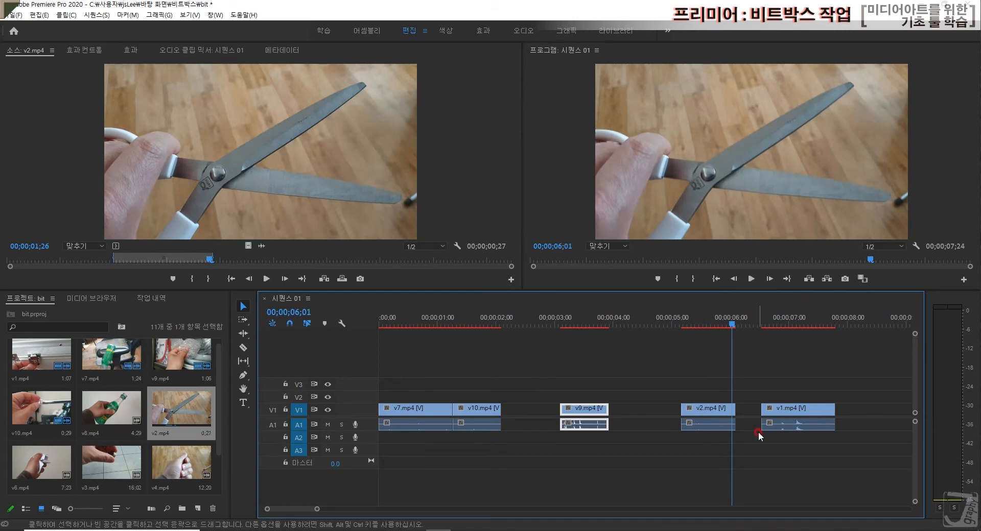
click(772, 324)
key(space)
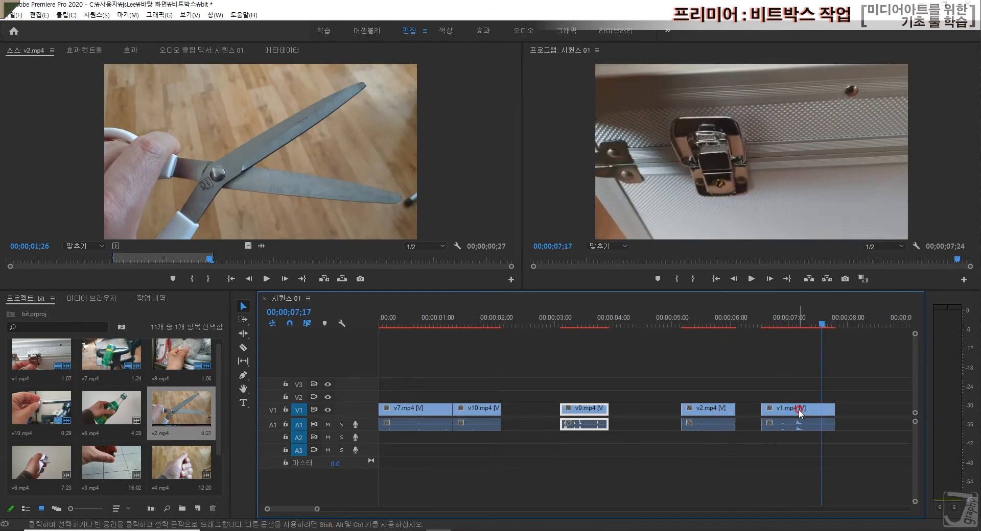
Cut off v1.mp4's beginning, move the clip directly after v10.mp4 on V1, and play from v10.mp4 onward.
drag(800, 414, 527, 410)
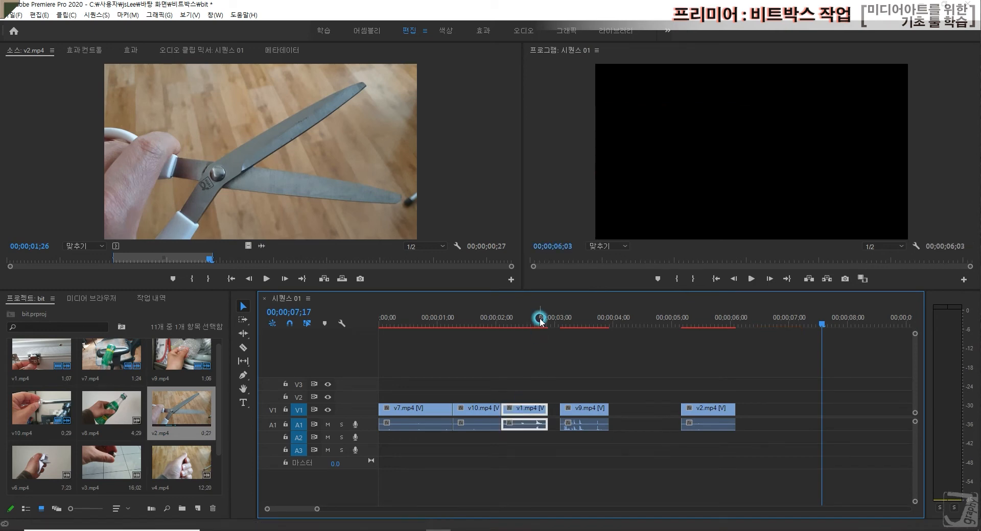
click(503, 320)
click(455, 321)
key(space)
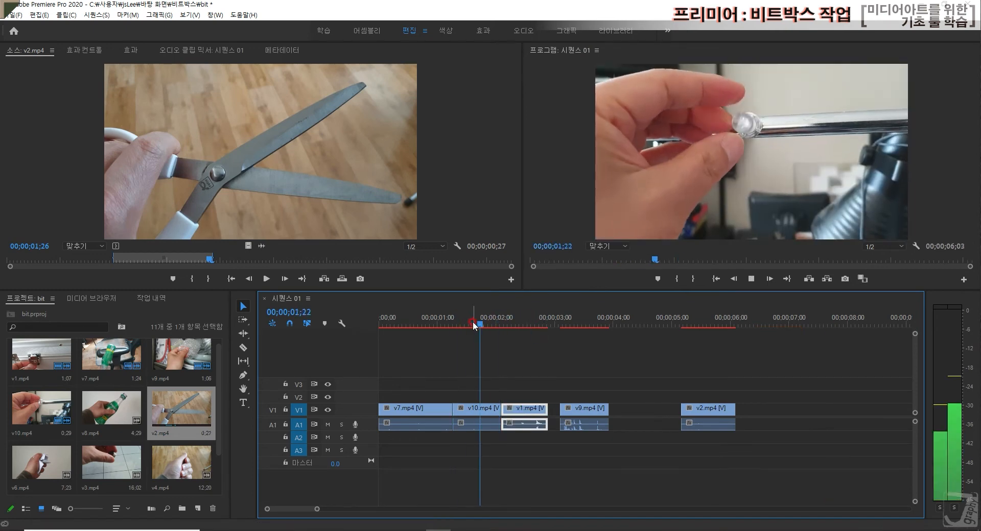
Shorten v10.mp4 to end at 00;00;02;01, place v1.mp4 directly against it, and play the sequence from the start.
drag(473, 321, 498, 321)
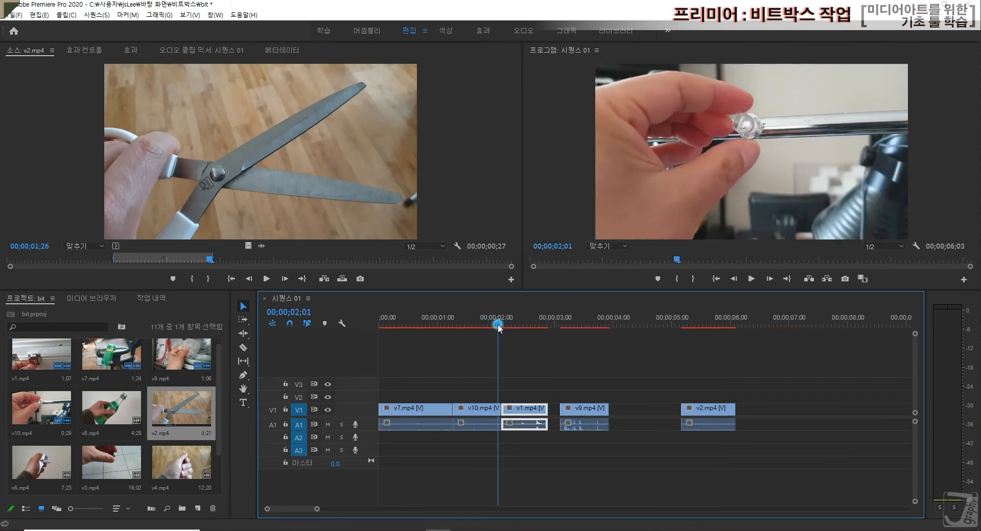
click(524, 412)
drag(493, 410, 517, 413)
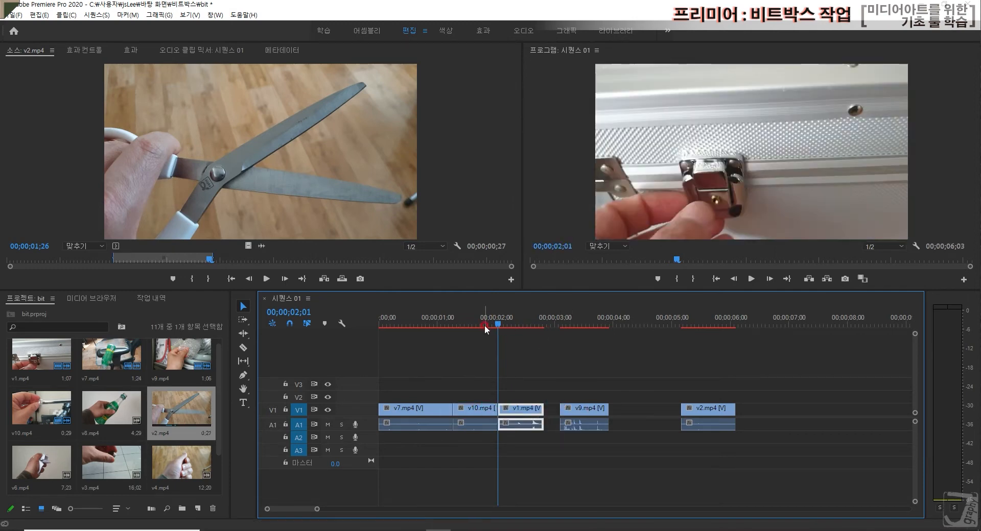
drag(496, 323, 342, 323)
key(space)
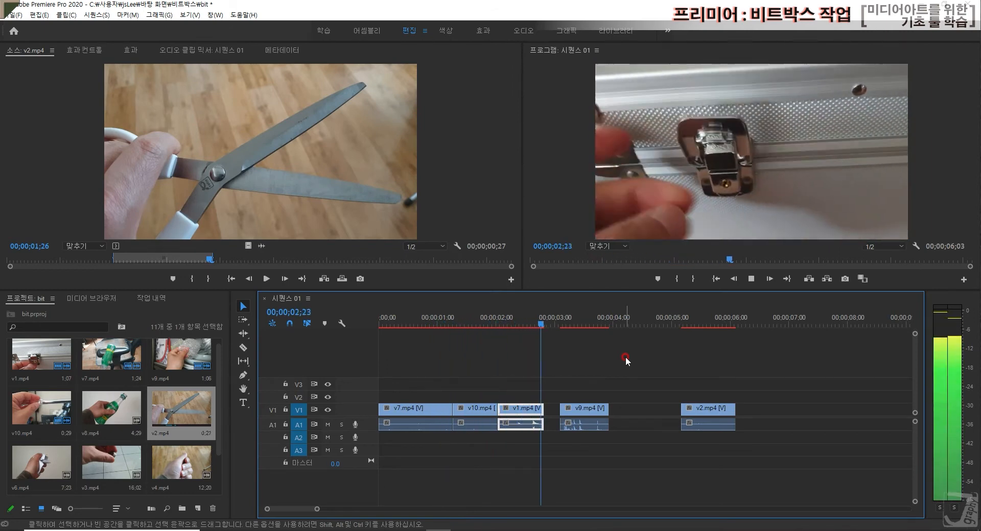
Tighten the cut between v10.mp4 and v1.mp4 to 00;00;01;27 and close the gap so the following clips shift earlier.
click(518, 320)
drag(520, 322, 492, 318)
drag(495, 406, 506, 412)
click(513, 418)
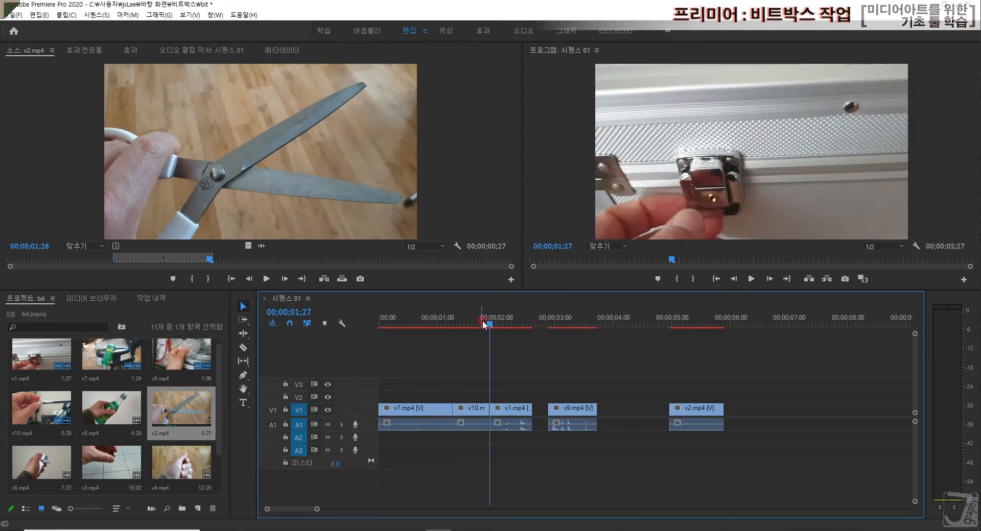
Shift v1.mp4 one frame earlier on the track and play the sequence from the start.
mouse_move(491, 316)
mouse_down()
mouse_move(462, 319)
mouse_move(492, 321)
mouse_up()
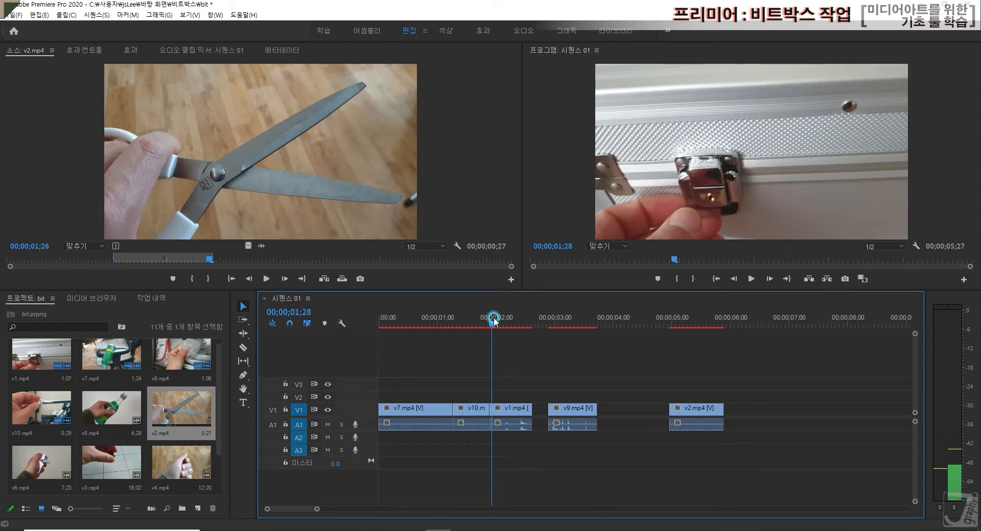
click(505, 408)
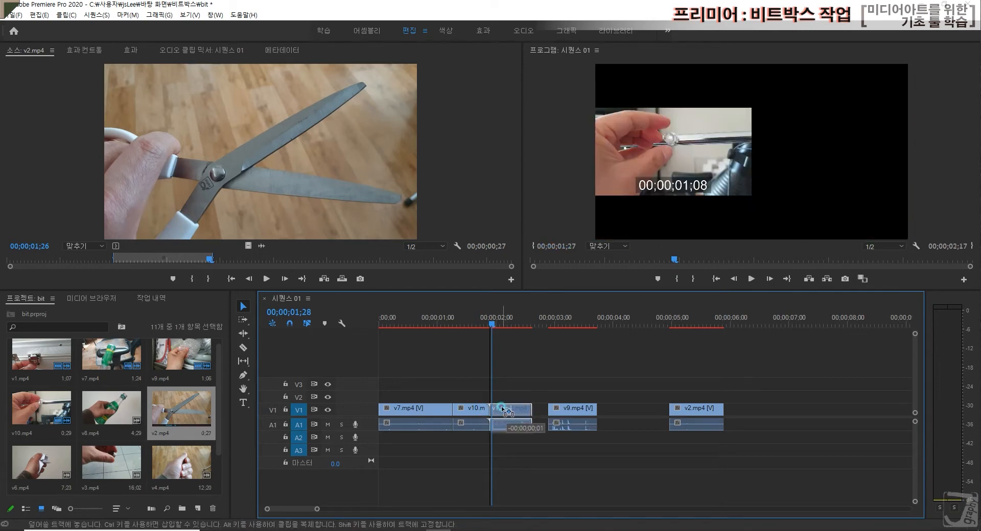
key(Home)
key(space)
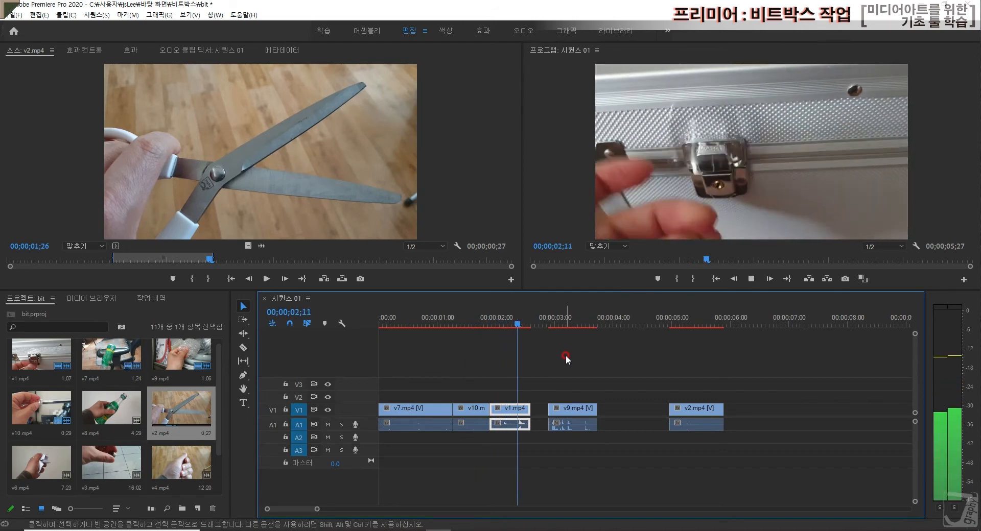
key(space)
Trim the end of v10.mp4 to 00;00;01;26 and ripple delete the gap before v1.mp4.
key(equal)
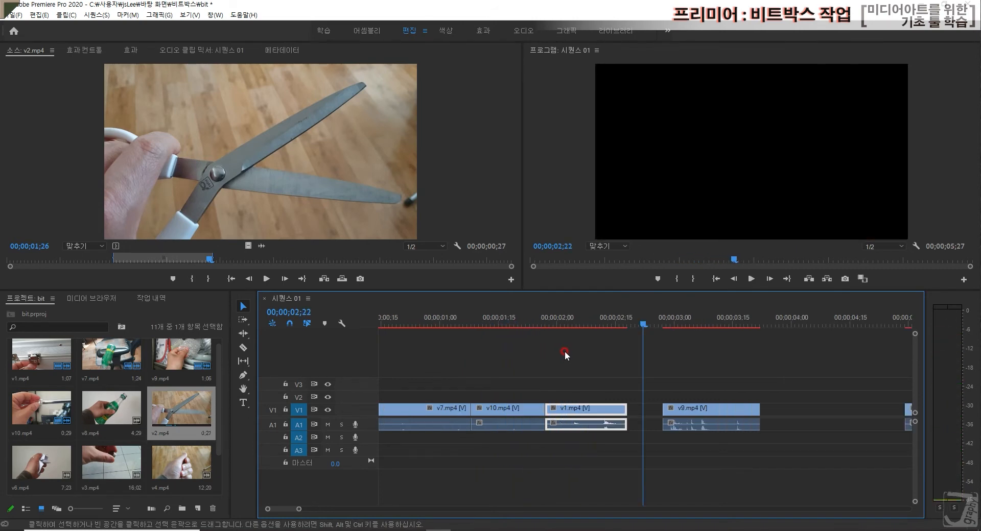
click(545, 323)
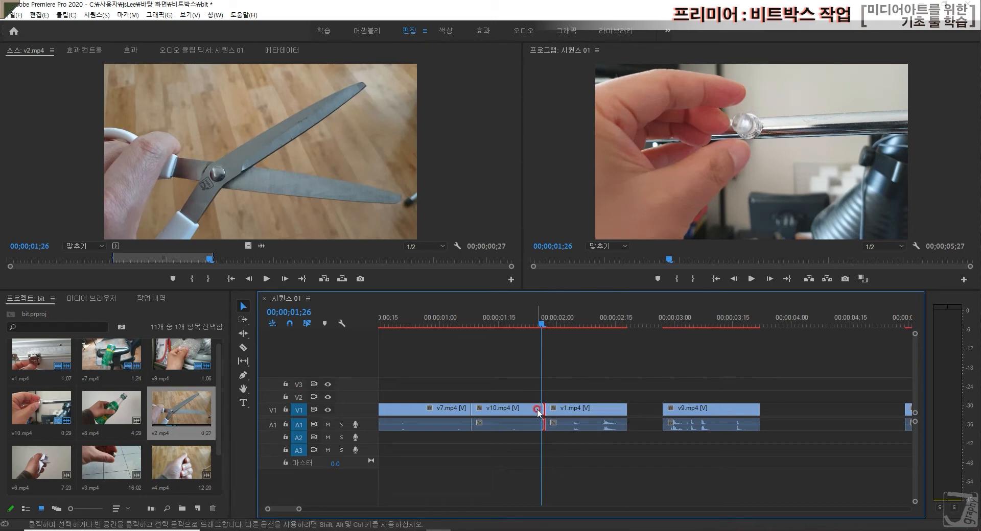
double_click(543, 410)
click(553, 369)
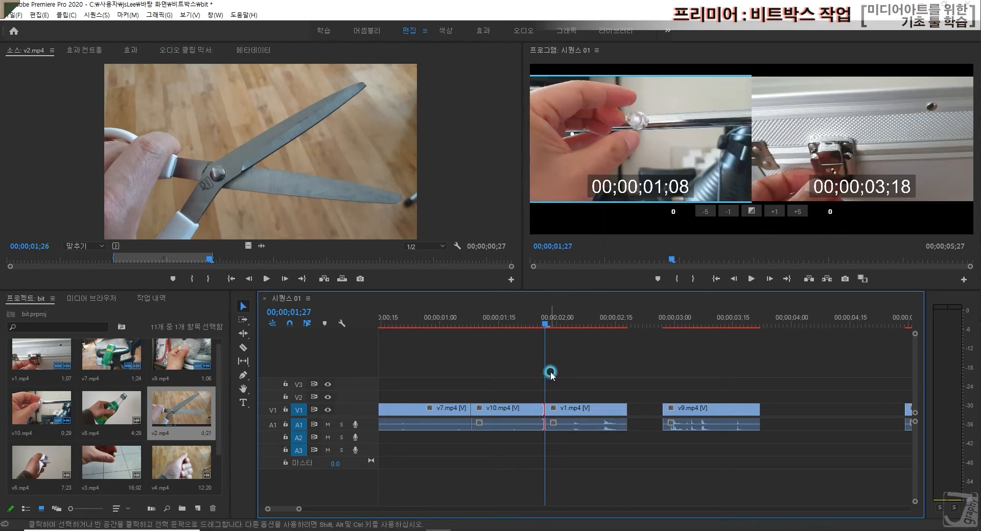
key(=)
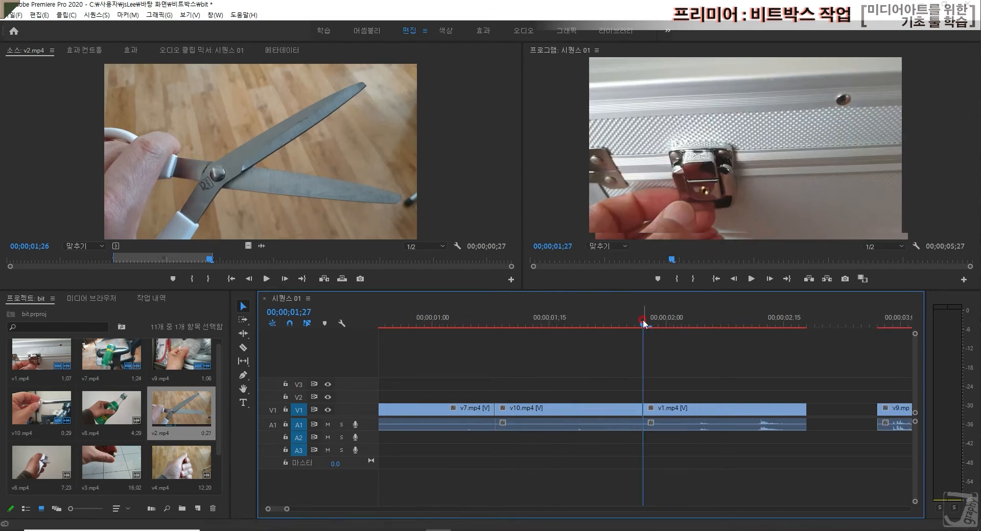
drag(643, 327, 637, 327)
click(637, 412)
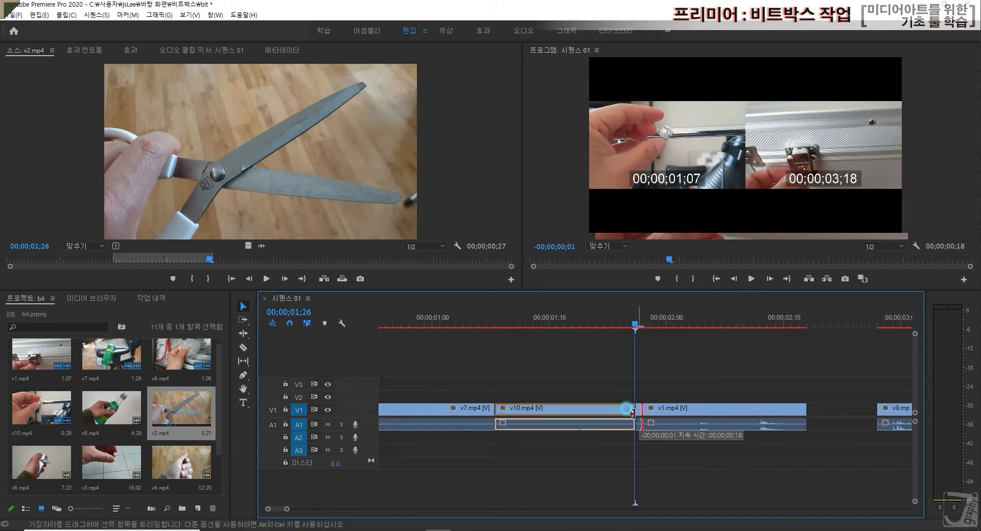
right_click(639, 412)
right_click(639, 411)
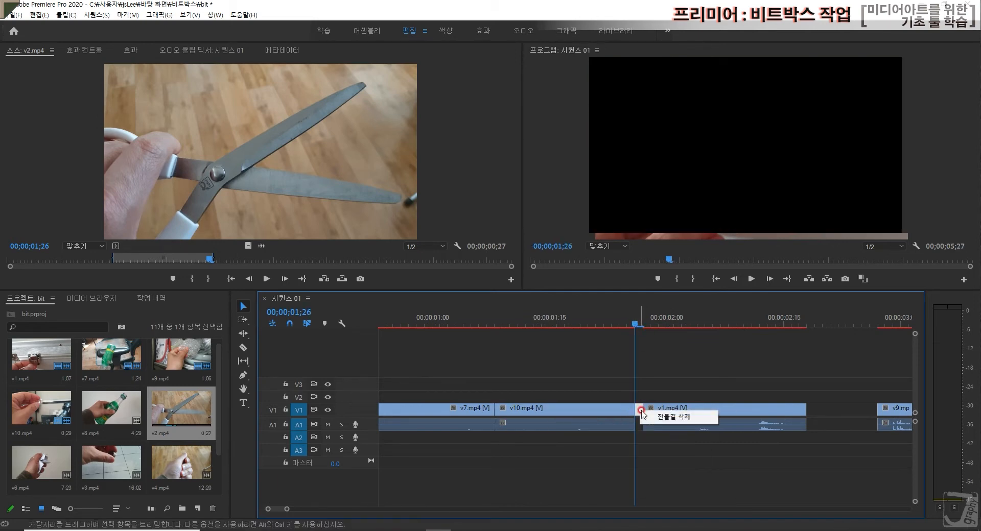
click(690, 428)
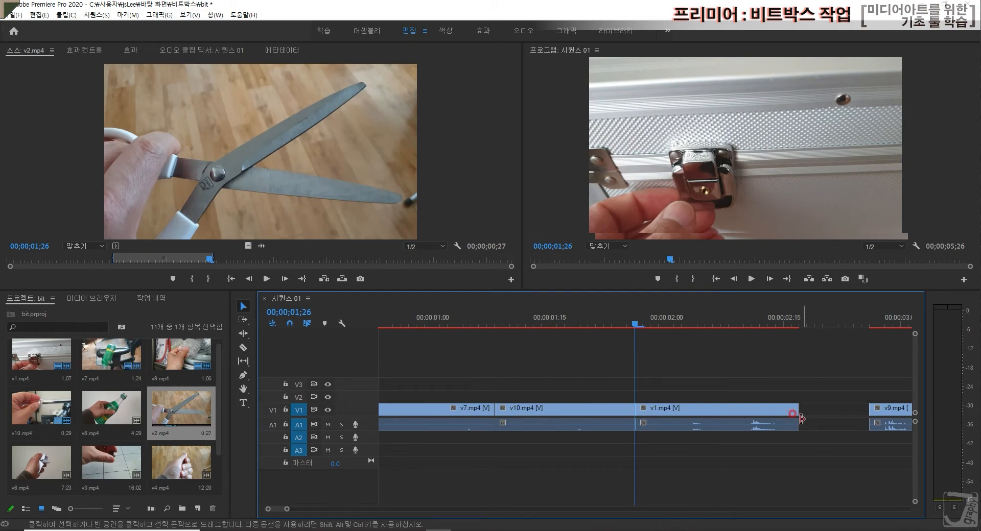
Play the sequence from the start twice to check the rhythm of the v7.mp4, v10.mp4 and v1.mp4 sounds.
key(minus)
key(minus)
key(Home)
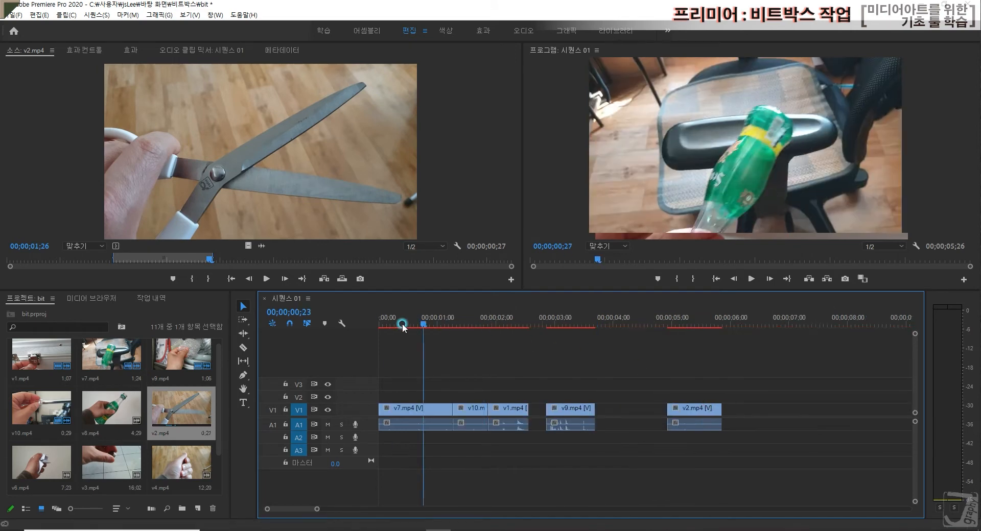
click(447, 352)
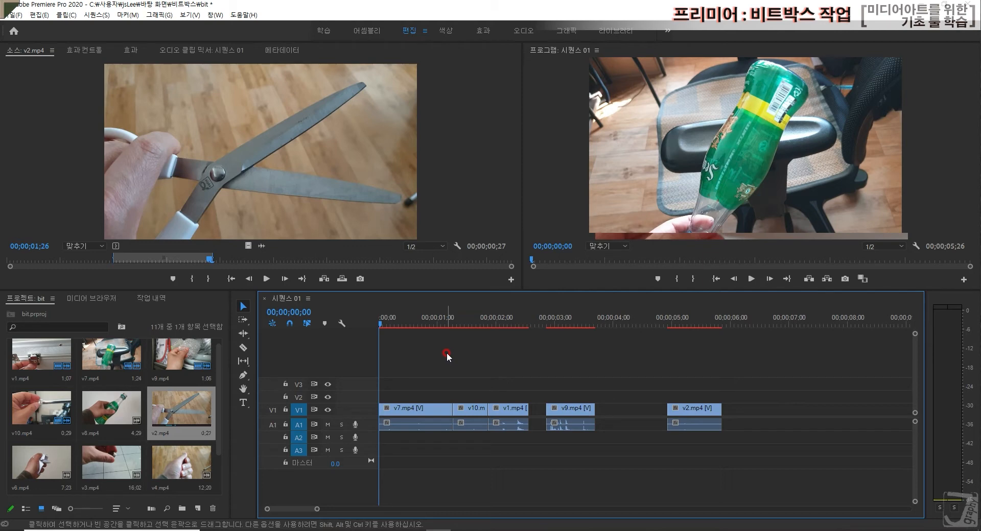
key(space)
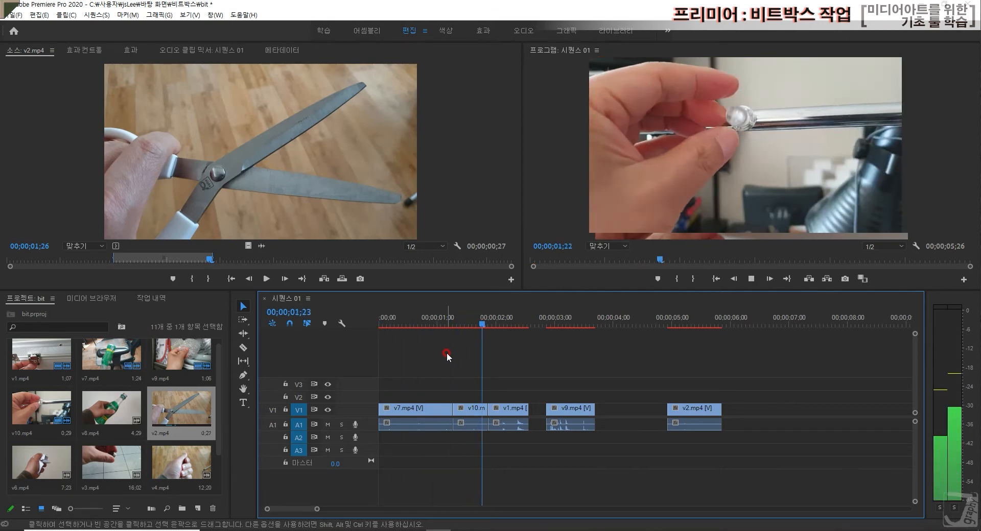
key(space)
click(478, 322)
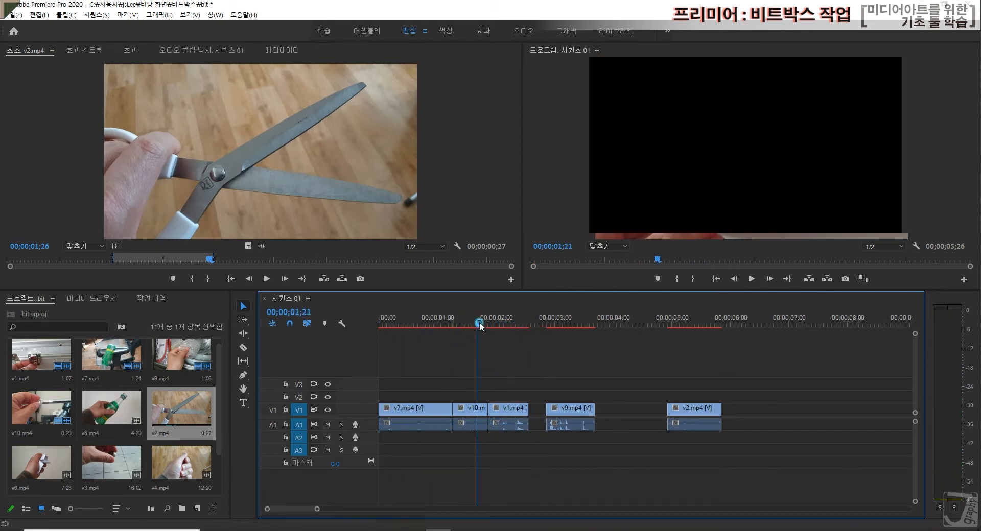
key(Home)
key(space)
click(535, 361)
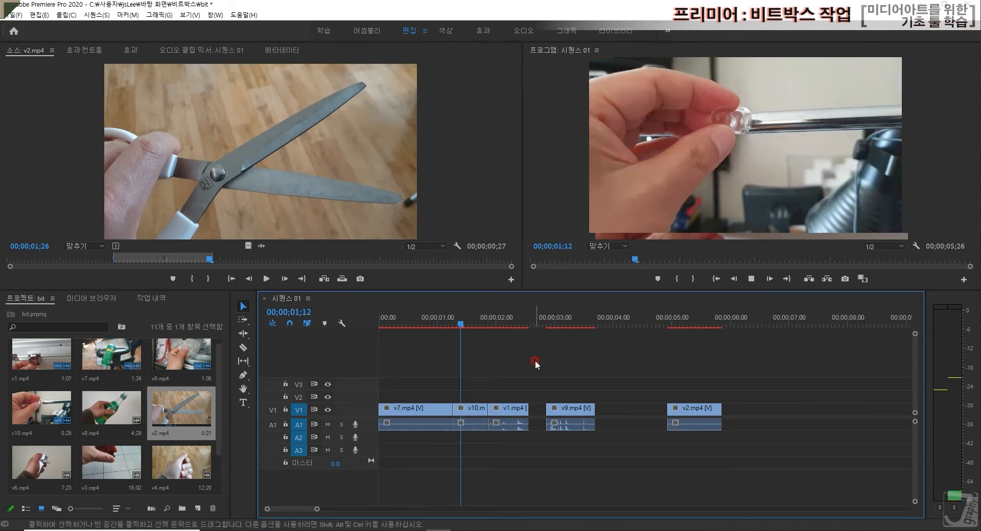
key(space)
Move v9.mp4 directly against the end of v1.mp4 on V1 and play the sequence from the start.
click(574, 408)
drag(575, 410, 559, 409)
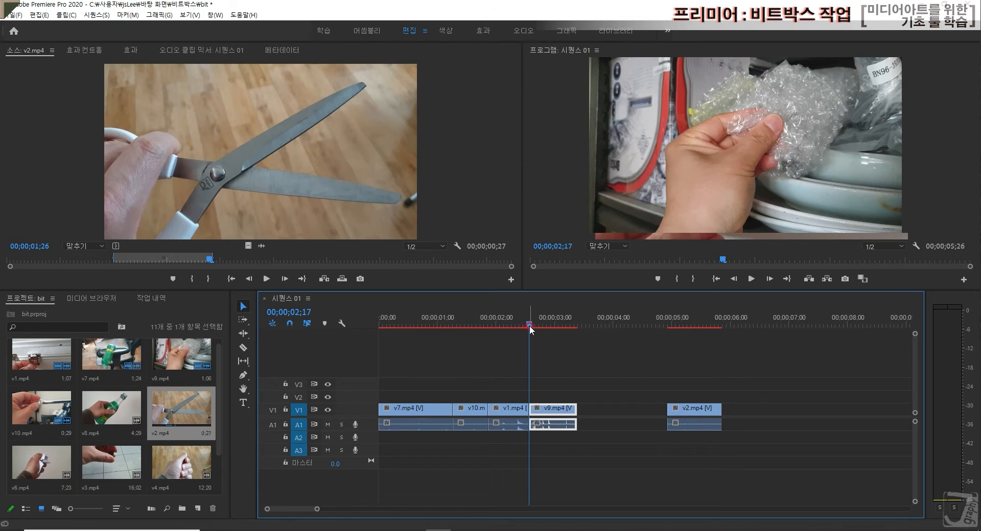
key(Home)
key(space)
click(566, 374)
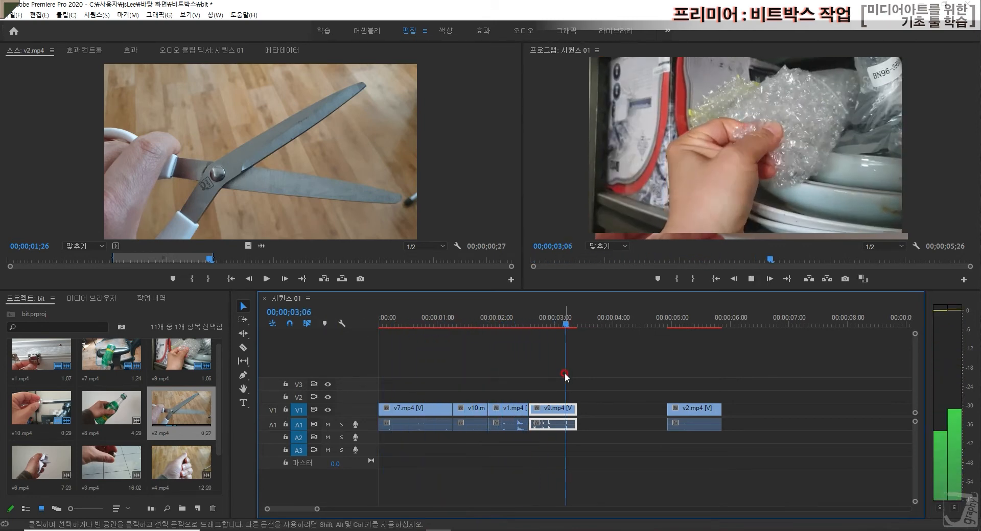
key(space)
drag(492, 321, 379, 310)
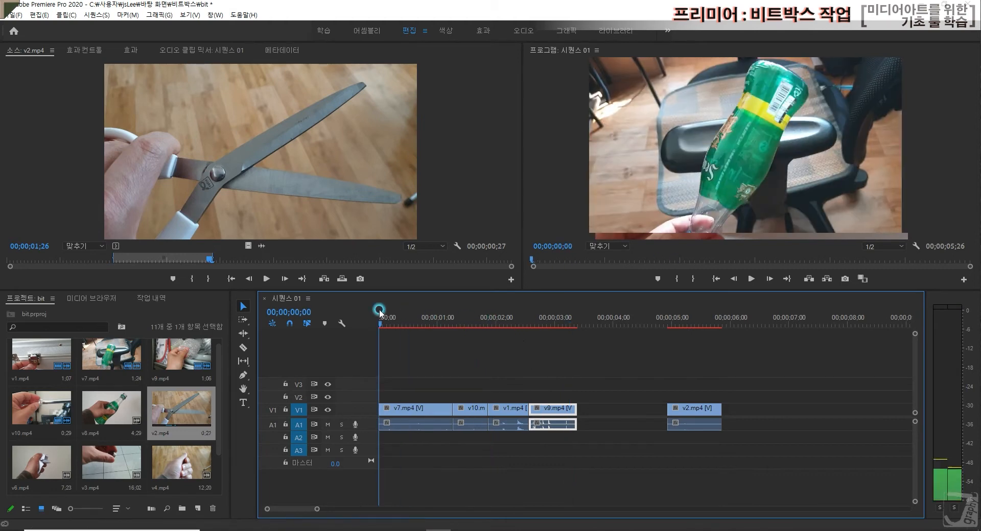
key(space)
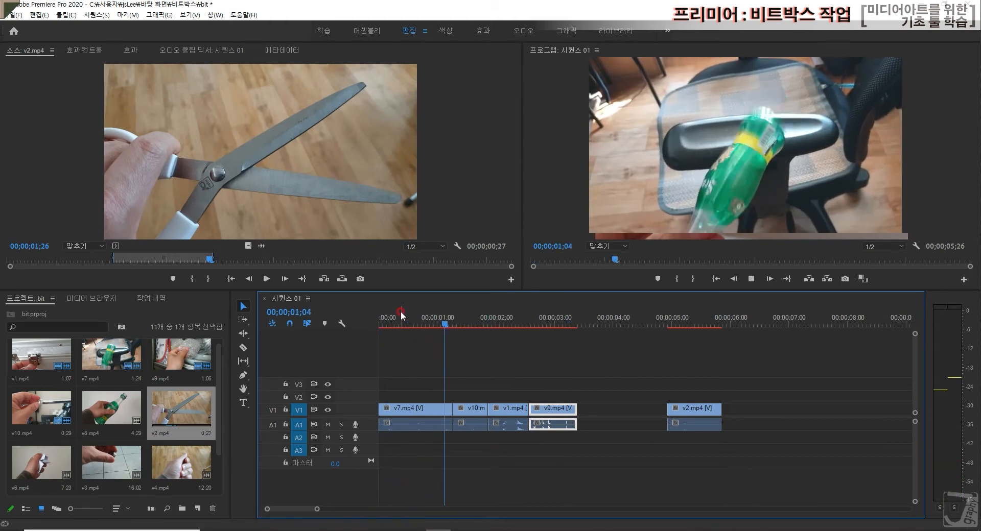
key(space)
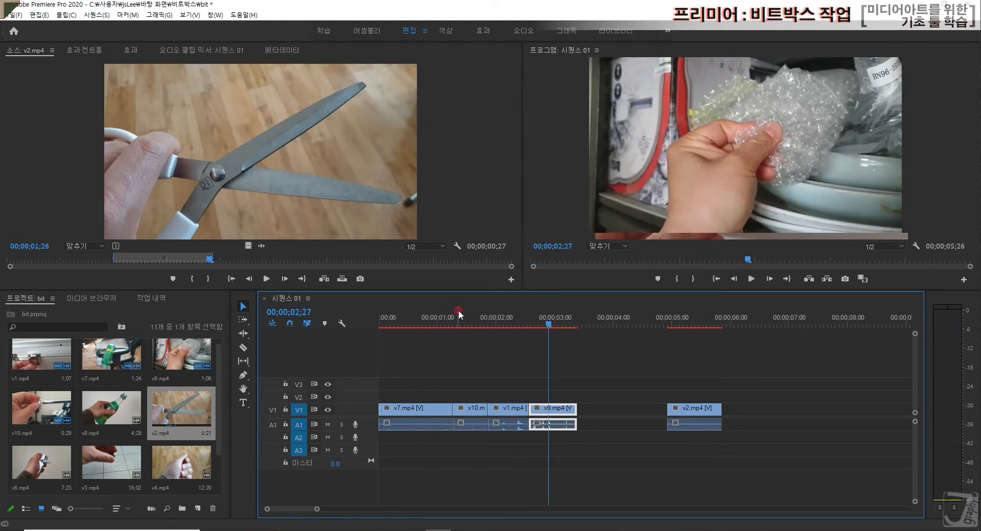
Cut off v1.mp4's beginning, shorten the end of v10.mp4, place v1.mp4 directly against it, and play from the start.
drag(477, 313, 494, 317)
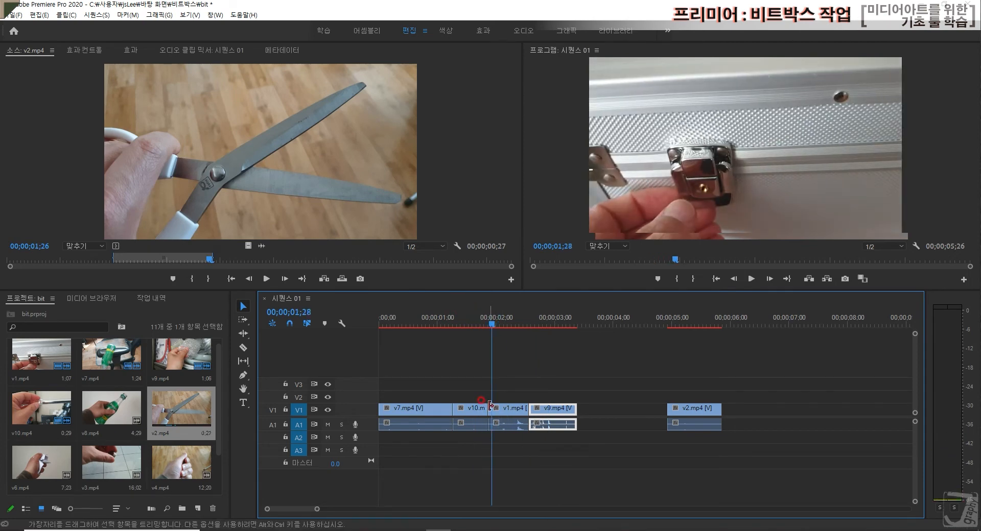
drag(490, 406, 505, 410)
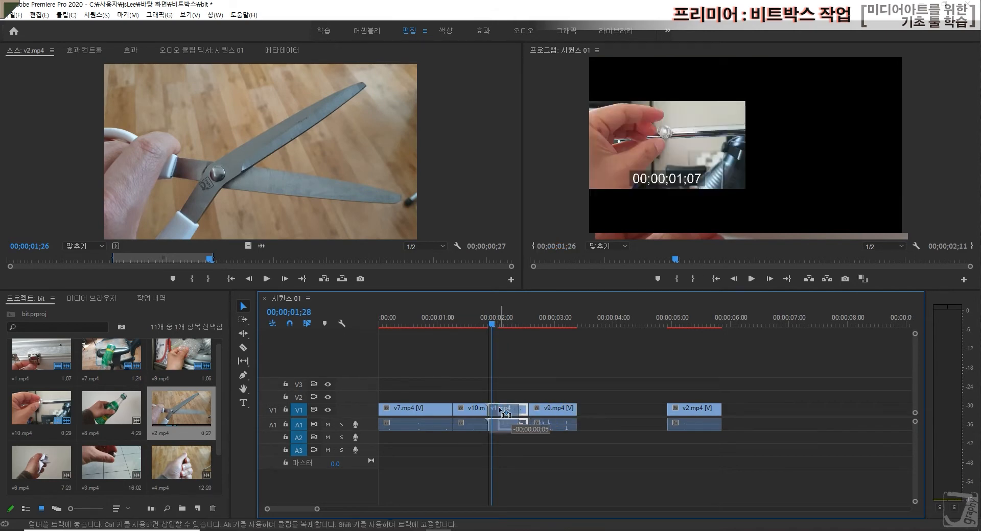
mouse_move(485, 322)
mouse_down()
mouse_move(471, 322)
mouse_move(484, 322)
mouse_up()
drag(484, 411, 492, 415)
drag(422, 323, 367, 323)
key(space)
key(space)
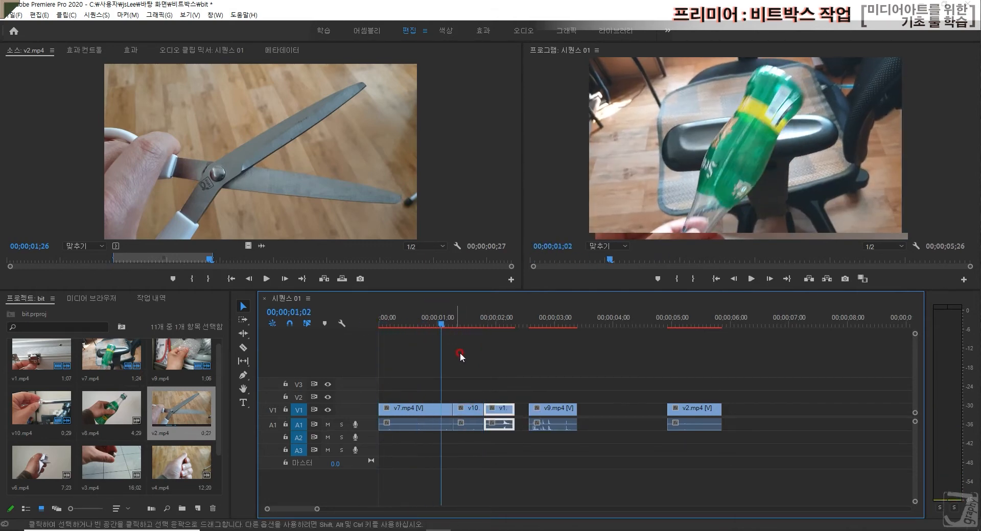
Shorten v7.mp4 to end at 00;00;00;24 and ripple delete the gap before v10.mp4.
drag(440, 324, 426, 324)
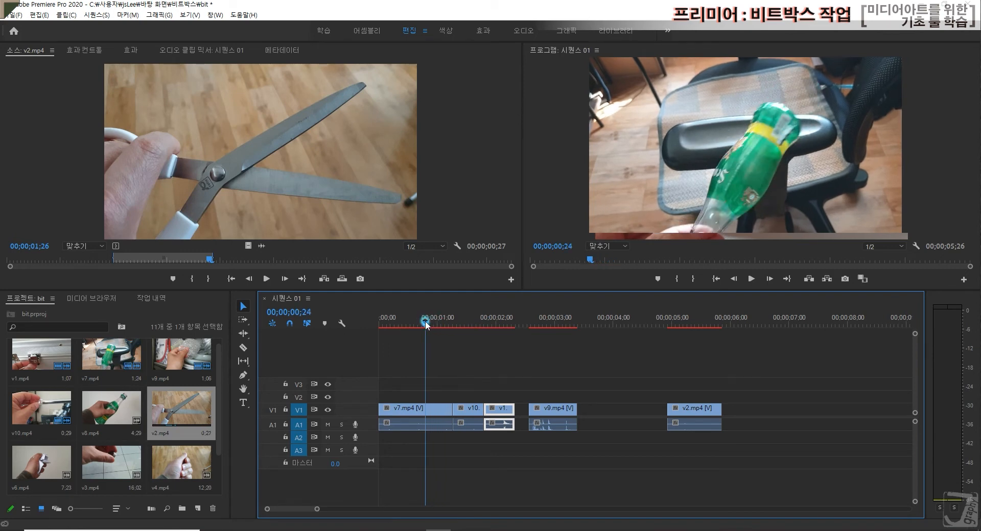
drag(452, 408, 422, 408)
right_click(441, 411)
click(459, 419)
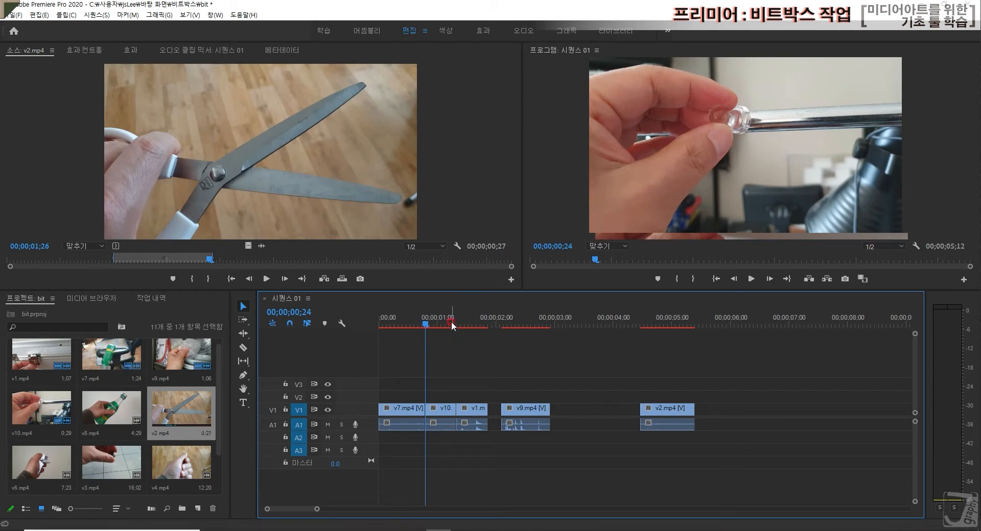
Shift v10.mp4 and v1.mp4 together to start at 00;00;00;25 and extend v7.mp4's end to meet them.
scroll(458, 318, up, 2)
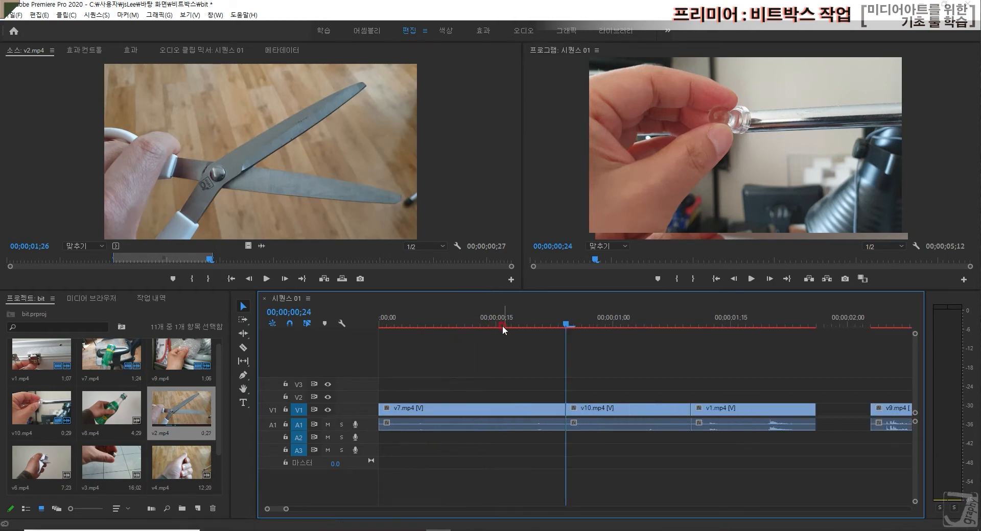
click(576, 318)
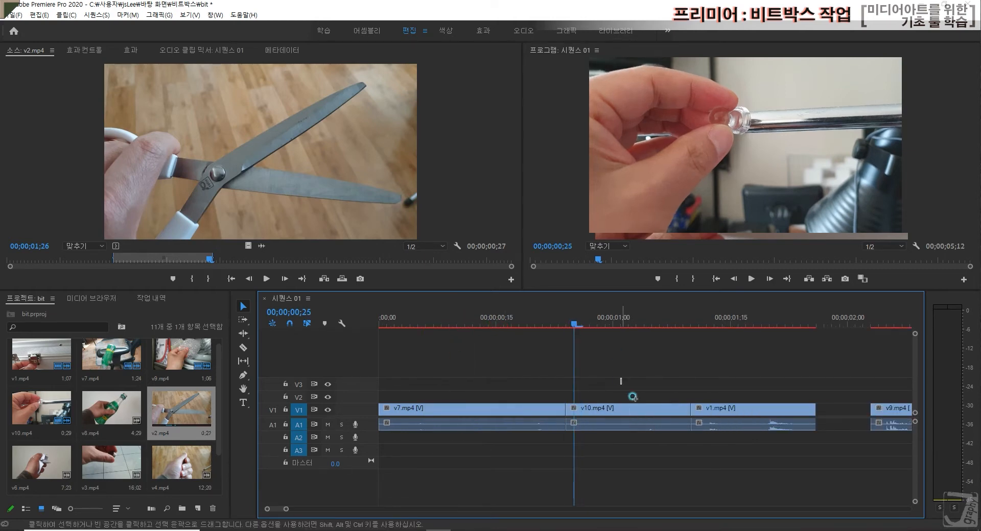
drag(621, 376, 692, 428)
drag(604, 410, 574, 411)
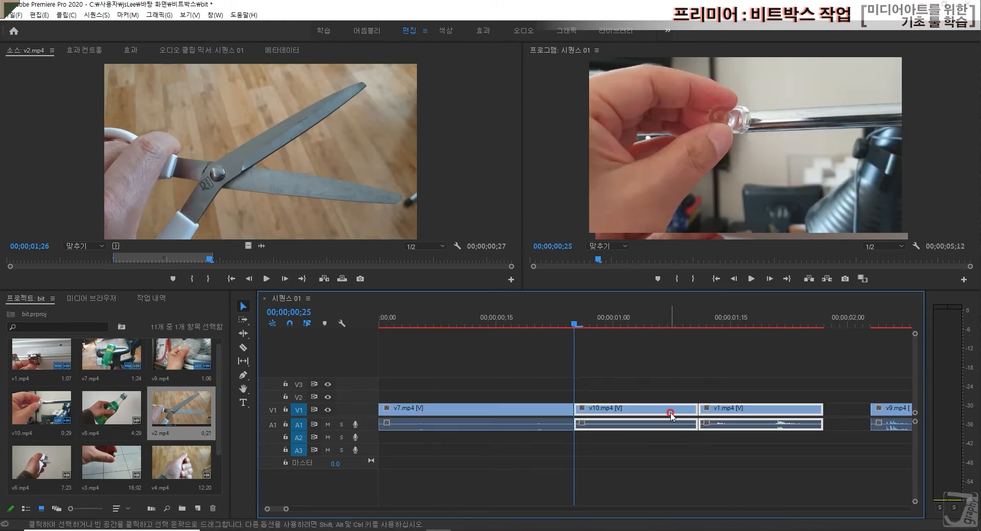
Ripple delete the gap between v1.mp4 and v9.mp4 on the track.
key(minus)
key(minus)
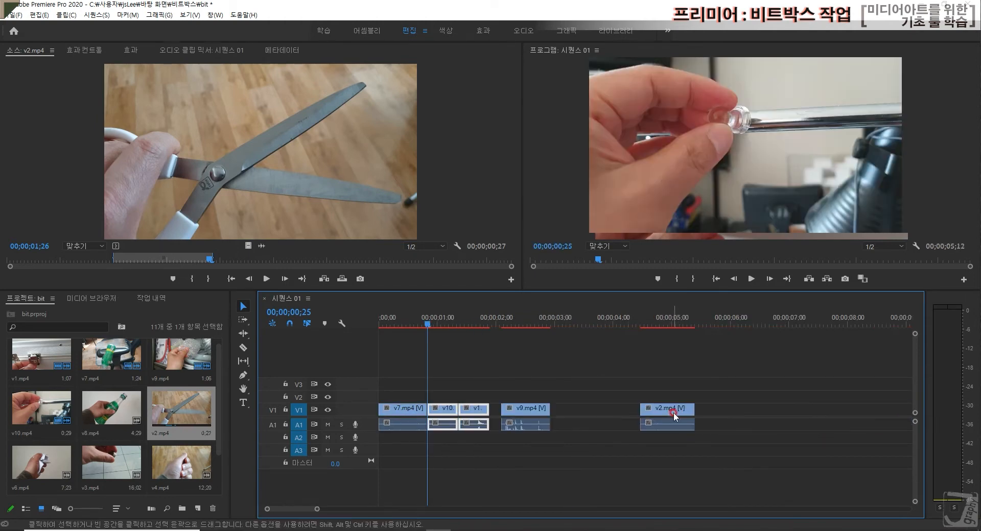
right_click(495, 412)
click(527, 419)
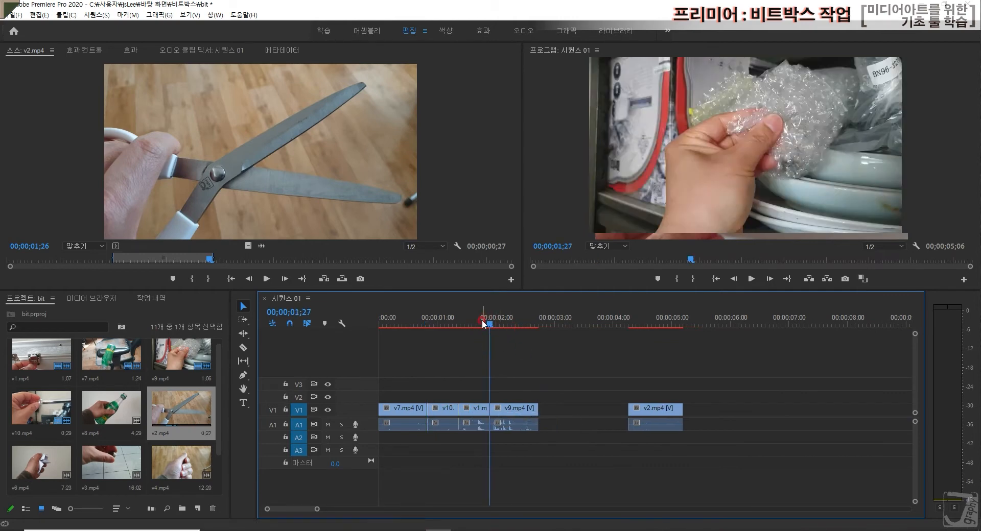
Play the four joined clips from the start and delete the separate v2.mp4 clip from the sequence.
key(Home)
key(space)
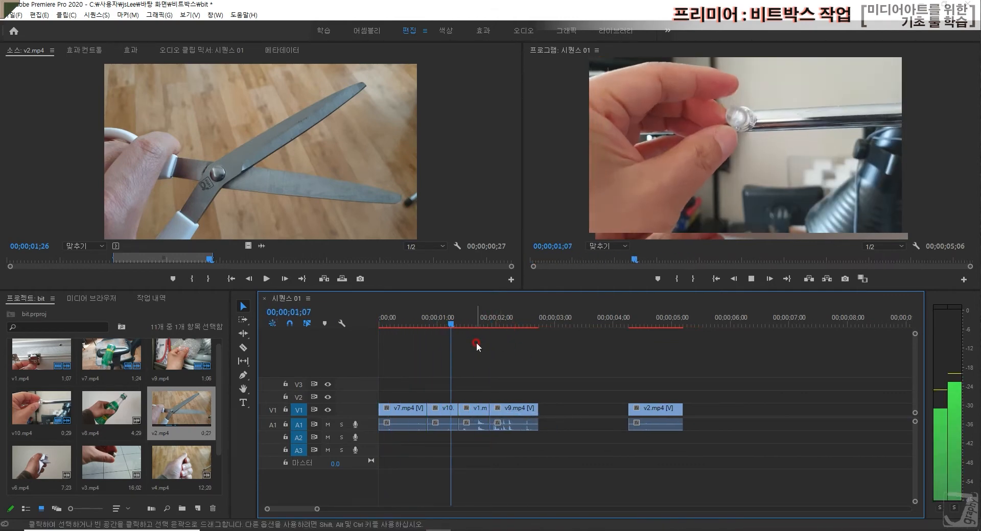
key(space)
drag(460, 325, 351, 322)
key(space)
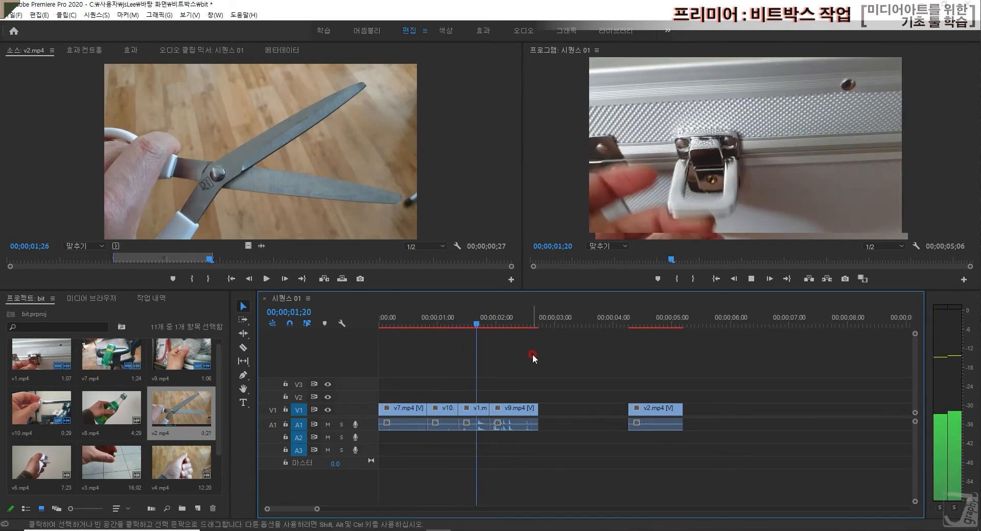
click(662, 414)
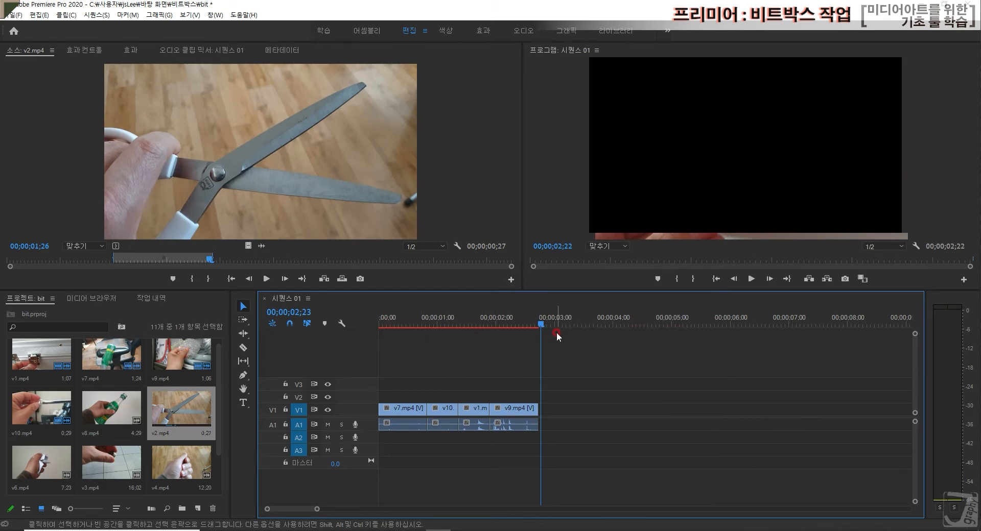
key(space)
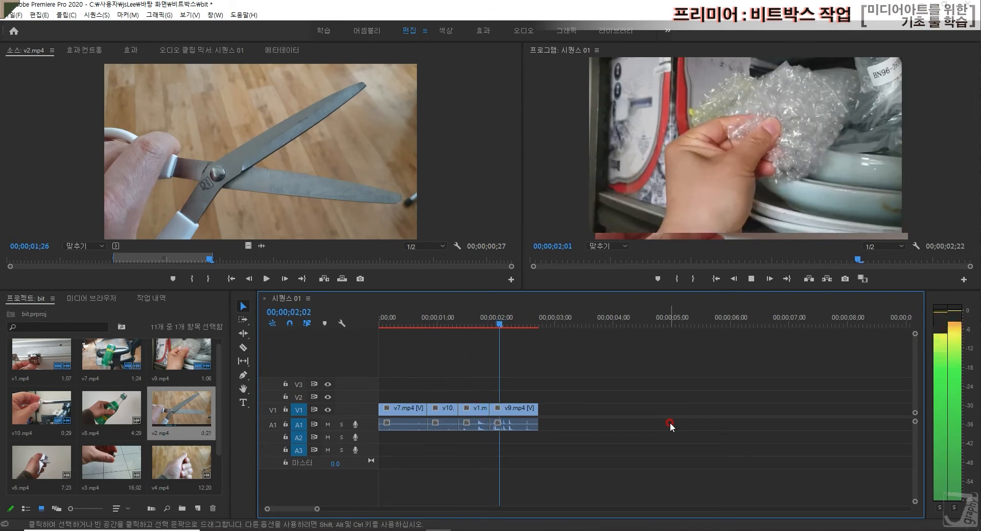
Copy the four joined clips and paste them at 00;00;02;29 onto tracks V2 and A2.
drag(563, 411, 390, 420)
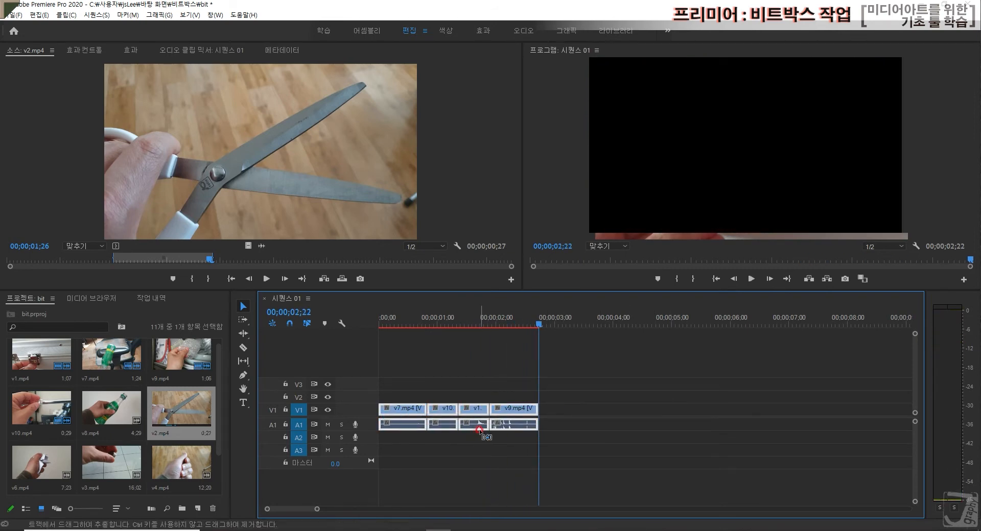
drag(541, 325, 553, 325)
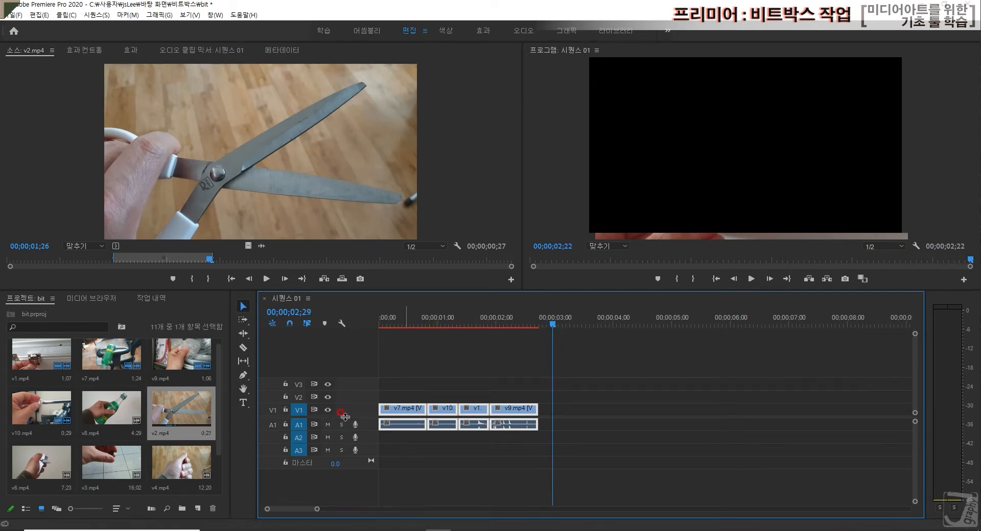
drag(550, 399, 389, 434)
click(273, 410)
click(303, 424)
click(305, 409)
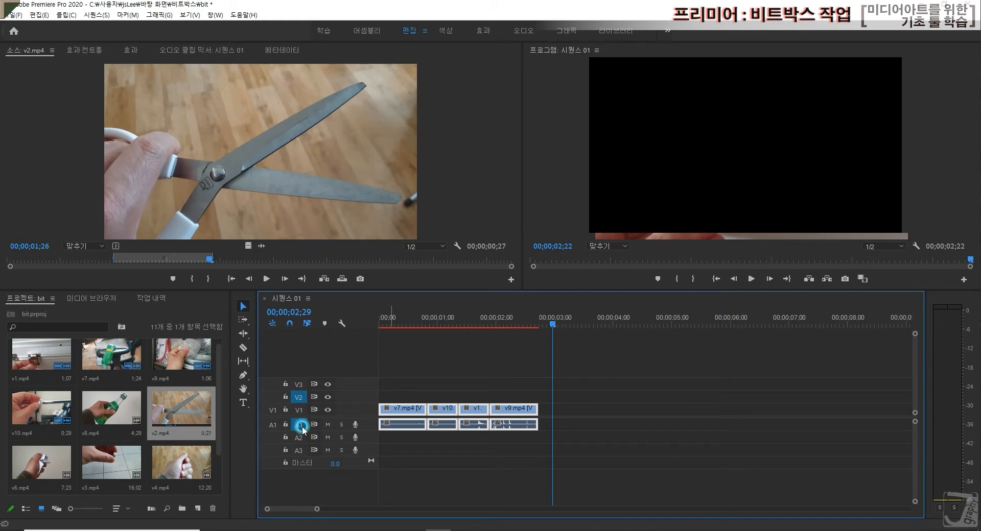
key(ctrl+v)
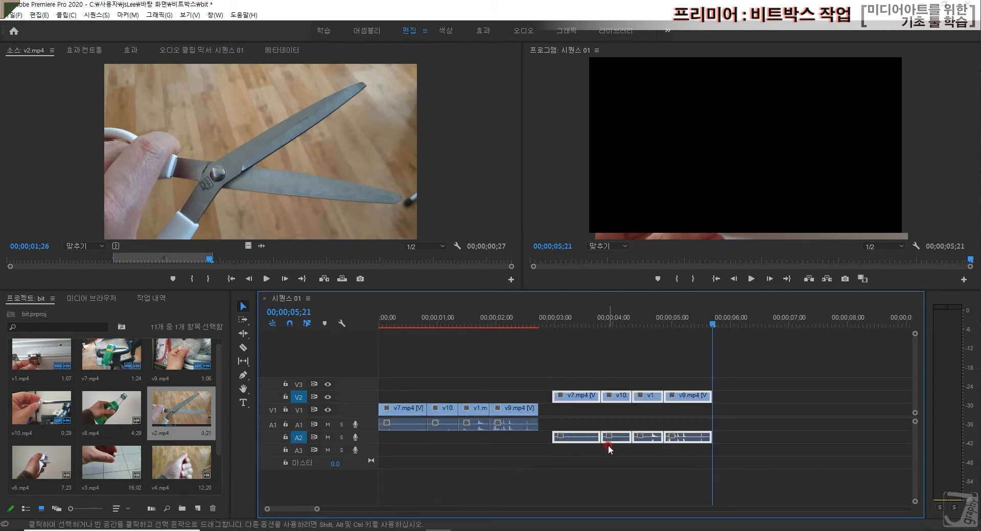
Undo the paste onto V2 and A2 and make V1 and A1 the only targeted tracks.
click(490, 395)
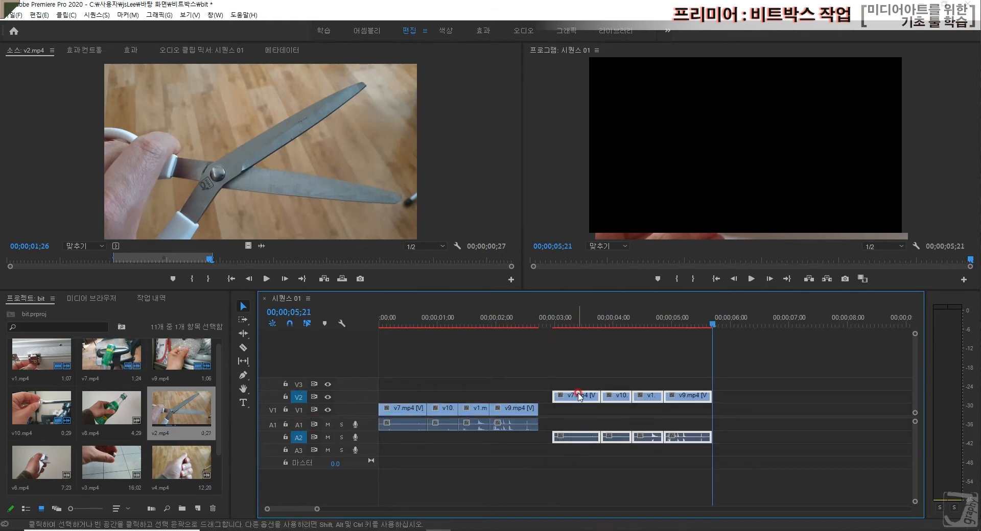
key(ctrl+z)
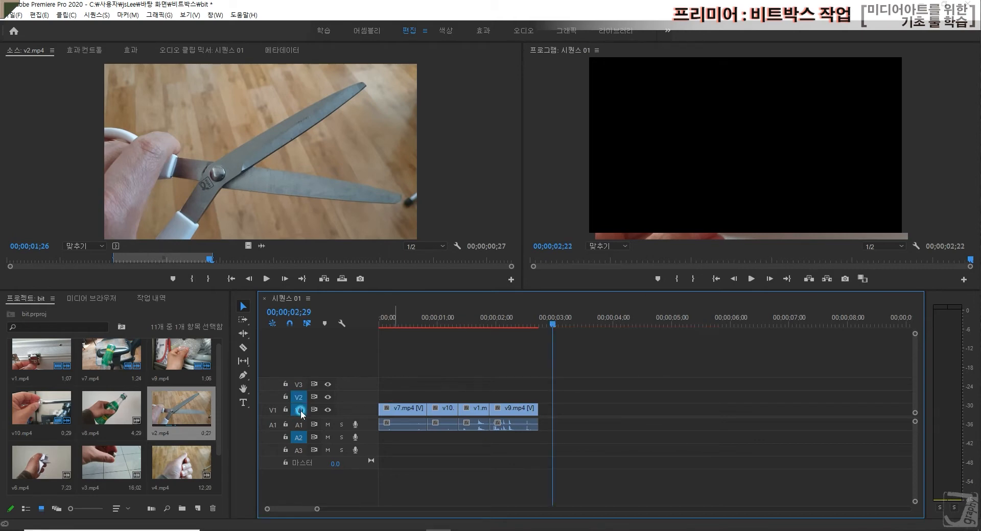
click(394, 449)
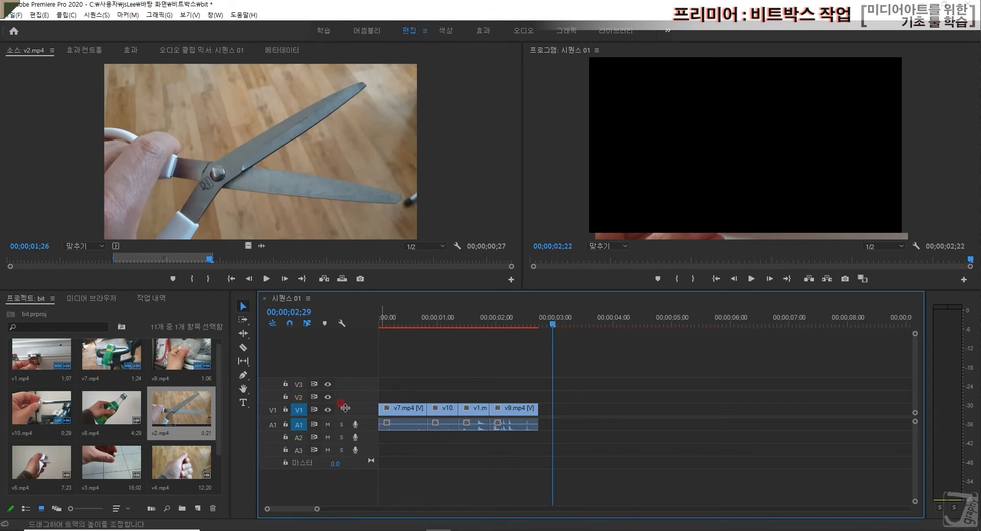
Paste the copied clips onto V1 and A1 at 00;00;02;29 and again at 00;00;05;24, ripple deleting the gap before each copy.
key(ctrl+v)
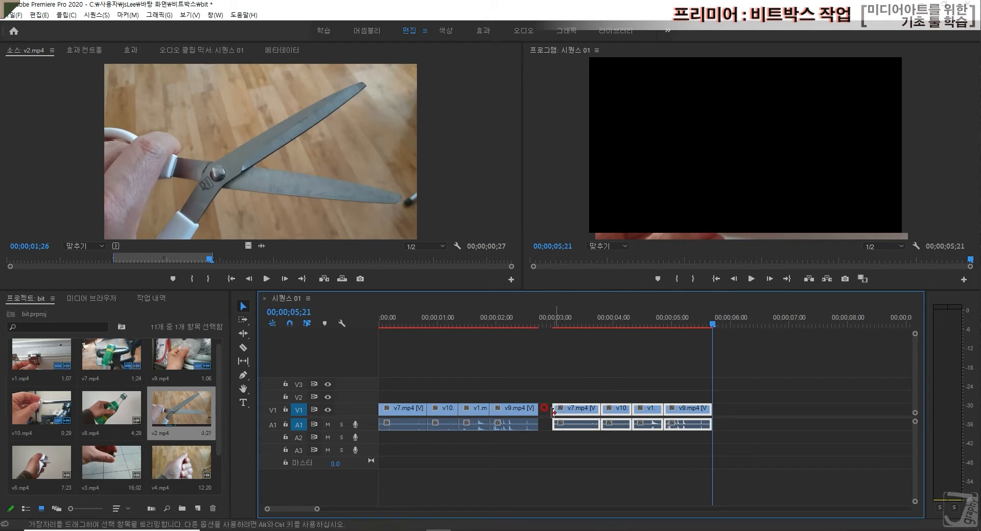
right_click(545, 412)
click(566, 424)
key(Home)
click(712, 410)
click(721, 340)
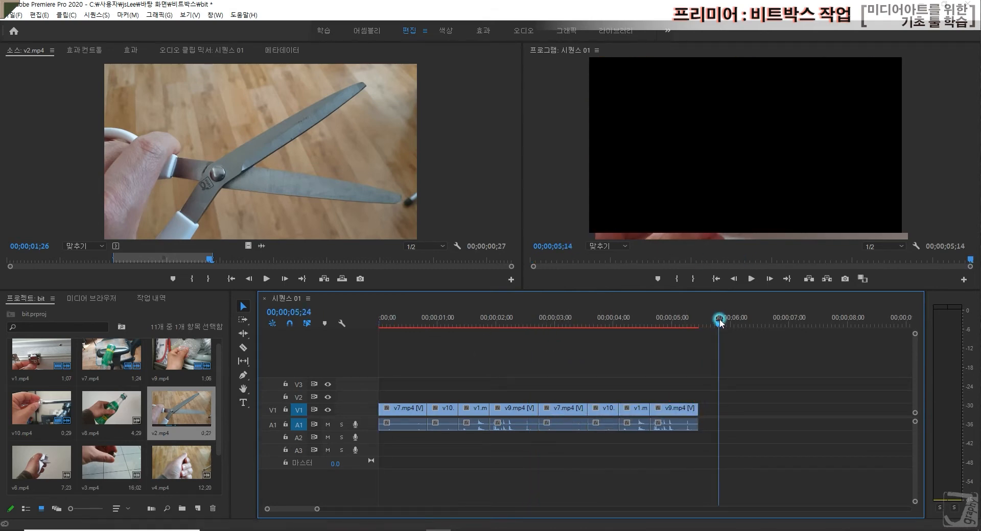
key(ctrl+v)
right_click(706, 412)
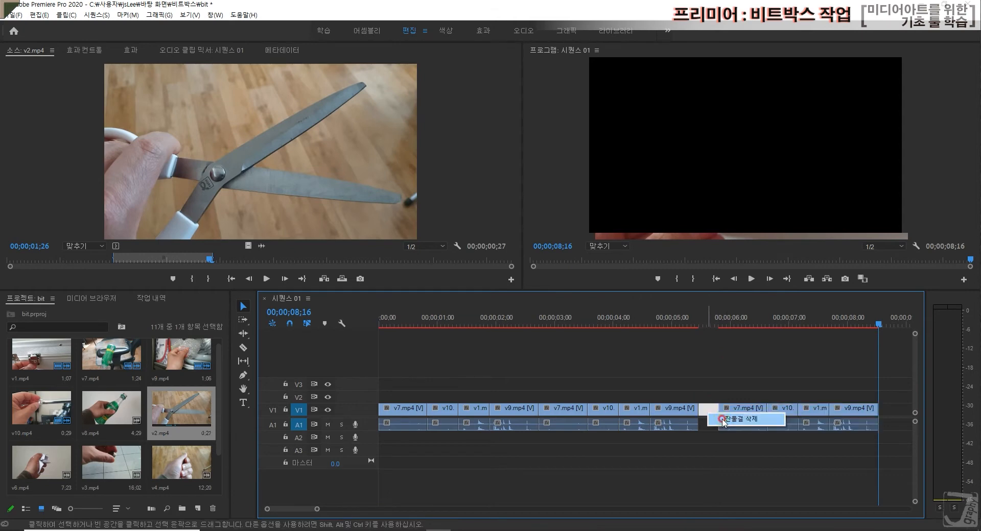
click(723, 422)
Play the repeated pattern from the start of the sequence twice to check the rhythm across the joins.
key(Home)
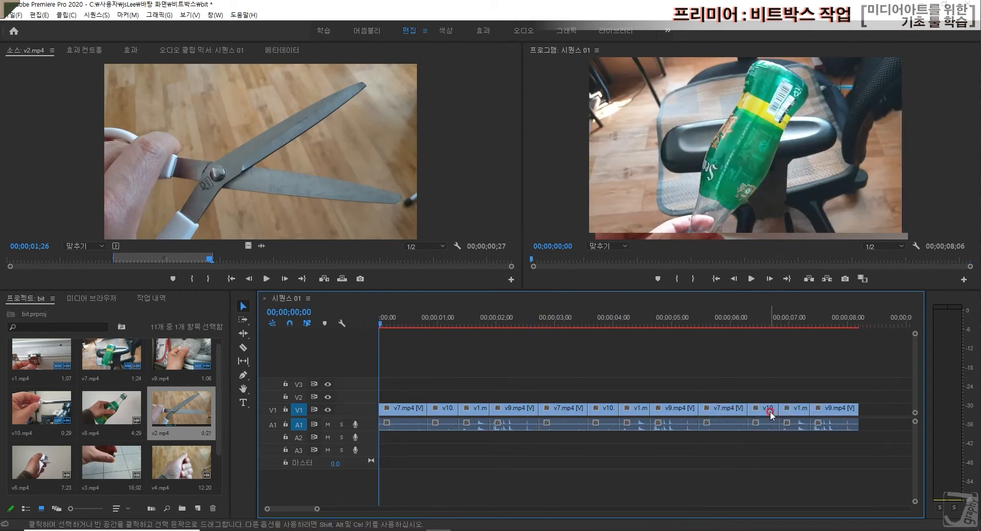
key(space)
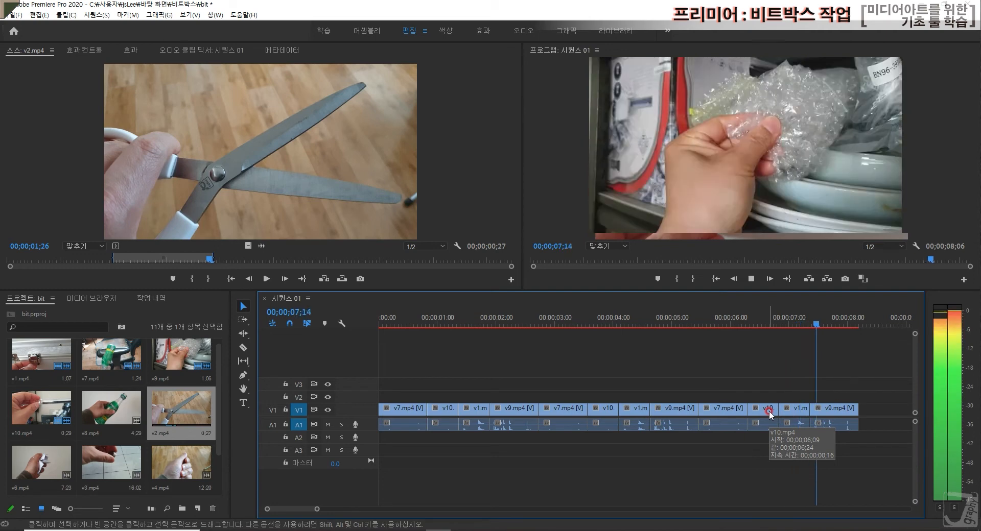
key(space)
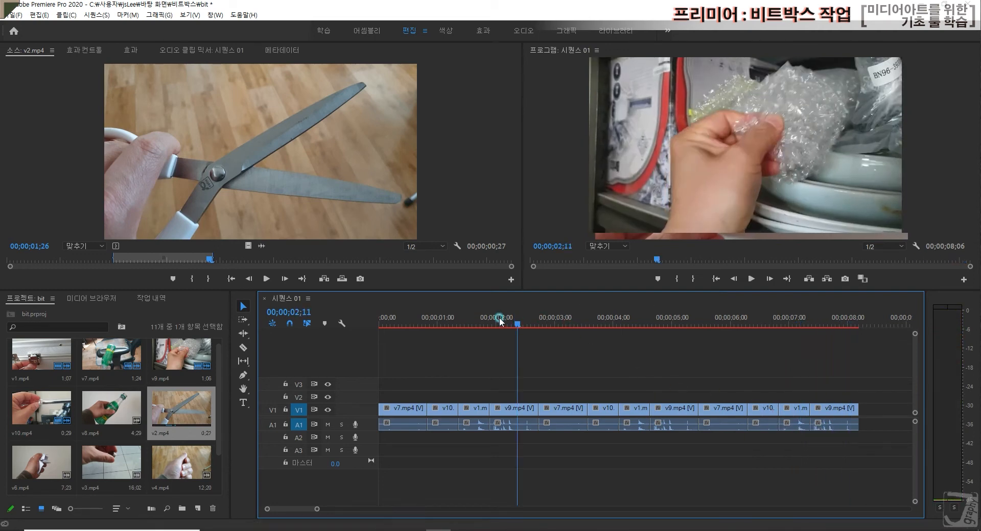
key(Home)
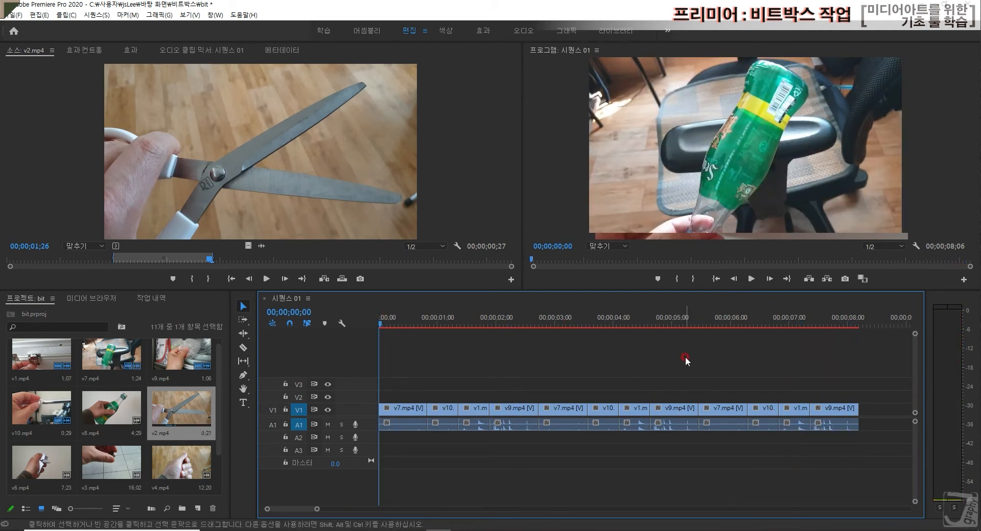
key(space)
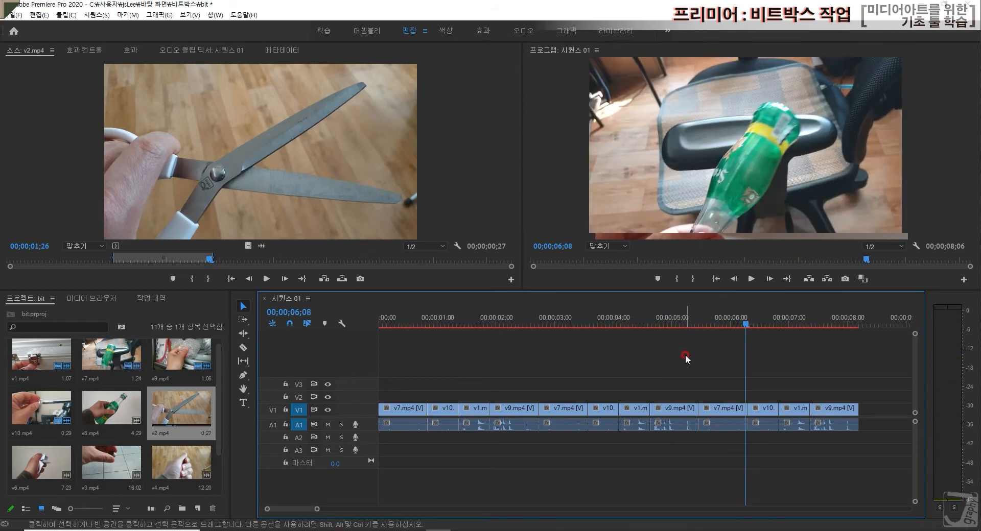
Trim the end of the first v7.mp4 clip to 00;00;00;13 and ripple delete the gap before v10.mp4.
click(425, 319)
mouse_move(399, 319)
mouse_down()
mouse_move(412, 320)
mouse_move(387, 320)
mouse_move(407, 321)
mouse_up()
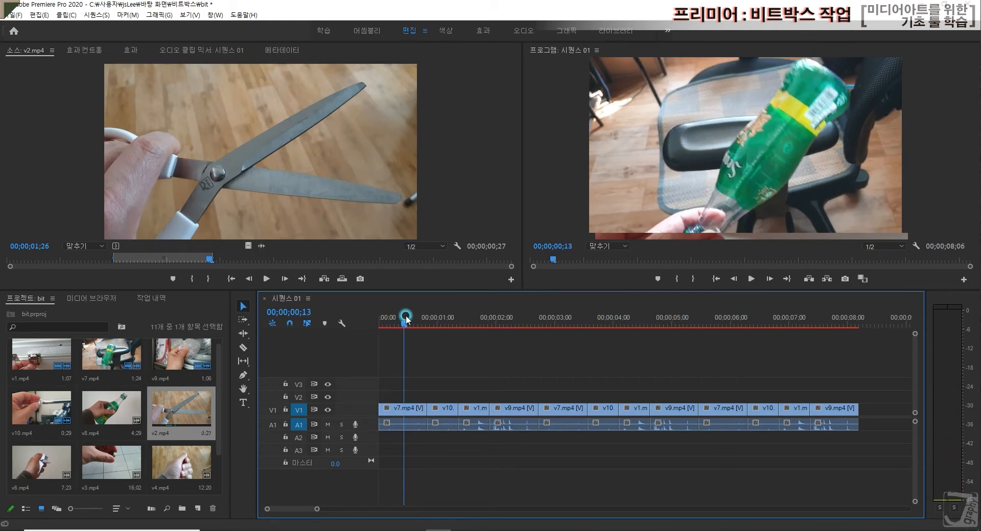
drag(426, 408, 410, 409)
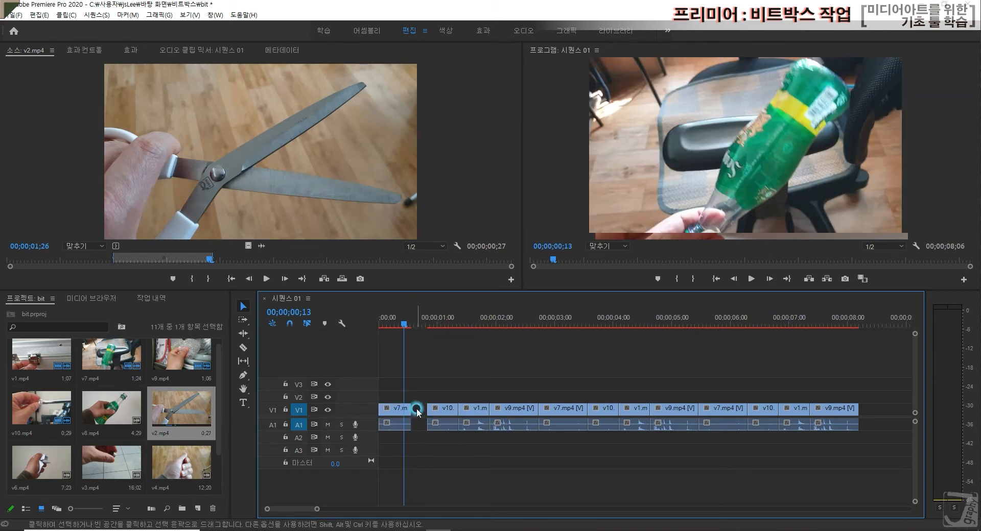
right_click(417, 411)
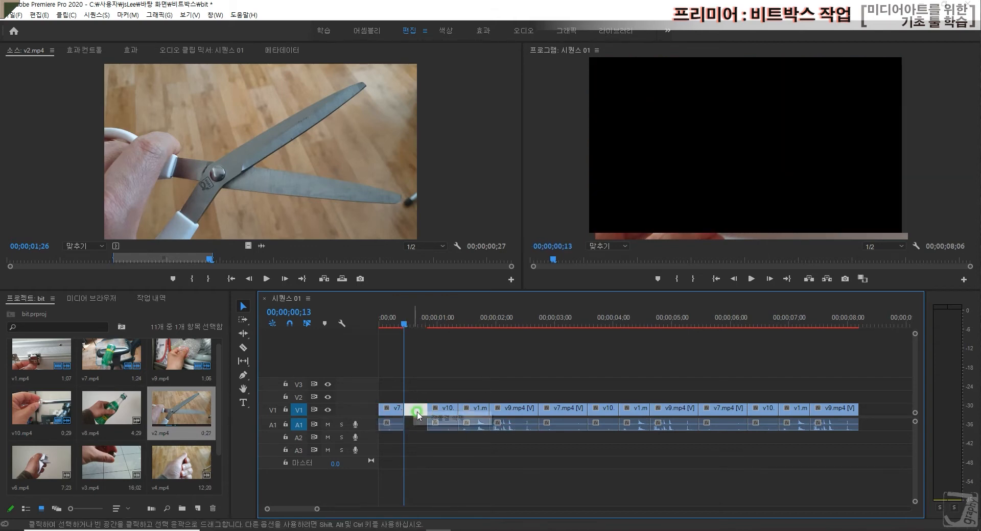
click(458, 419)
Play the opening clips, trim about three frames off the start of the first v10.mp4, and ripple delete the gap.
drag(409, 324, 354, 325)
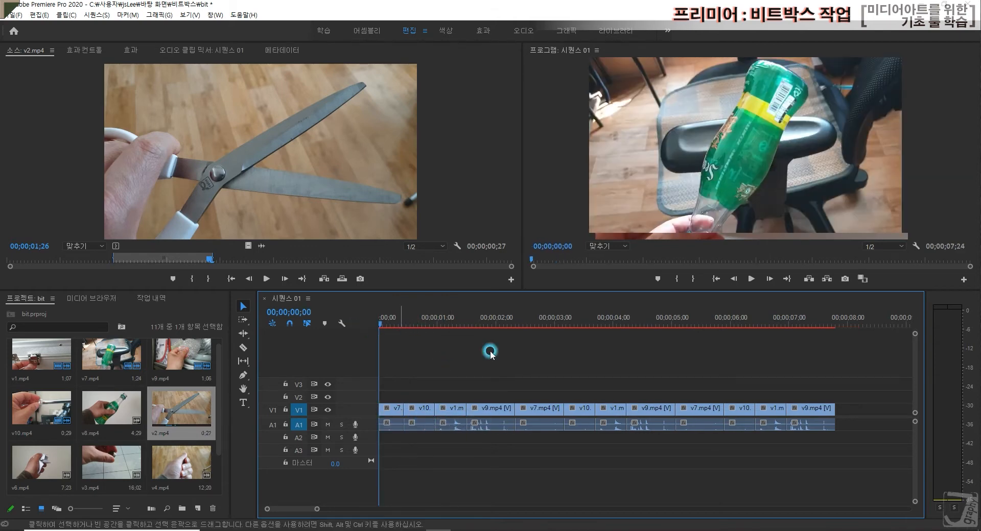
key(space)
key(space)
drag(440, 327, 410, 325)
drag(405, 411, 407, 411)
click(424, 414)
click(362, 328)
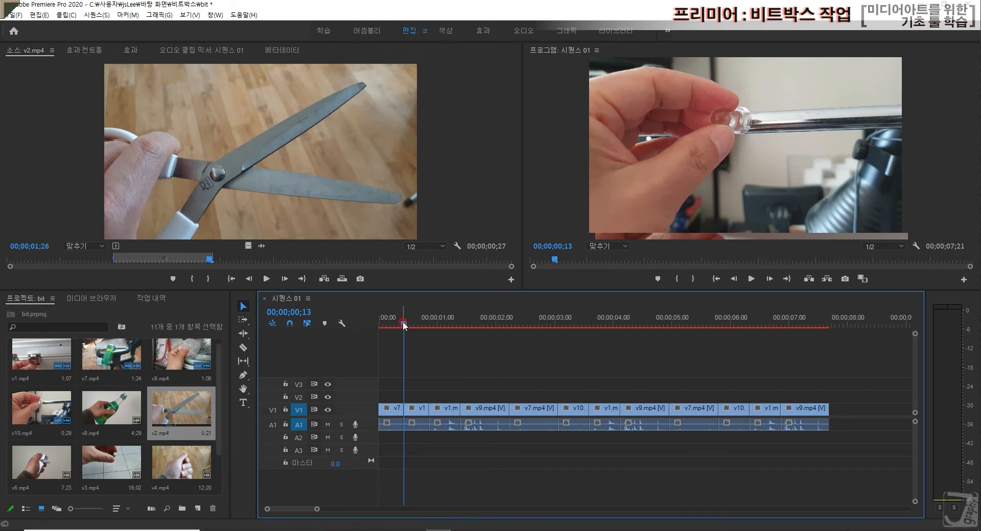
Play the sequence from the start to check the timing of the shortened v7.mp4 and v10.mp4 clips.
drag(403, 325, 359, 327)
click(576, 366)
key(space)
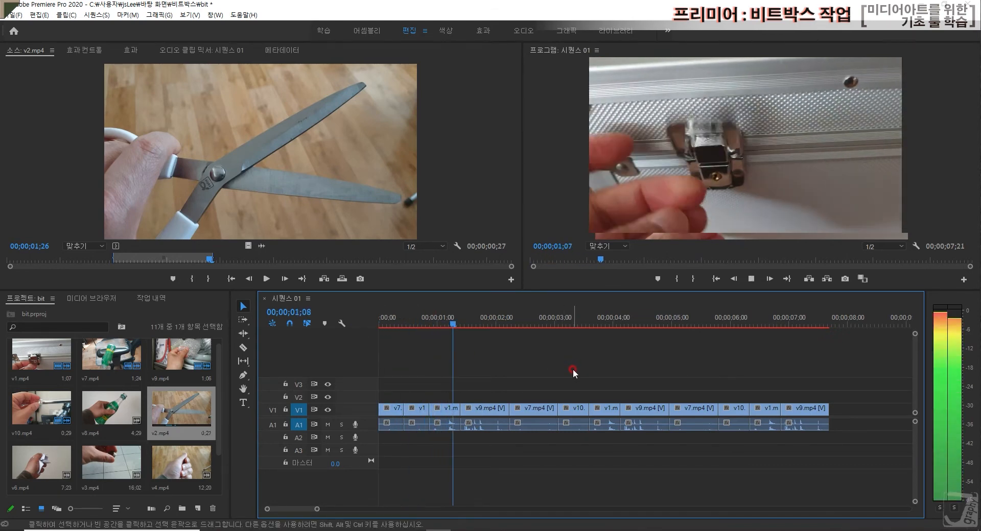
key(space)
Delete the eight pasted clips that follow the first v9.mp4, keeping only the first four clips.
click(539, 383)
drag(539, 382, 839, 418)
key(Delete)
click(452, 342)
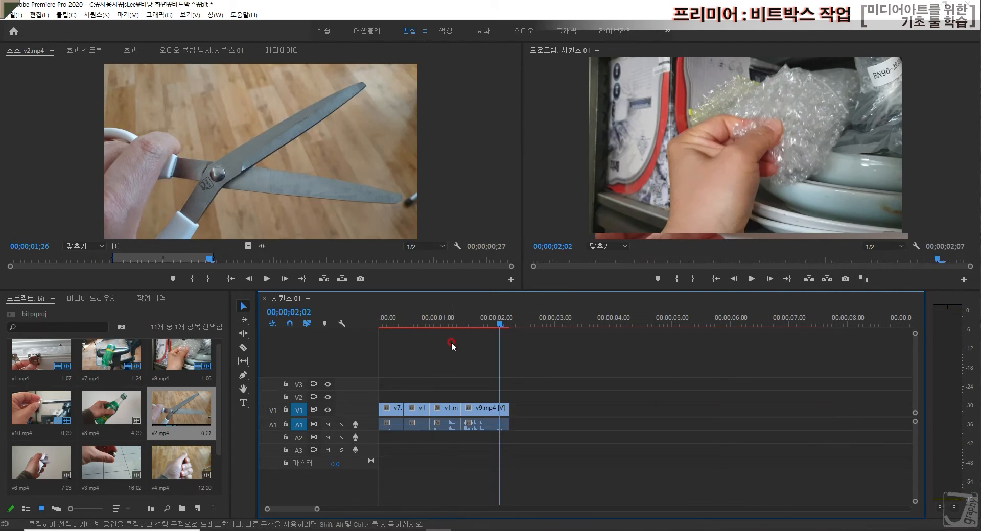
Play the four-clip pattern from the start twice to check its rhythm.
drag(428, 327, 309, 319)
click(557, 354)
key(space)
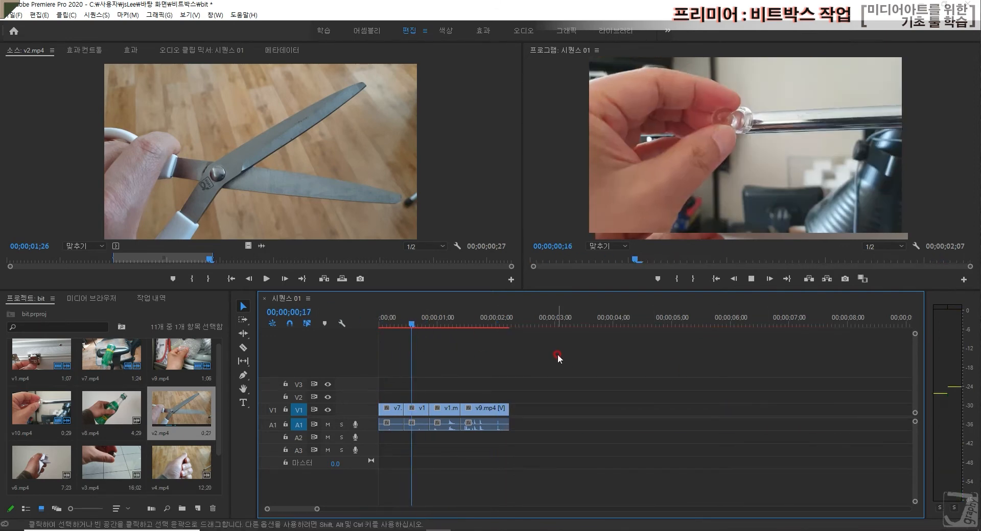
key(space)
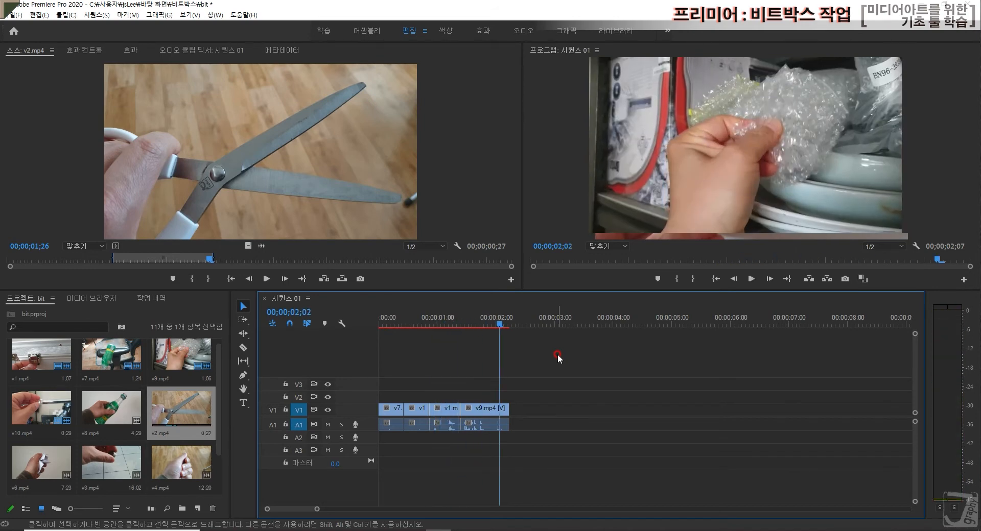
drag(437, 327, 380, 322)
click(490, 341)
key(space)
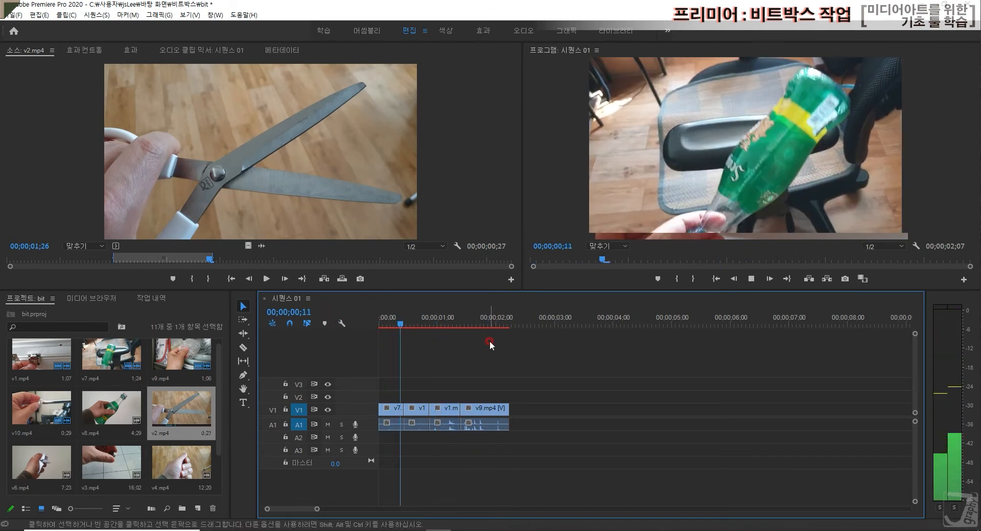
key(space)
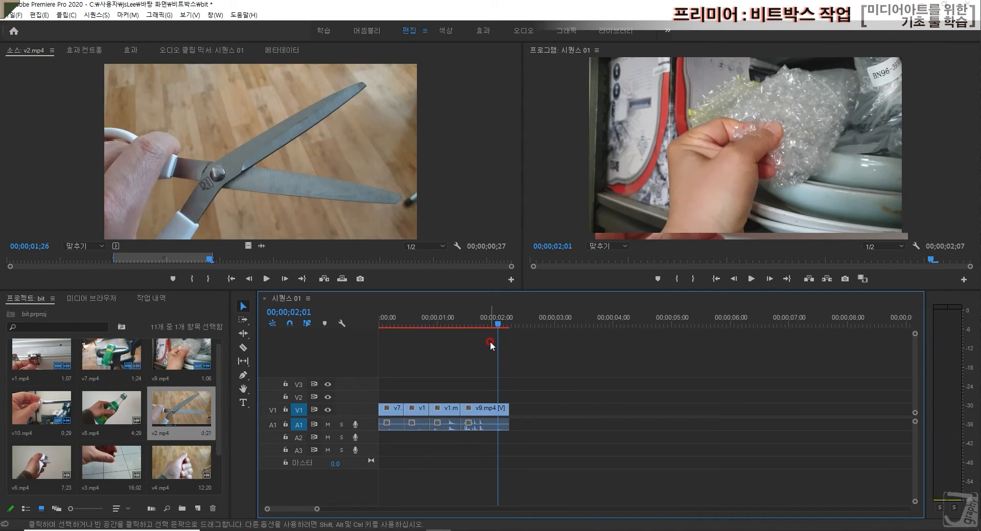
Copy the four trimmed clips and paste them twice after the pattern on V1 and A1, ripple deleting the gap before each copy.
drag(533, 396, 378, 433)
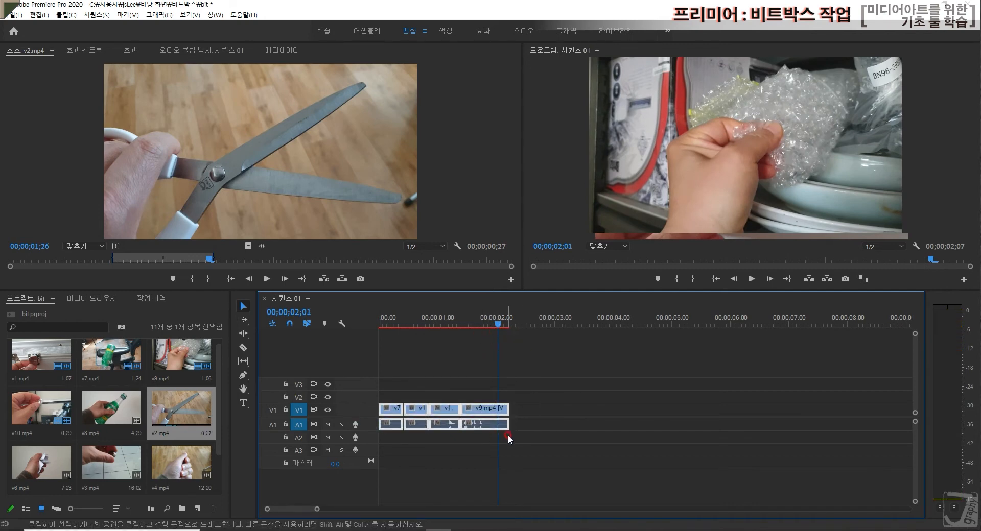
click(527, 324)
key(ctrl+v)
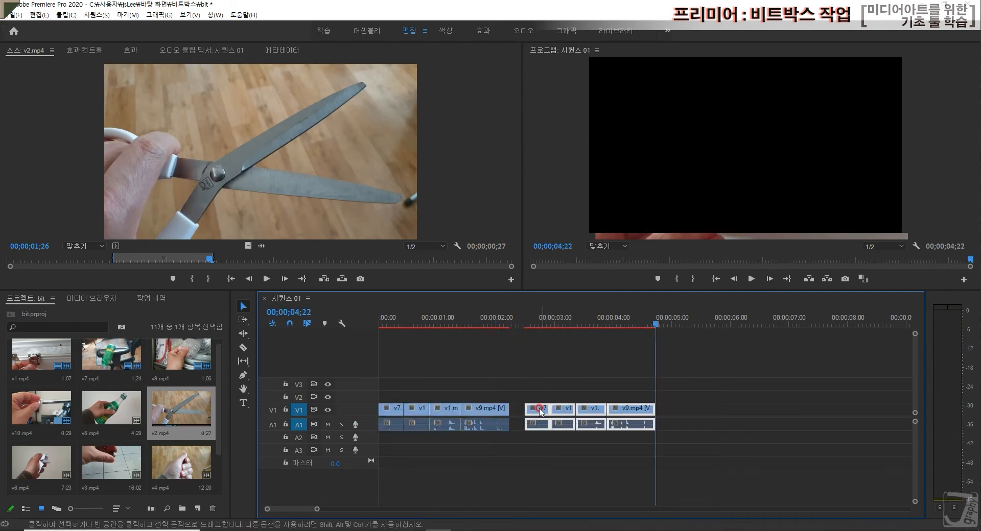
click(516, 411)
key(Delete)
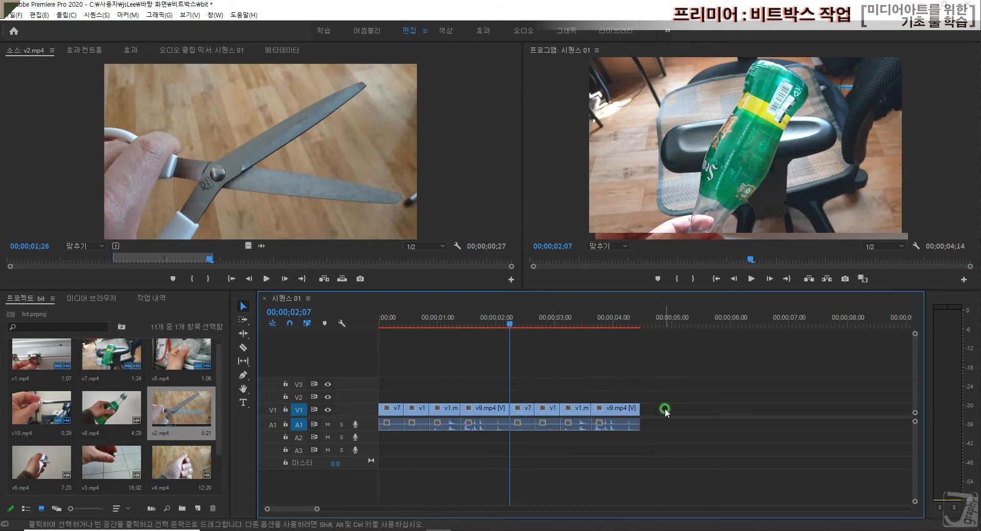
click(664, 324)
key(ctrl+v)
right_click(650, 411)
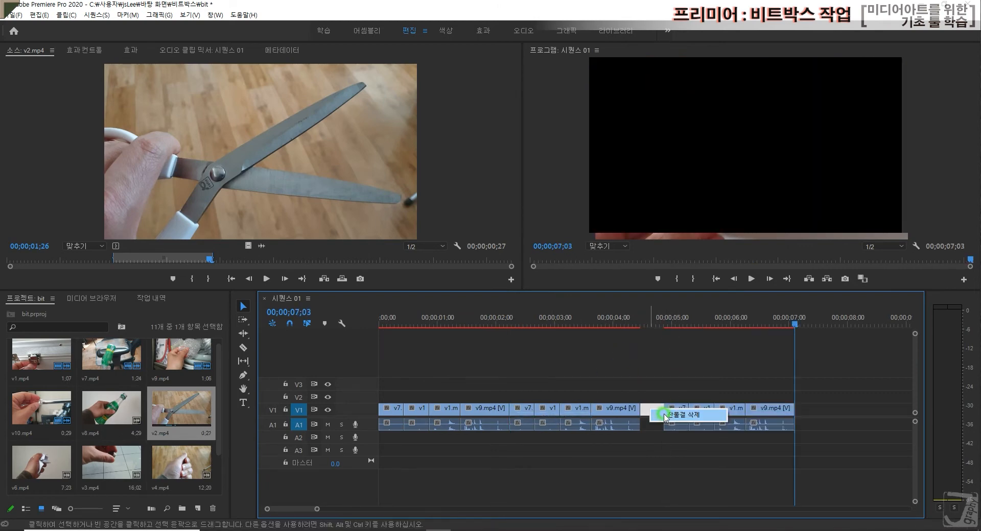
click(667, 414)
Play the three repetitions from the start and delete the eight pasted clips after the first v9.mp4.
drag(356, 316, 309, 318)
key(space)
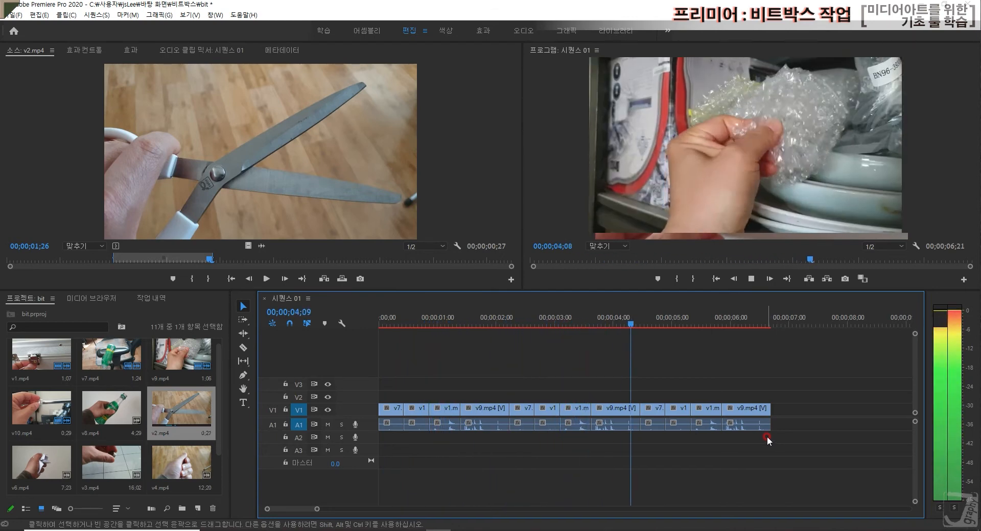
key(space)
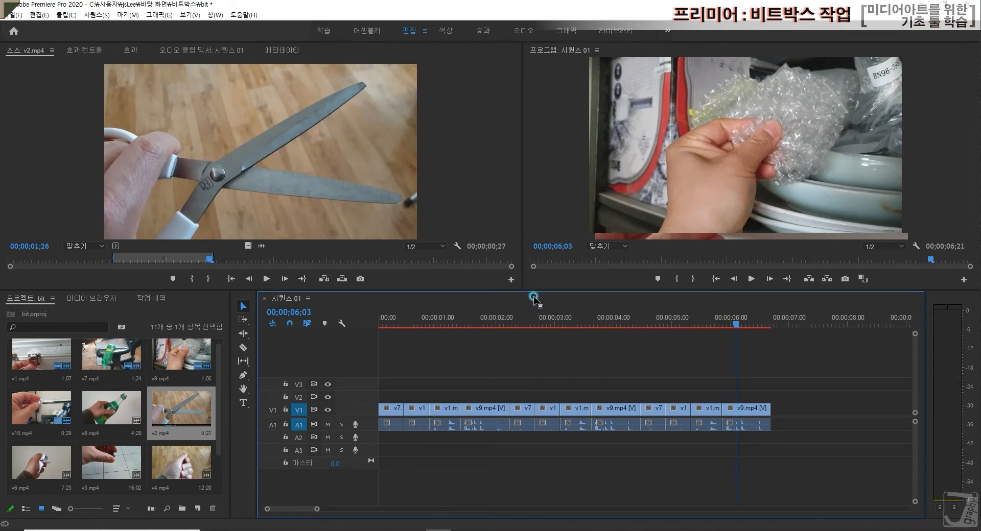
drag(810, 370, 534, 422)
key(Delete)
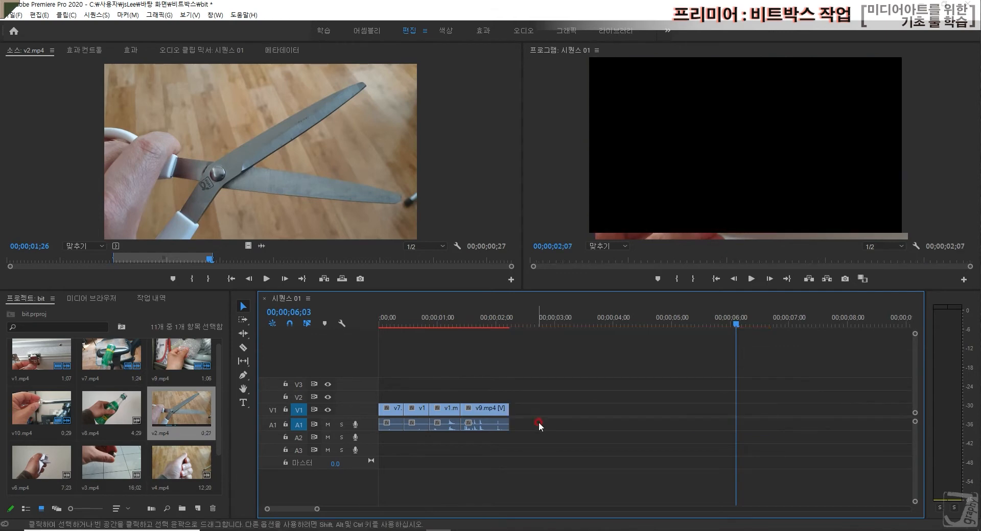
Trim the start of v7.mp4 to 00;00;00;01 and ripple delete the gap at the beginning of the sequence.
drag(491, 319, 381, 322)
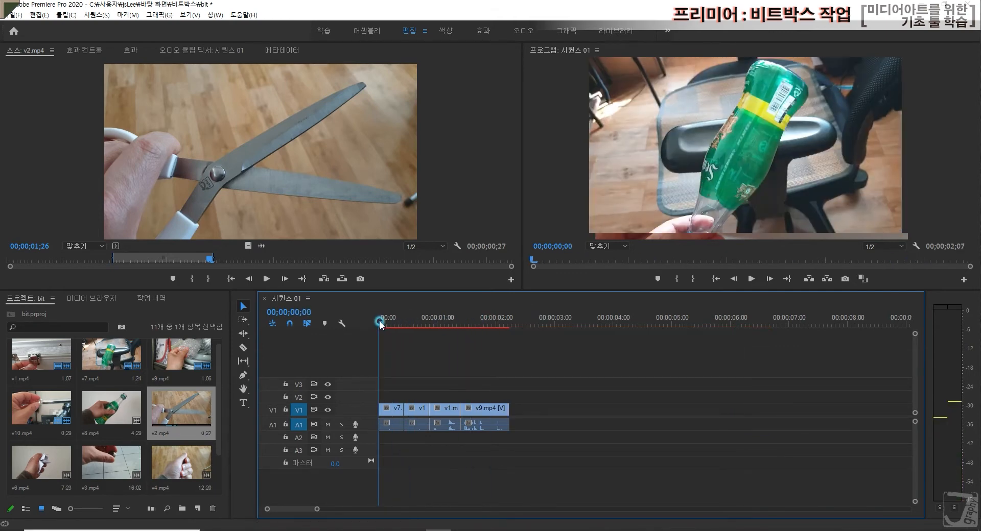
click(383, 401)
drag(382, 409, 383, 409)
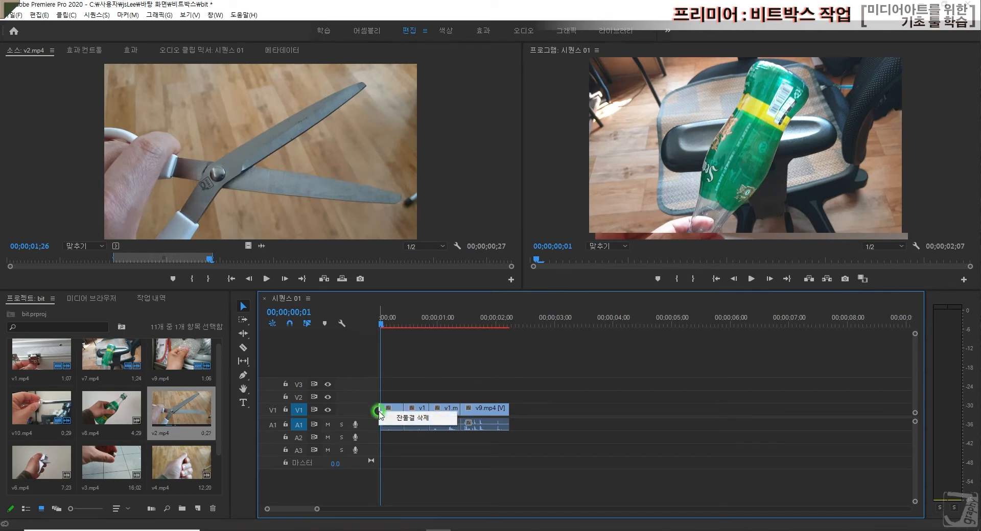
click(383, 420)
Copy the four clips, paste them directly after v9.mp4 on V1 and A1, and play the repeated pattern.
drag(438, 322, 506, 328)
click(503, 408)
drag(536, 402, 381, 431)
key(ctrl+v)
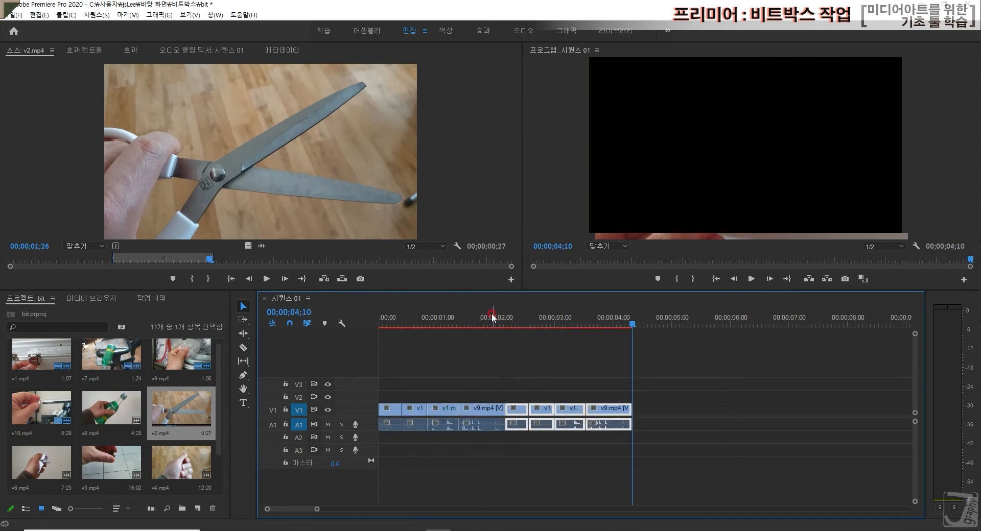
key(space)
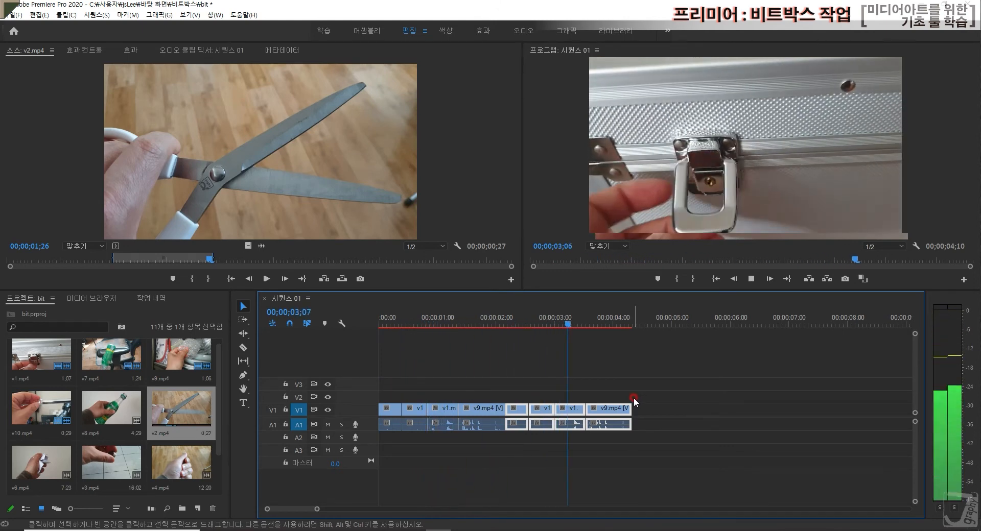
key(space)
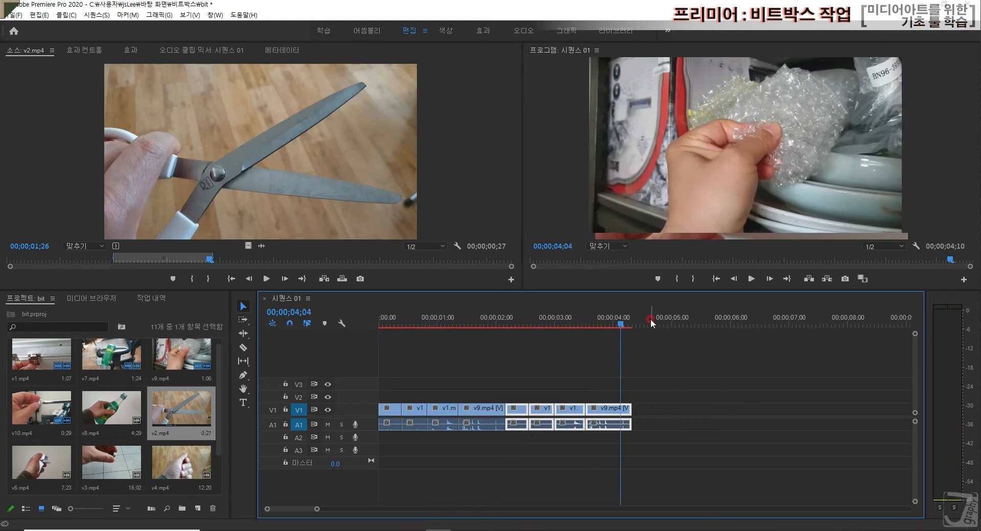
Paste the four clips a third time after the last v9.mp4 and ripple delete the gap between the repetitions.
click(650, 321)
key(ctrl+v)
click(642, 409)
right_click(643, 413)
click(666, 420)
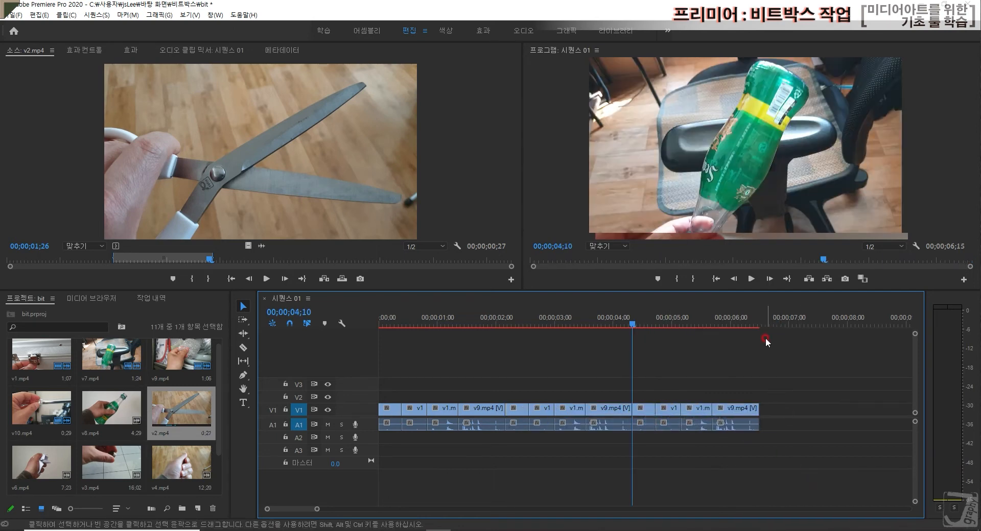
Paste the four clips a fourth time after the last v9.mp4 and ripple delete the gap before them.
click(766, 322)
key(ctrl+v)
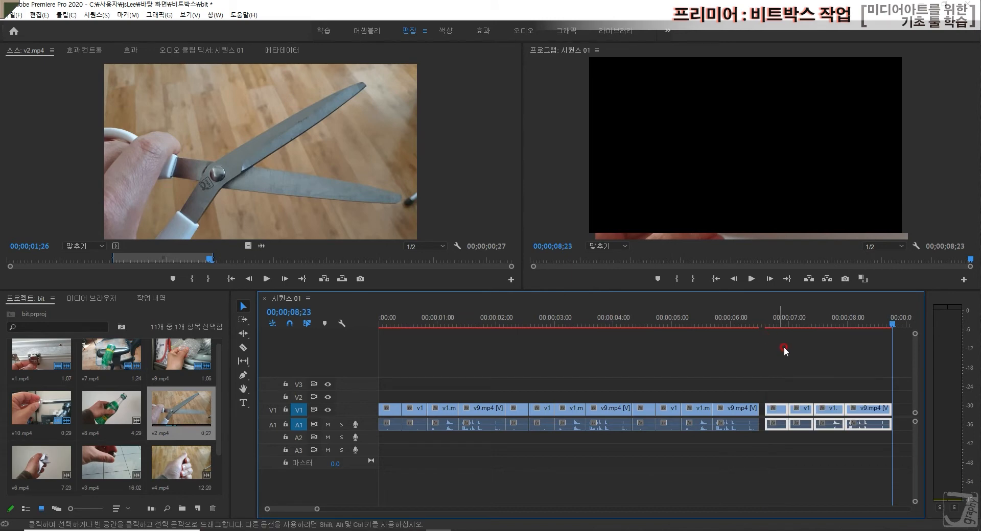
click(762, 411)
right_click(762, 415)
click(774, 419)
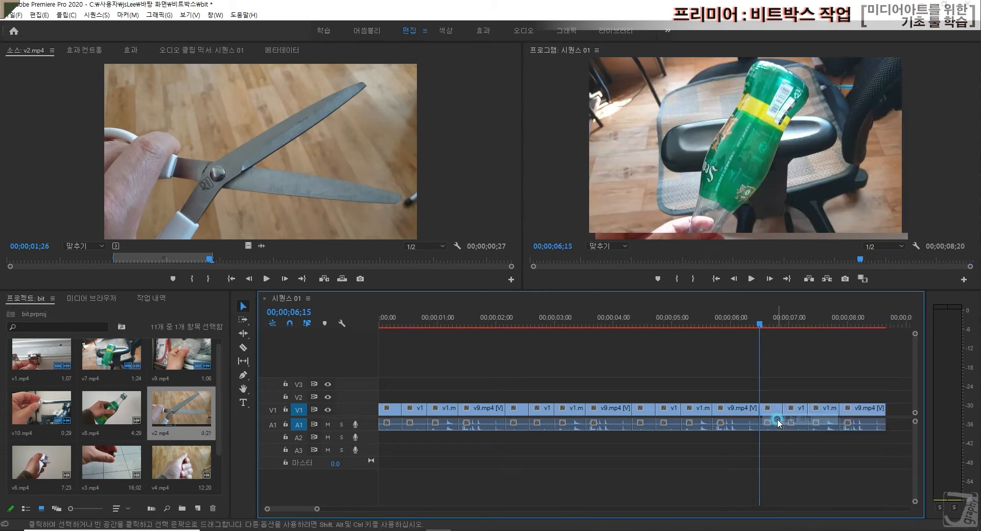
Play the sequence from the start to check the four repetitions of the pattern.
drag(654, 322, 373, 331)
click(820, 448)
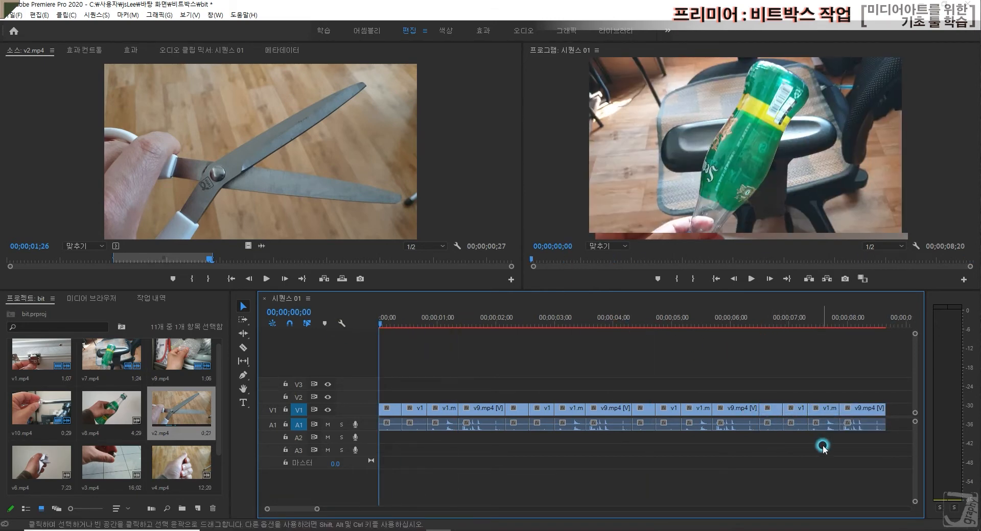
key(space)
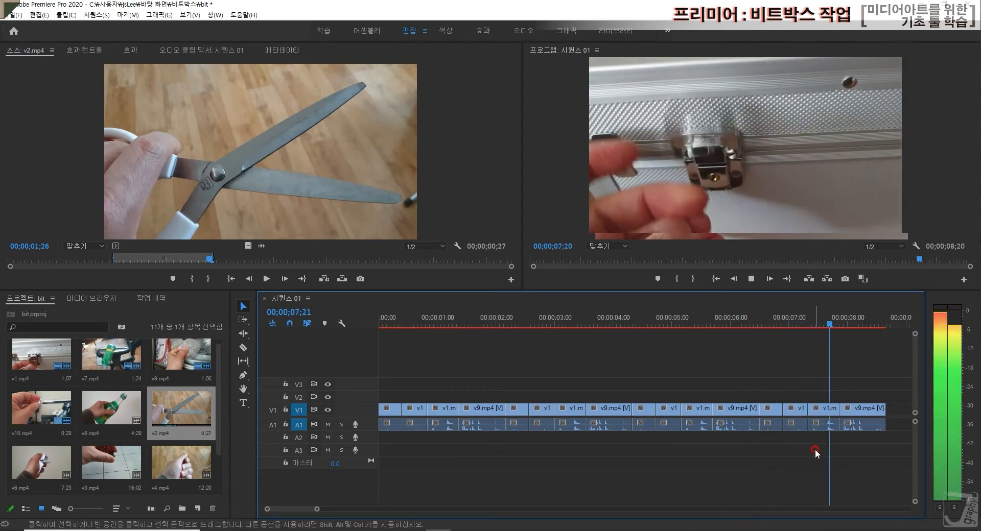
key(space)
Copy all clips of the four repetitions, paste them after the last clip, and ripple delete the gap between the two blocks.
key(minus)
click(517, 315)
drag(540, 407, 414, 428)
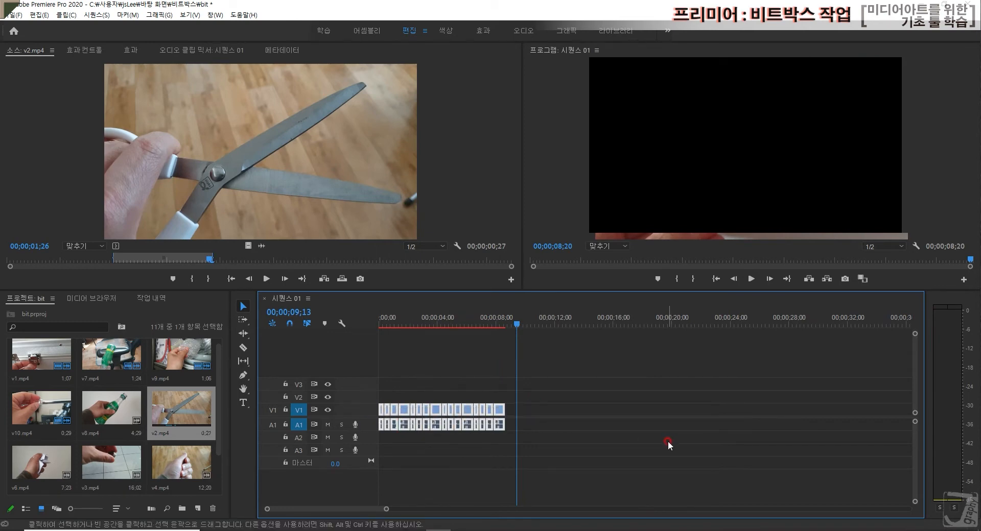
key(ctrl+v)
right_click(511, 415)
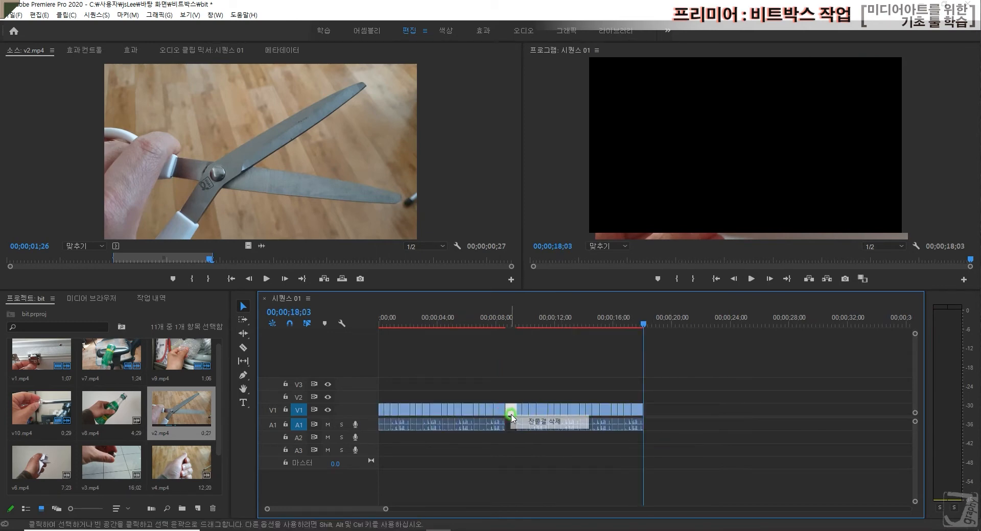
right_click(513, 413)
click(528, 419)
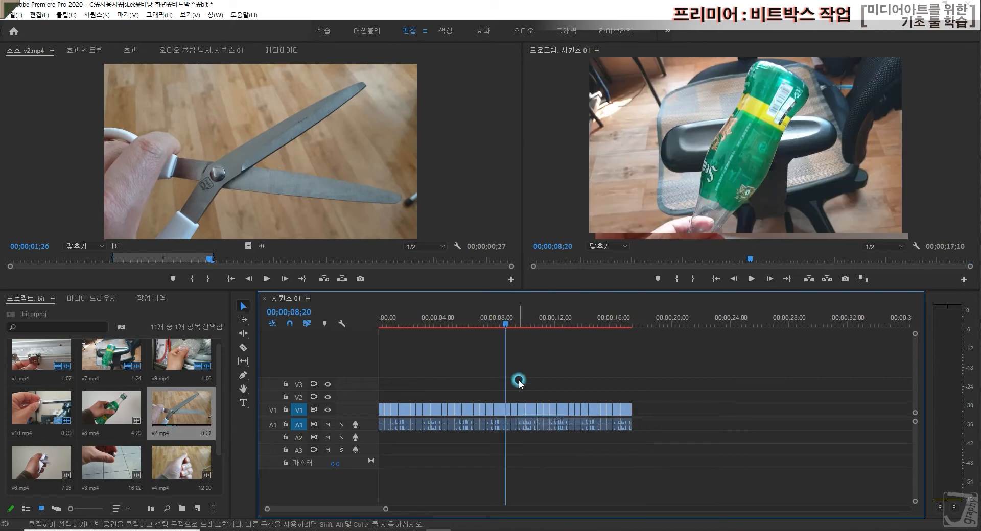
Copy all clips in the sequence again and paste them directly after the last clip at 00;00;17;10.
click(634, 319)
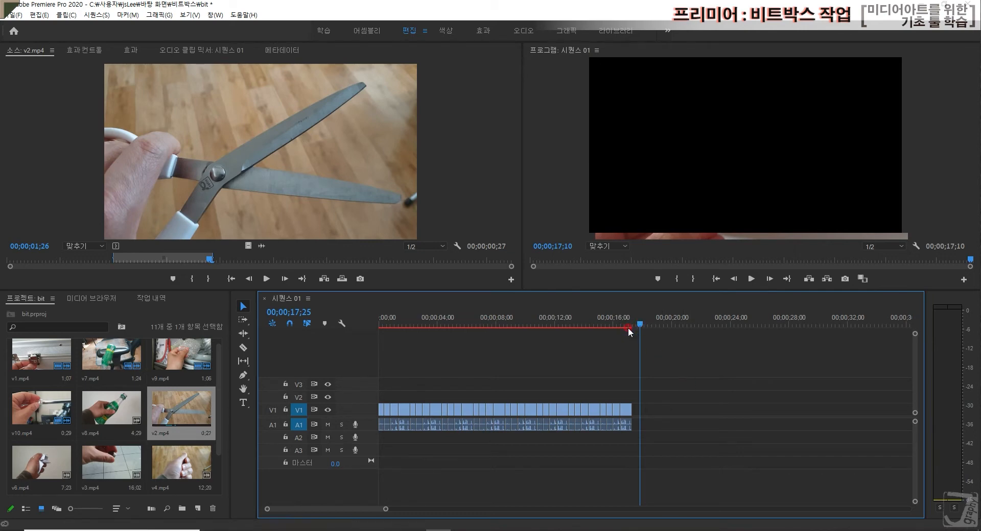
mouse_move(639, 323)
mouse_down()
mouse_move(625, 327)
mouse_move(634, 326)
mouse_up()
click(668, 412)
drag(663, 403, 381, 435)
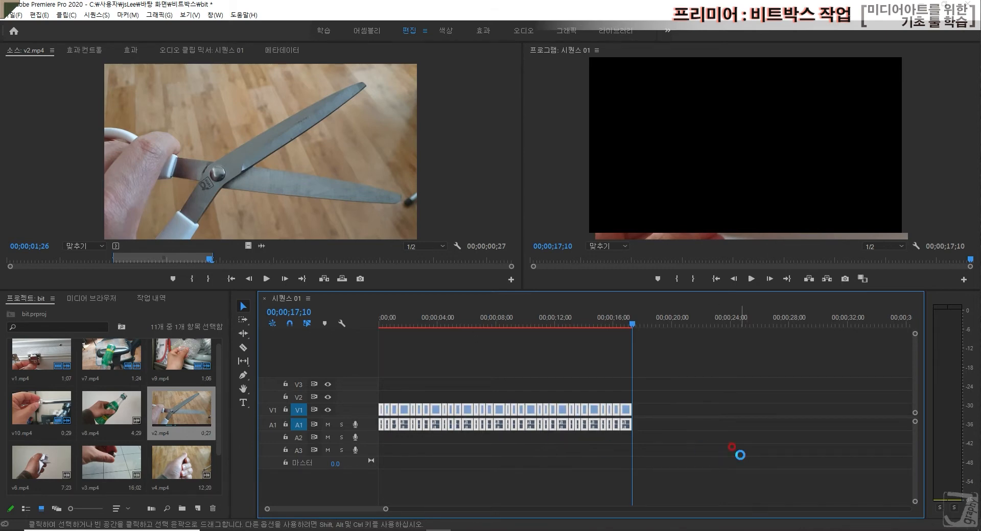
key(ctrl+v)
click(764, 486)
Play the extended sequence from the start and place the playhead at 00;00;04;10, where the third repetition begins.
drag(888, 323, 307, 329)
key(space)
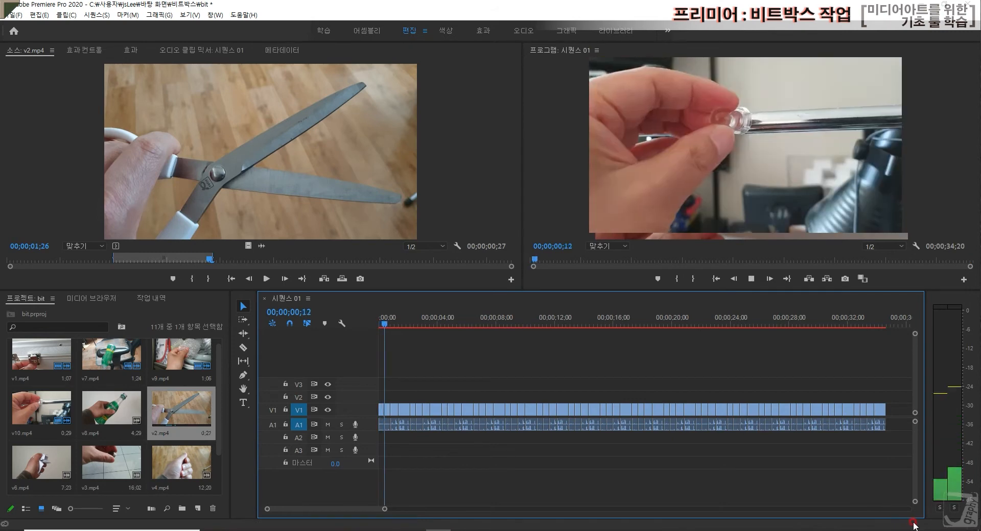
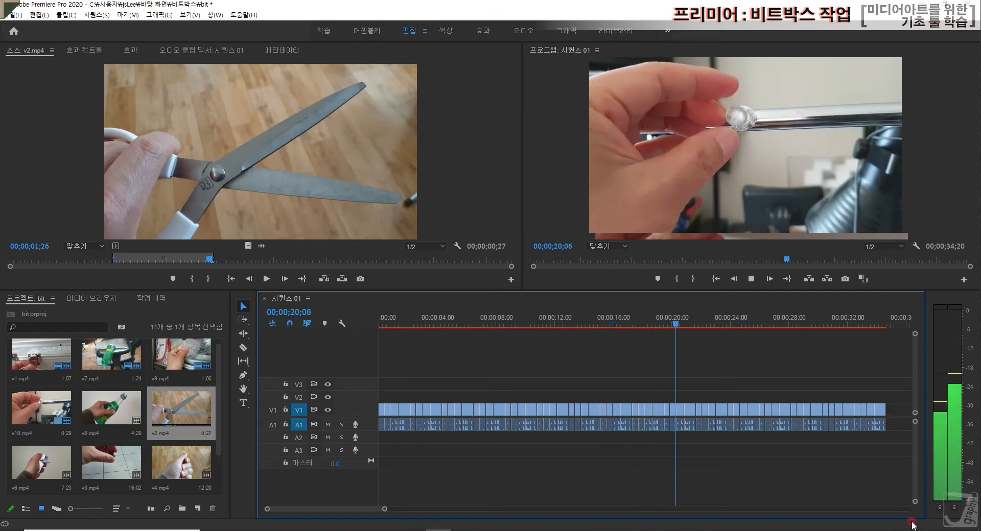
key(space)
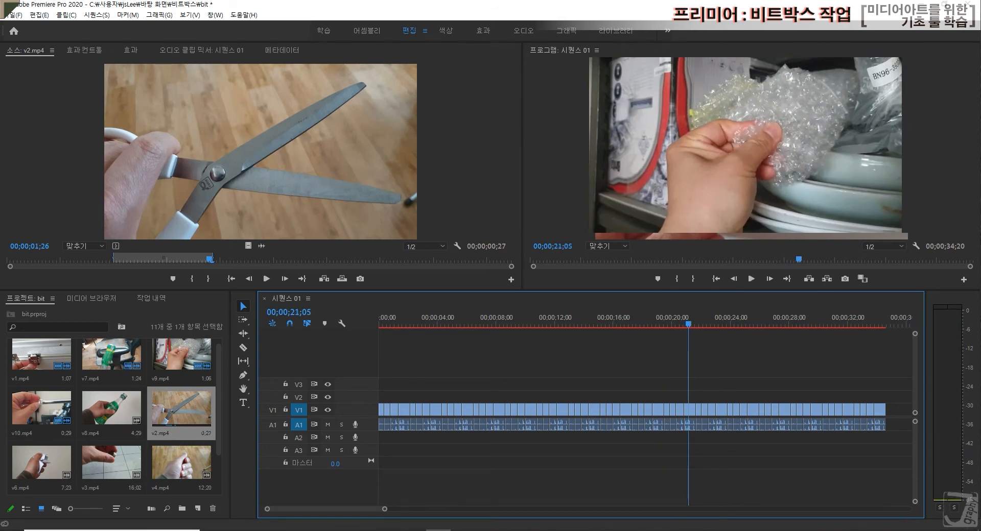
drag(686, 326, 343, 333)
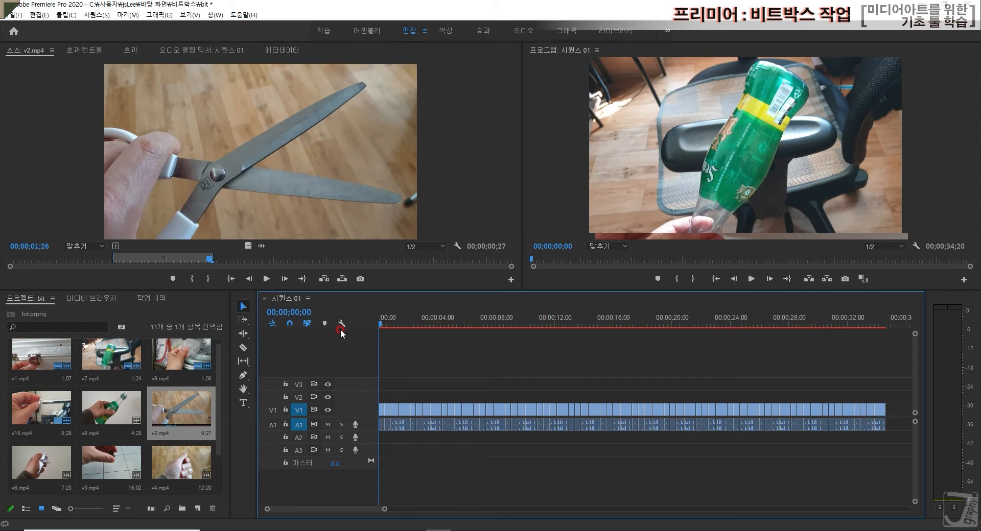
key(=)
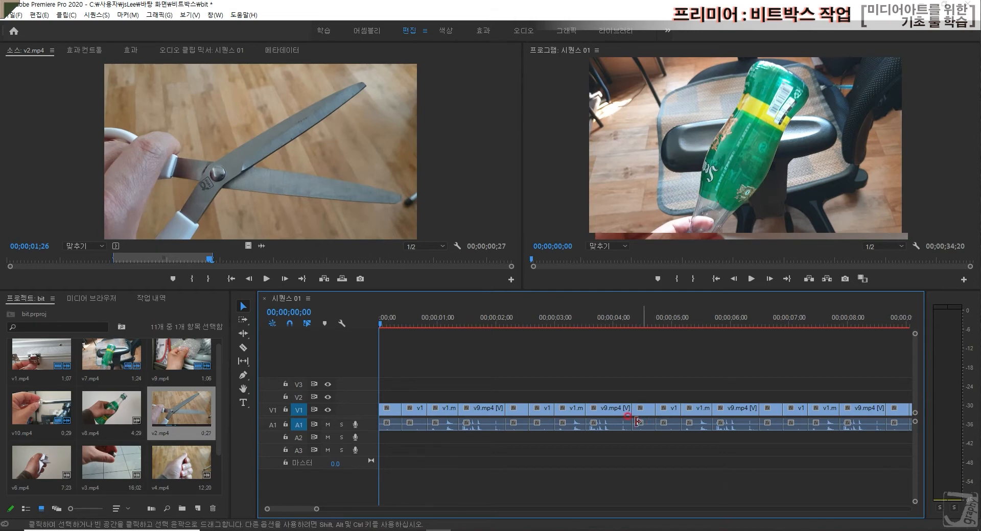
key(Return)
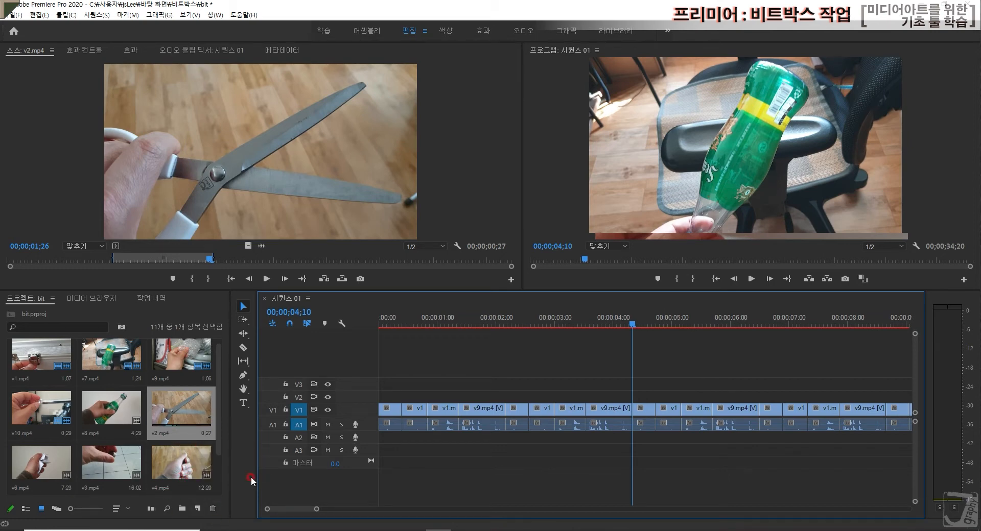
Open v8.mp4 in the Source monitor and play it several times to locate the usable bottle sound.
click(92, 402)
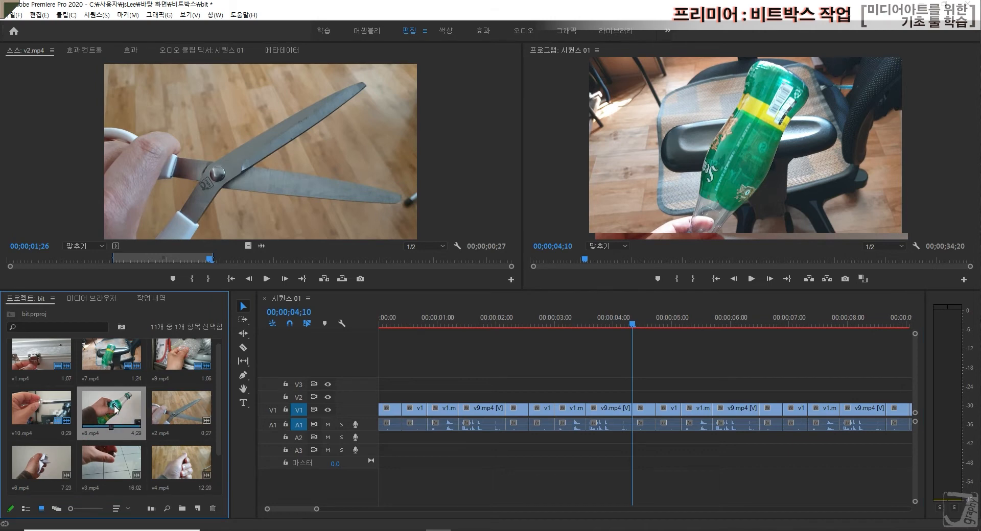
double_click(117, 411)
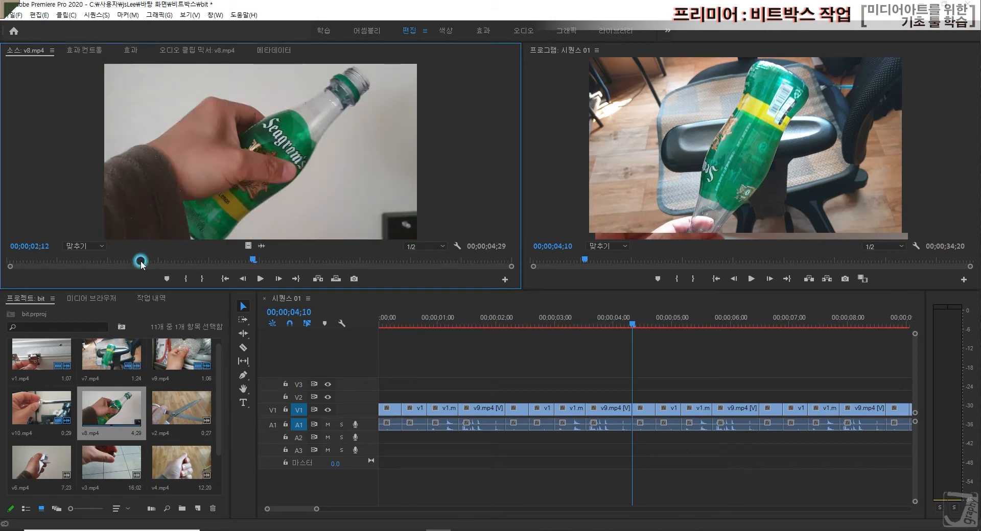
drag(139, 256, 103, 259)
key(space)
key(space)
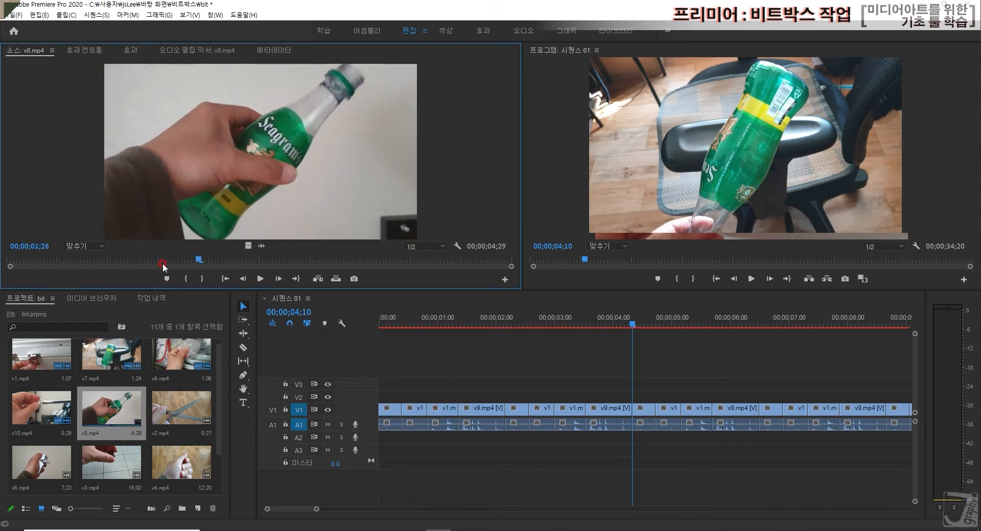
key(space)
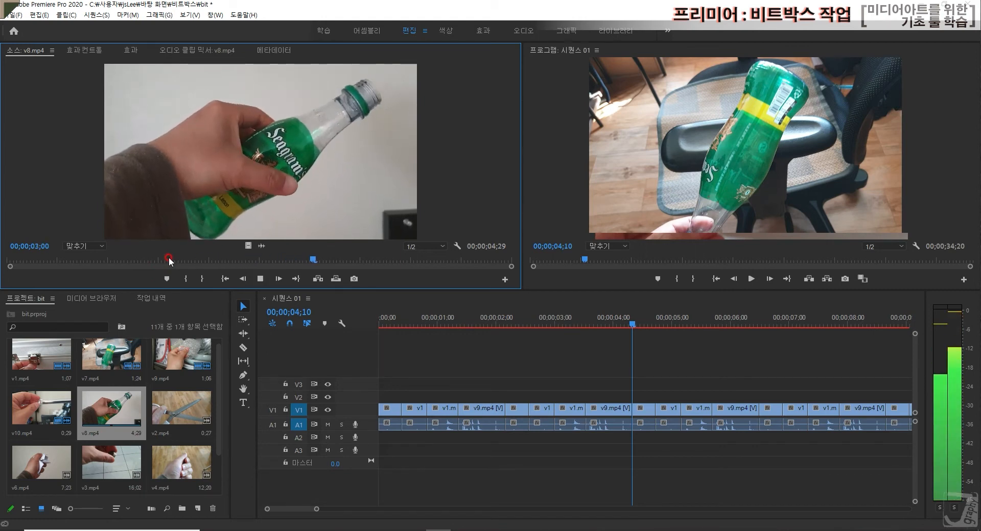
key(space)
drag(385, 259, 240, 252)
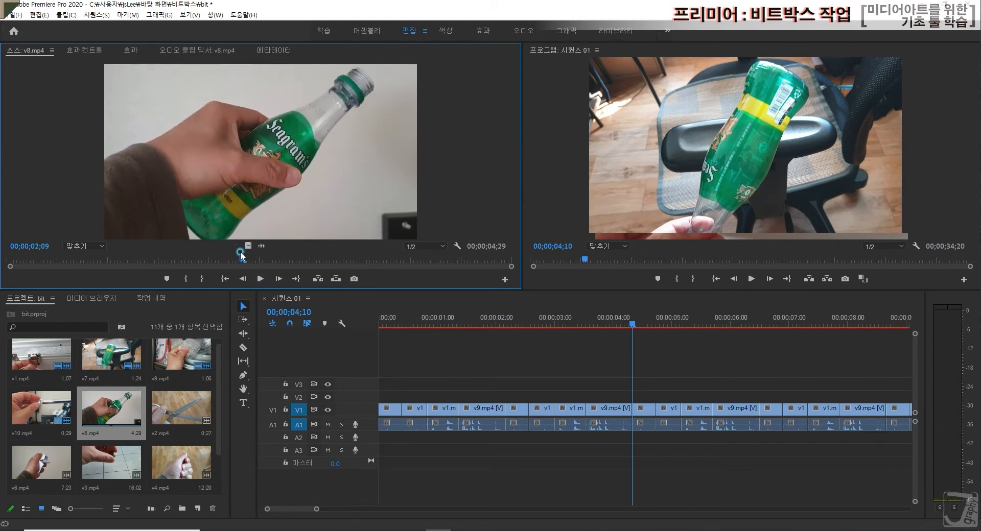
key(space)
key(space)
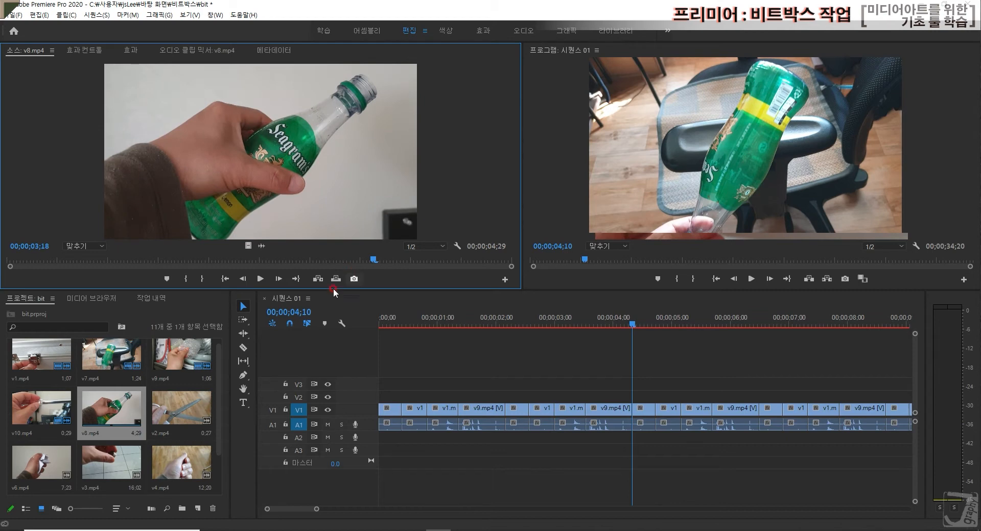
Mark the Out point of v8.mp4 at 00;00;03;18 and the In point at about 00;00;02;22, and play the marked range.
click(221, 278)
drag(375, 260, 274, 257)
key(space)
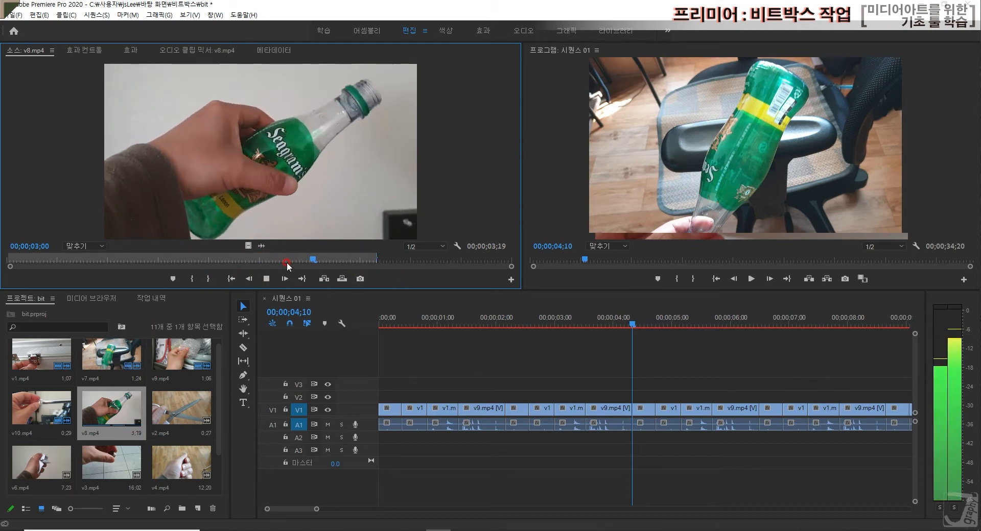
click(287, 263)
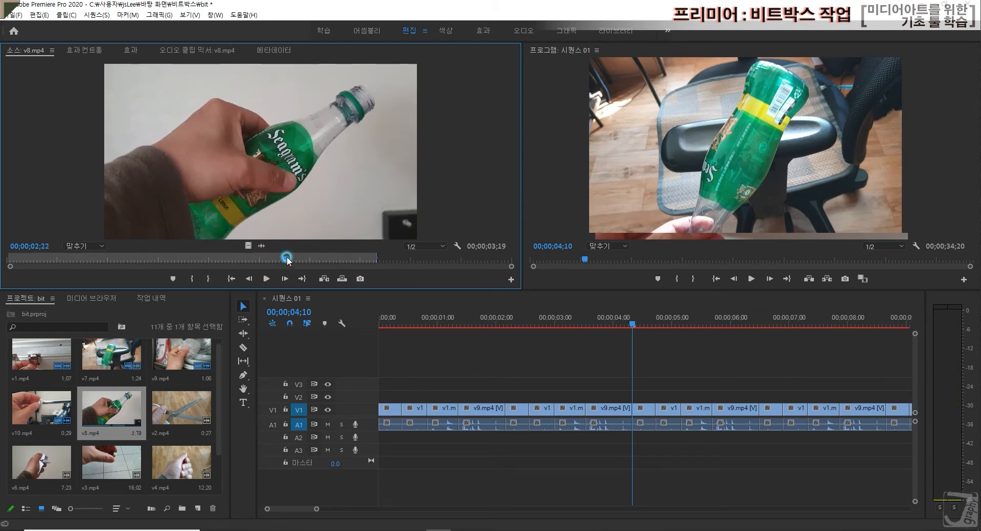
click(190, 279)
key(space)
click(325, 239)
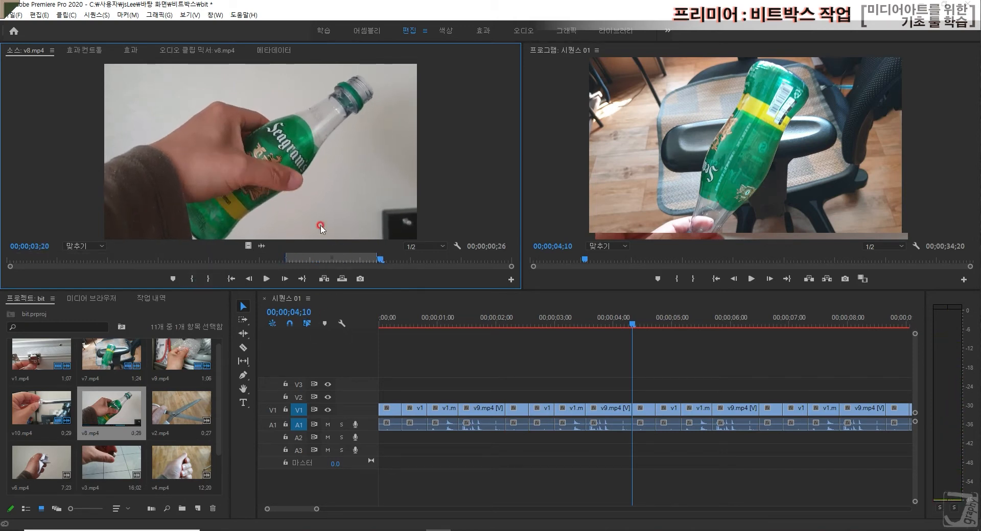
Add the marked v8.mp4 range to V2 and A2 over the third repetition and enlarge the audio tracks to show their waveforms.
drag(299, 186, 645, 395)
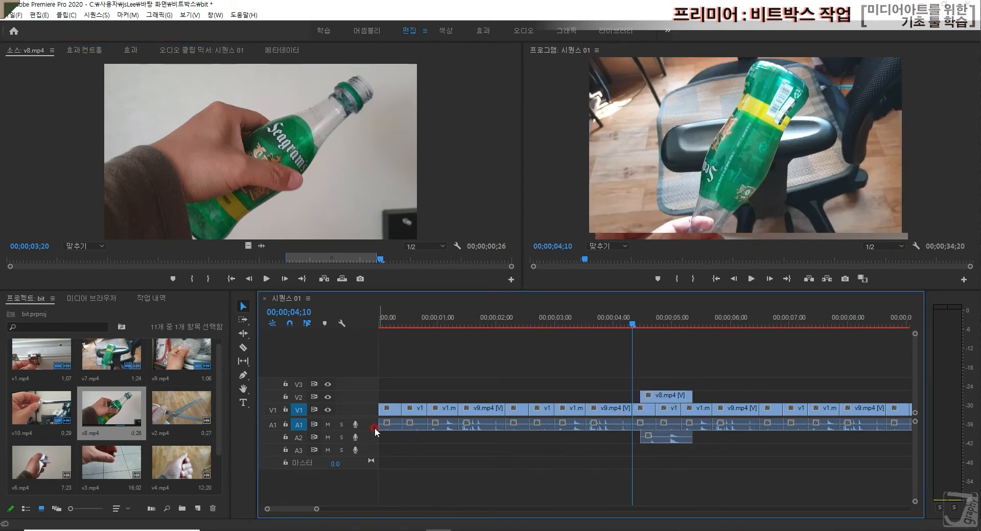
drag(371, 432, 369, 476)
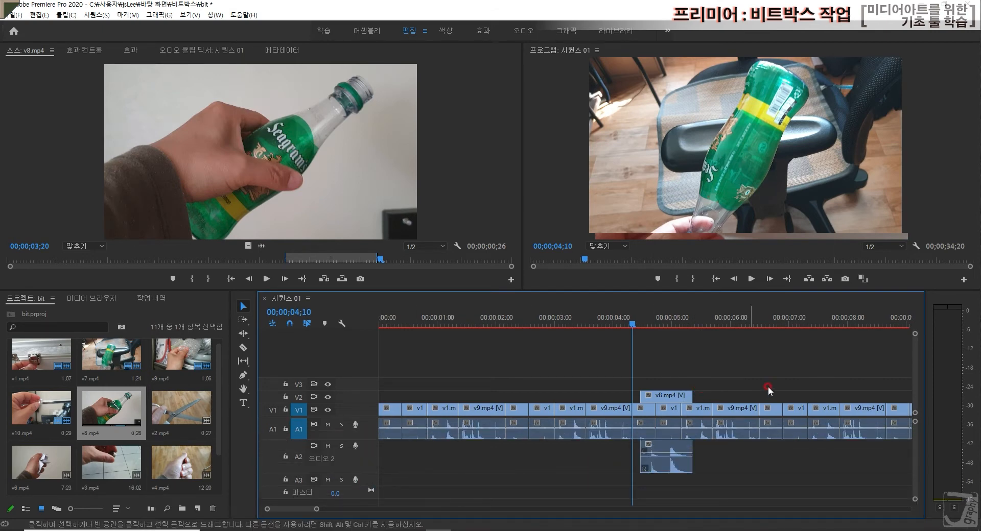
mouse_move(636, 321)
mouse_down()
mouse_move(691, 329)
mouse_move(628, 323)
mouse_up()
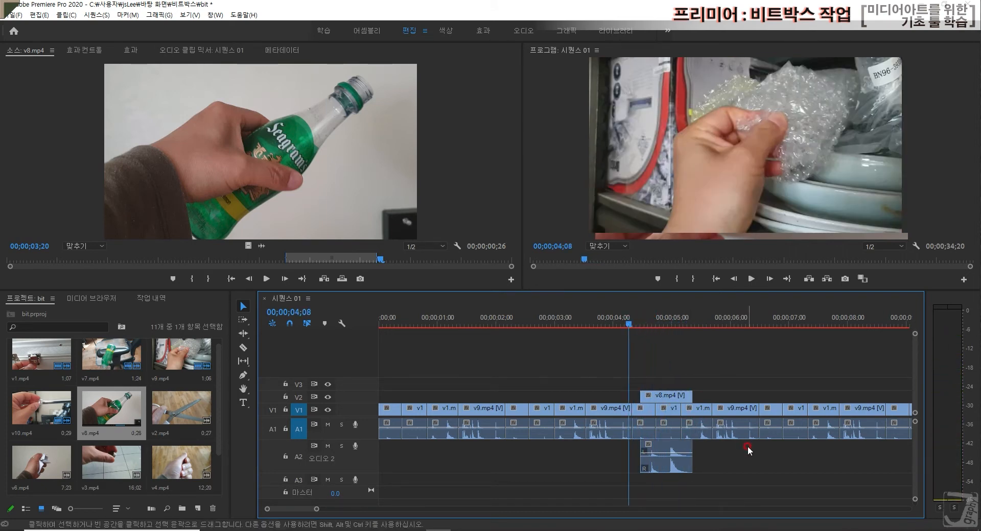
Move v8.mp4 on V2 and A2 to start at about 00;00;05;00 and play the section to check its timing.
key(=)
key(=)
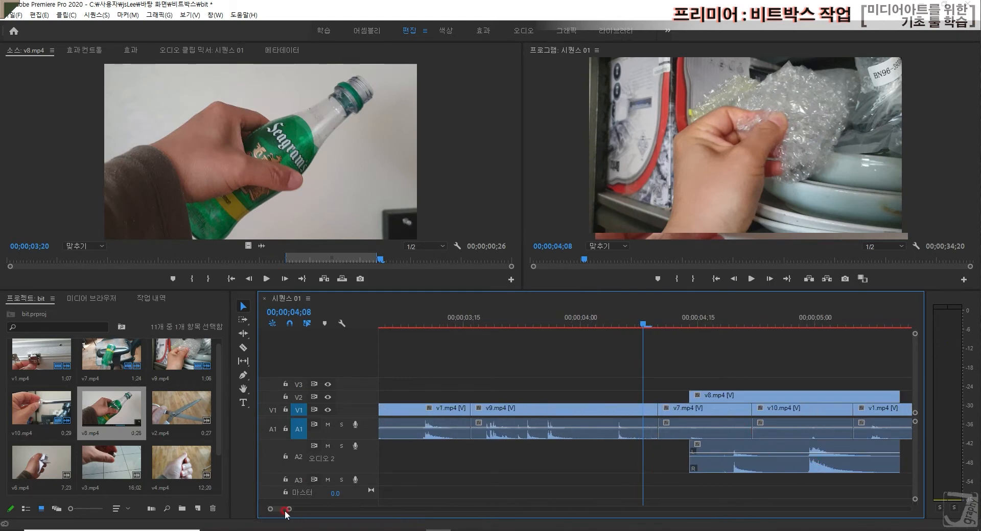
scroll(284, 512, down, 3)
click(699, 302)
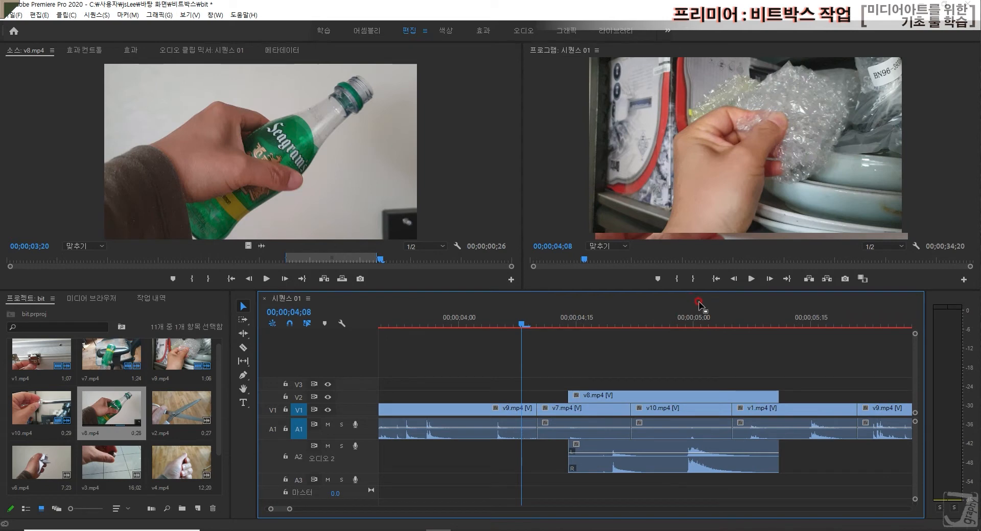
drag(632, 324, 741, 330)
drag(755, 397, 846, 387)
drag(805, 317, 549, 296)
key(space)
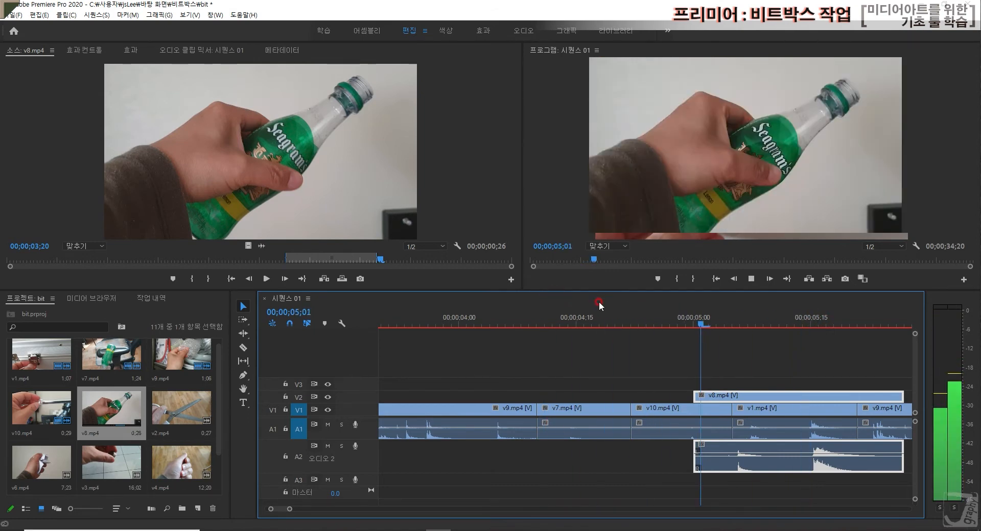
key(space)
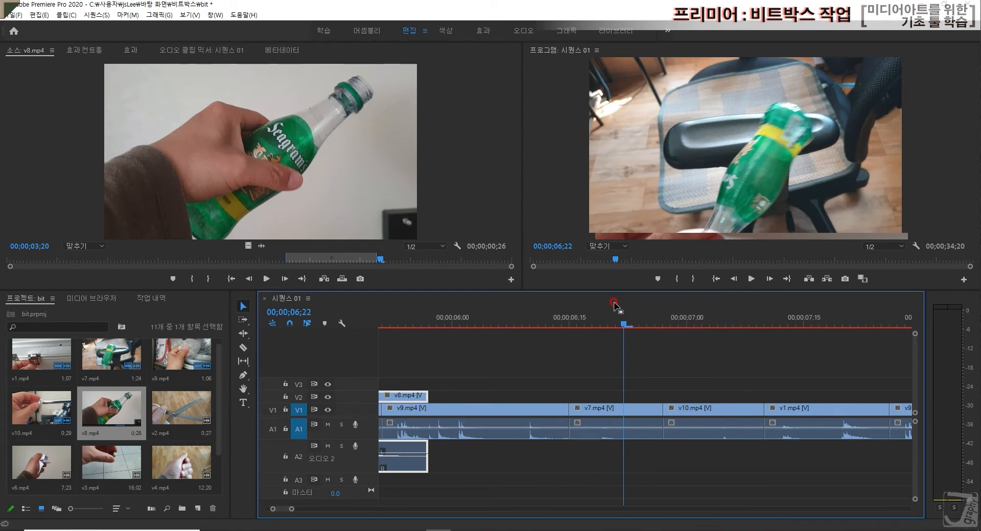
Replay the sequence from about 00;00;03;00 to hear v8.mp4 together with the base pattern.
key(minus)
key(minus)
drag(522, 322, 494, 321)
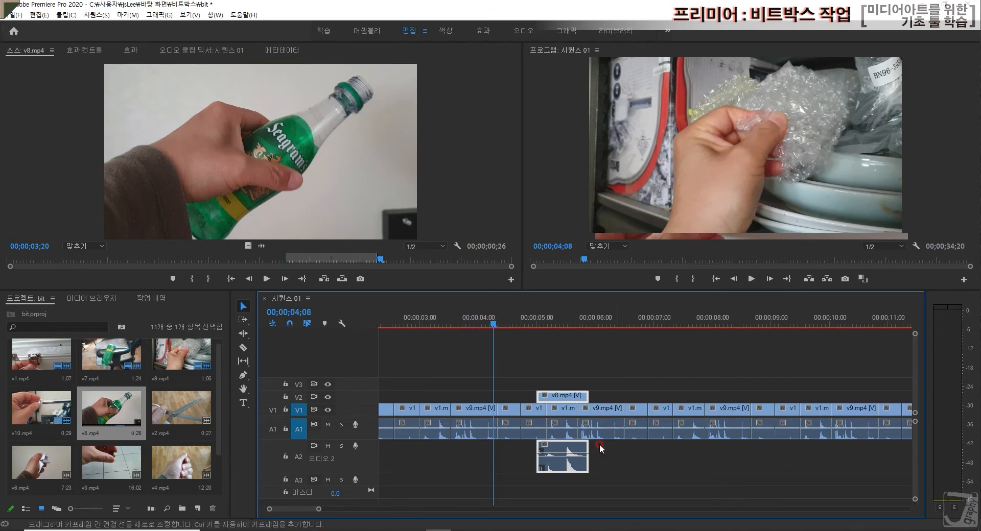
click(538, 317)
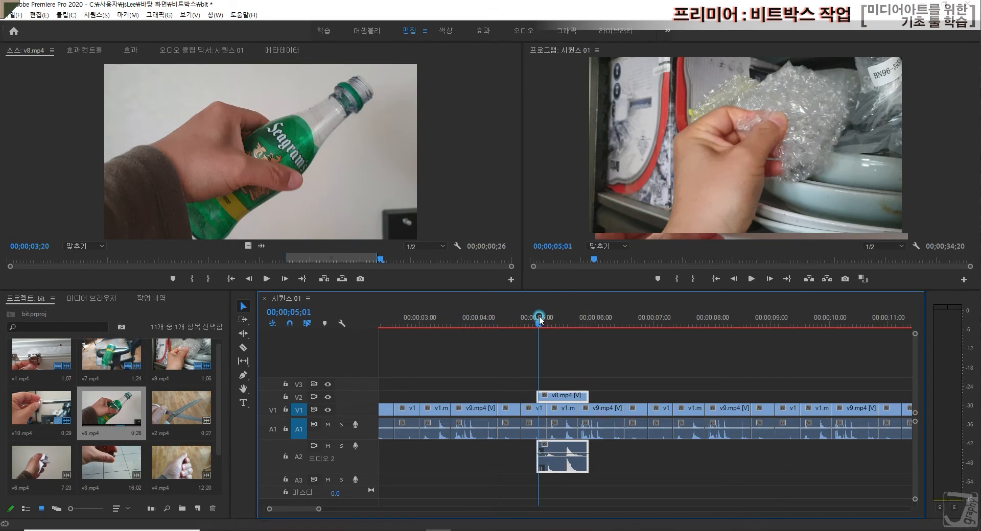
drag(536, 315, 533, 315)
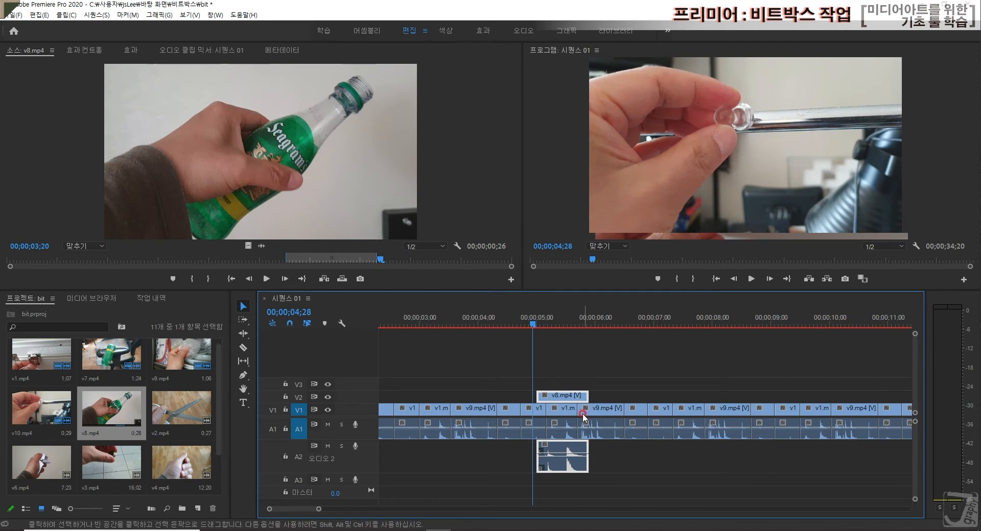
drag(534, 319, 417, 320)
key(space)
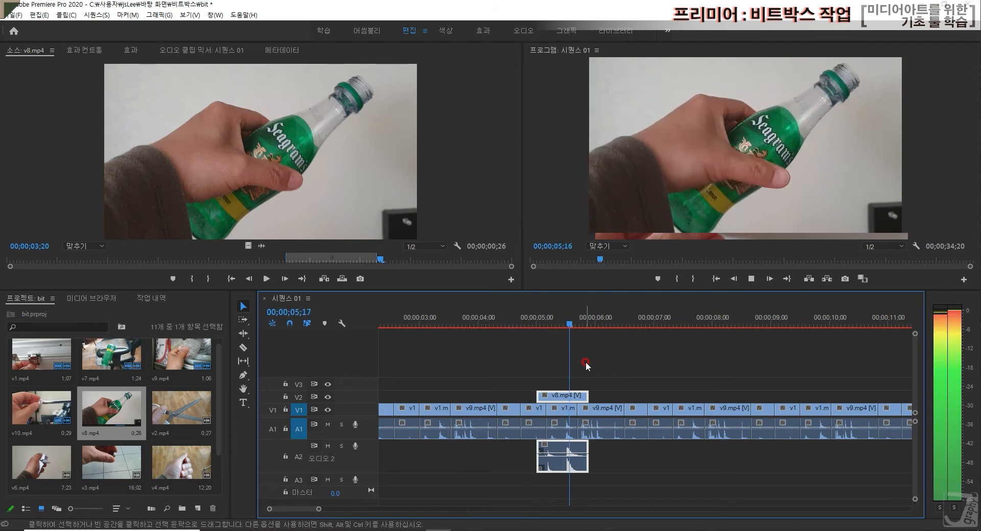
Solo audio track A1 and play the base pattern alone around 00;00;05;14.
key(space)
drag(557, 323, 564, 324)
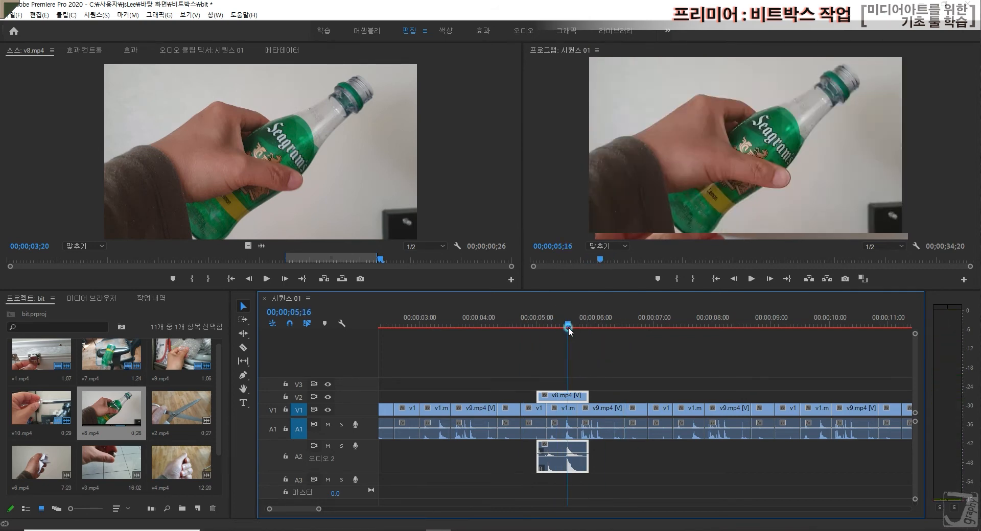
click(343, 424)
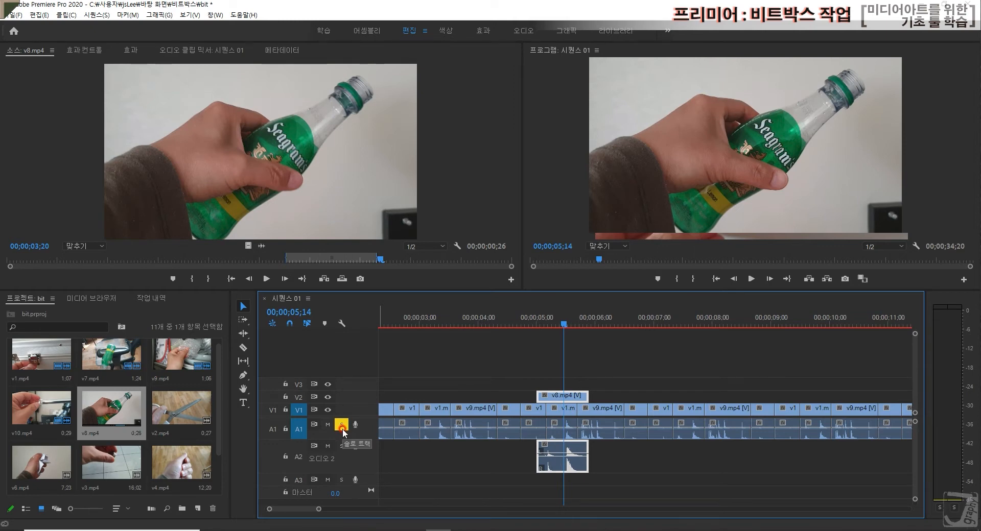
mouse_move(565, 325)
mouse_down()
mouse_move(548, 324)
mouse_move(565, 327)
mouse_move(556, 325)
mouse_up()
key(space)
Solo audio track A2 instead of A1 and play the v8.mp4 sound on its own.
click(329, 446)
click(345, 424)
click(343, 446)
drag(554, 325, 527, 326)
key(space)
key(space)
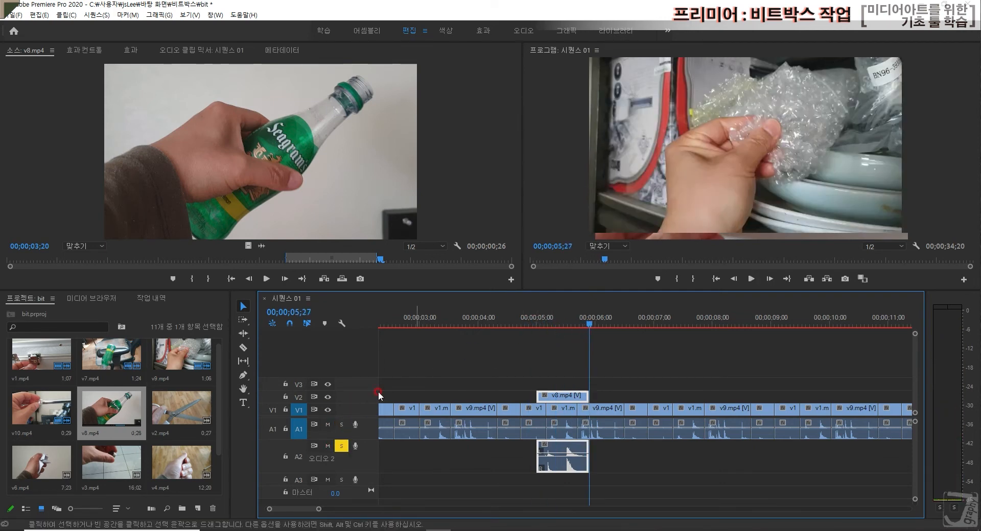
click(505, 325)
key(space)
key(space)
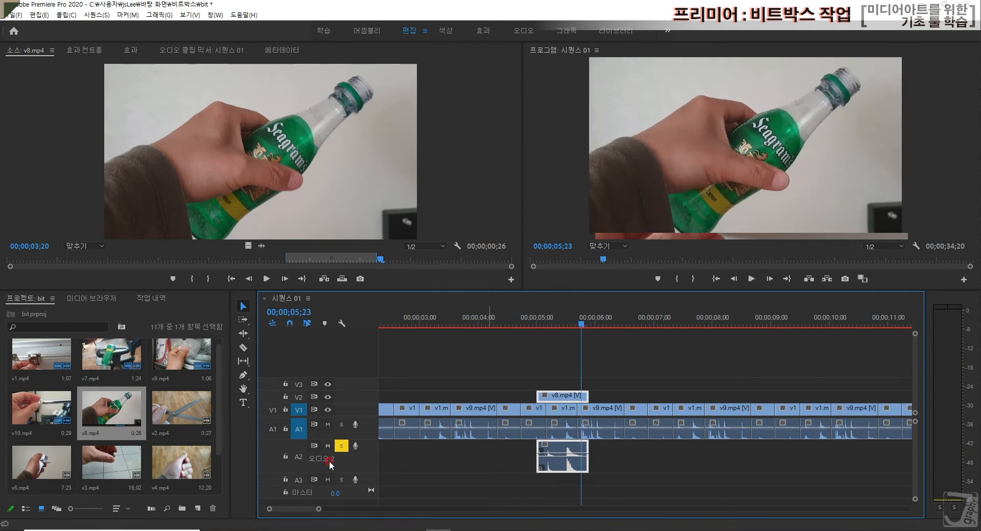
Turn off solo on A2 and replay both audio tracks together from about 00;00;04;07.
click(342, 448)
click(493, 319)
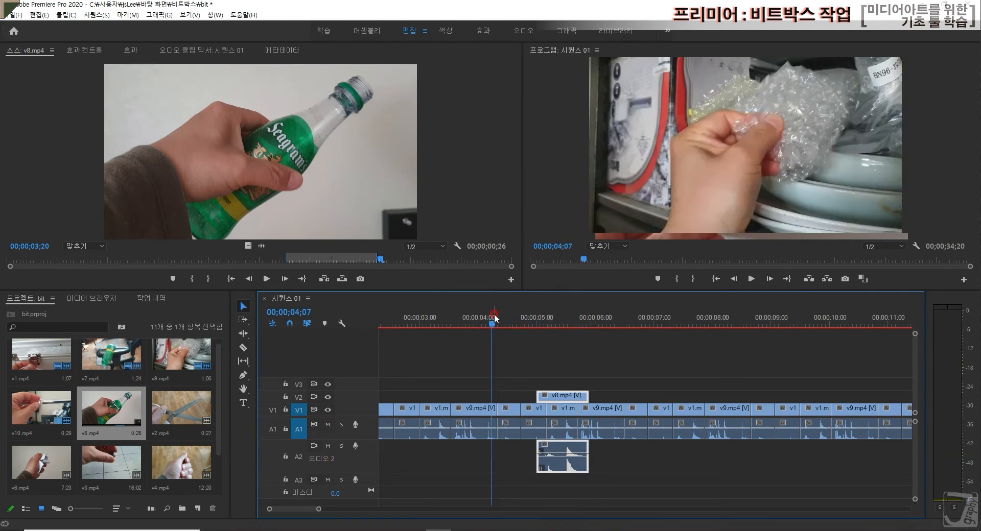
key(space)
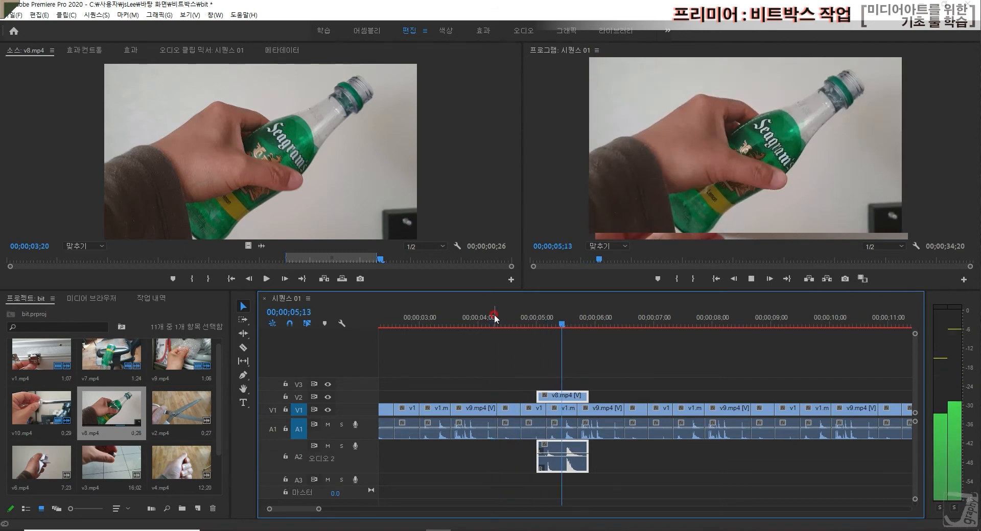
key(space)
mouse_move(493, 318)
mouse_down()
mouse_move(455, 318)
mouse_move(482, 324)
mouse_up()
key(space)
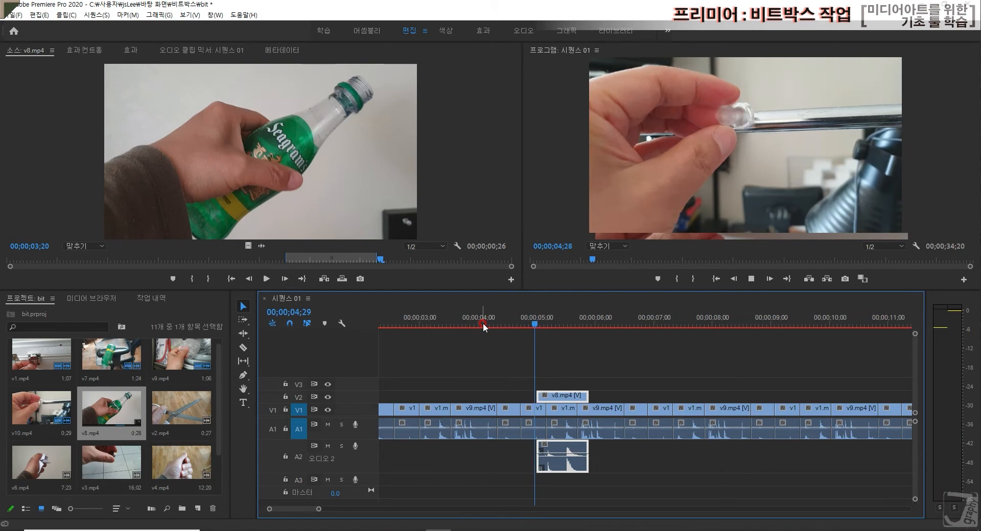
key(space)
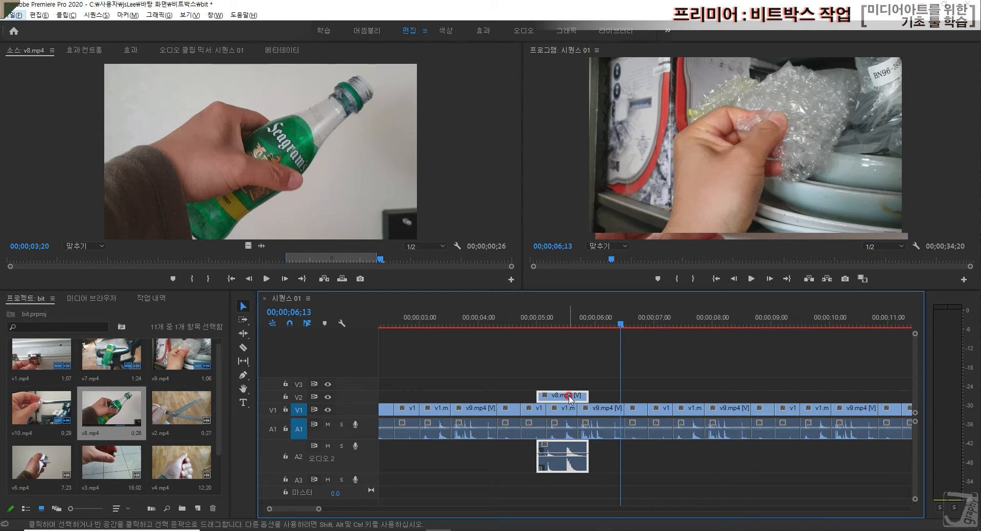
Trim the start of v8.mp4 on V2 and A2 to about 00;00;05;03, just ahead of the v1.mp4 clip below.
drag(527, 319, 547, 320)
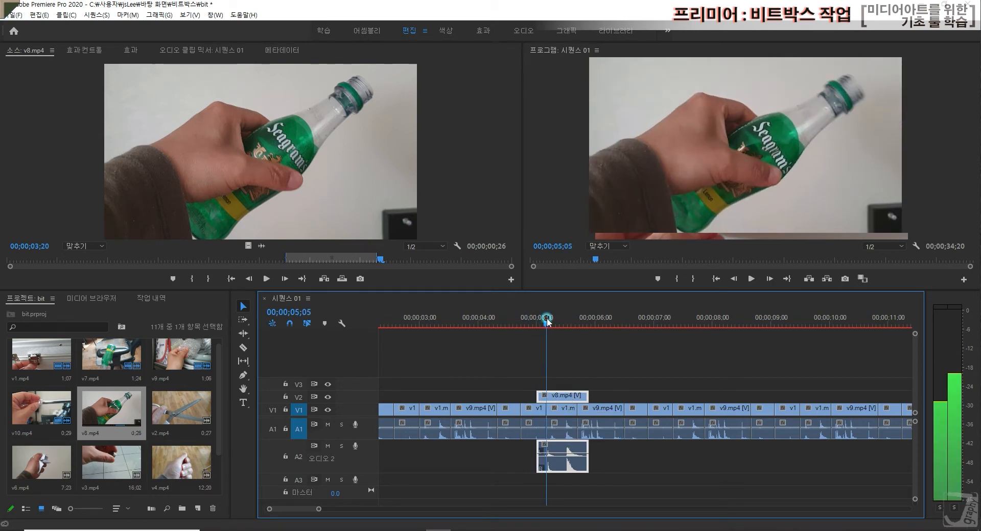
drag(547, 320, 544, 320)
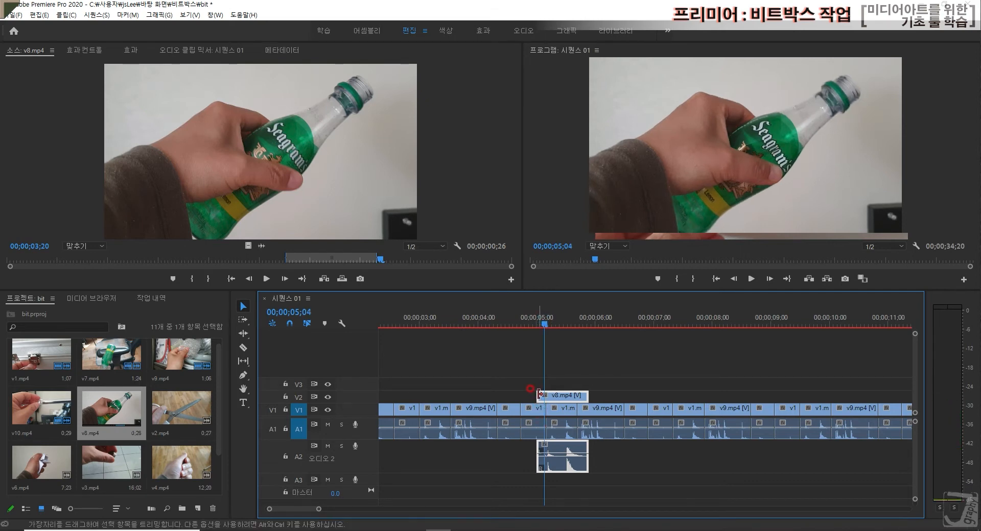
drag(539, 394, 550, 398)
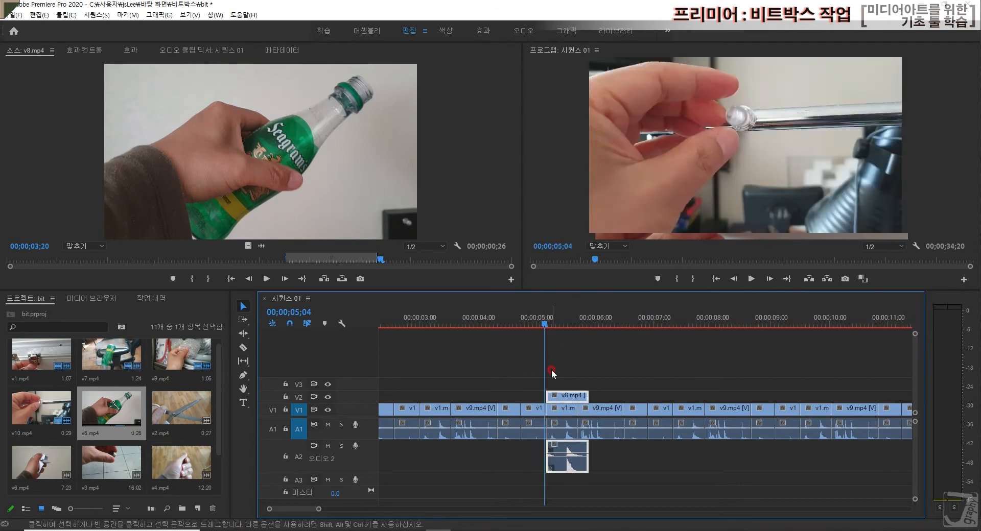
key(equal)
key(equal)
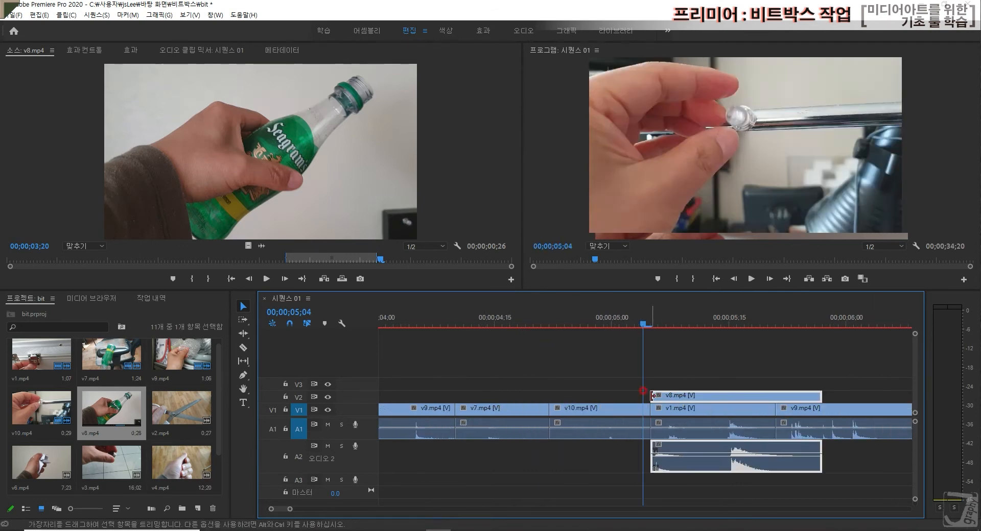
drag(643, 397, 637, 397)
Play the section around the trimmed v8.mp4 to check it against the base rhythm.
drag(640, 328, 489, 323)
key(minus)
key(minus)
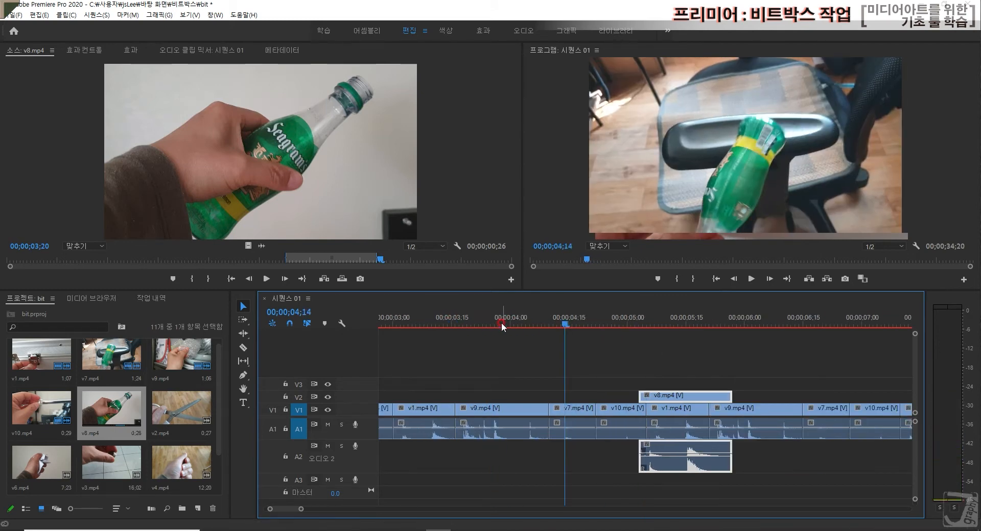
key(space)
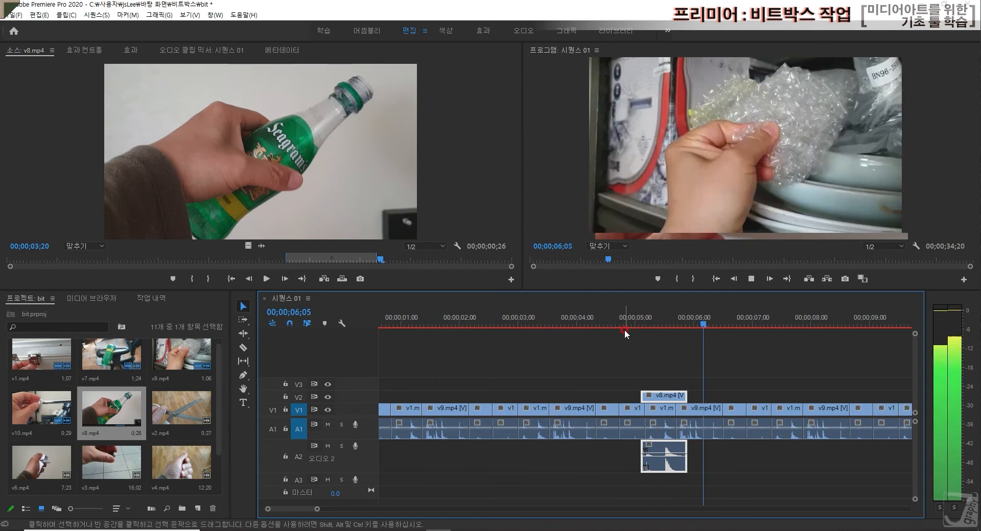
key(space)
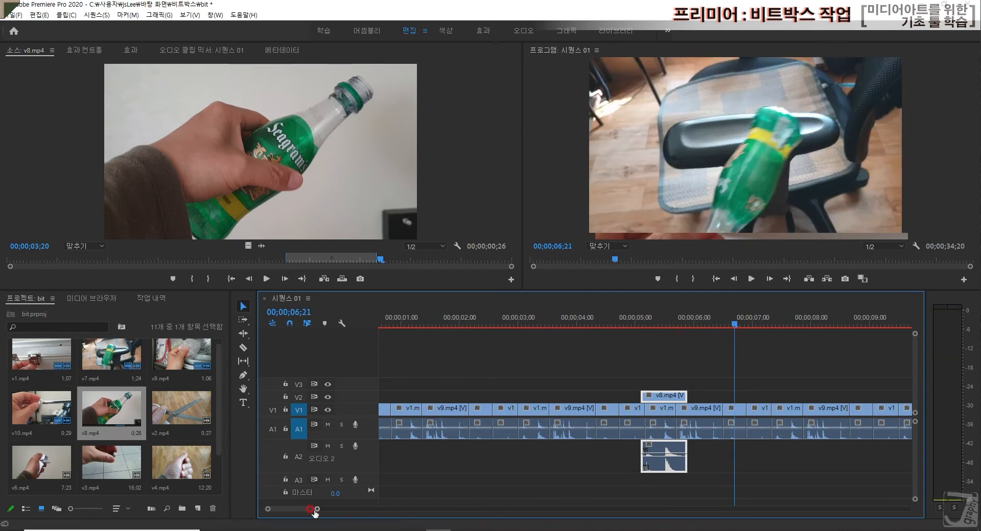
Place the playhead at 00;00;07;07 and target V2 and A2 instead of V1 and A1.
drag(304, 509, 307, 509)
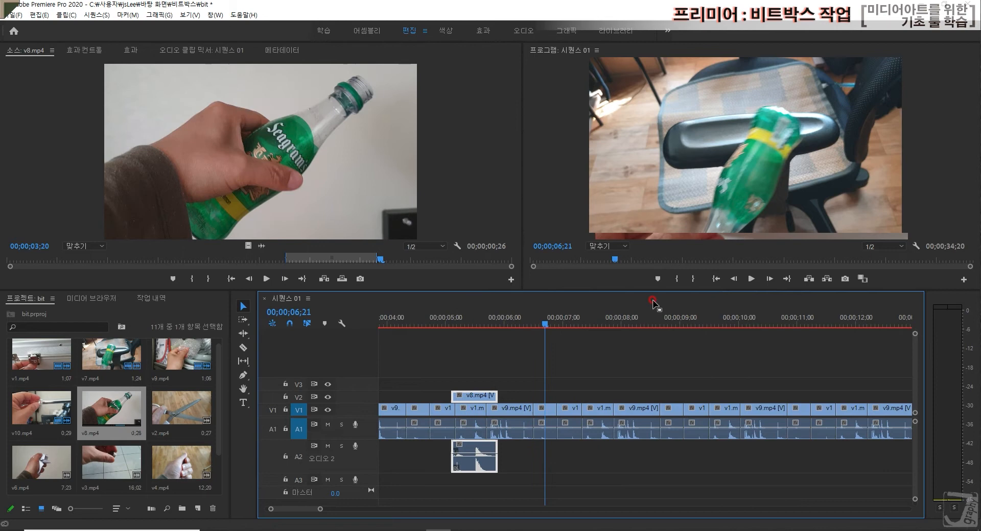
drag(545, 323, 577, 321)
click(495, 418)
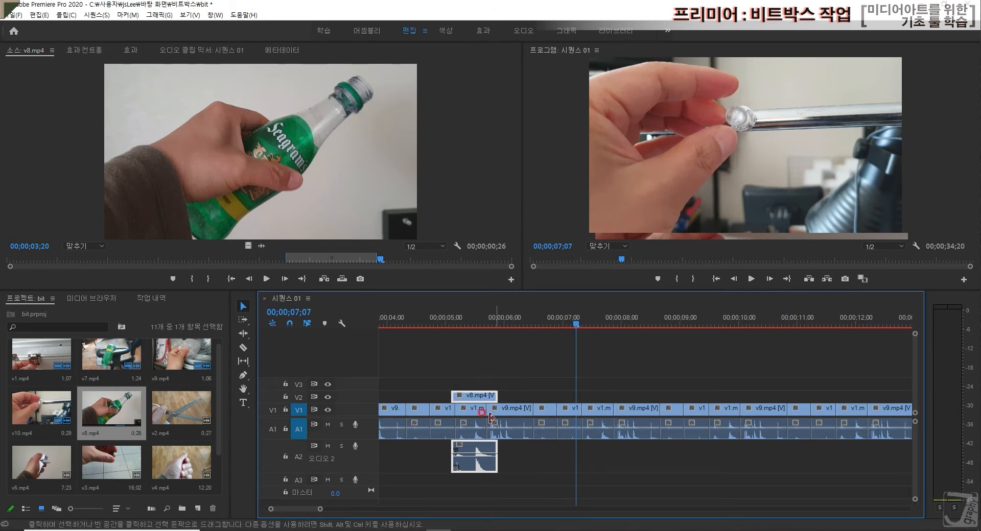
click(313, 421)
click(301, 433)
click(300, 397)
click(304, 457)
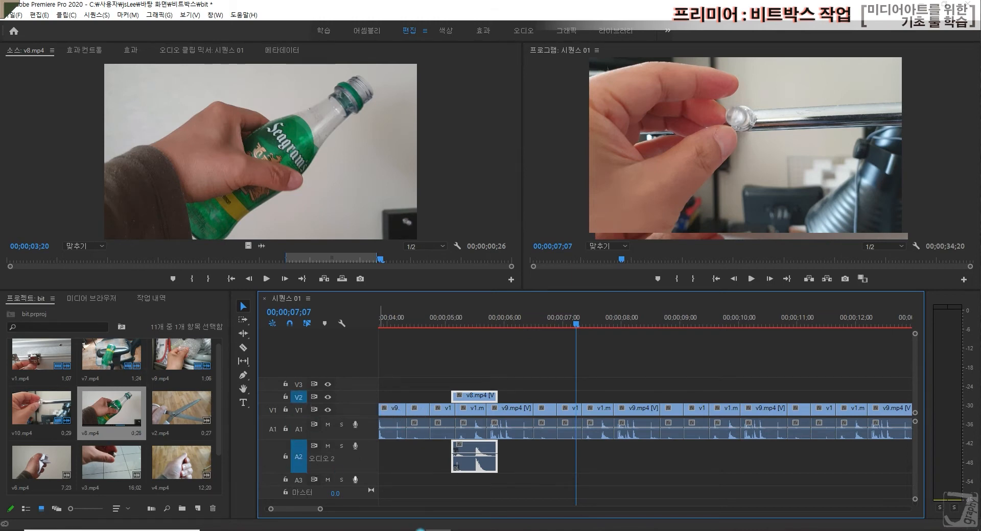
Try pasting a copy of v8.mp4 onto V2 and A2 at 00;00;07;07, and undo the paste.
key(.)
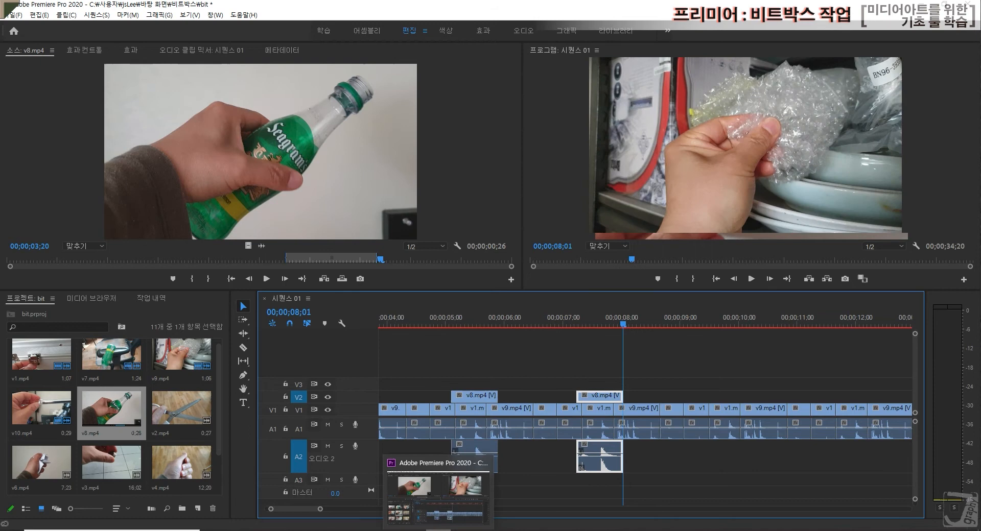
click(705, 466)
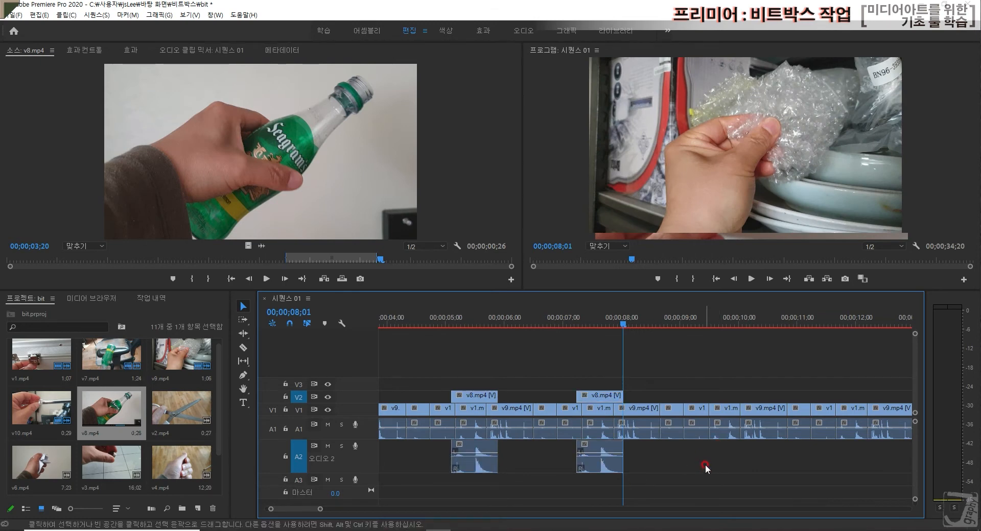
key(ctrl+z)
Select only the video part and only the audio part of the linked v8.mp4 clip in turn.
click(478, 397)
click(486, 397)
click(542, 397)
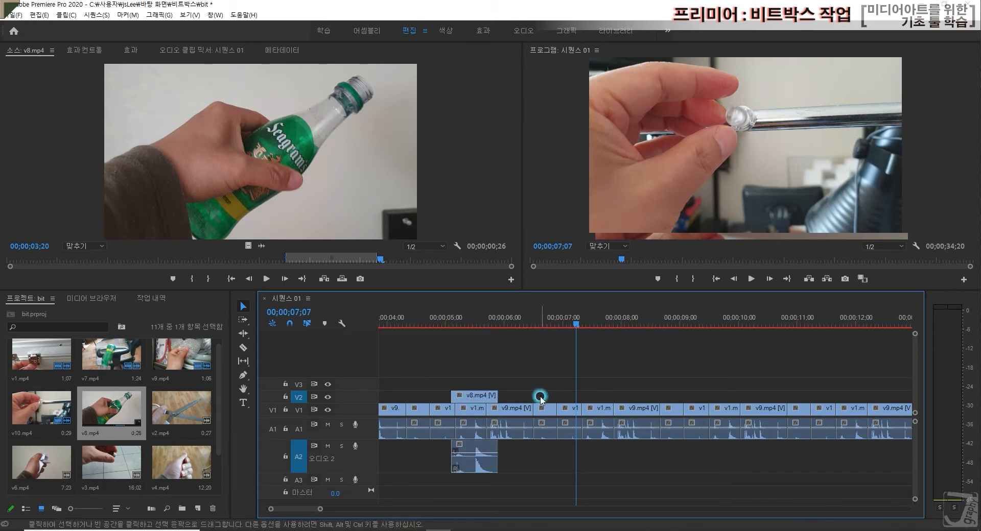
click(482, 397)
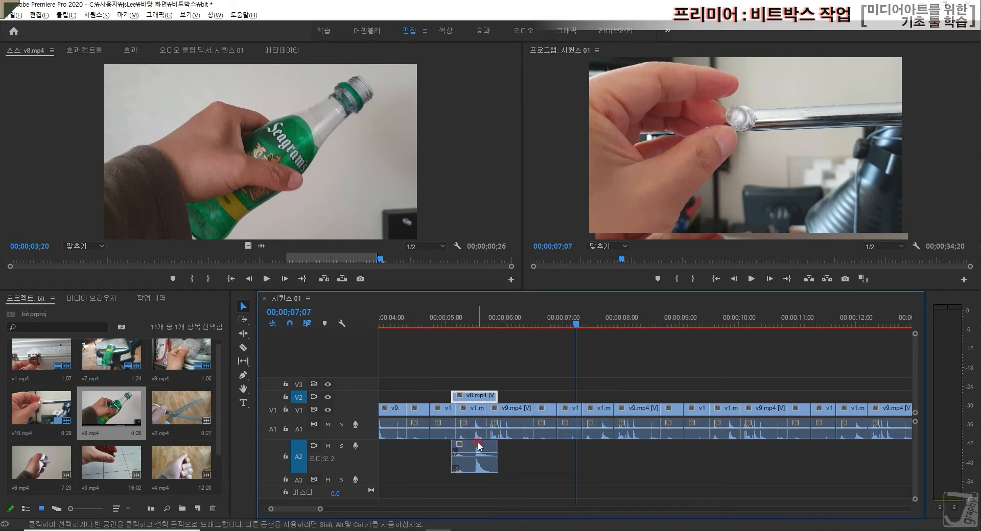
click(572, 465)
click(532, 392)
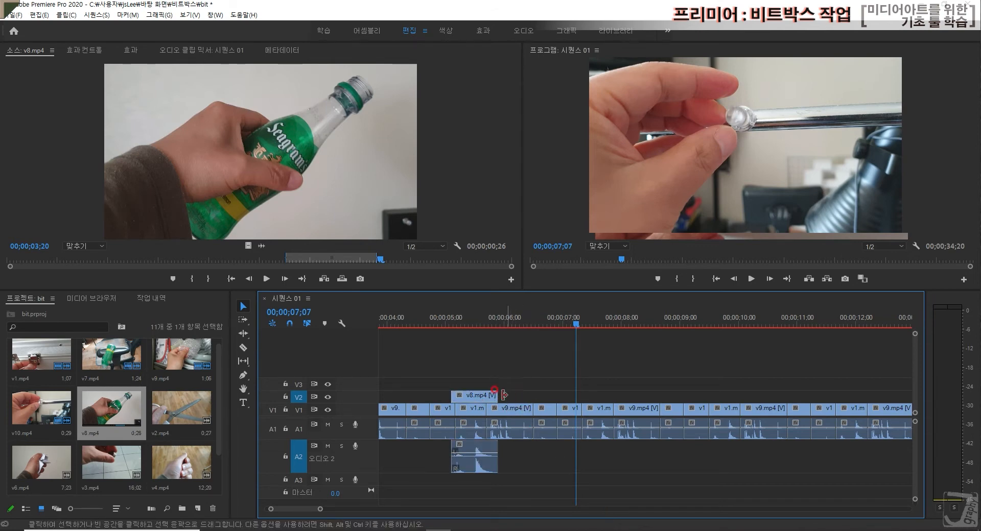
alt+click(478, 395)
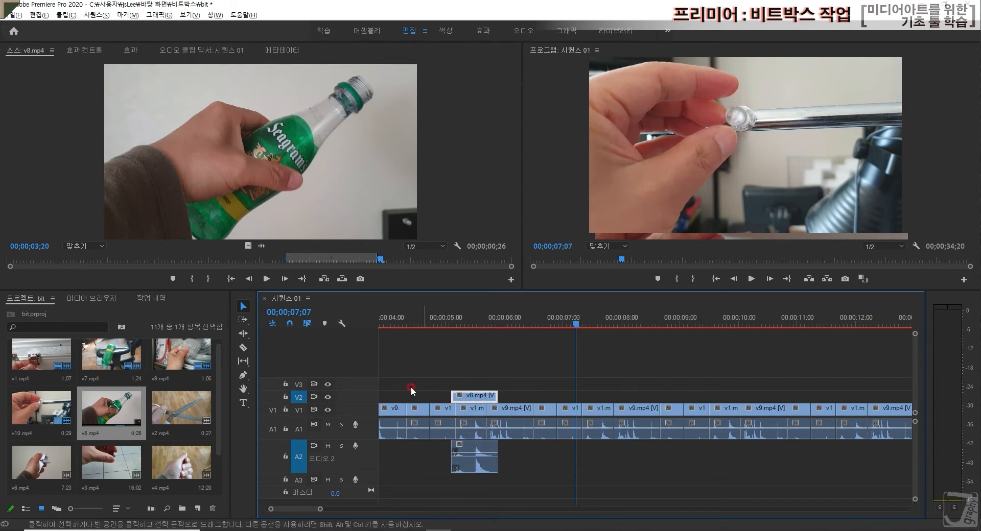
drag(475, 398, 568, 423)
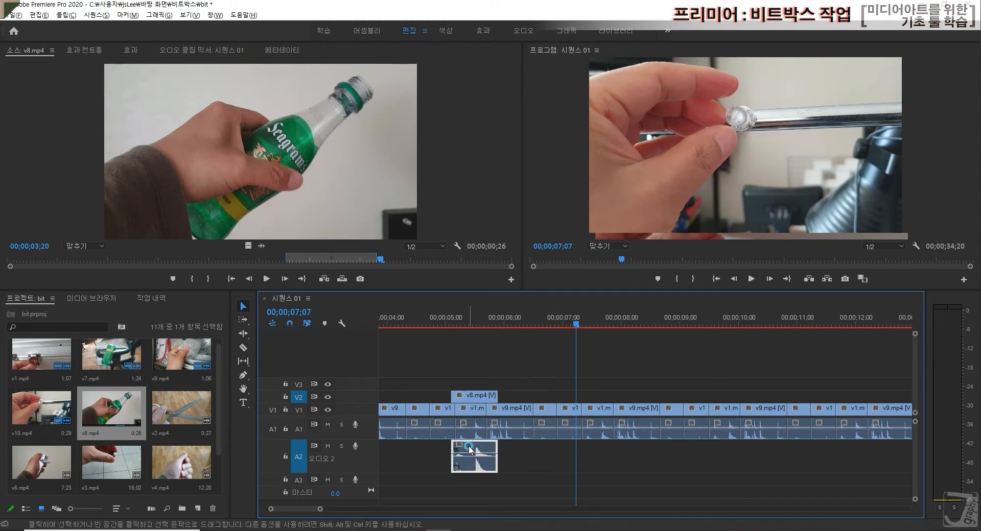
Delete only the audio part of v8.mp4 from A2, and undo the deletion.
click(509, 481)
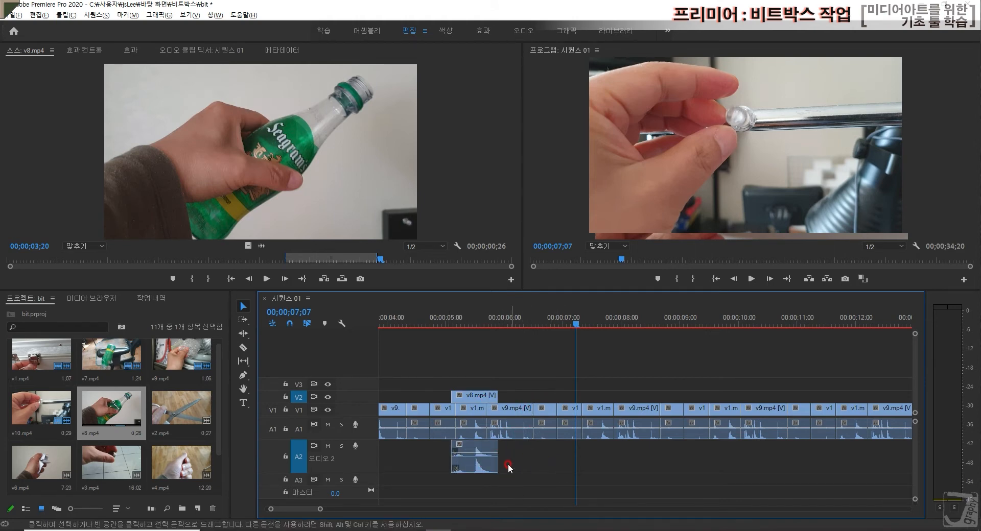
click(467, 454)
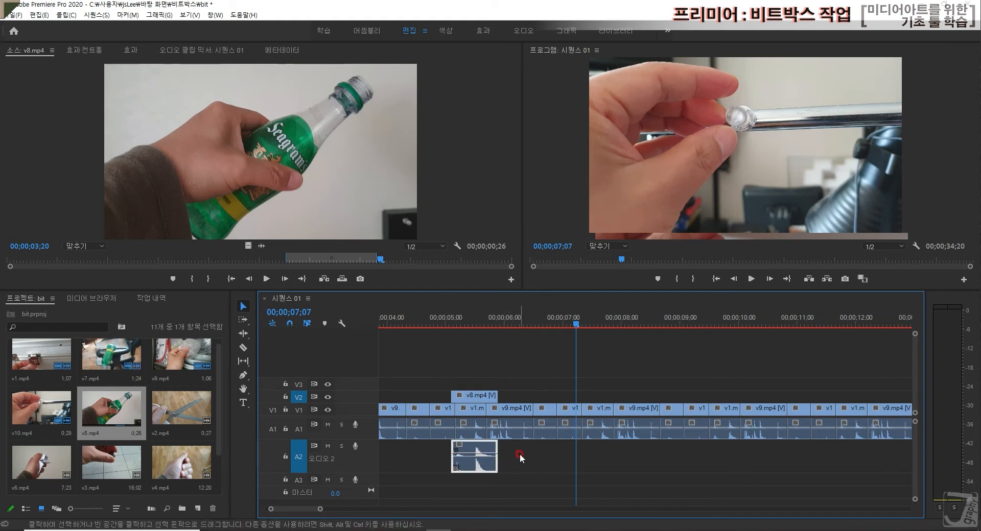
key(Delete)
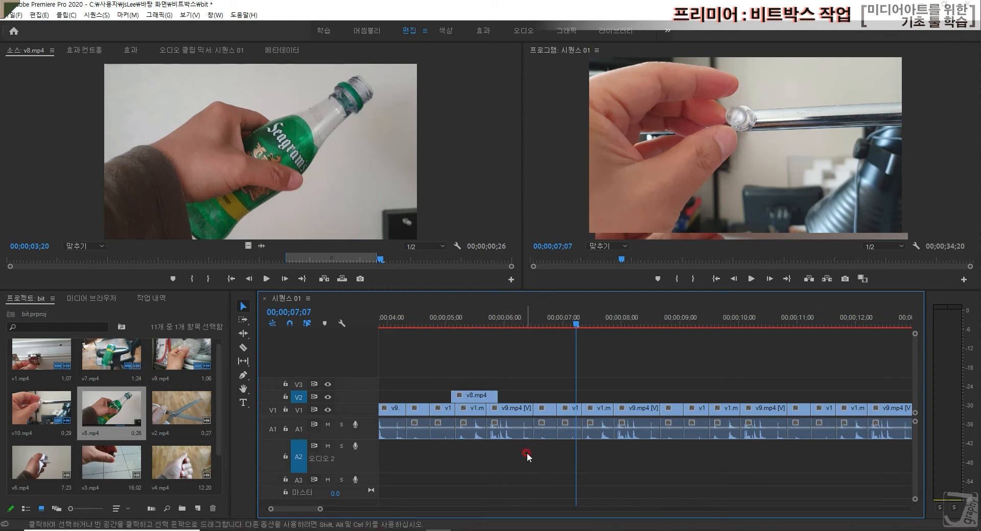
key(ctrl+z)
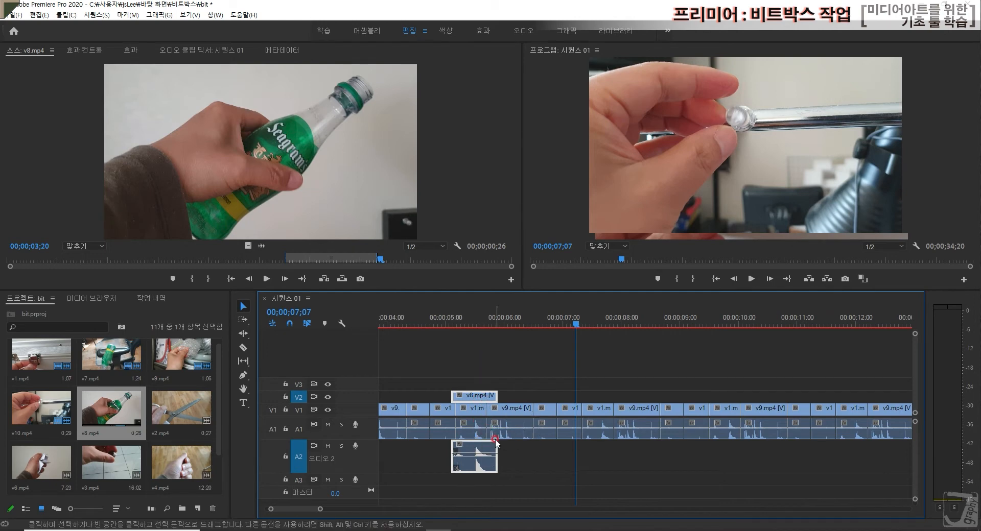
Duplicate v8.mp4 with its audio to about 00;00;07;07 on V2 and A2, and fine-tune the copy's position over v1.mp4.
drag(468, 398, 593, 398)
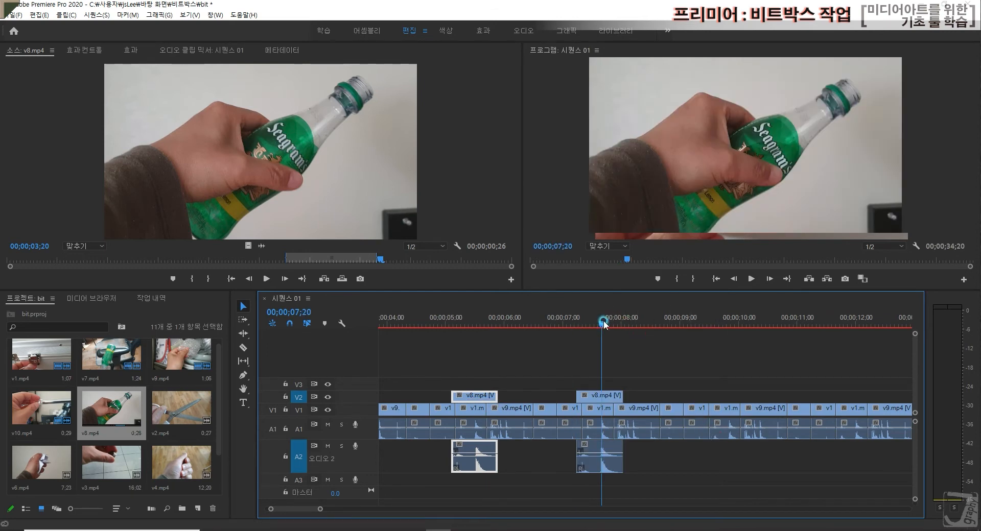
mouse_move(604, 323)
mouse_down()
mouse_move(467, 327)
mouse_move(575, 327)
mouse_move(604, 341)
mouse_up()
key(equal)
key(equal)
key(equal)
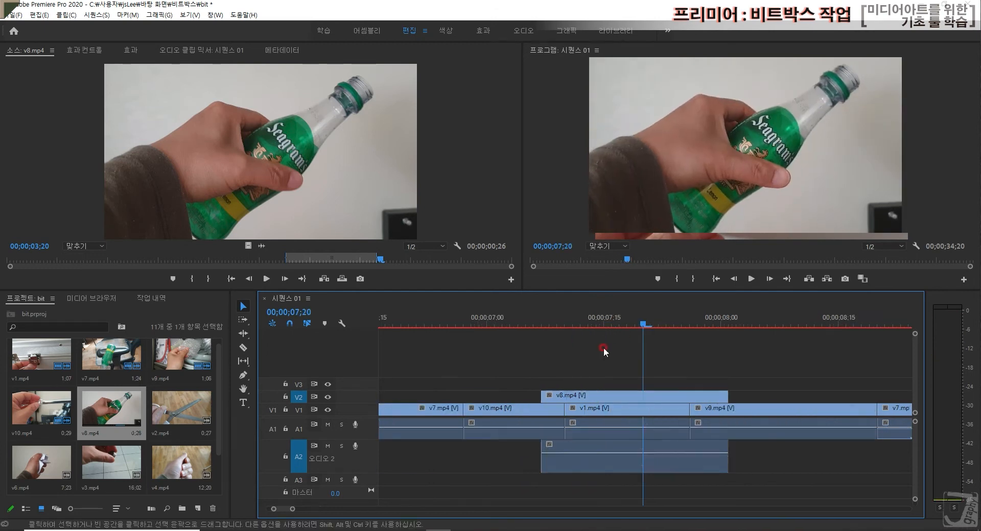
mouse_move(687, 395)
mouse_down()
mouse_move(696, 397)
mouse_move(688, 399)
mouse_up()
key(minus)
key(minus)
key(minus)
key(minus)
key(minus)
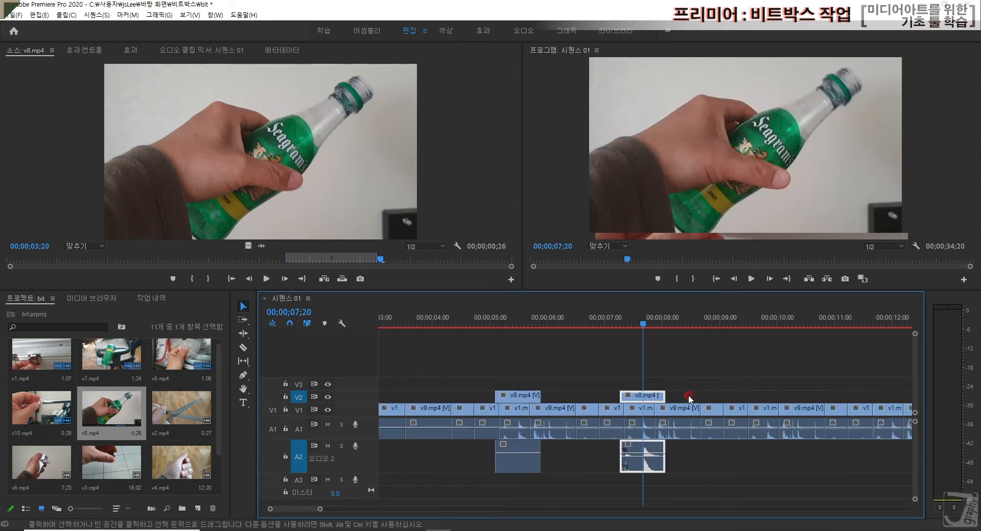
Play the sequence twice from its beginning through both v8.mp4 clips to hear the layered rhythm.
drag(599, 326, 381, 327)
key(space)
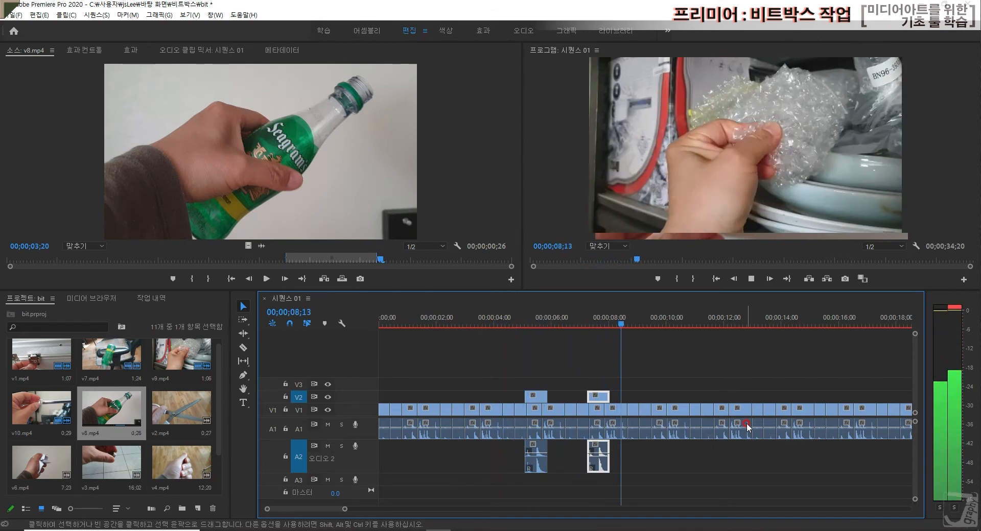
key(space)
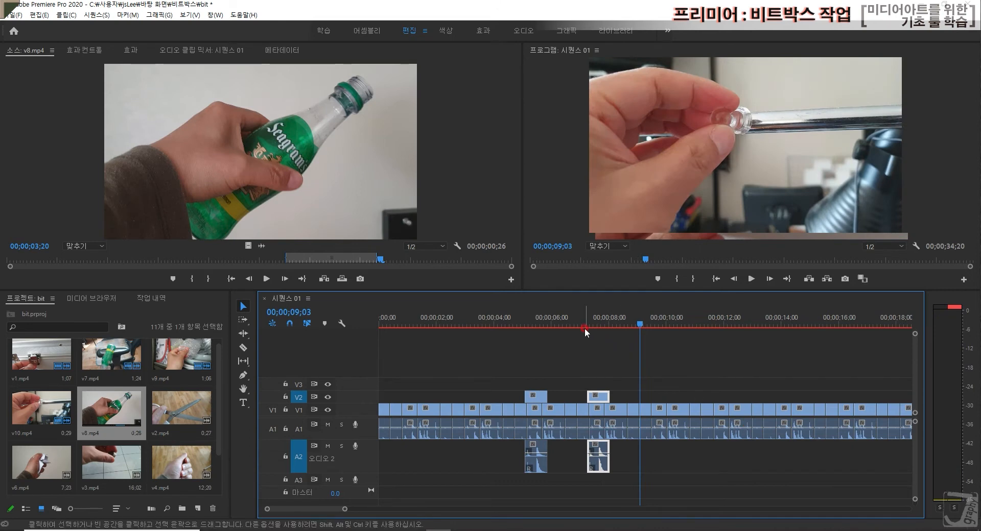
drag(423, 328, 363, 333)
key(space)
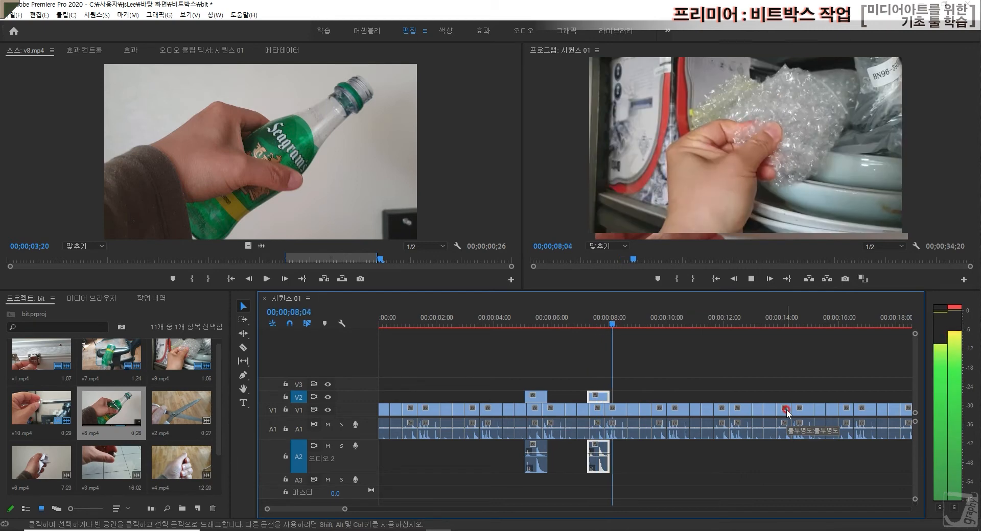
Move the sequence playhead to 00;00;09;10, and mark a 1;08-long section of v3.mp4 starting at 00;00;05;05 in the source.
drag(316, 511, 320, 512)
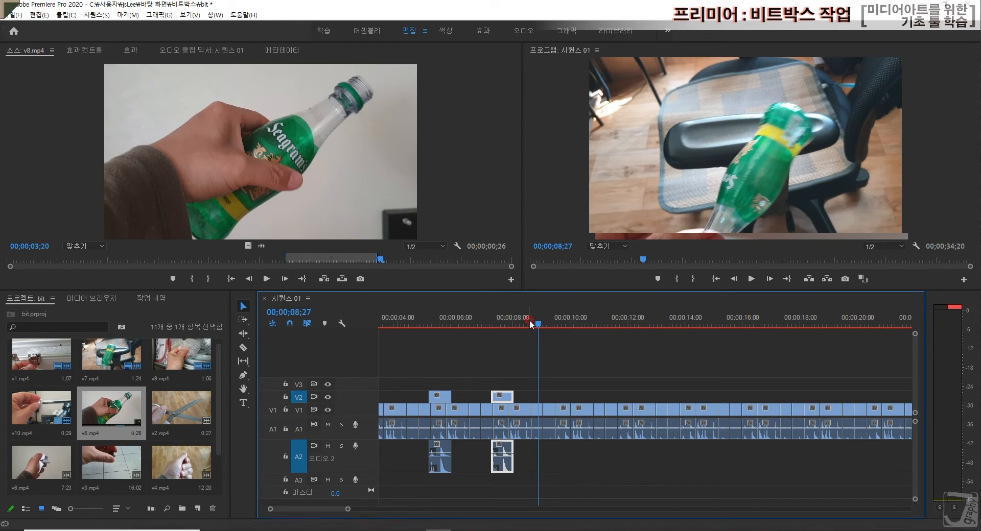
mouse_move(535, 326)
mouse_down()
mouse_move(523, 325)
mouse_move(549, 325)
mouse_move(501, 326)
mouse_move(552, 328)
mouse_up()
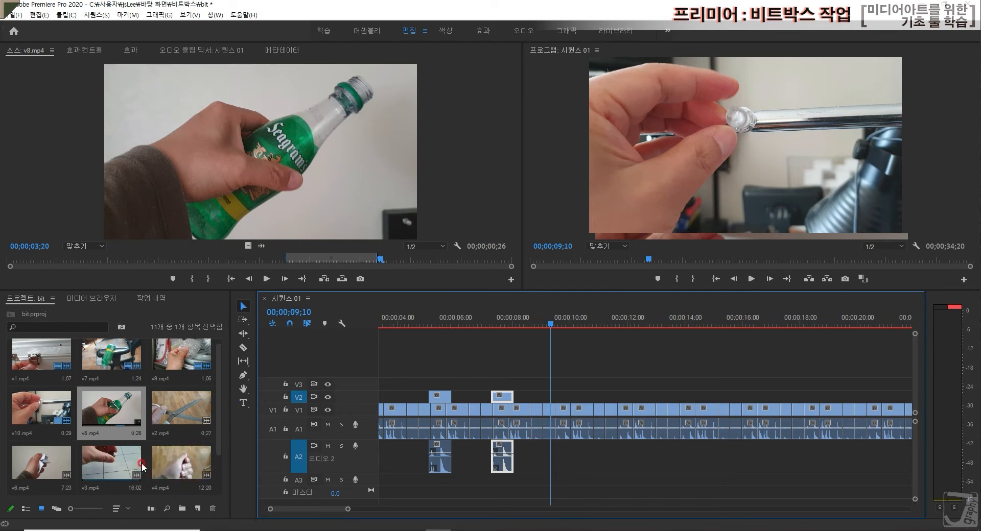
click(107, 465)
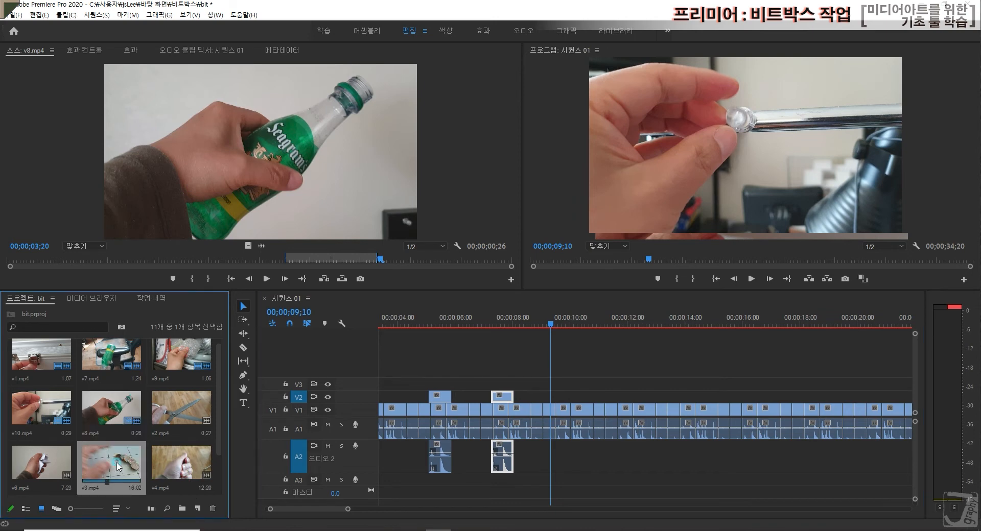
double_click(117, 465)
drag(212, 262, 170, 259)
key(space)
key(space)
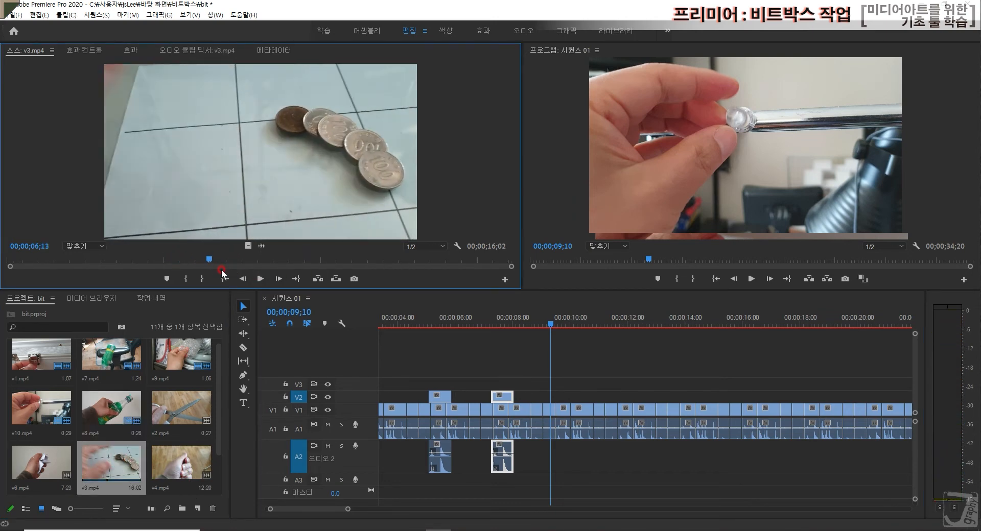
click(194, 281)
drag(210, 261, 171, 260)
click(193, 280)
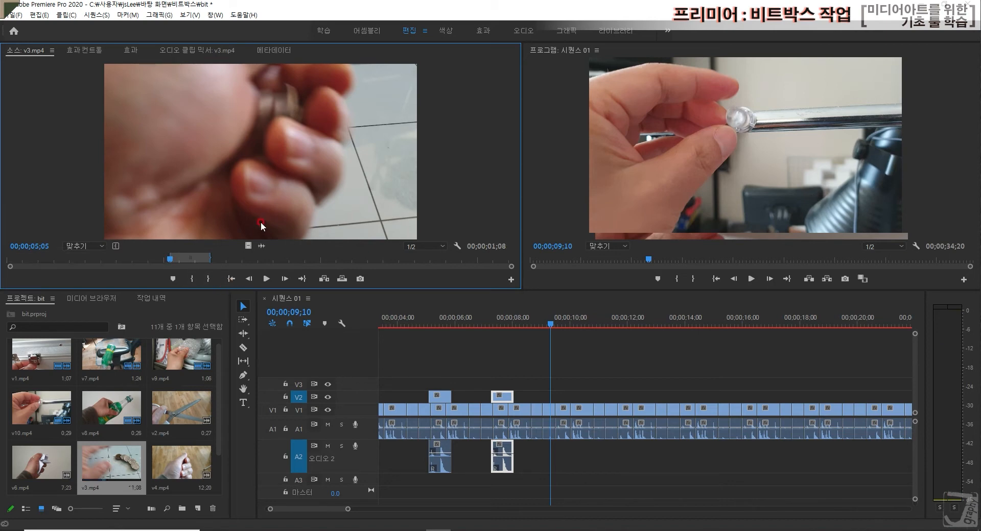
Place the marked v3.mp4 section on V2 and A2, and shift it earlier until its loud coin sound sits over v10.mp4.
drag(261, 214, 549, 396)
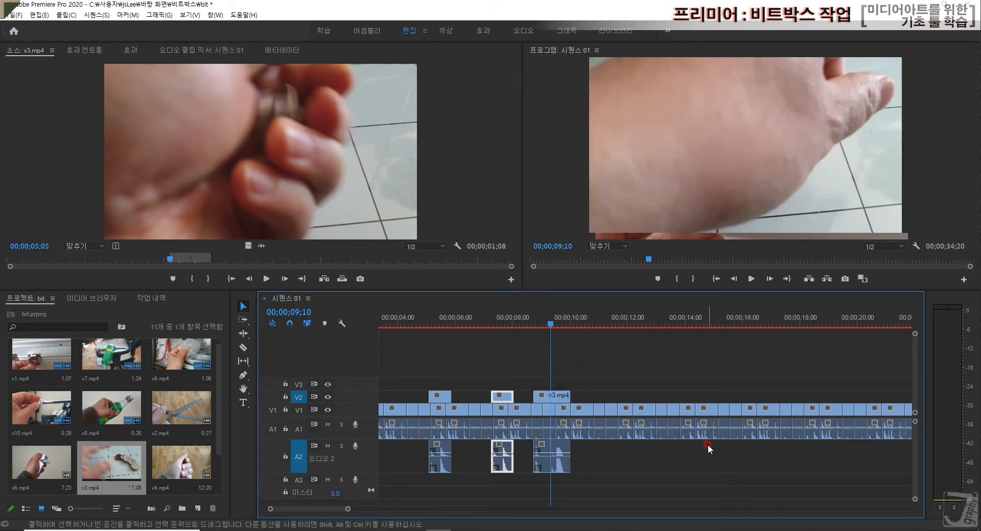
key(minus)
key(minus)
key(equal)
key(equal)
key(equal)
key(equal)
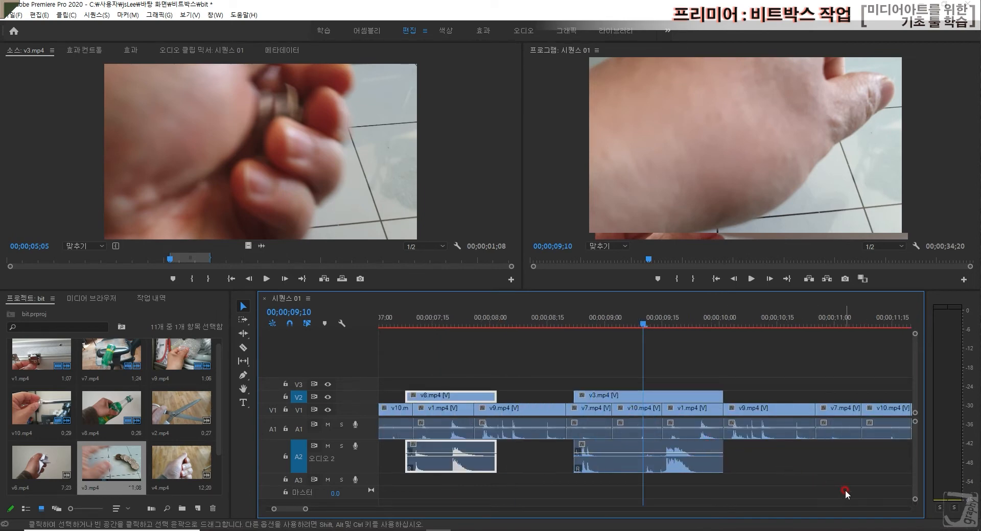
key(equal)
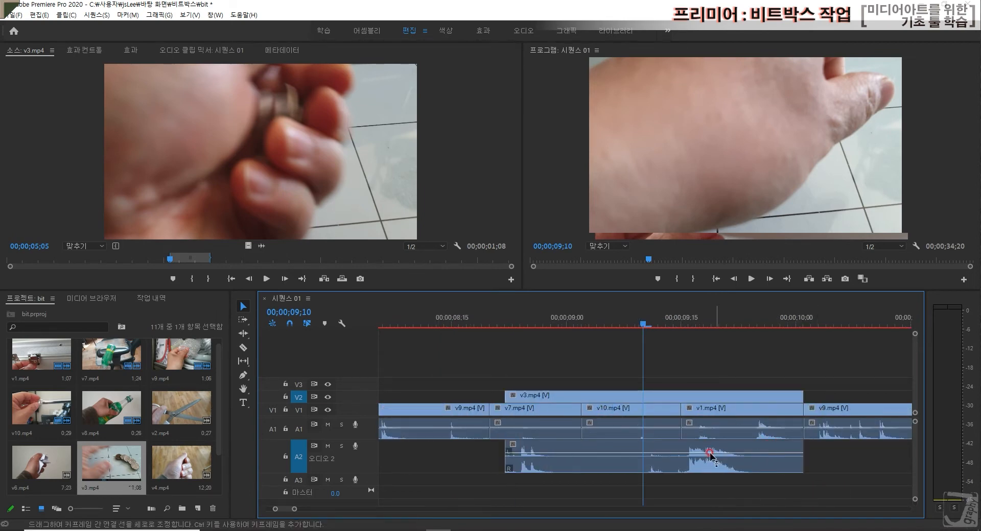
drag(710, 453, 685, 455)
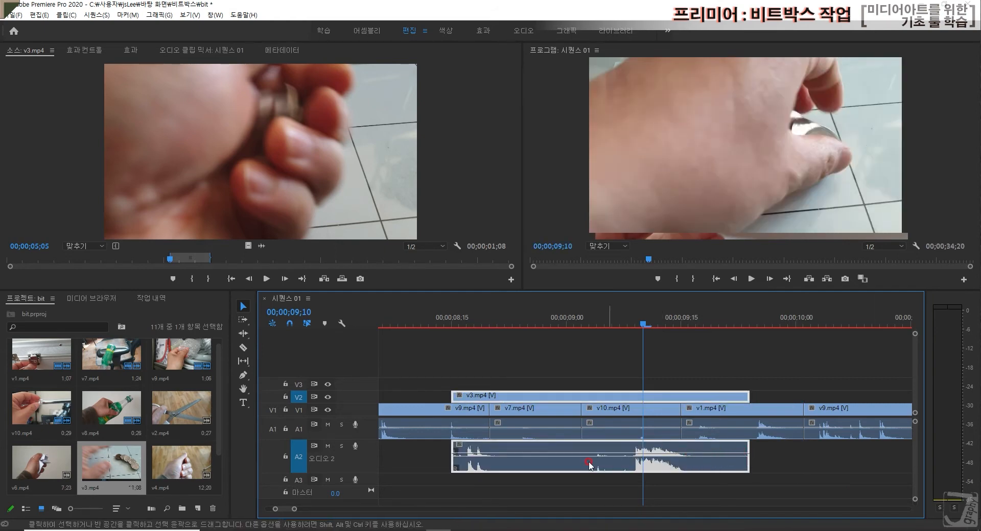
drag(710, 453, 701, 453)
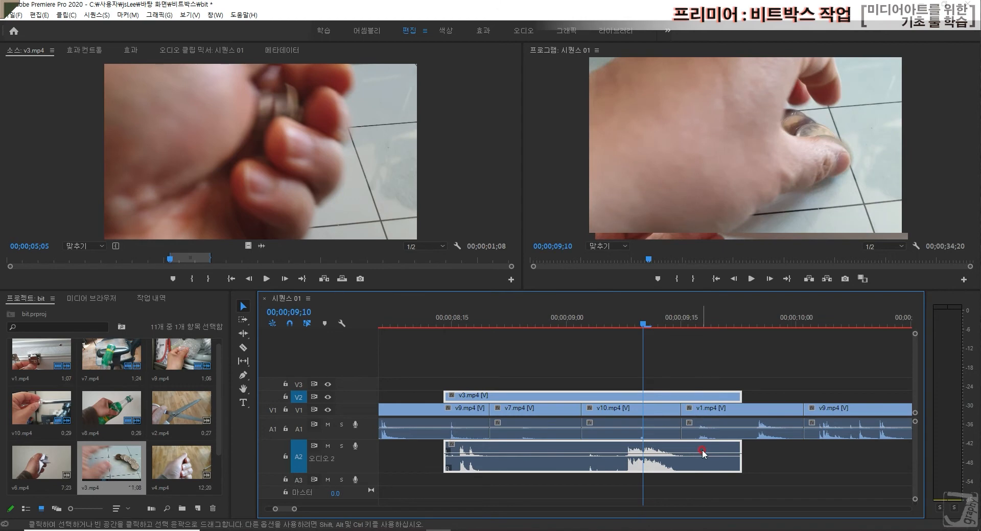
Trim both ends of the v3.mp4 clip to match the start and end of the v10.mp4 clip beneath it.
drag(734, 458, 680, 447)
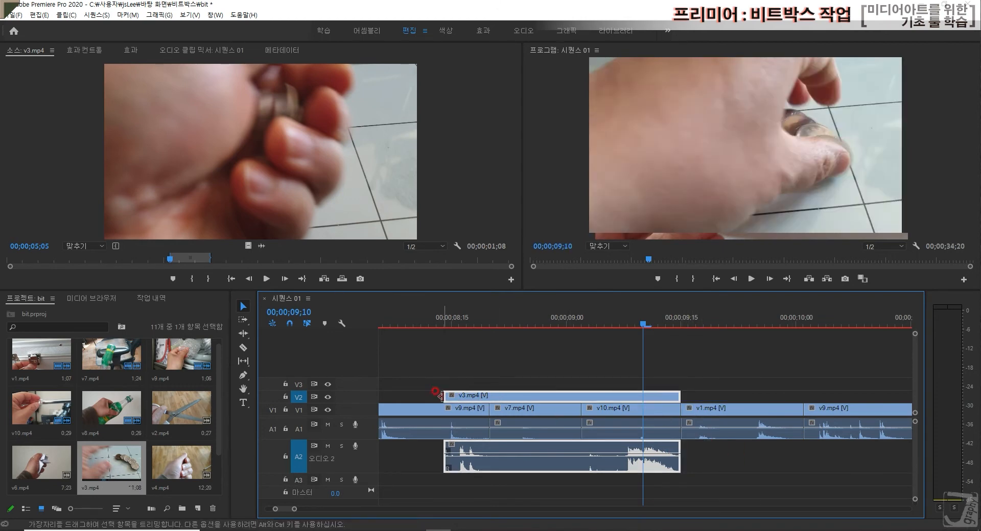
drag(448, 397, 581, 396)
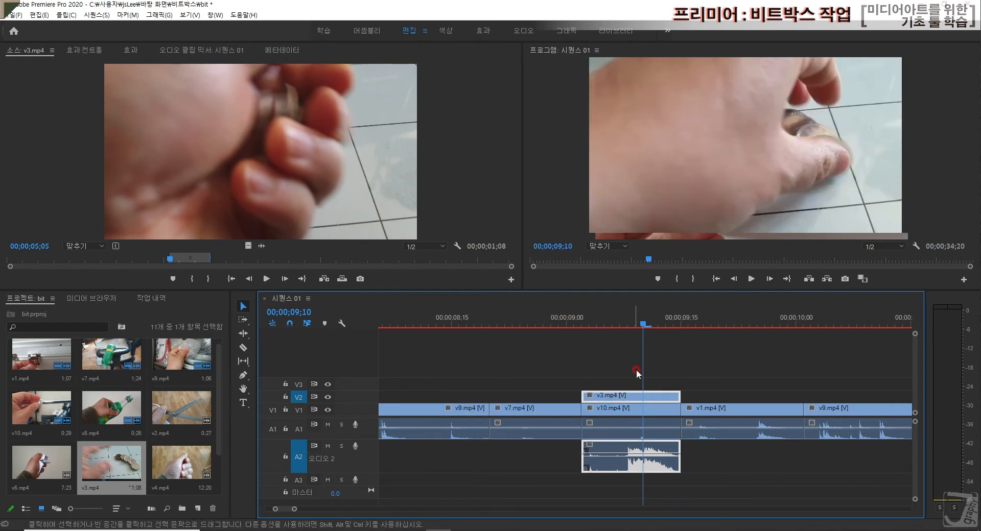
key(minus)
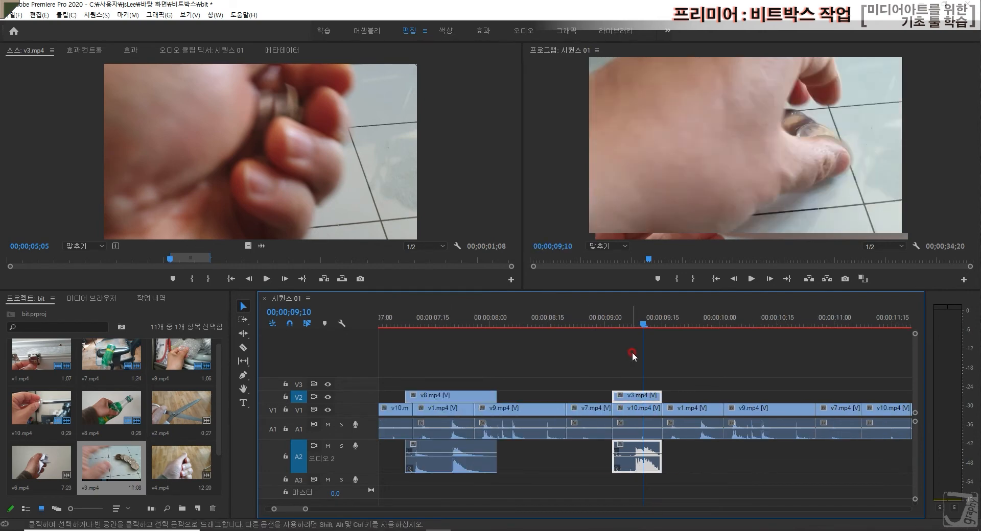
Play the sequence several times from before the trimmed v3.mp4 clip to check how its sound fits the rhythm.
click(556, 327)
key(space)
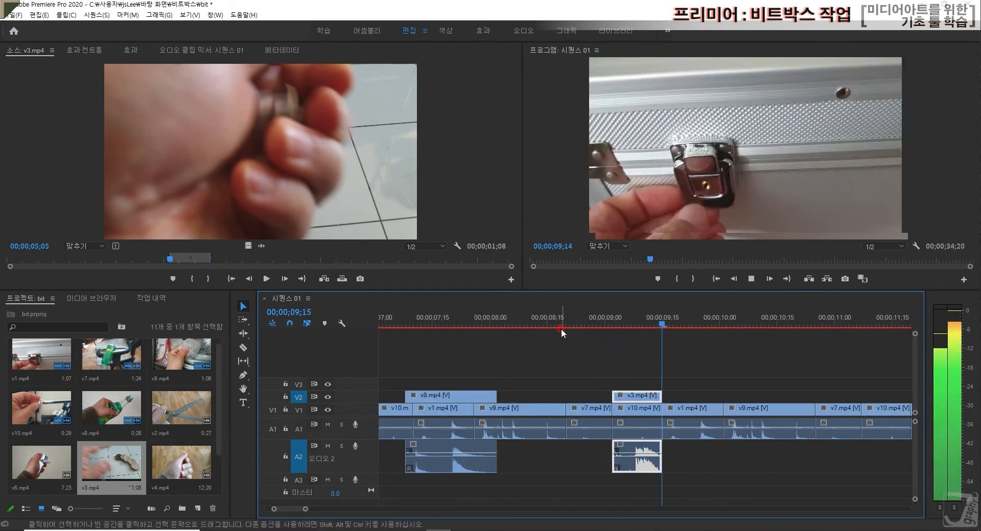
click(642, 356)
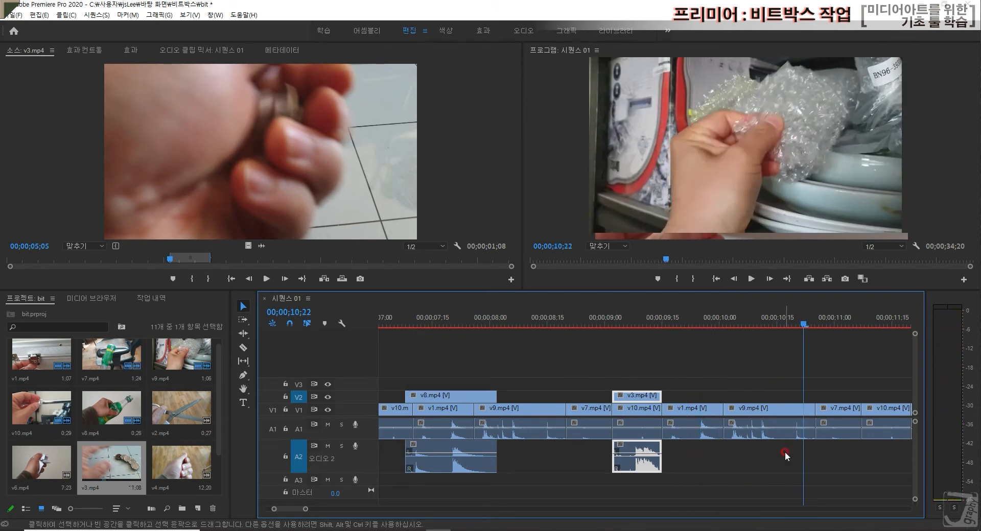
drag(519, 322, 569, 329)
key(space)
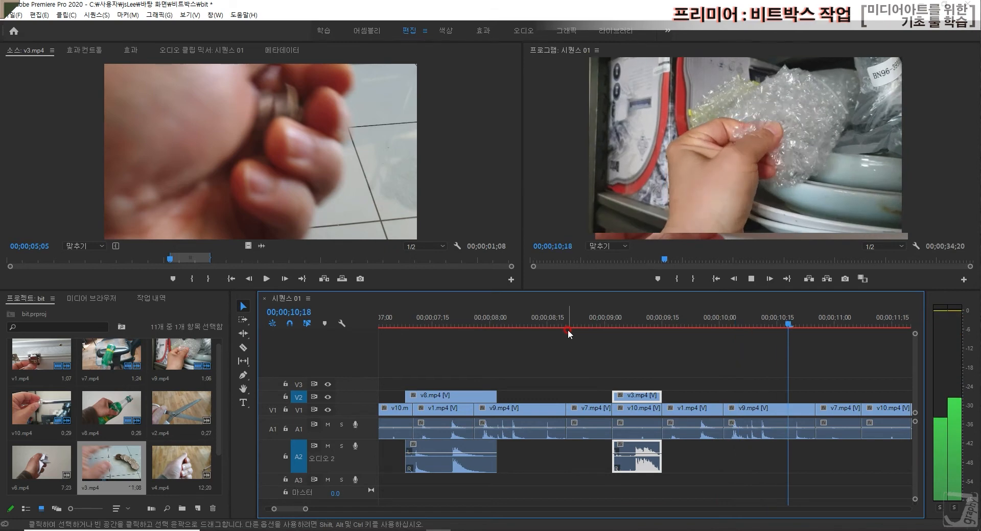
key(space)
key(minus)
key(minus)
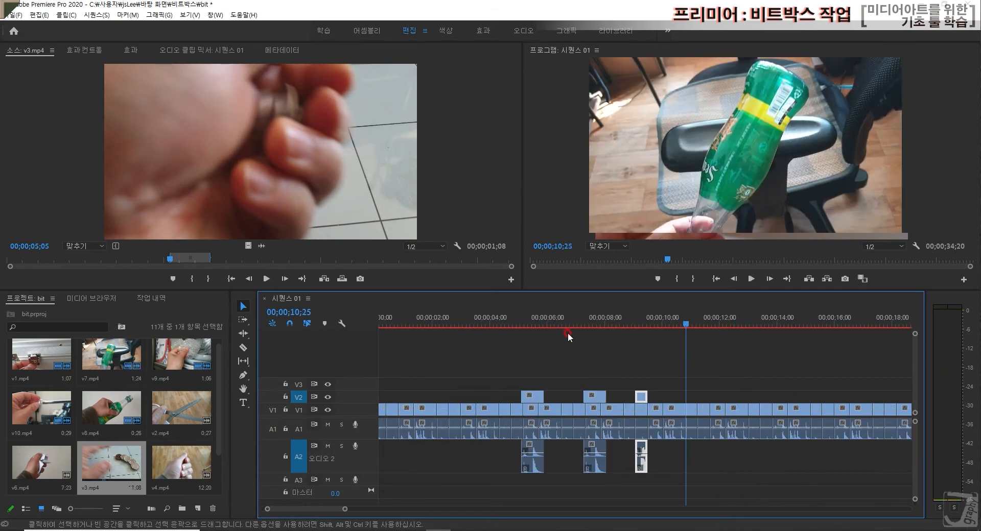
click(610, 321)
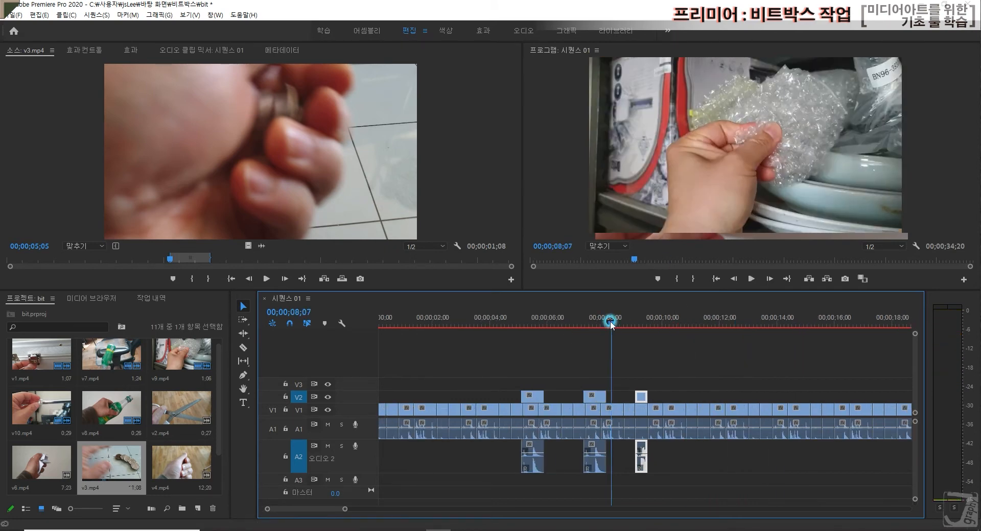
key(space)
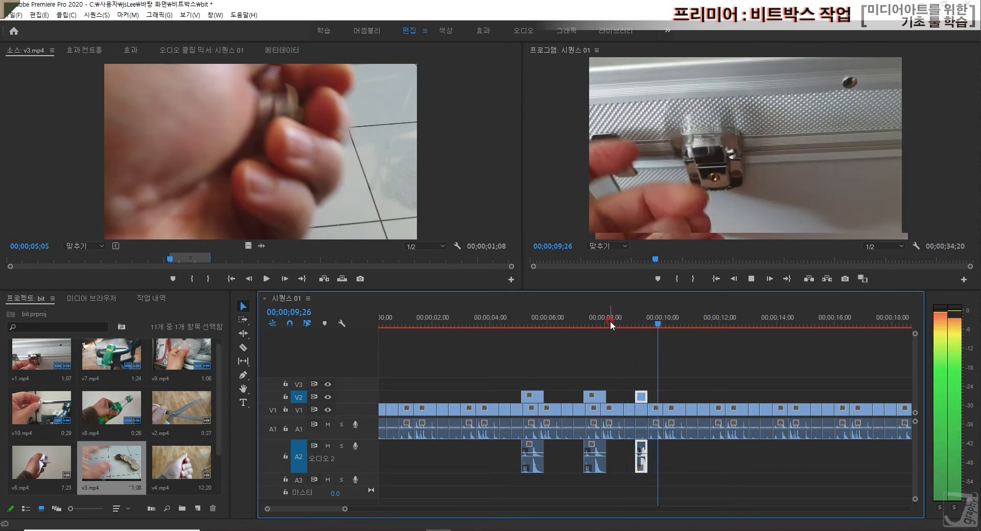
key(space)
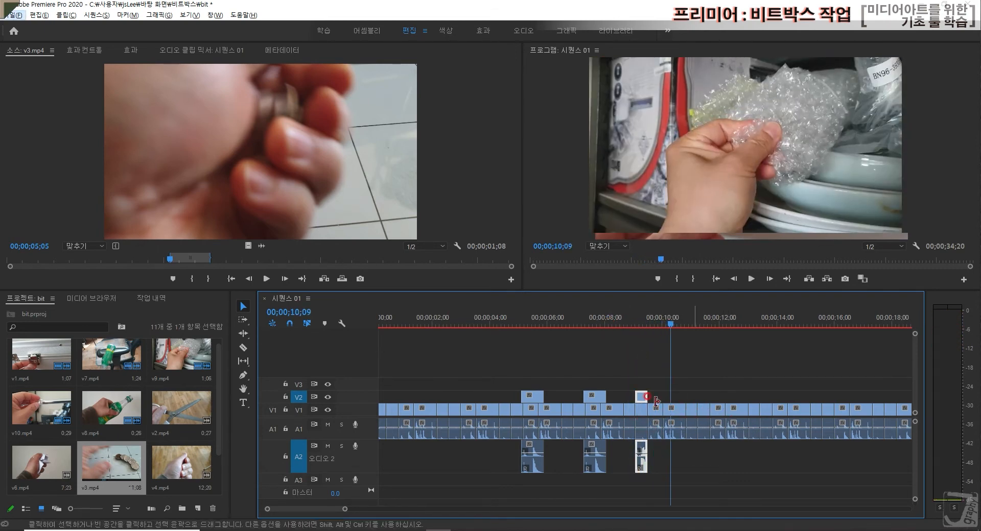
Duplicate the v3.mp4 clip with its audio to about 00;00;11;07 on V2 and A2, and play through both copies.
drag(688, 404, 704, 402)
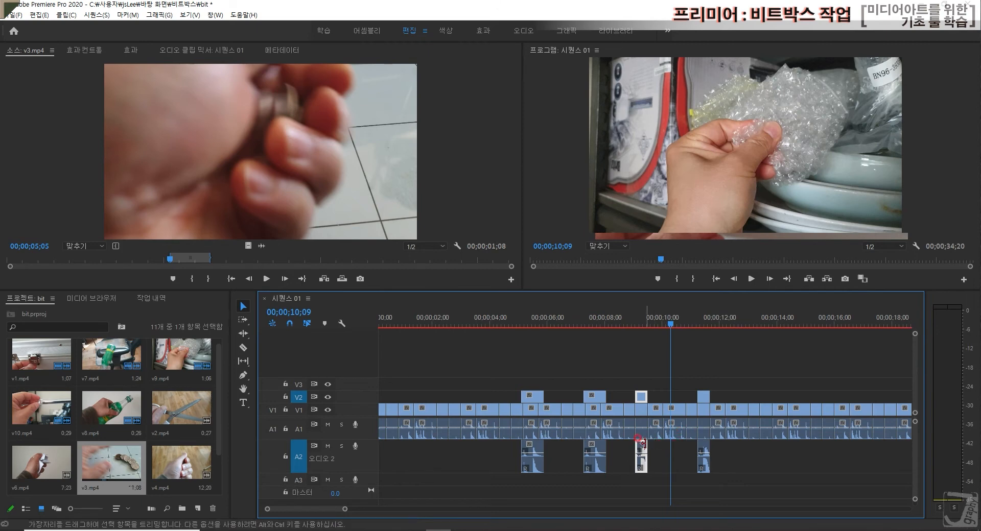
drag(674, 331, 518, 313)
key(space)
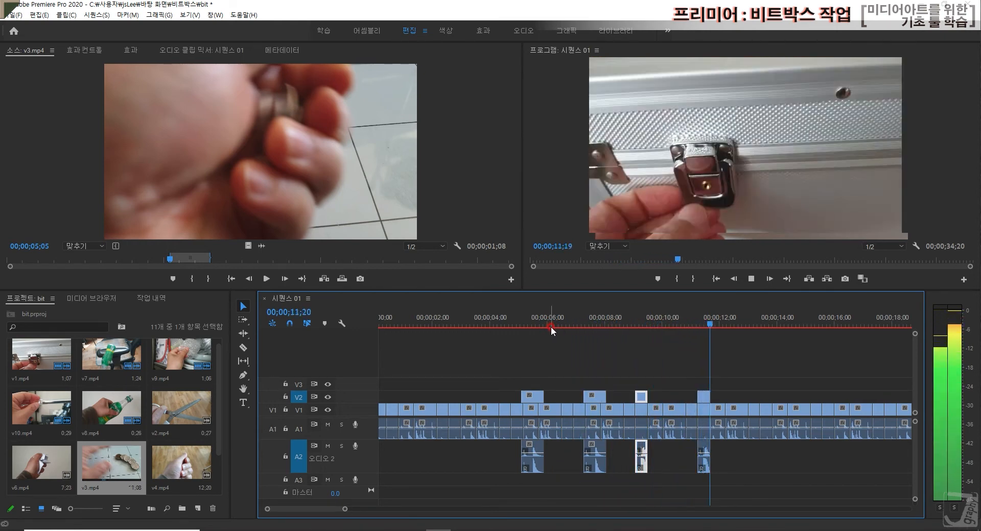
key(space)
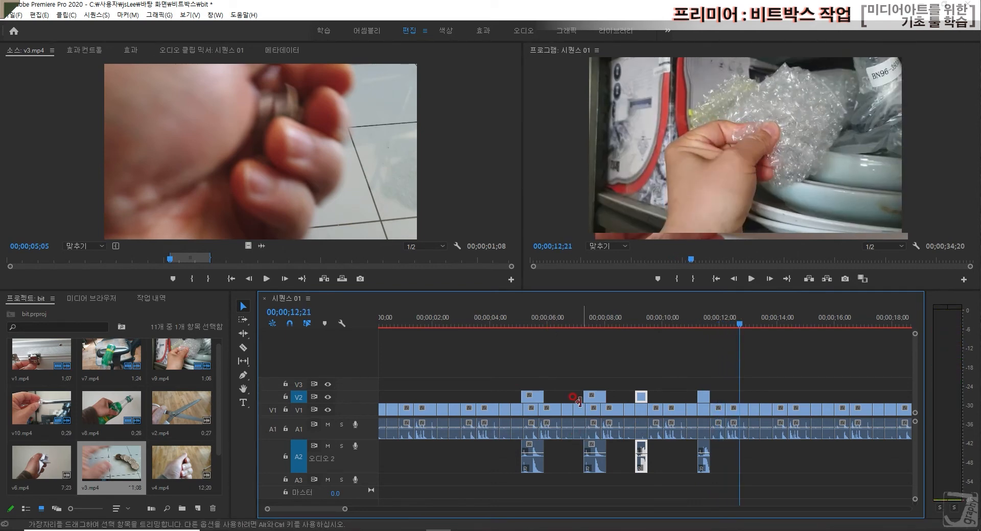
Select and copy both v8.mp4 clips on V2 together with their audio on A2.
drag(512, 375, 606, 456)
click(618, 465)
drag(496, 373, 616, 399)
click(513, 383)
drag(513, 384, 621, 401)
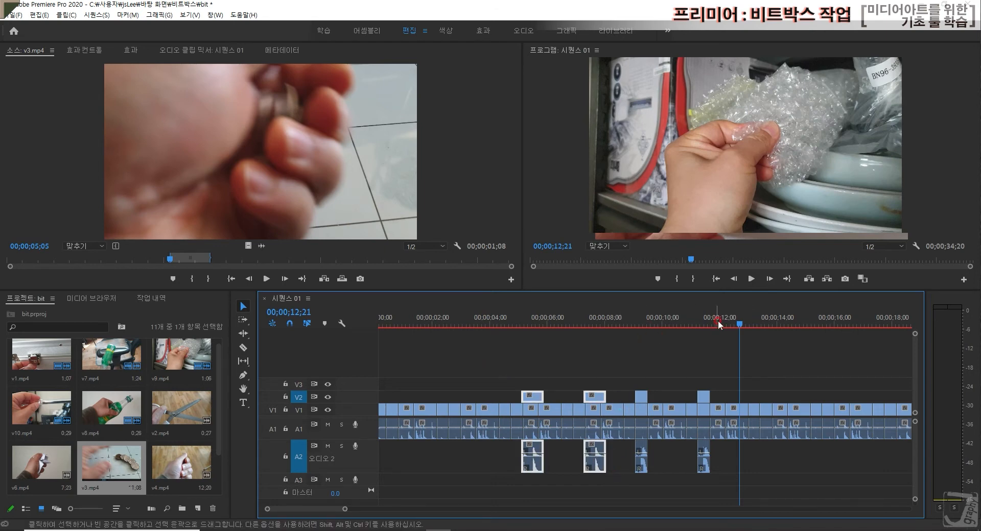
Paste the two copied v8.mp4 clips onto V3 and A3 at 00;00;09;13, near the end of the first v3.mp4 clip.
mouse_move(671, 322)
mouse_down()
mouse_move(654, 321)
mouse_move(670, 323)
mouse_up()
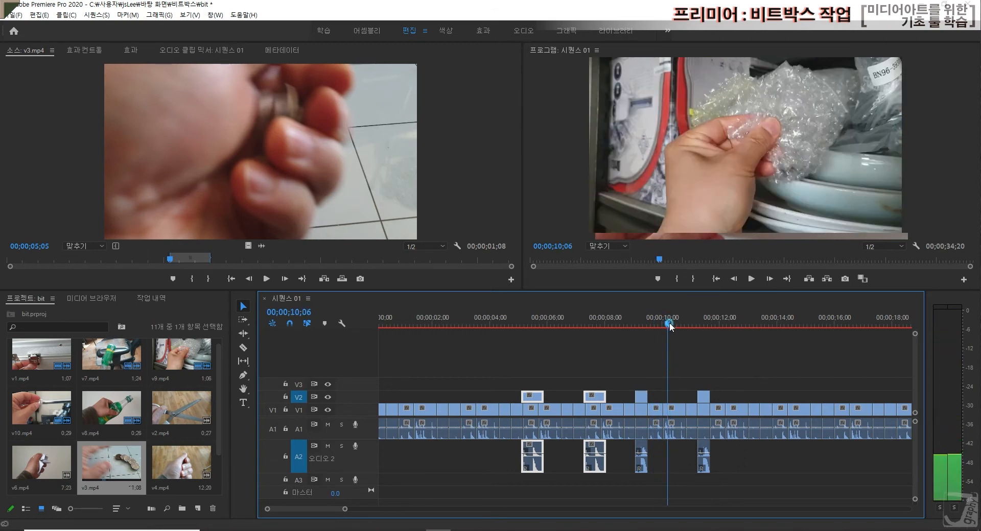
drag(670, 323, 649, 321)
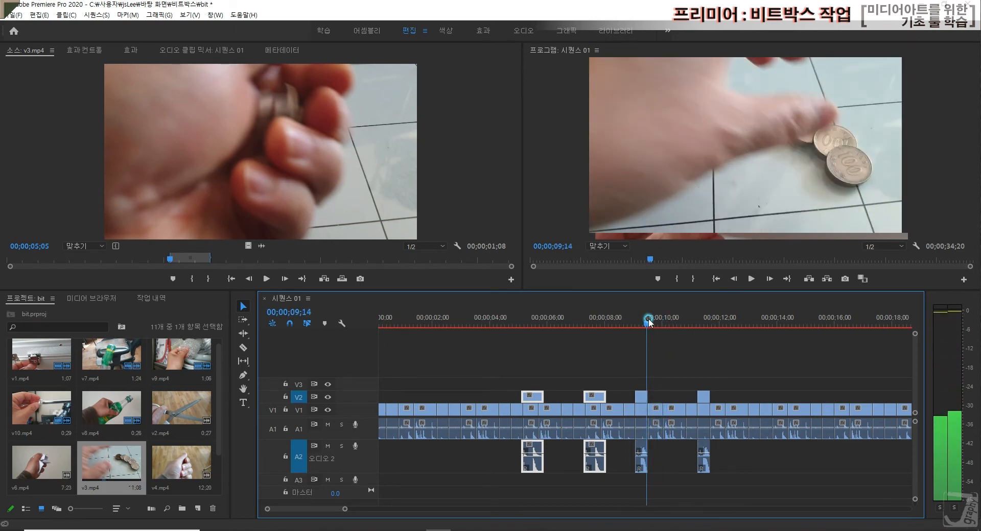
key(equal)
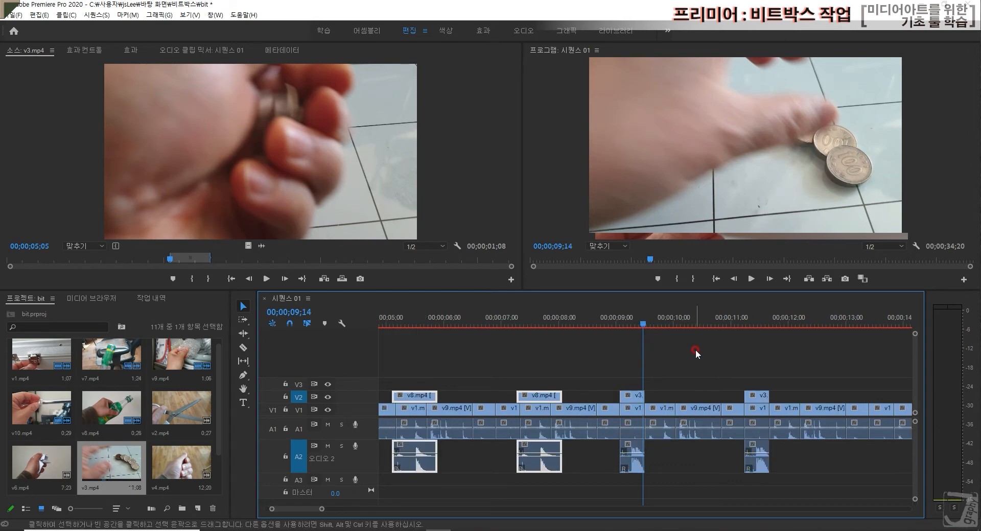
drag(643, 321, 642, 324)
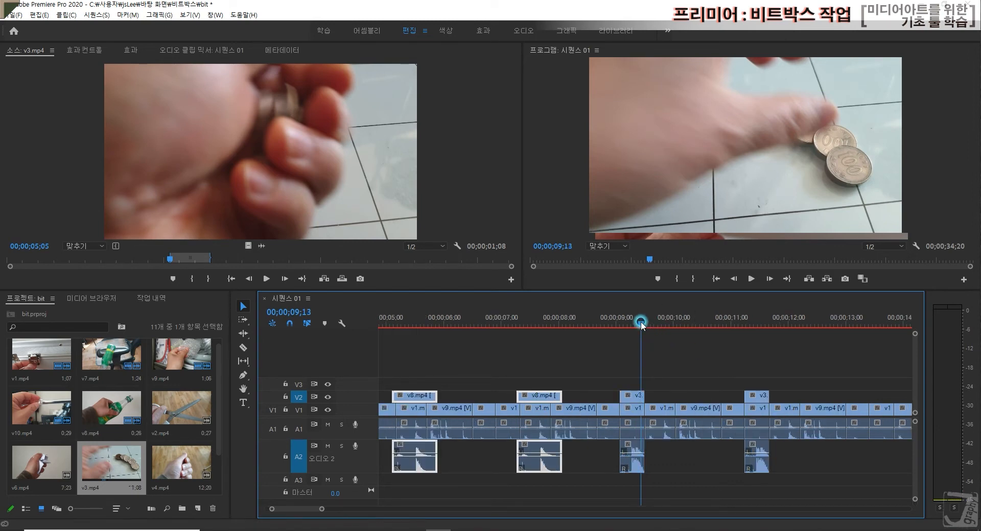
click(300, 398)
click(299, 480)
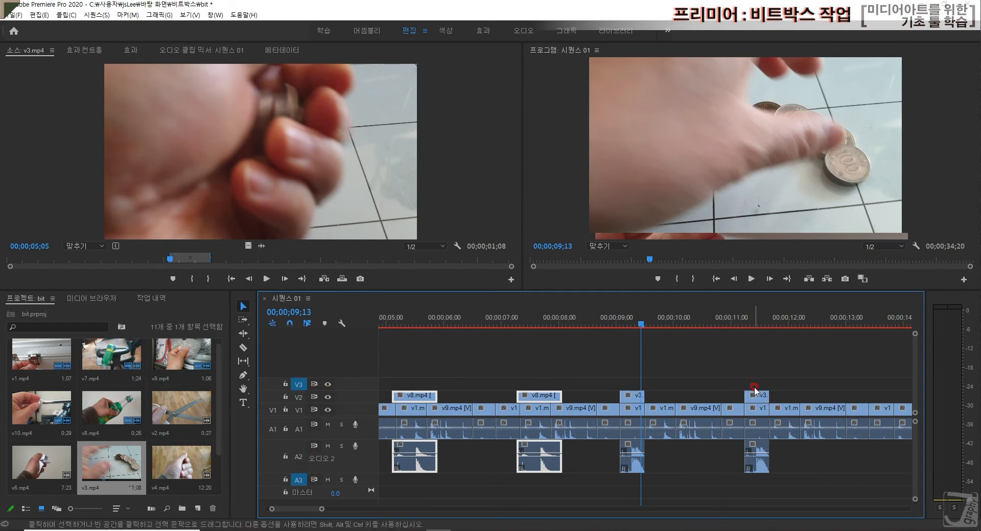
key(ctrl+v)
Inspect the alignment of the pasted v8.mp4 clips, and play the sequence from the first v8.mp4 clip on V2 through them.
drag(672, 315, 666, 319)
key(equal)
key(equal)
key(equal)
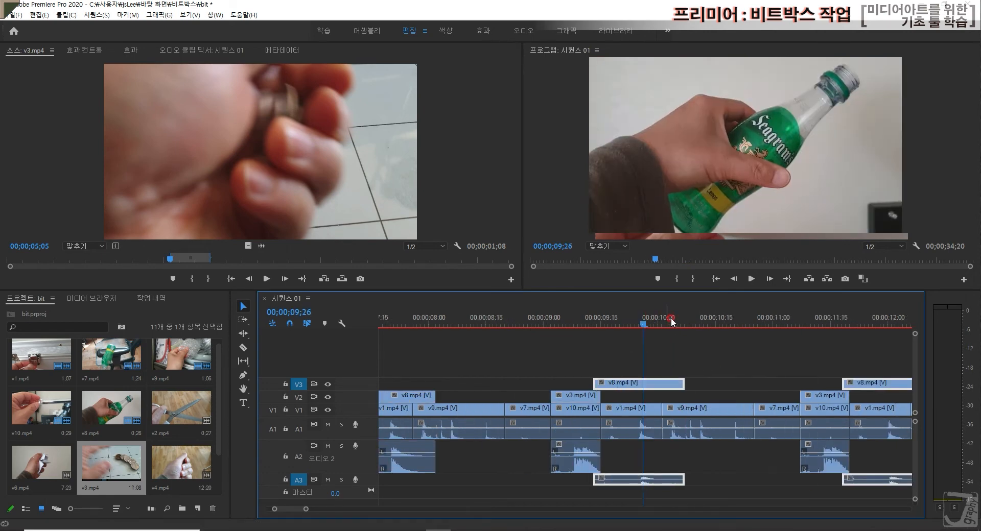
key(minus)
key(minus)
key(minus)
key(minus)
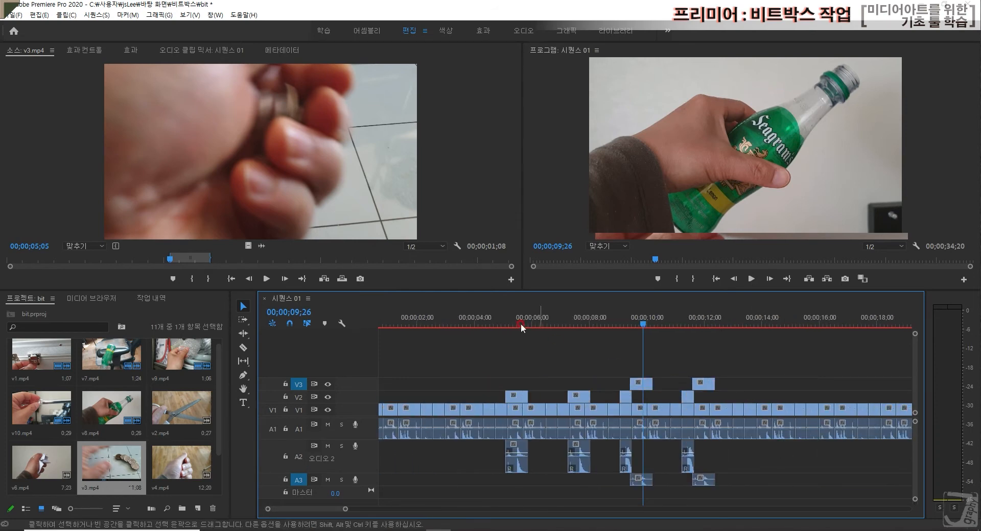
drag(520, 325, 511, 325)
key(space)
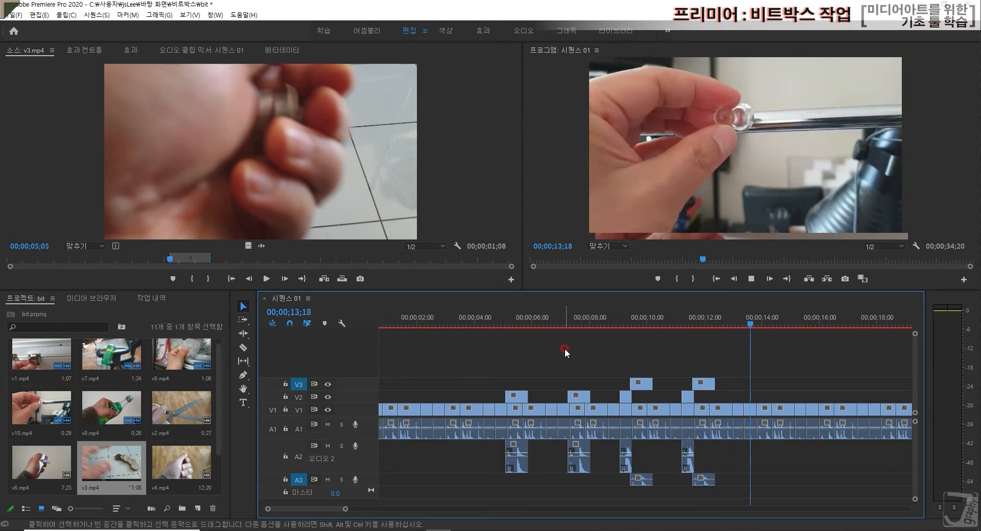
key(space)
Play the sequence from its beginning through all layered clips, and park the playhead at 00;00;12;29.
key(Home)
click(715, 374)
key(space)
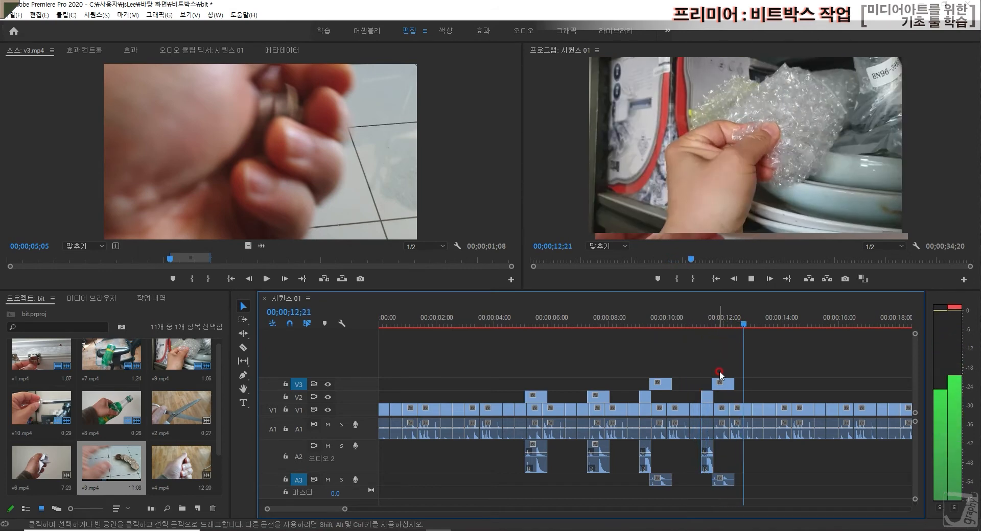
key(space)
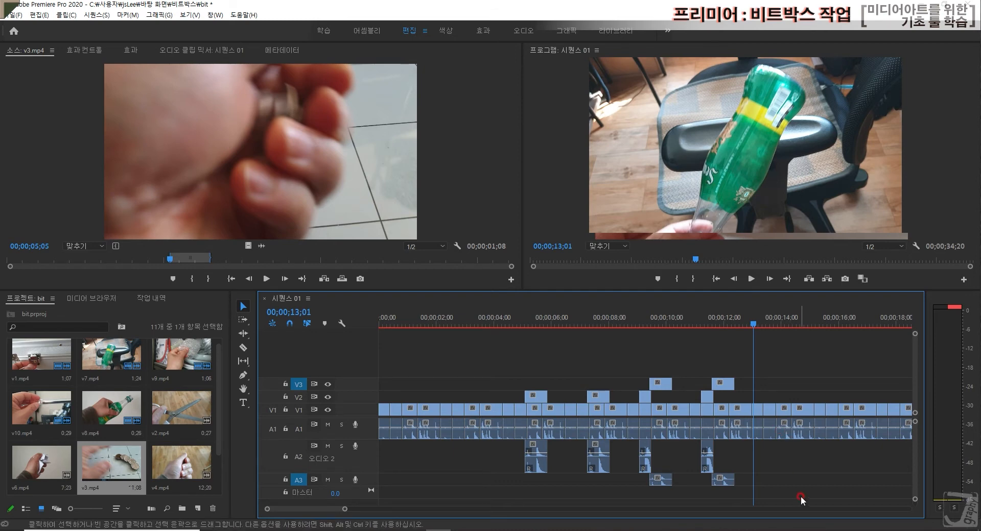
click(728, 313)
drag(728, 312, 752, 312)
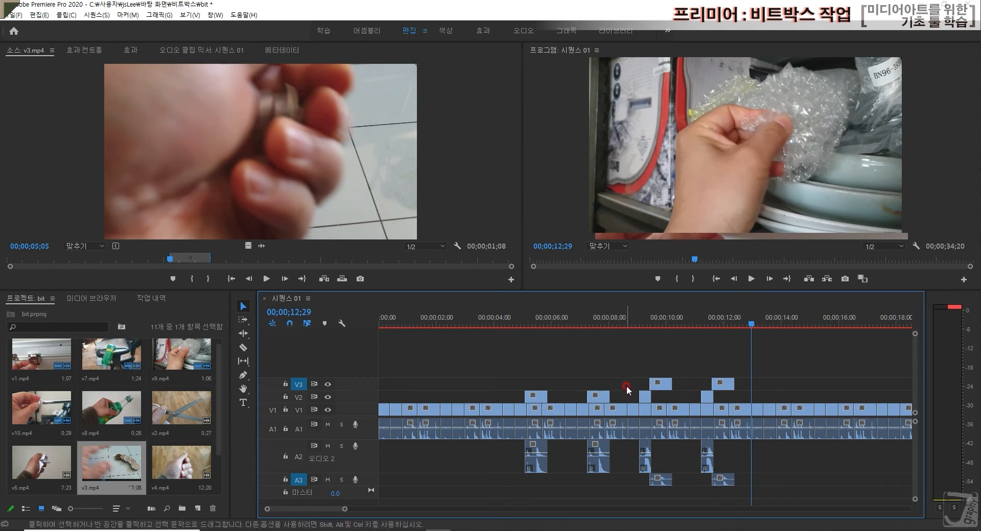
Delete all the clips that follow the playhead at 00;00;12;29 through the end of the sequence.
drag(623, 364, 750, 491)
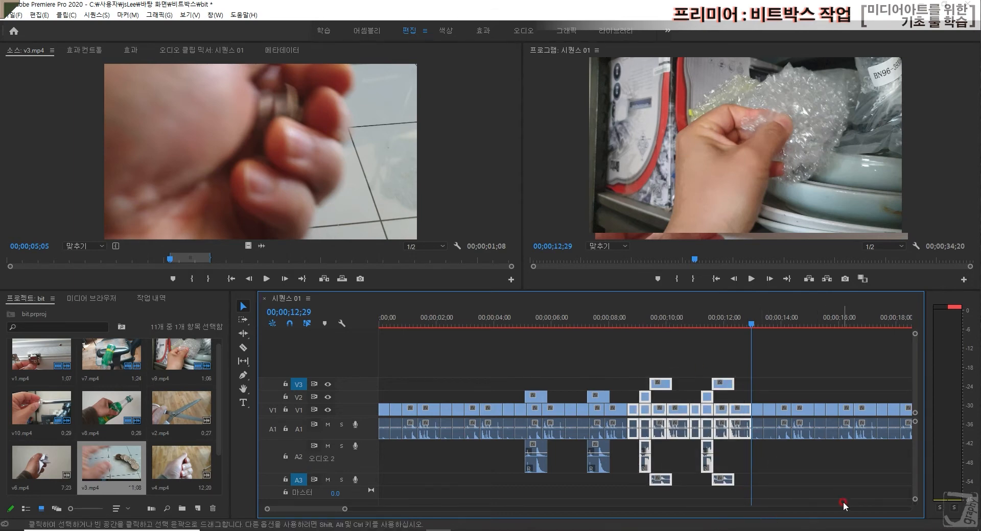
key(minus)
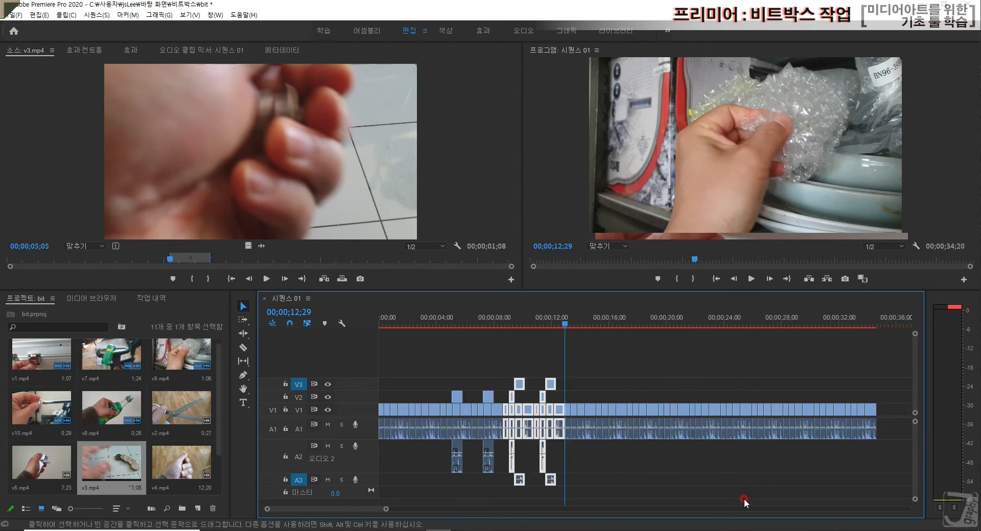
drag(893, 449, 564, 371)
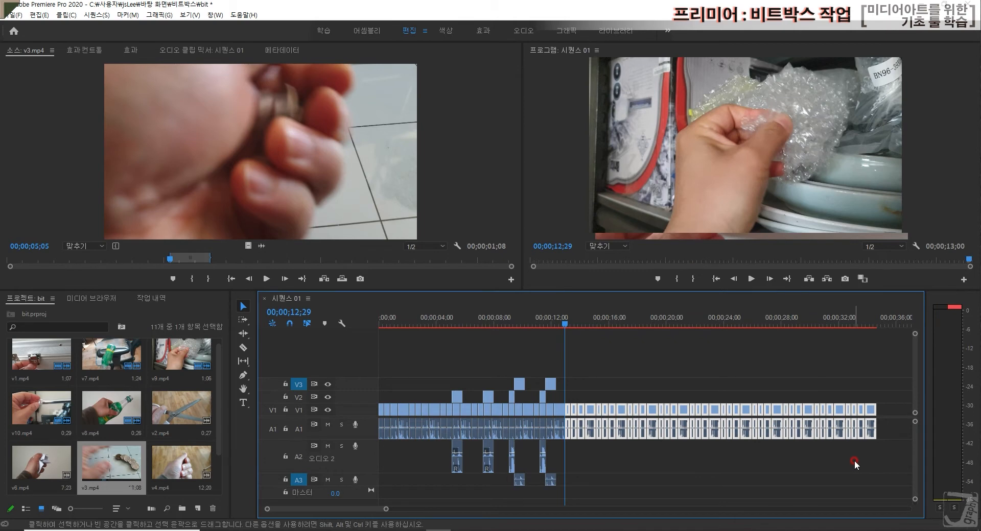
key(Delete)
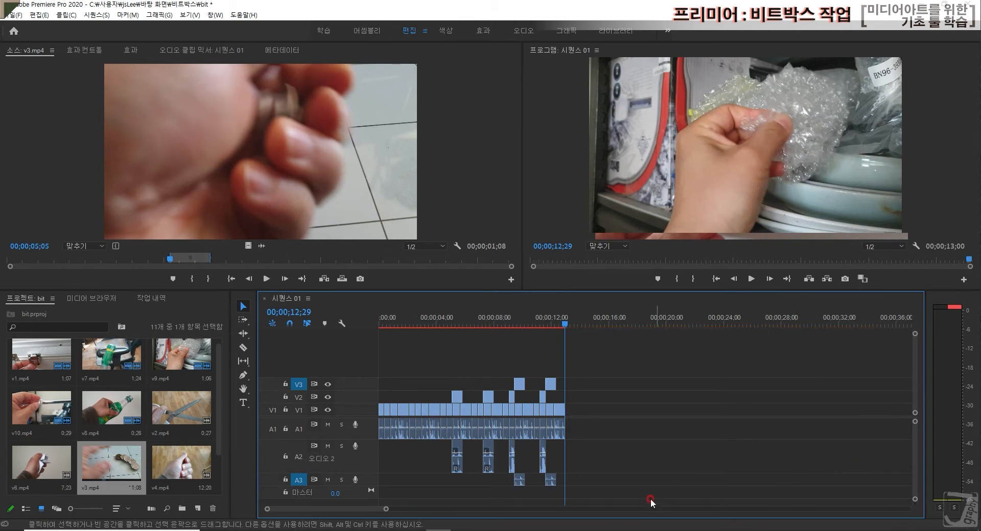
Try to duplicate the last two layered beat patterns at 00;00;13;00, and undo the paste.
drag(585, 480, 500, 353)
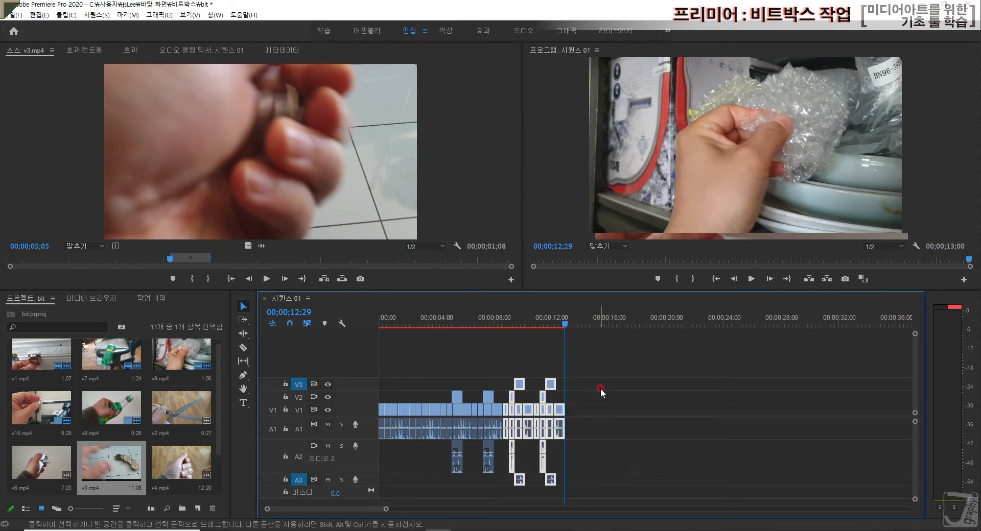
key(=)
key(=)
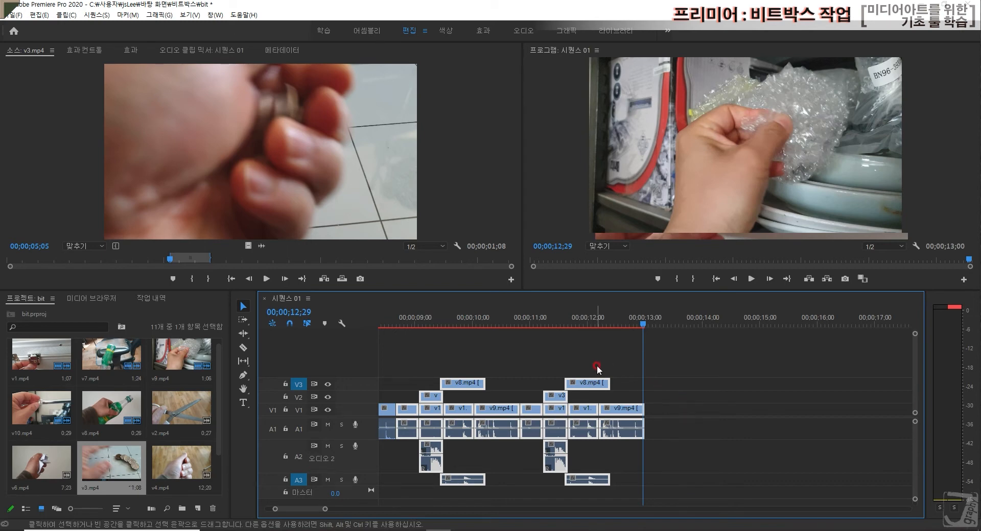
click(647, 324)
drag(655, 323, 644, 327)
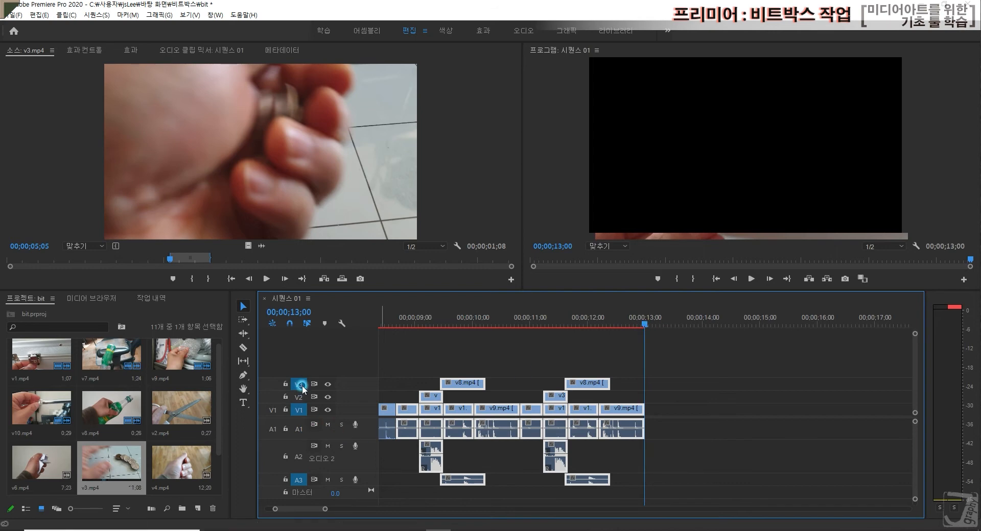
click(717, 479)
key(ctrl+v)
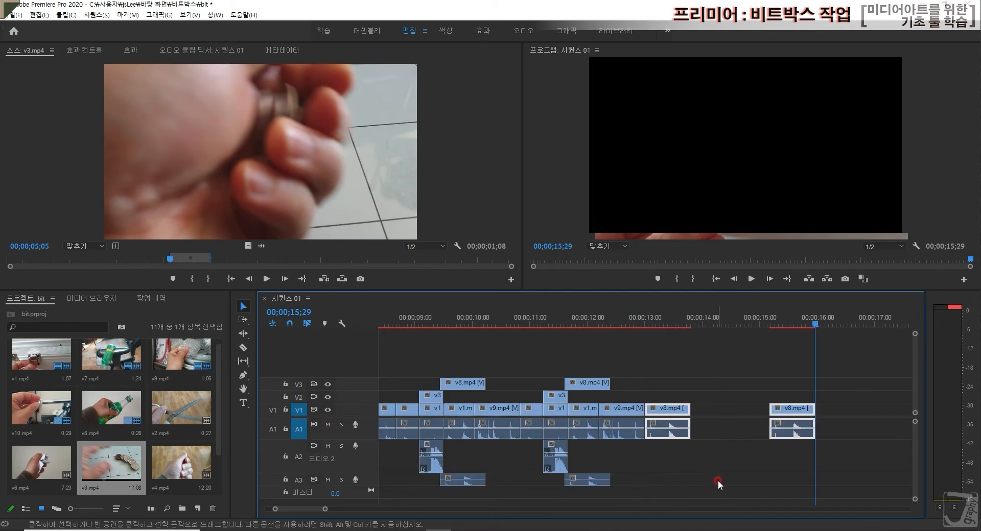
key(ctrl+z)
Paste a copy of the last two beat patterns, without the opening v7.mp4 clip, at 00;00;13;00 and play back the join.
drag(679, 483, 429, 362)
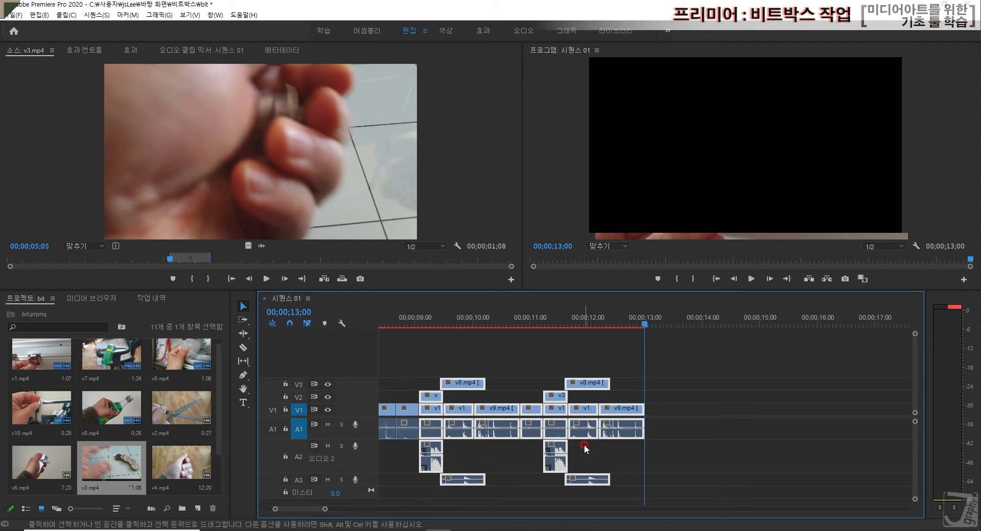
key(ctrl+v)
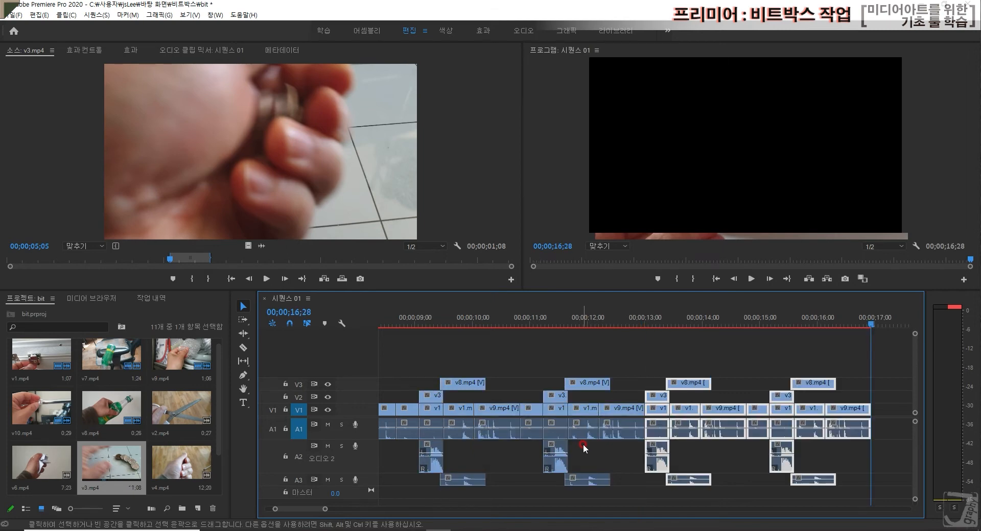
key(minus)
click(523, 320)
key(space)
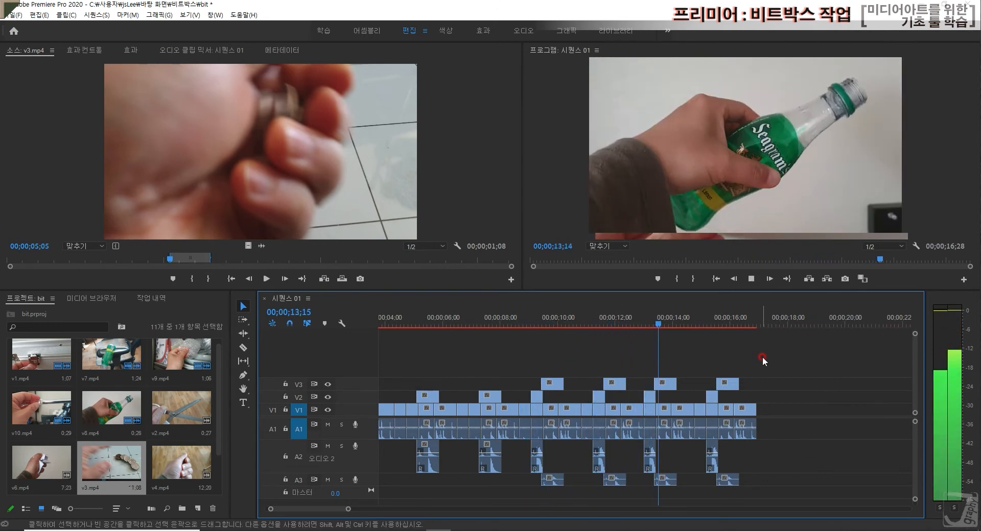
click(614, 323)
drag(612, 322, 509, 312)
key(space)
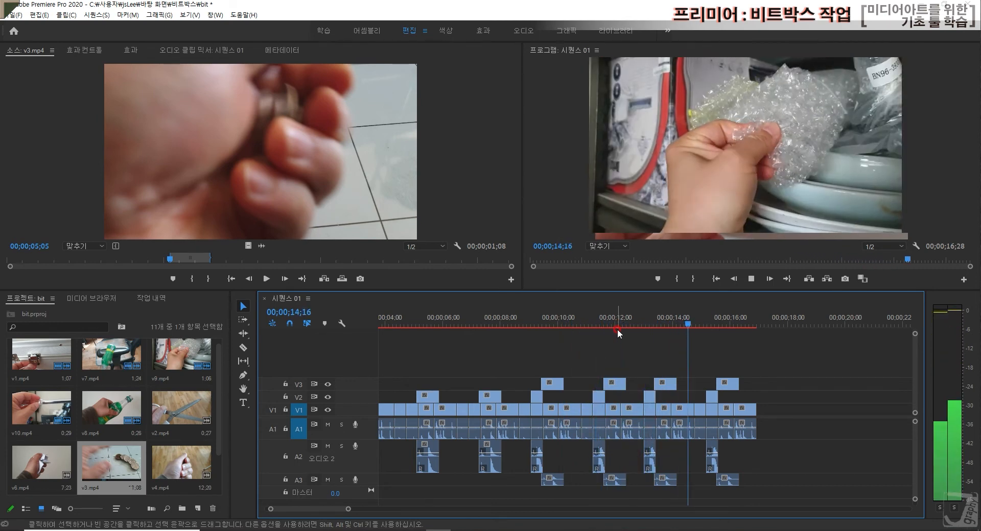
key(space)
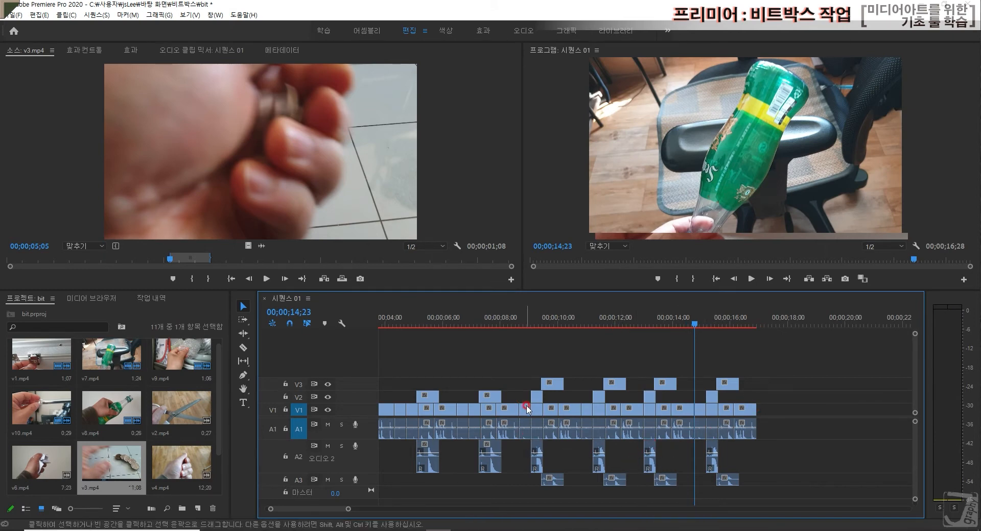
Delete all the pasted clips after 00;00;13;00 on every track.
drag(789, 481, 648, 339)
key(Delete)
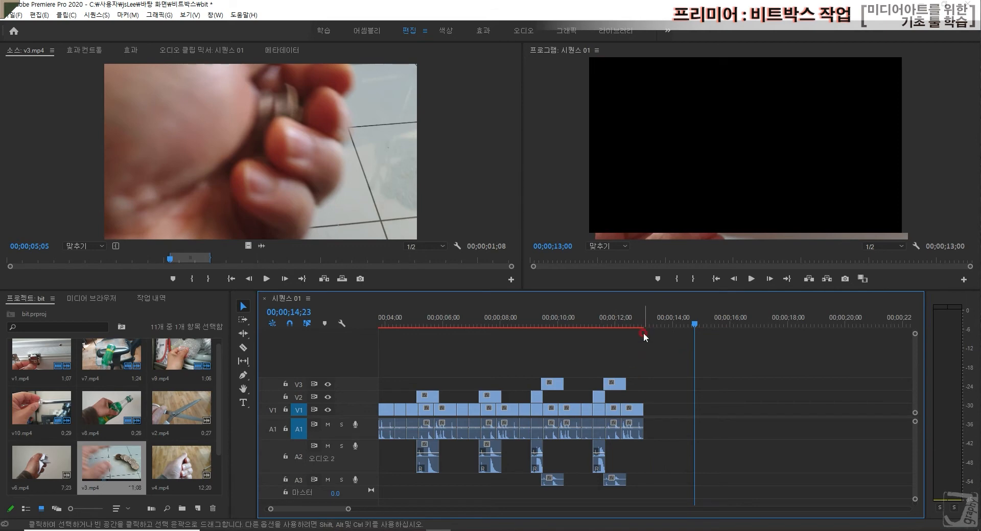
Duplicate the last two complete beat patterns, including the opening v7.mp4 clip and all layered tracks, at 00;00;13;00.
click(646, 318)
click(660, 477)
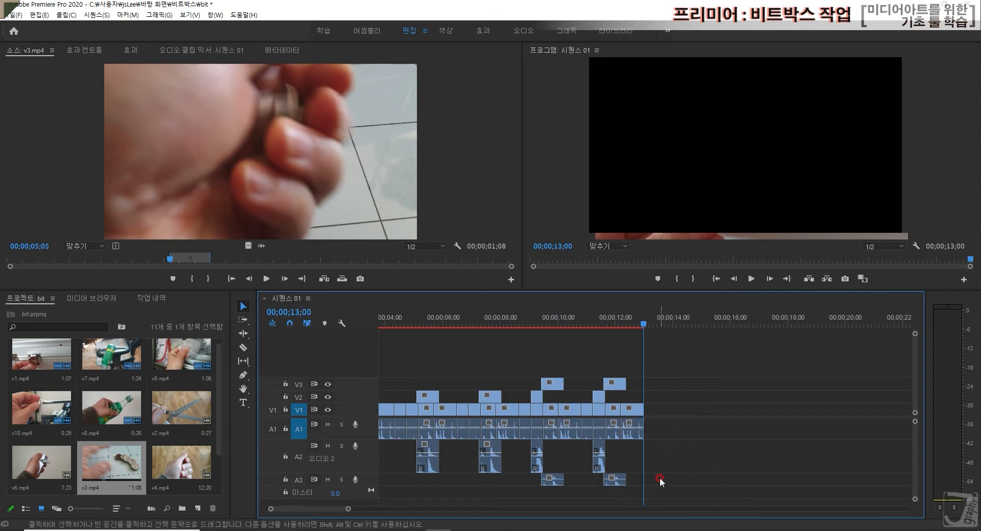
drag(662, 483, 523, 352)
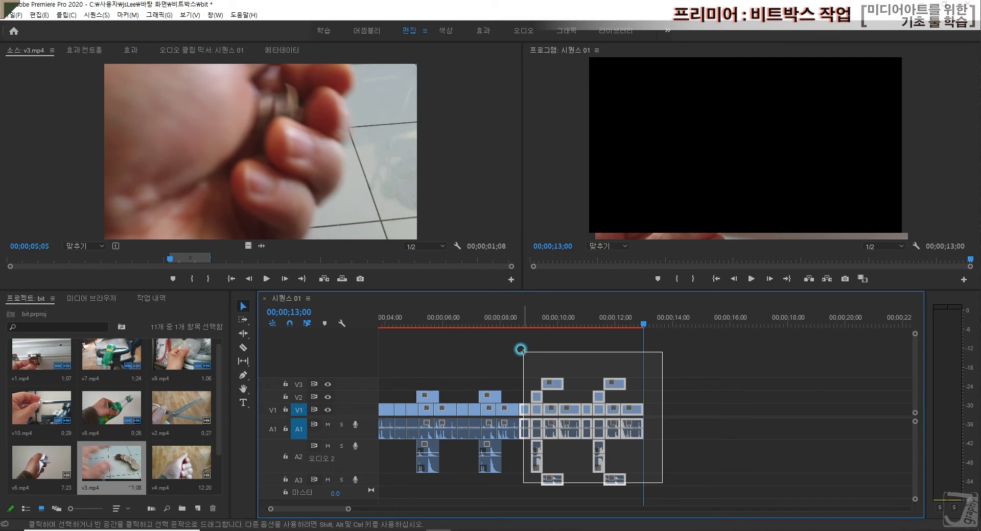
drag(521, 351, 521, 351)
click(550, 433)
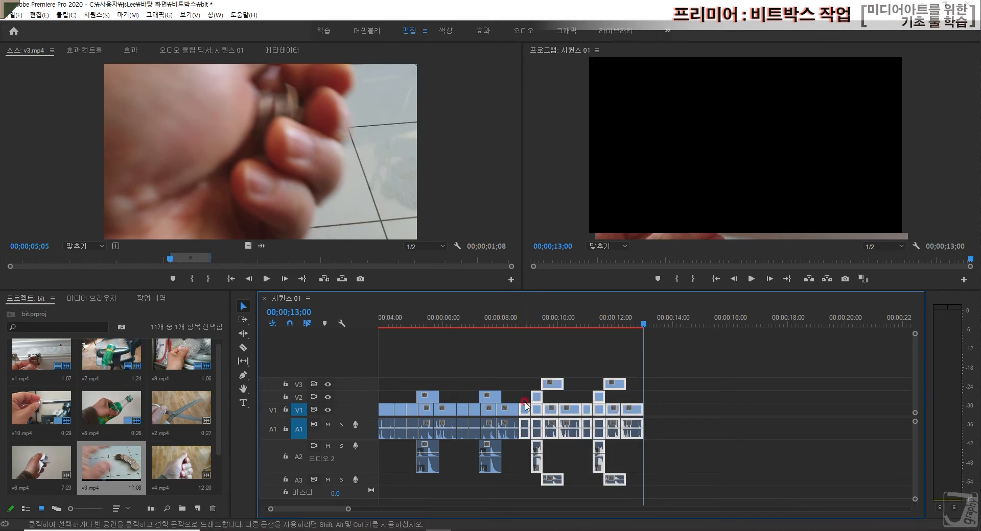
click(525, 450)
drag(711, 485, 521, 331)
key(ctrl+v)
click(830, 377)
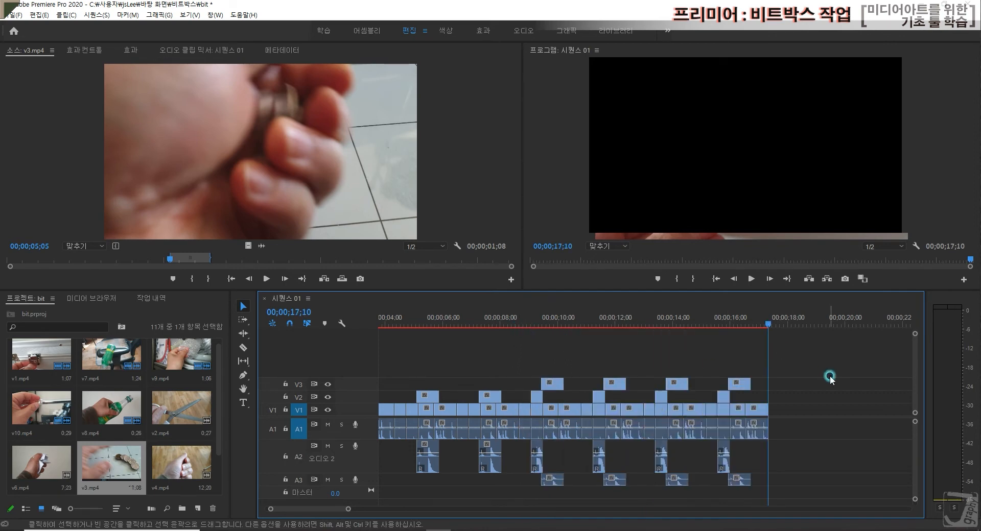
Play back the sequence across the join at 00;00;13;00 to check the rhythm.
click(502, 324)
key(space)
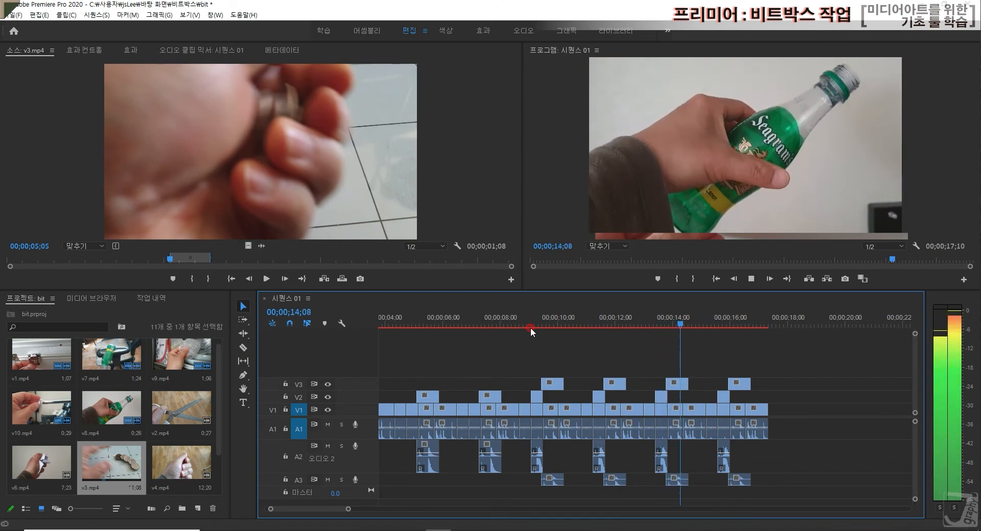
key(space)
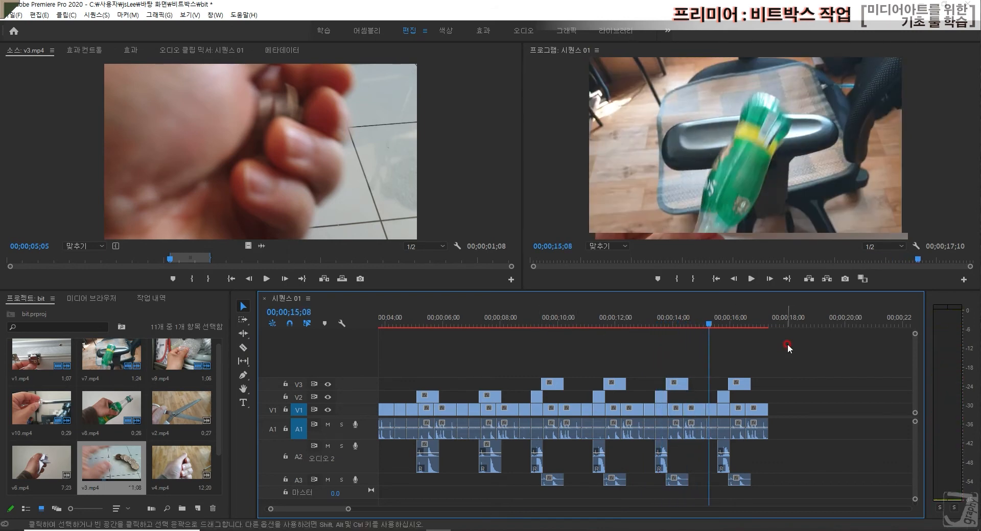
Move the playhead to 00;00;13;03 and select the v7.mp4 clip there on V1.
scroll(788, 342, up, 2)
click(519, 320)
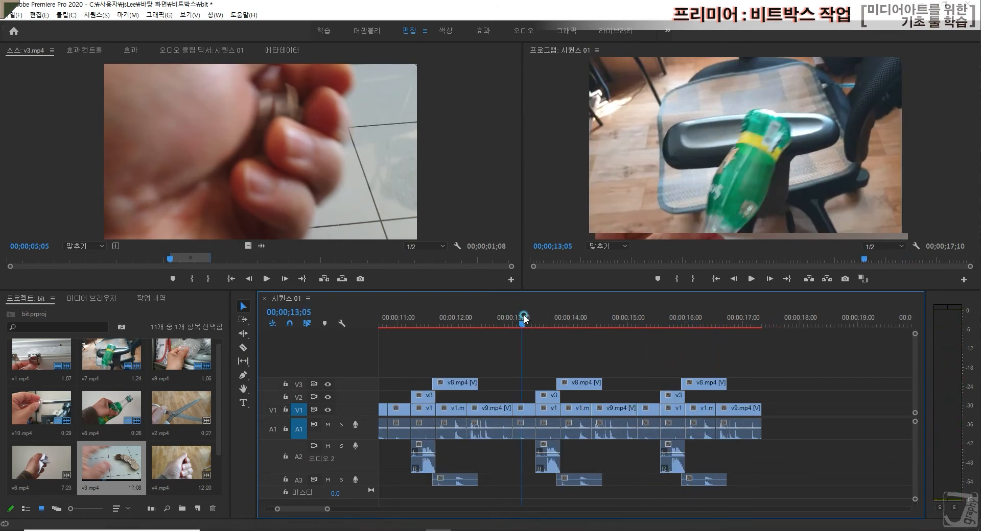
click(523, 430)
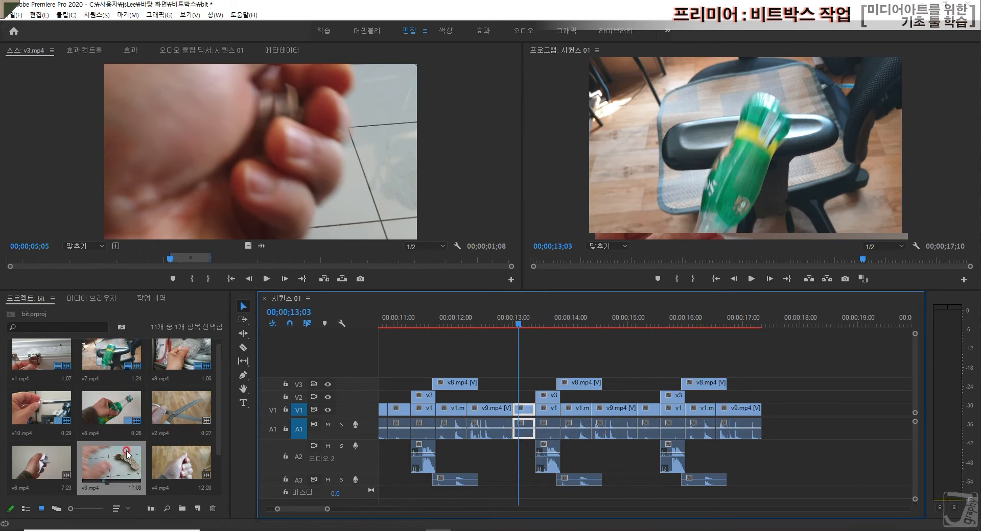
Open v5.mp4 in the Source monitor, play it, and mark its Out point at 00;00;00;24.
scroll(167, 458, down, 1)
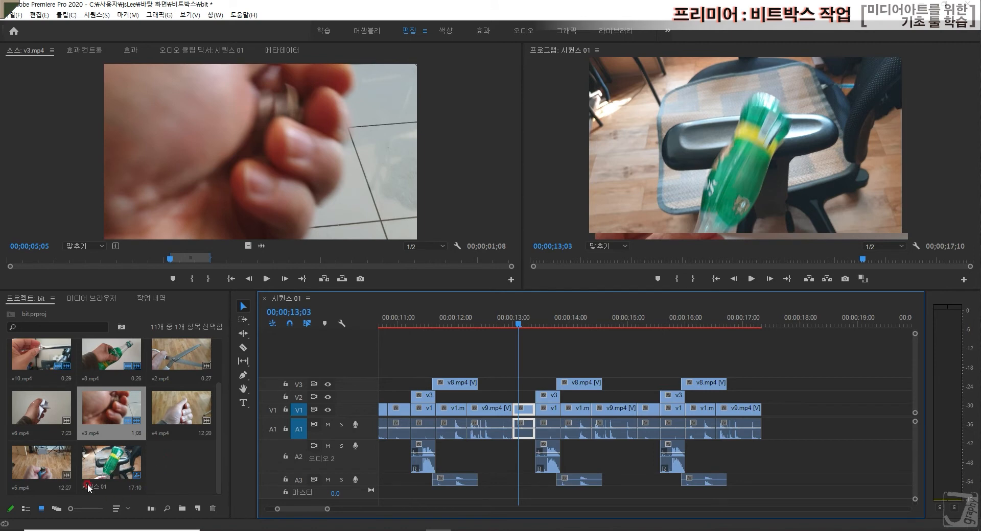
click(46, 471)
double_click(38, 461)
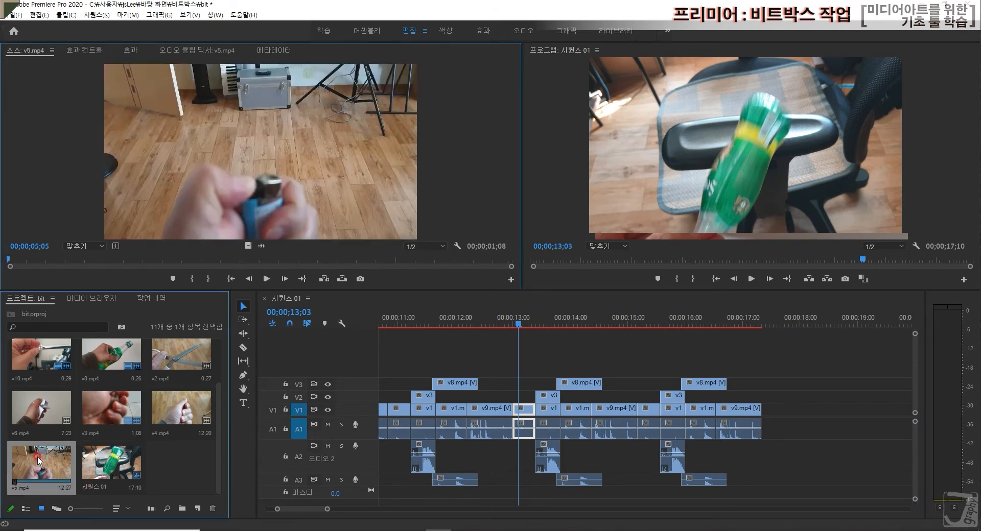
key(space)
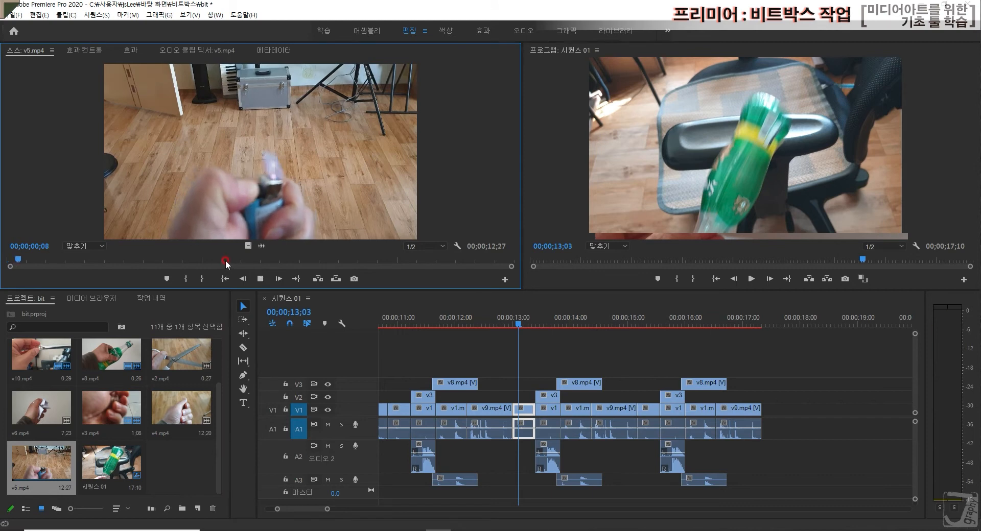
click(201, 279)
Place the marked v5.mp4 range on a new V4 track above the v7.mp4 clip, spanning the playhead at 00;00;13;03.
drag(446, 293, 505, 387)
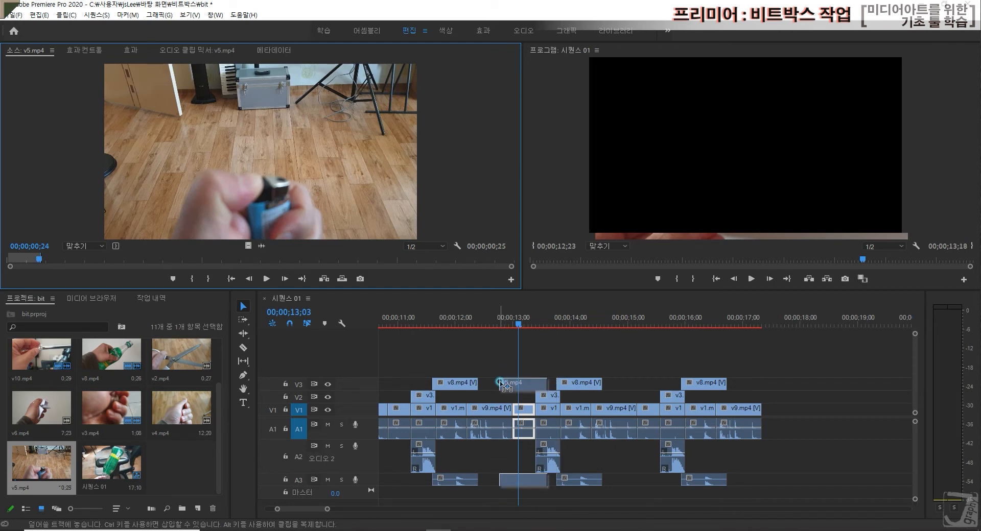
drag(501, 383, 576, 366)
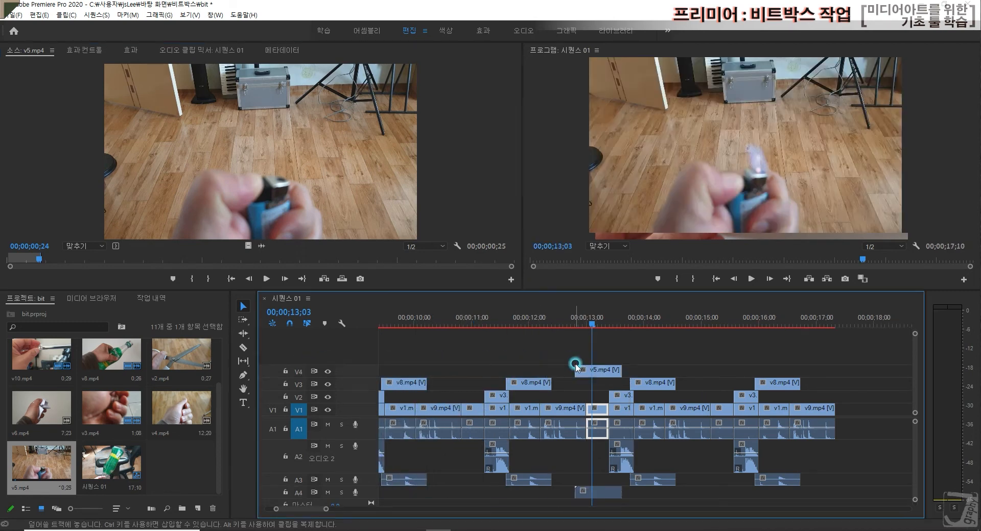
Add 2 video tracks after Video 4 and 2 audio tracks after Audio 4, and reduce the height of track A2.
right_click(342, 356)
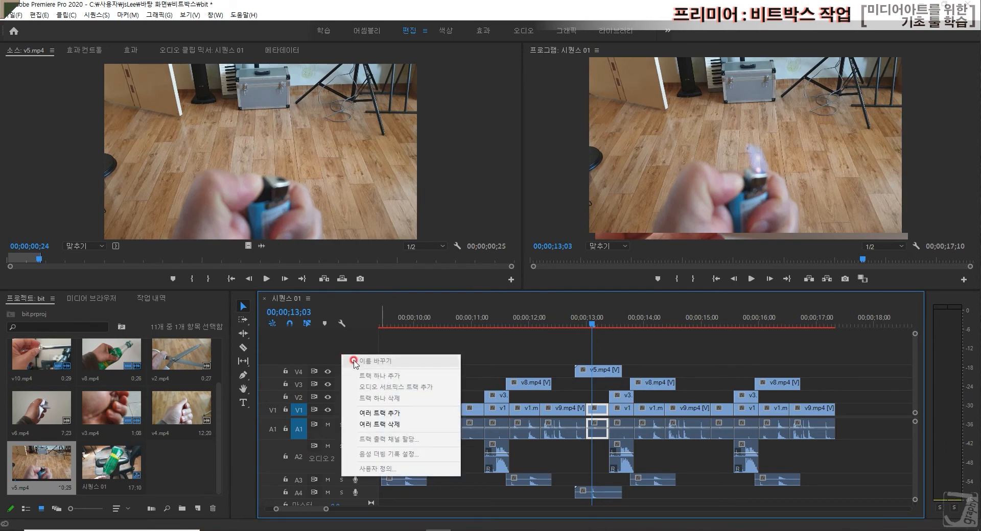
click(395, 413)
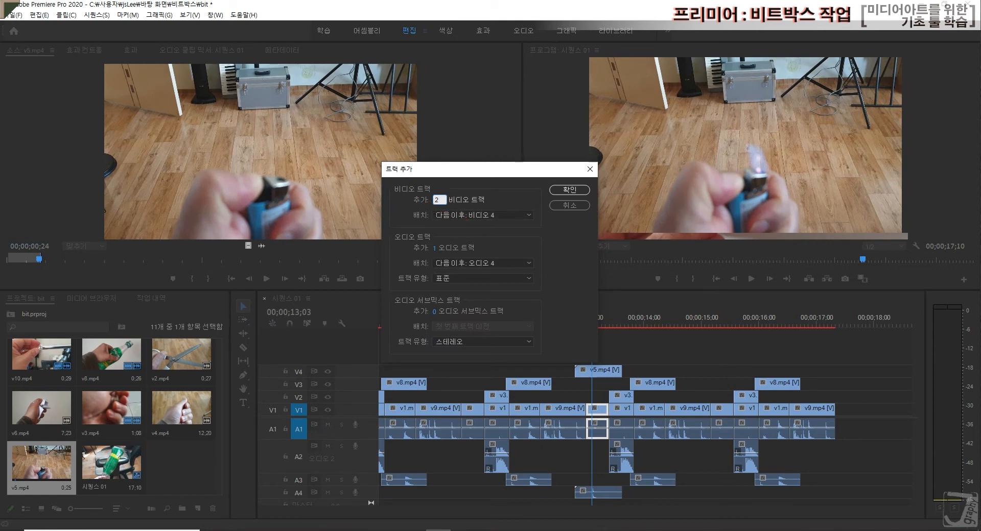
click(433, 248)
text(2)
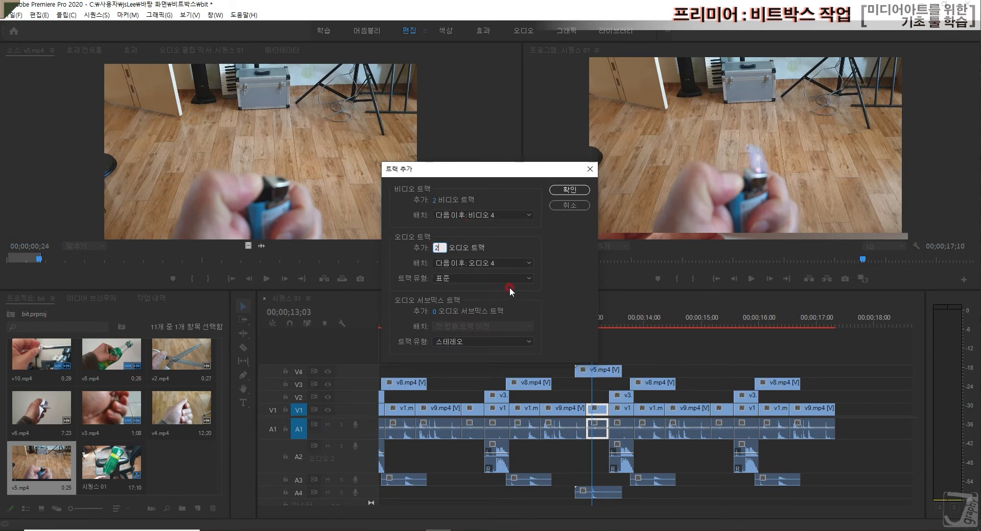
click(568, 190)
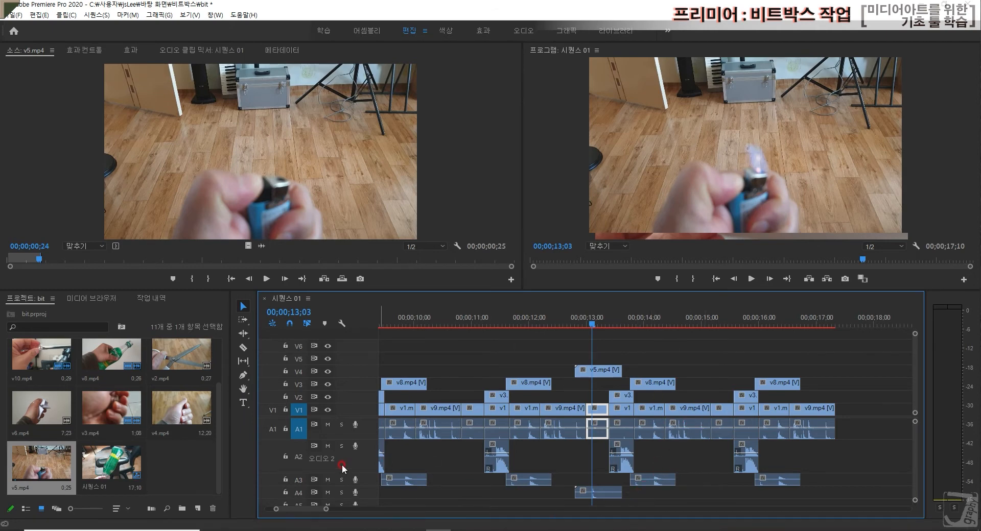
drag(348, 473, 348, 466)
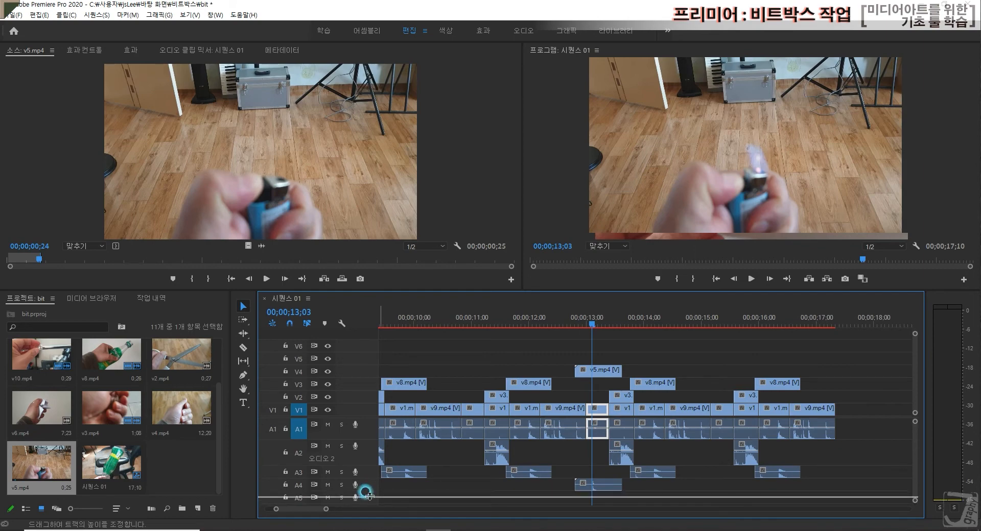
Shift the v5.mp4 clip on V4 one frame later and trim its end to the start of the v10.mp4 clip.
key(=)
key(=)
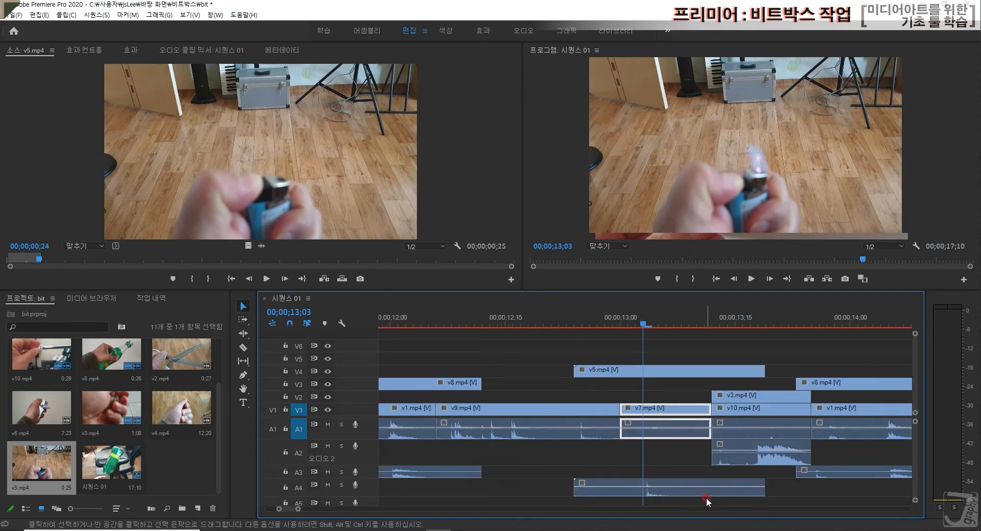
key(equal)
mouse_move(657, 331)
mouse_down()
mouse_move(668, 331)
mouse_move(659, 331)
mouse_up()
drag(679, 490, 695, 489)
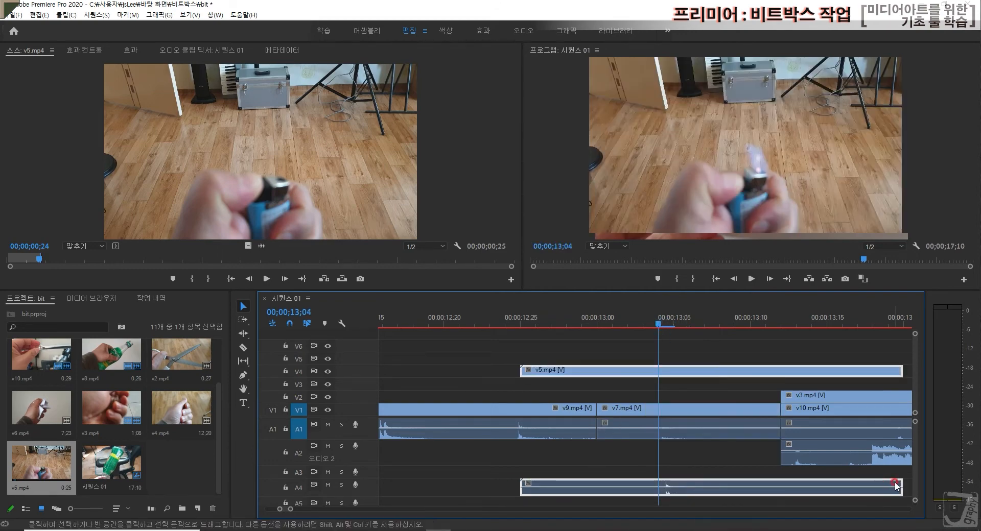
drag(901, 486, 779, 485)
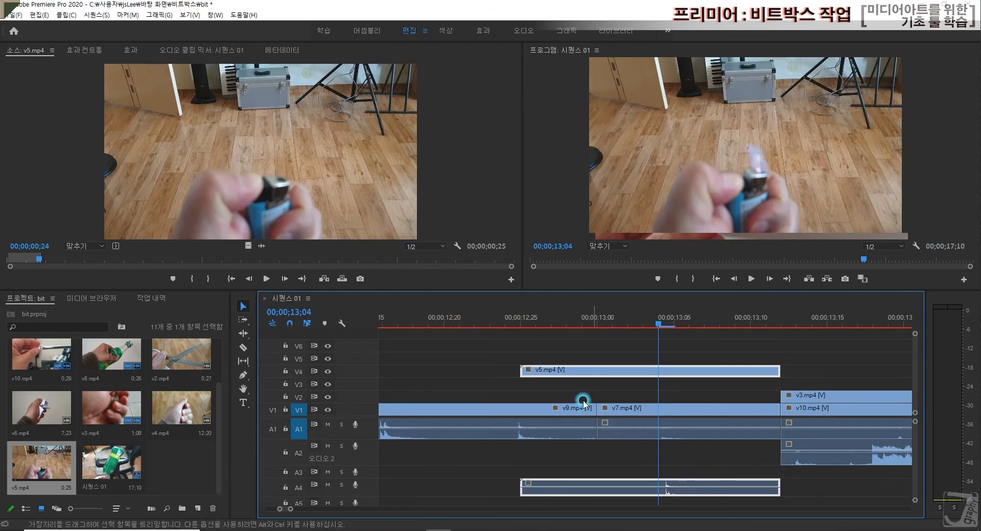
Trim the start of v5.mp4 to the start of v7.mp4 and move its video to V2 and its audio to A2.
drag(521, 372, 598, 384)
drag(689, 398, 691, 415)
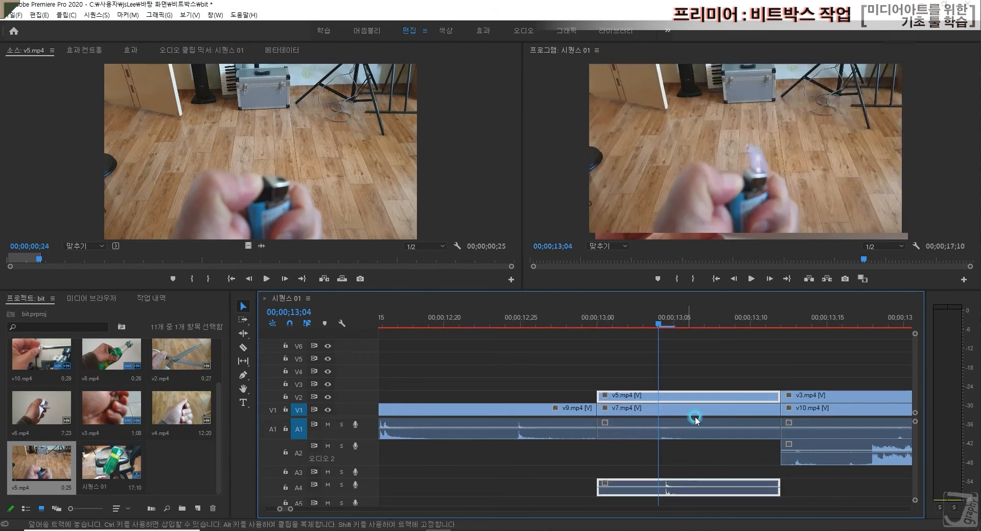
drag(699, 487, 701, 451)
click(808, 495)
Duplicate the v5.mp4 clip onto V2 and A2 above the v7.mp4 clip of the following beat pattern, directly before its v3.mp4 clip.
key(minus)
key(minus)
key(minus)
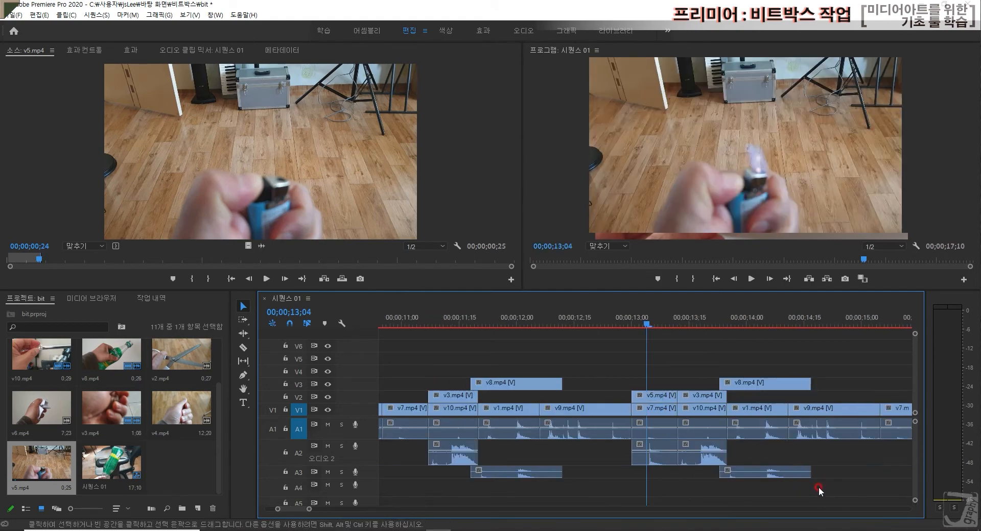
click(649, 398)
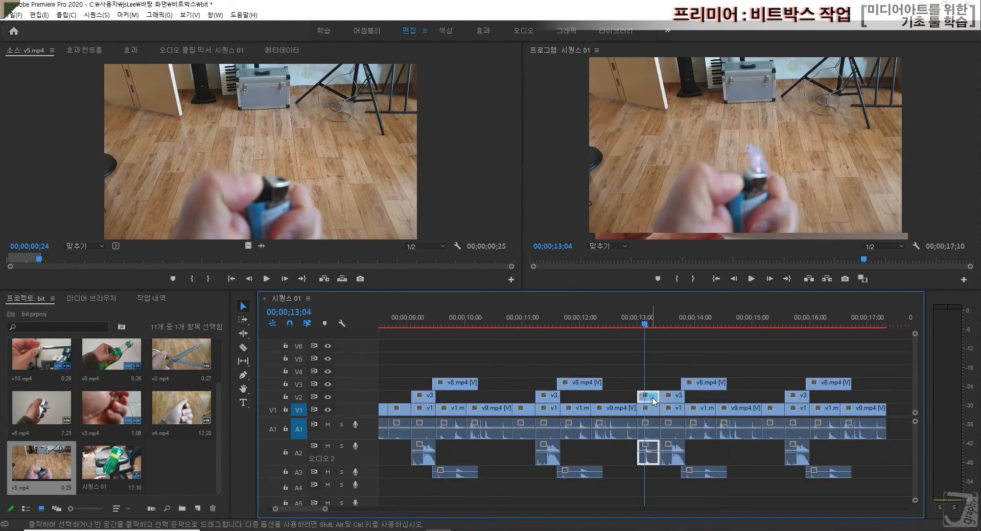
drag(649, 398, 780, 399)
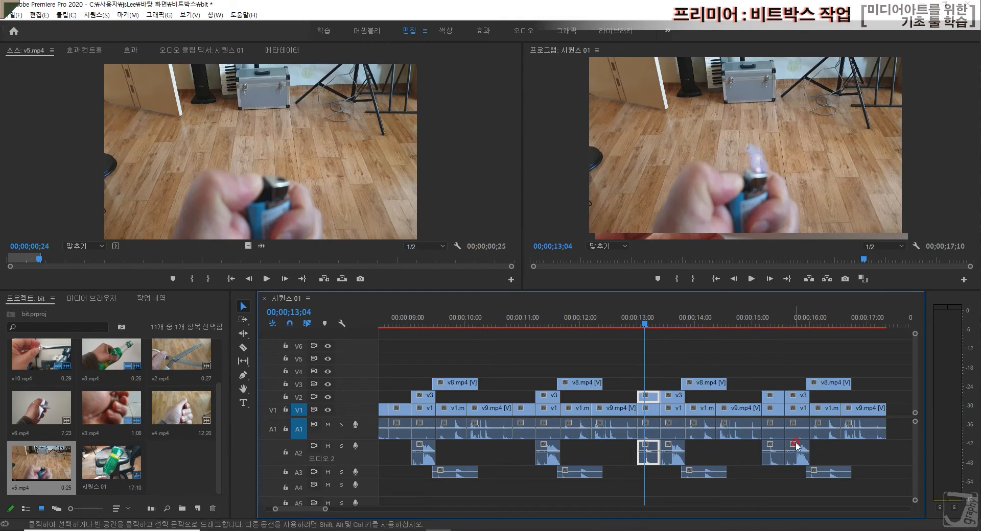
click(874, 461)
Play back the sequence from 00;00;13;00 to check both v5.mp4 clips against the beat.
click(640, 323)
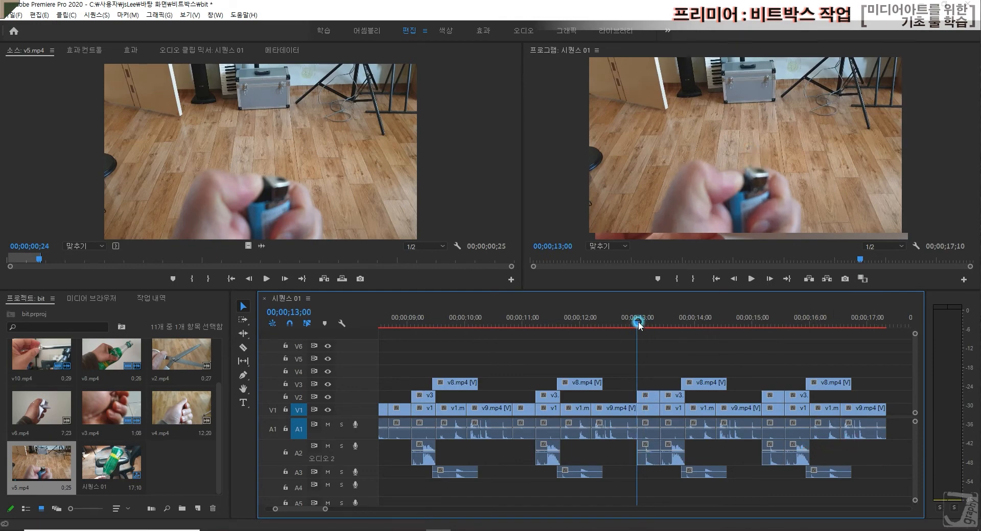
key(space)
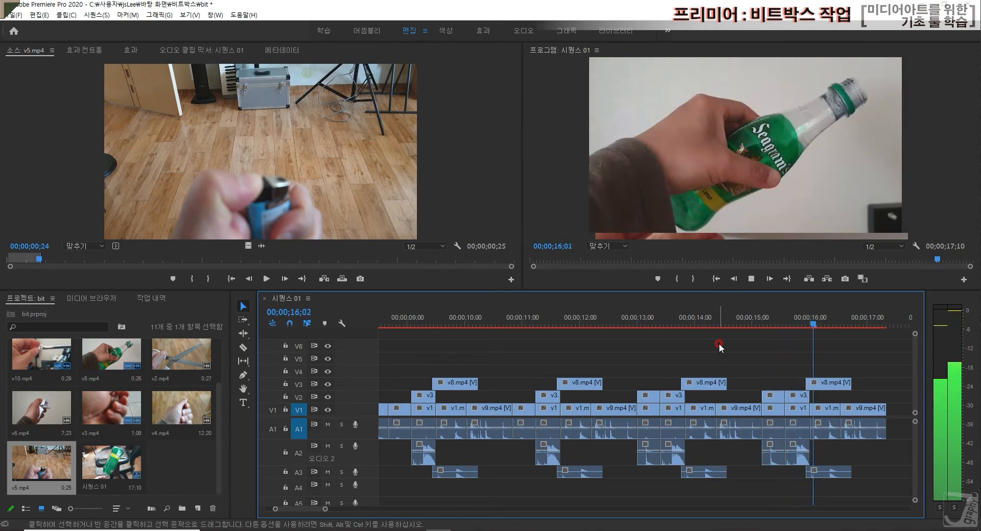
drag(603, 321, 627, 324)
key(space)
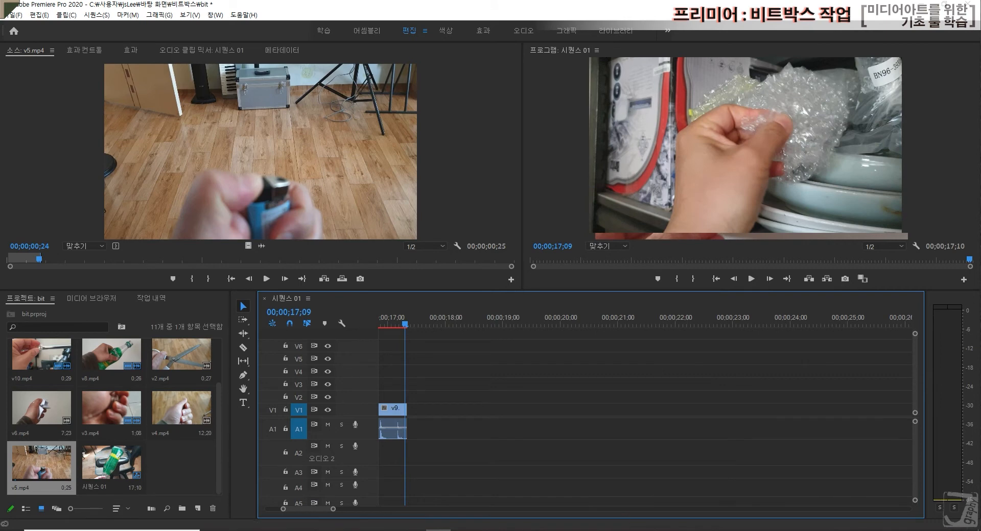
Copy all clips of the two beat patterns containing v5.mp4 and paste them at the sequence end, 00;00;17;10.
drag(318, 511, 311, 513)
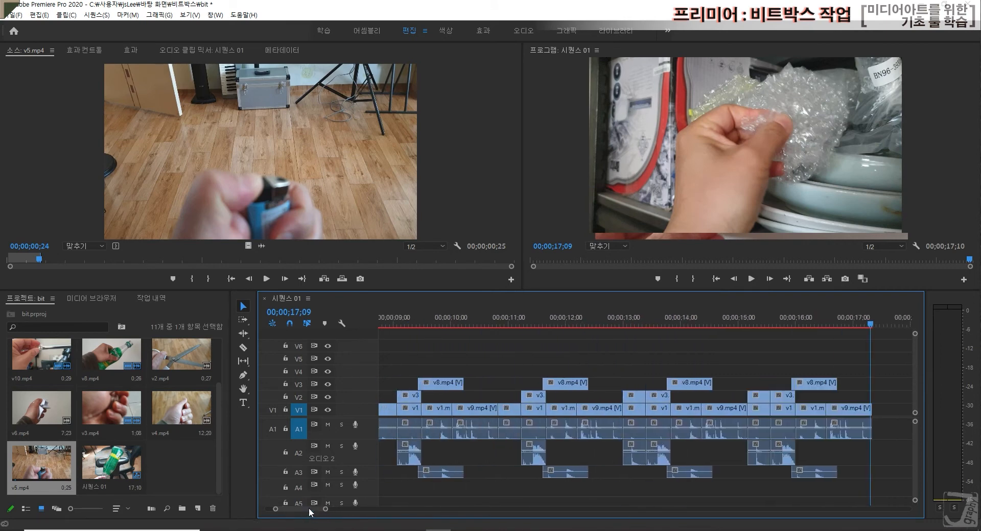
mouse_move(628, 323)
mouse_down()
mouse_move(765, 337)
mouse_move(852, 442)
mouse_up()
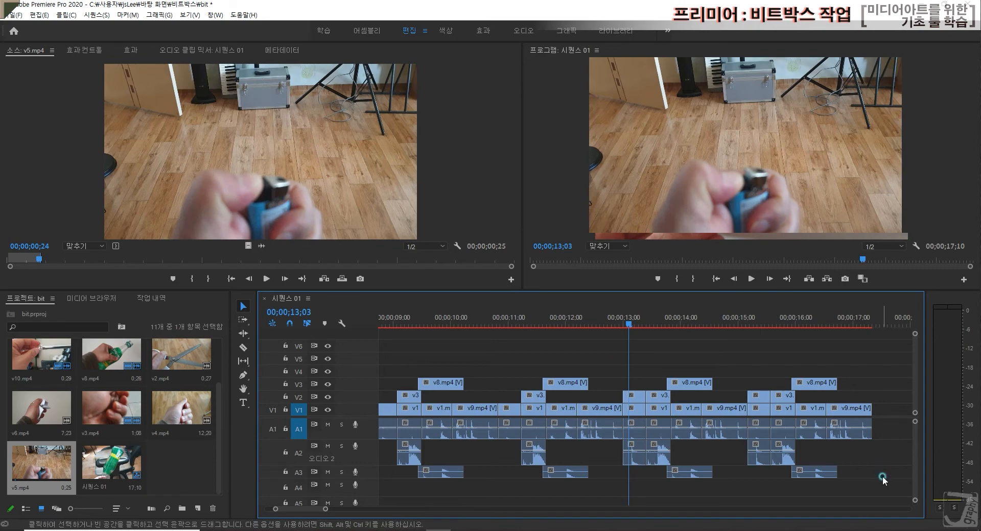
drag(883, 479, 627, 341)
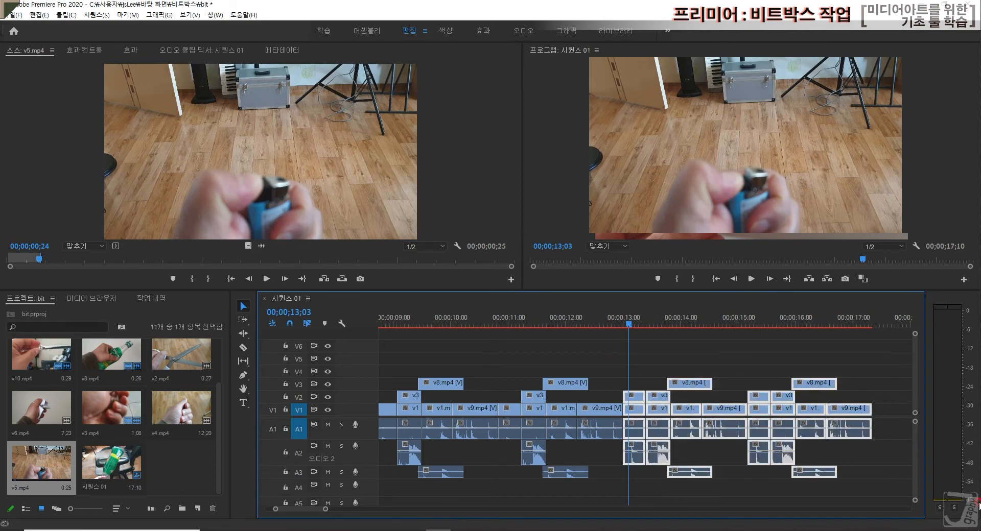
click(873, 326)
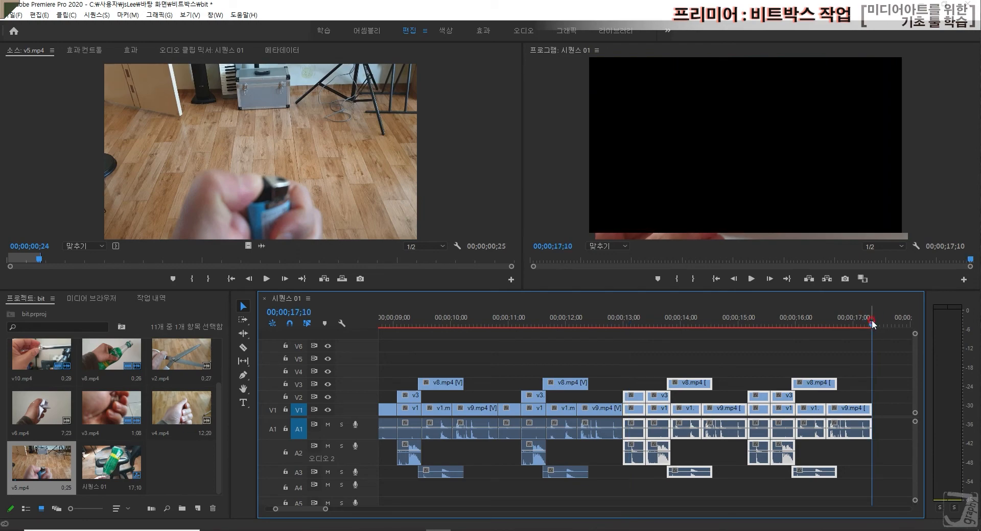
key(ctrl+v)
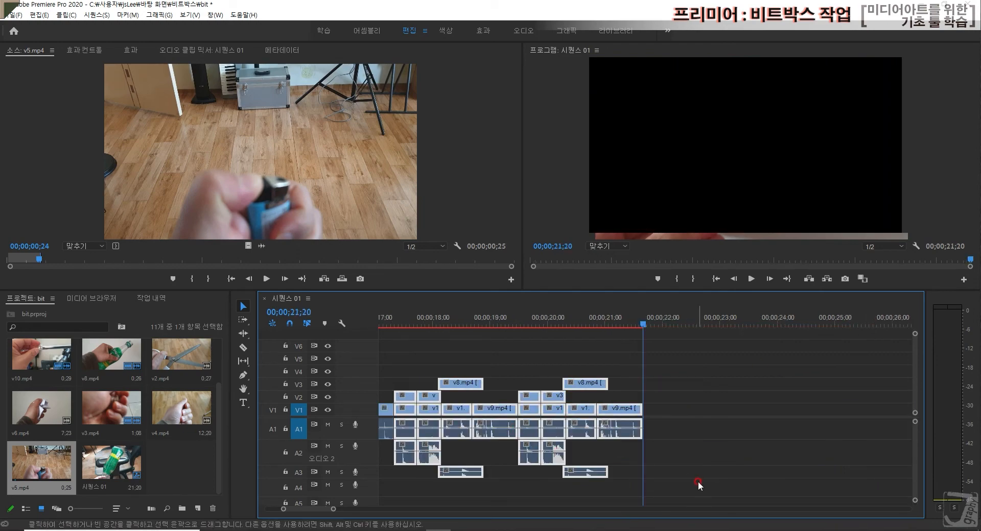
key(minus)
click(679, 474)
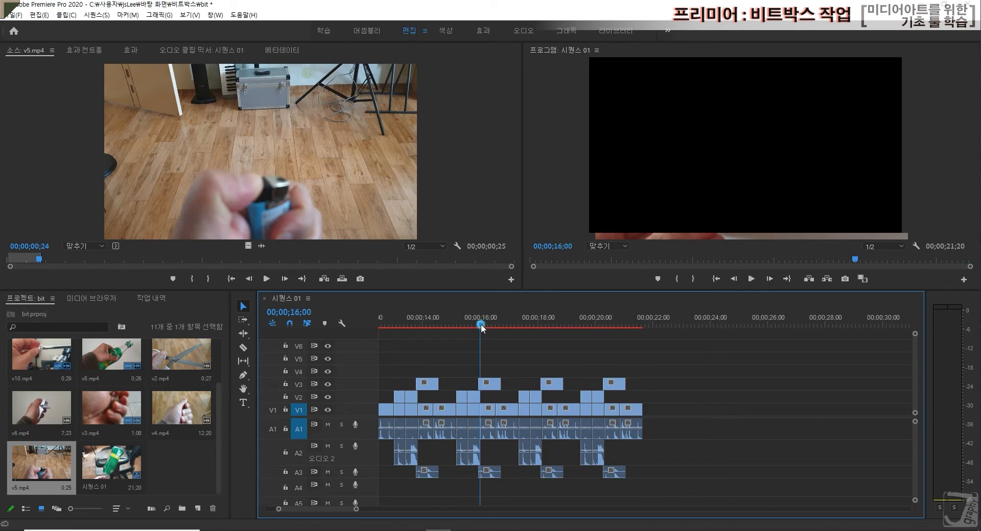
Play the duplicated patterns from 00;00;16;00 and scrub to 00;00;18;13 to find a spot for another sound.
click(481, 324)
key(space)
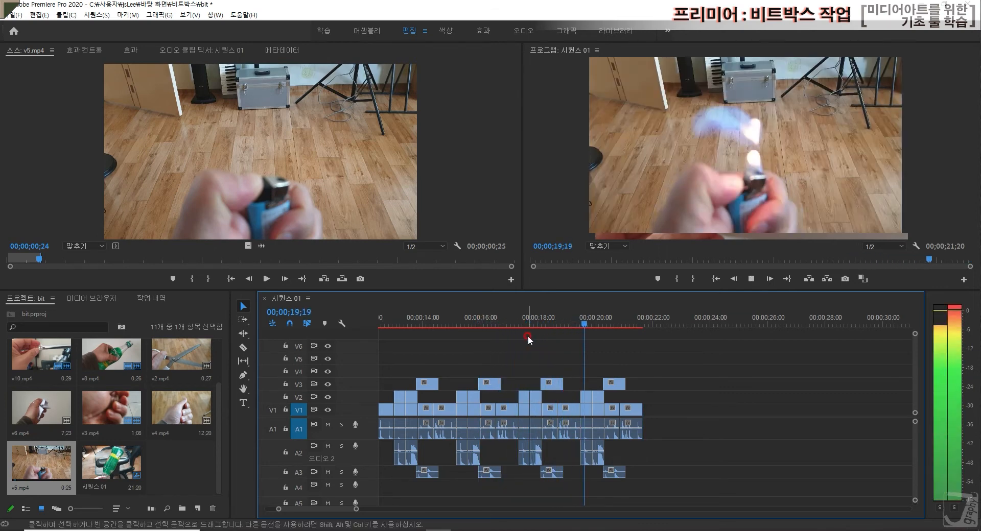
key(space)
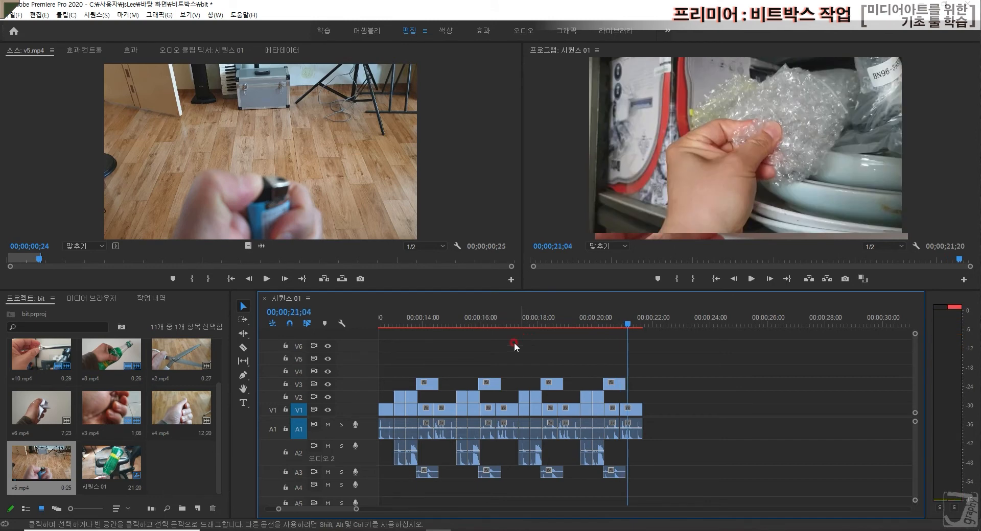
click(521, 319)
drag(522, 318, 537, 319)
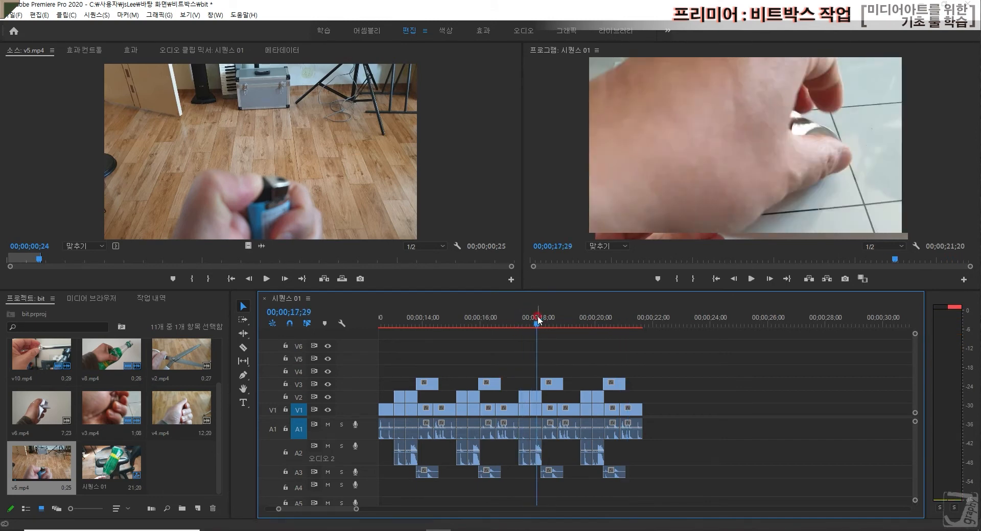
click(726, 440)
click(548, 319)
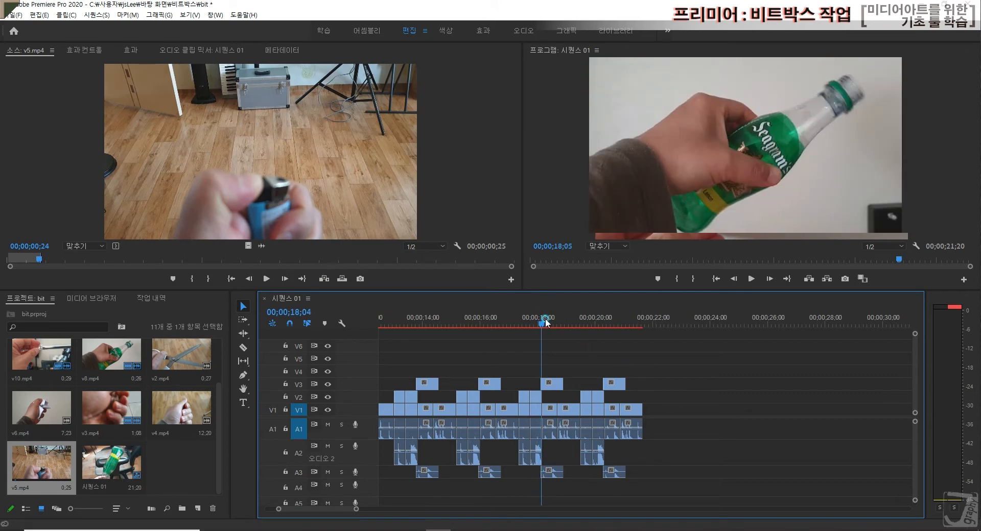
click(552, 322)
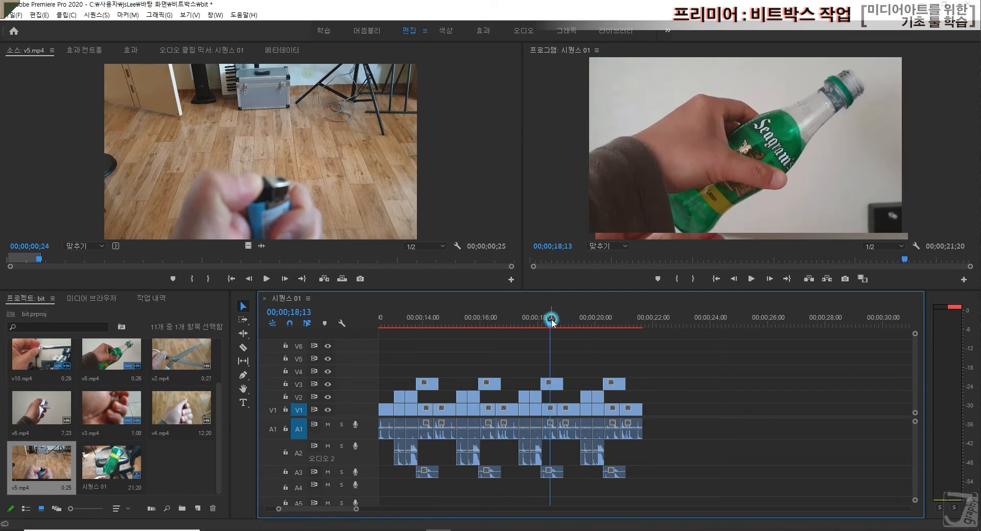
Open v6.mp4 in the Source monitor and play through it to examine the paper-crumpling sounds.
key(equal)
double_click(42, 408)
click(260, 279)
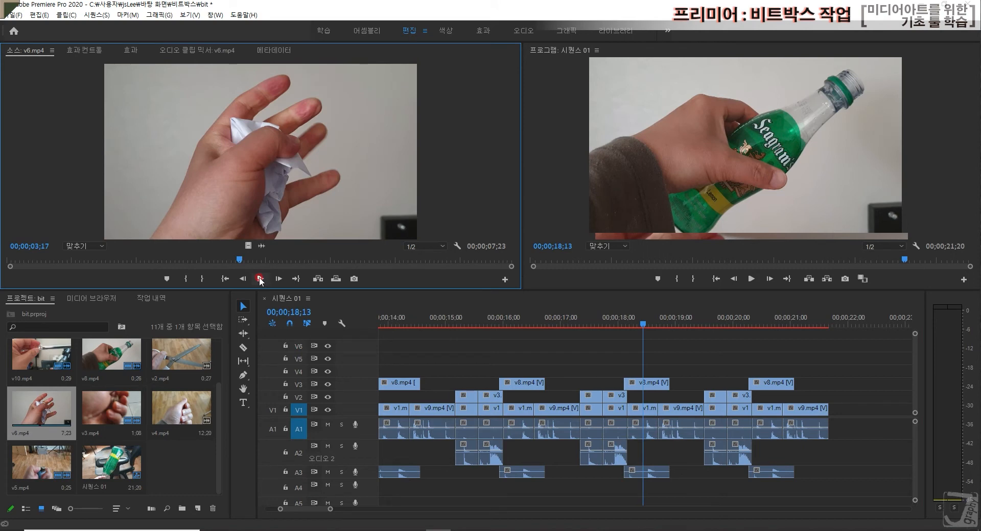
click(142, 261)
click(53, 262)
key(space)
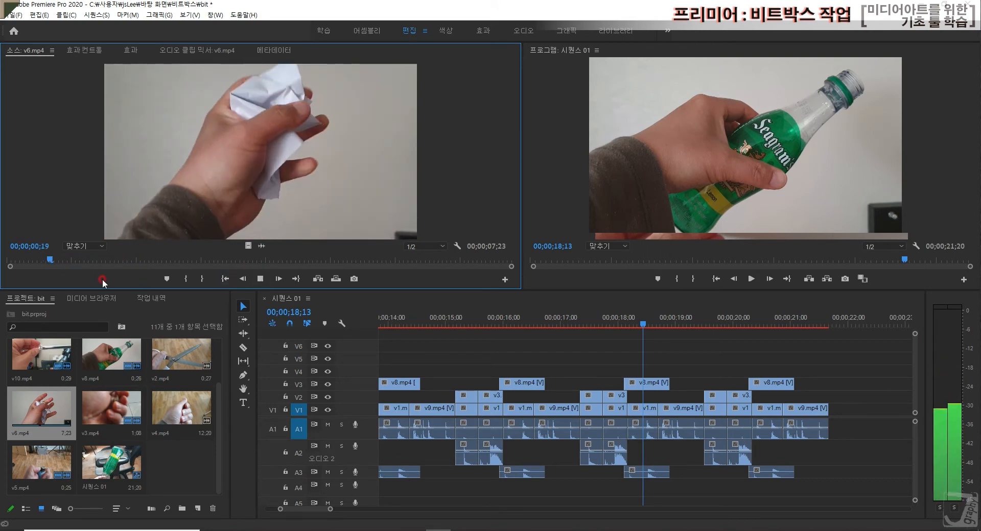
key(space)
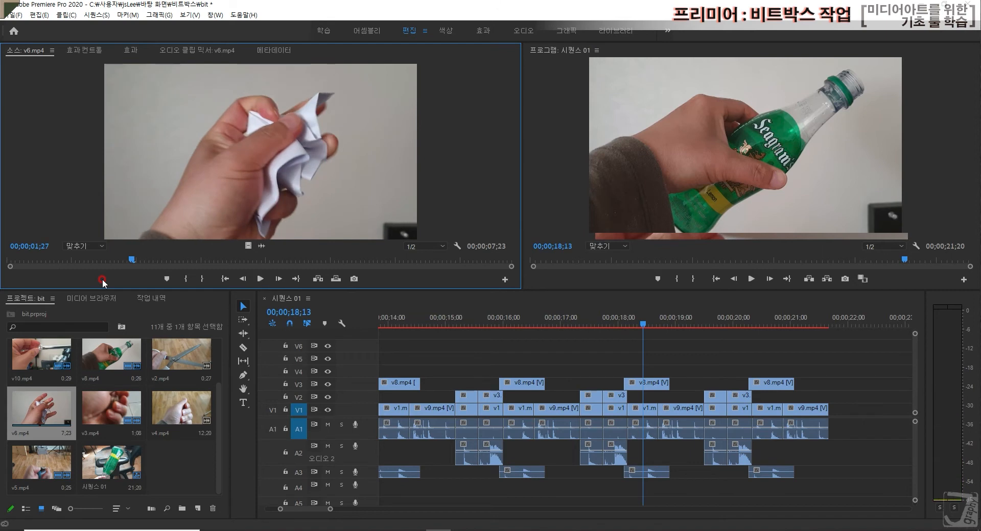
drag(125, 261, 3, 261)
key(space)
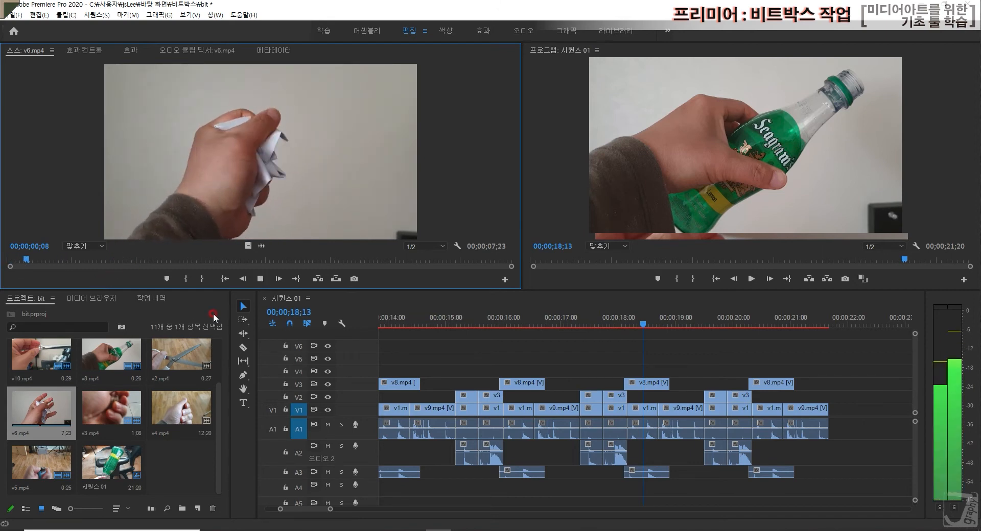
key(space)
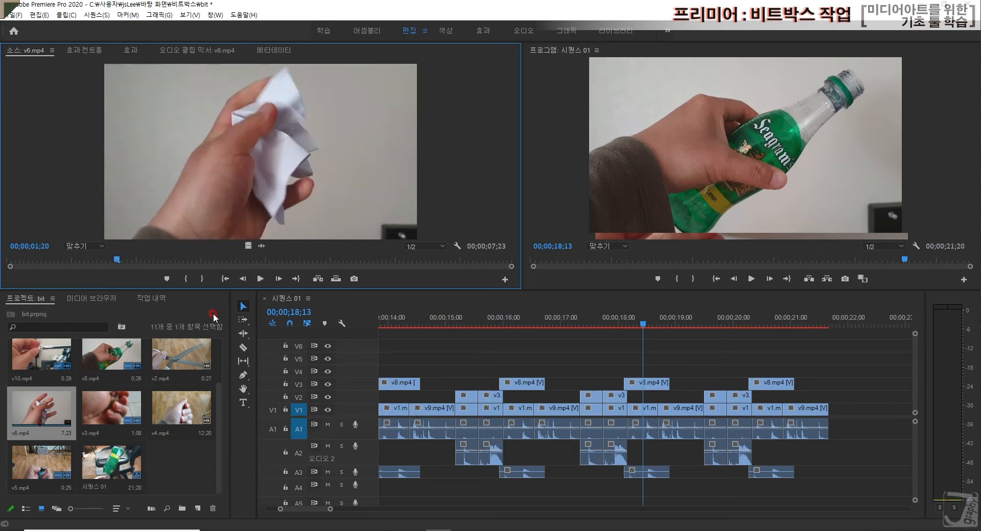
key(space)
key(space)
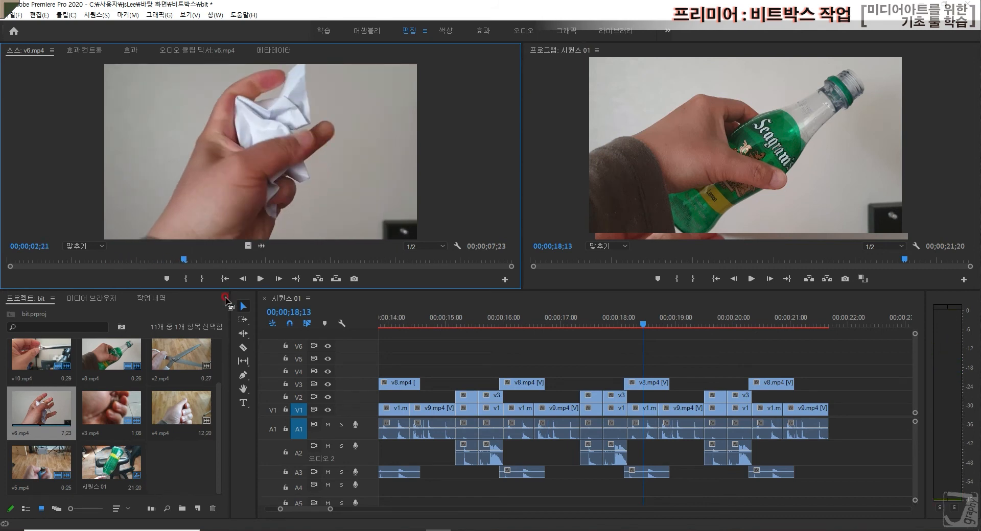
Mark the v6.mp4 In point at 00;00;01;20 and its Out point at 00;00;02;13.
drag(189, 259, 114, 256)
click(182, 280)
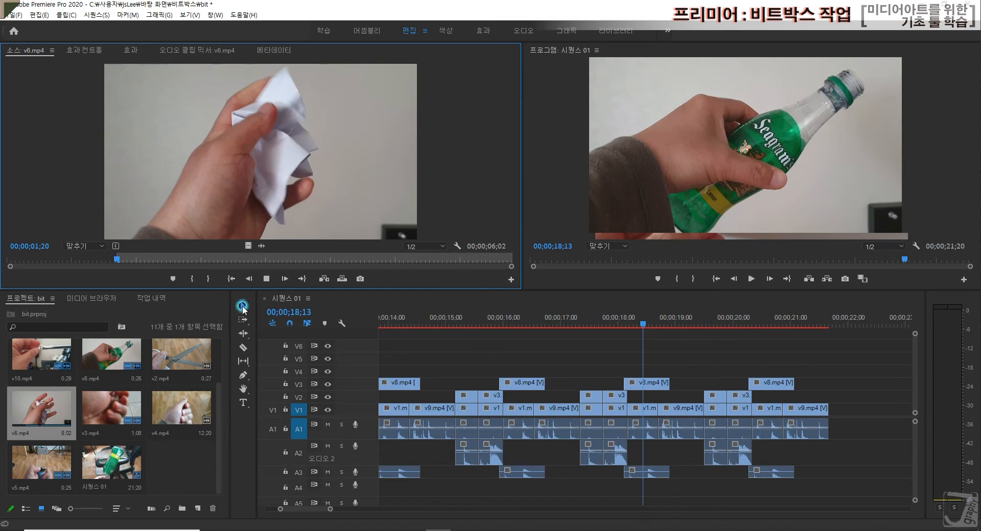
key(space)
key(space)
click(209, 281)
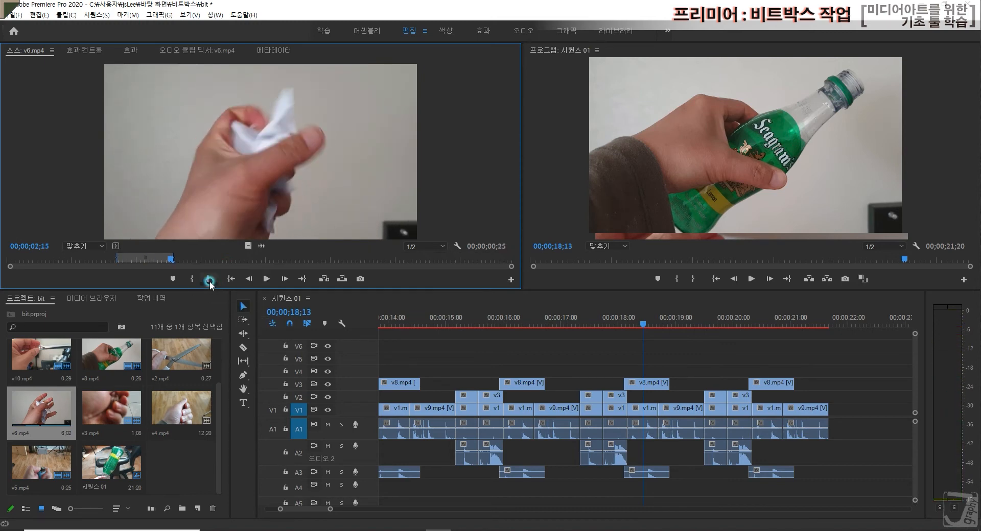
drag(171, 265, 167, 265)
click(209, 279)
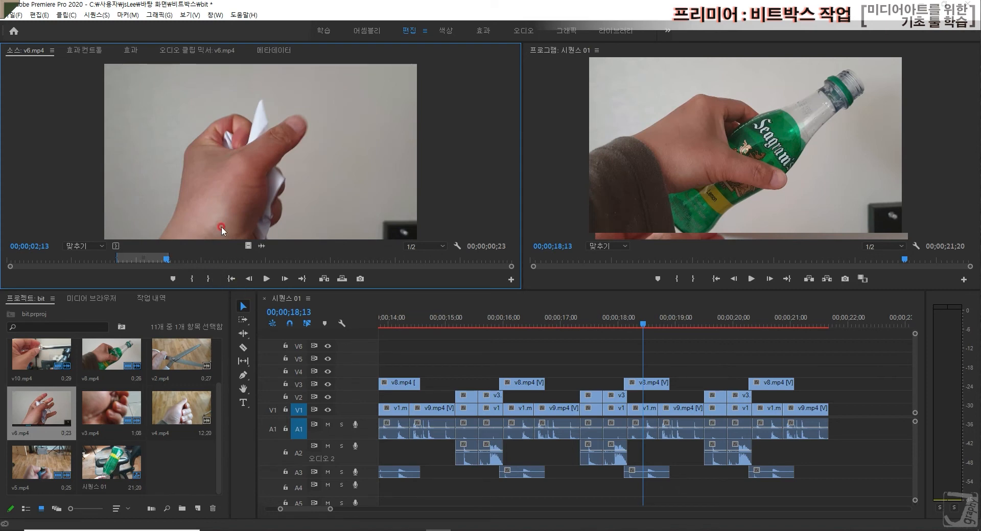
Place the marked v6.mp4 range on V2 and A2 above the v9.mp4 clip preceding the last pattern, and play it from 00;00;18;18.
drag(208, 199, 659, 397)
drag(679, 308, 651, 307)
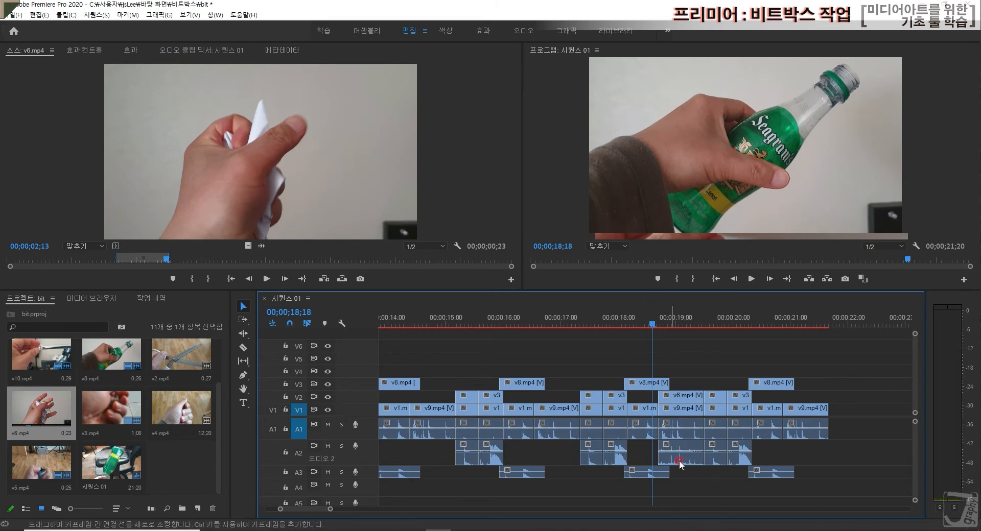
key(space)
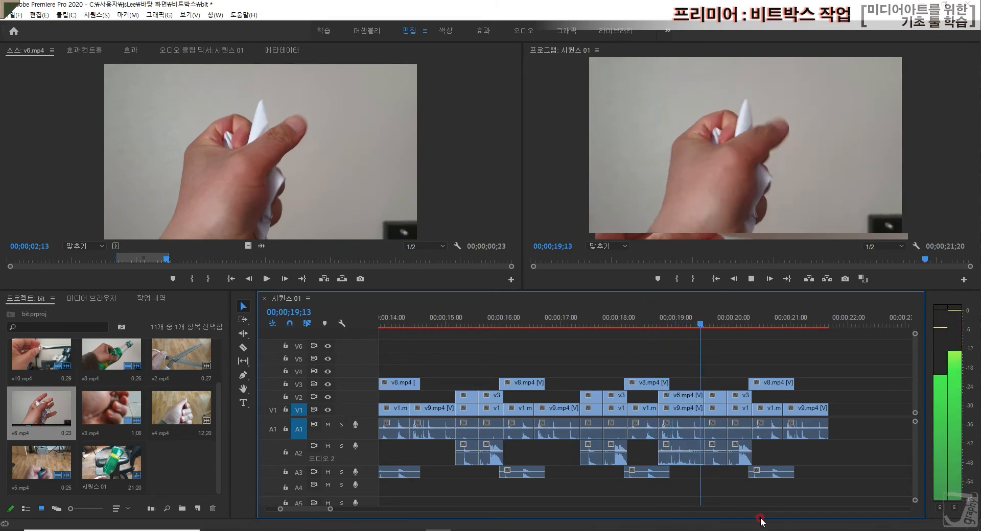
key(space)
Replay the section around the v6.mp4 clip several times to check its timing against the neighbouring sounds.
click(609, 314)
key(space)
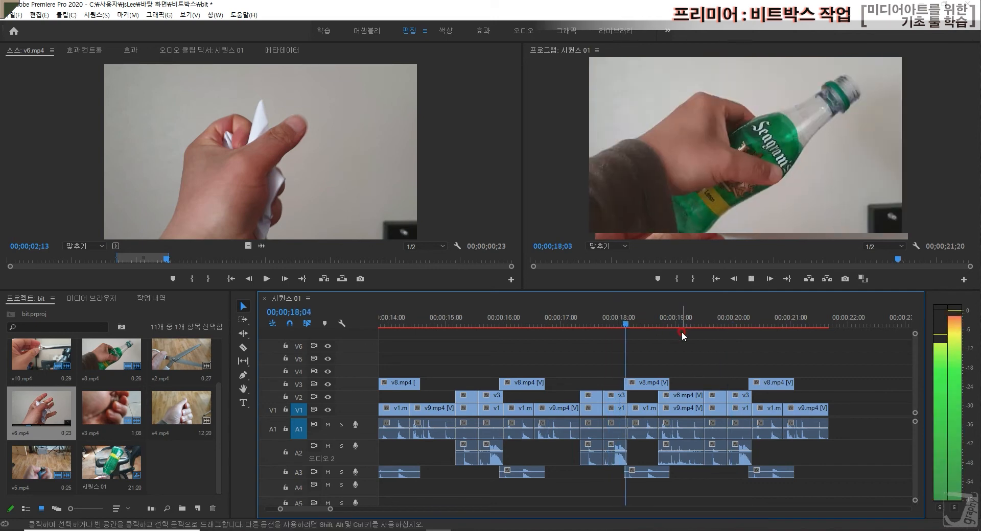
click(654, 319)
click(654, 317)
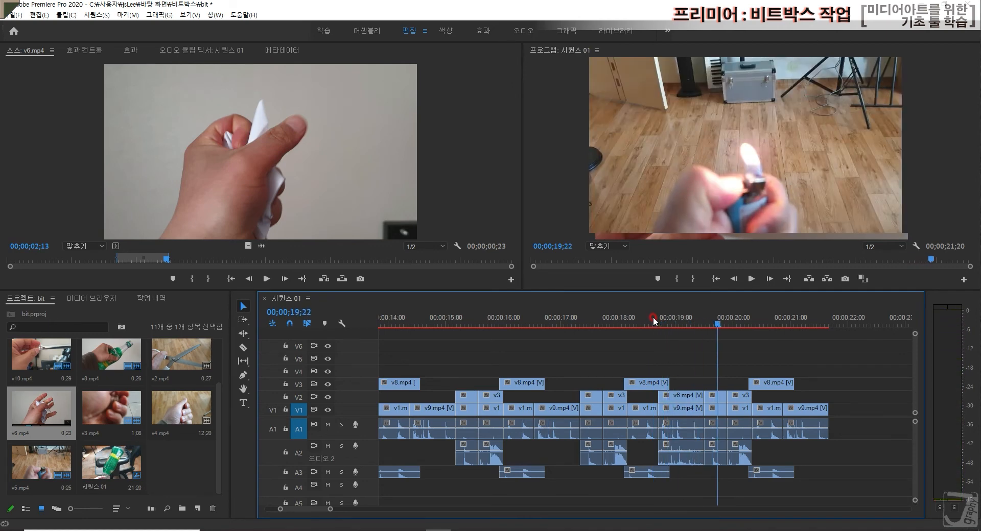
click(653, 314)
click(653, 314)
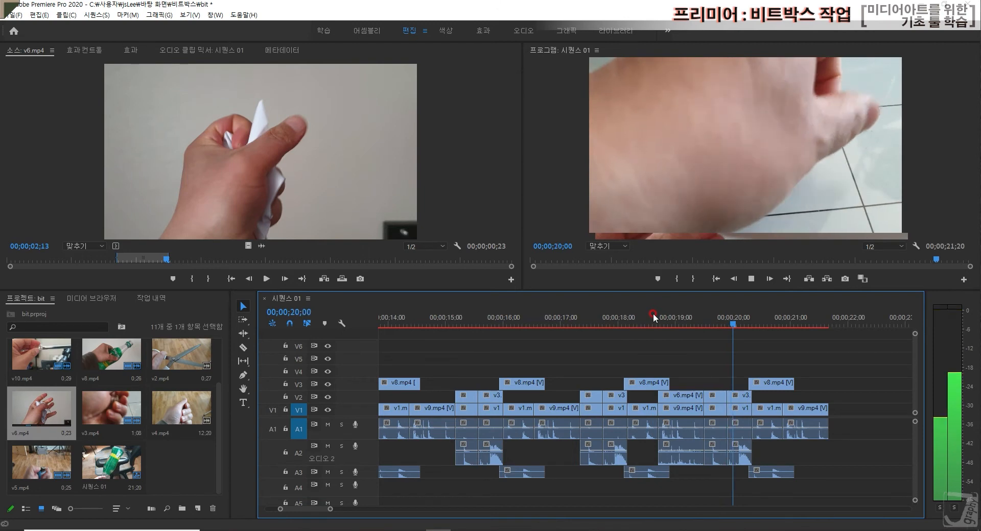
key(space)
Replay the section around the v6.mp4 clip on V2 and park the playhead at 00;00;19;02.
drag(689, 318, 673, 317)
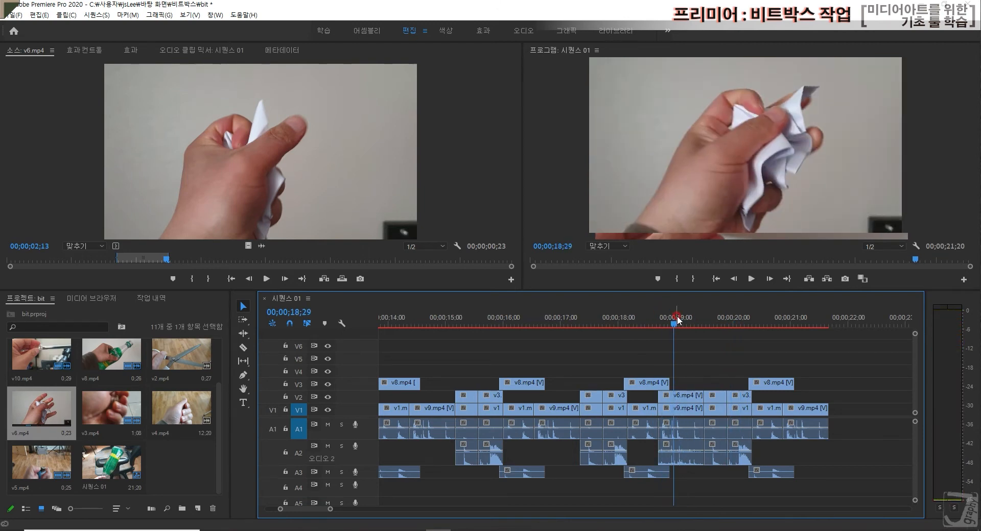
key(=)
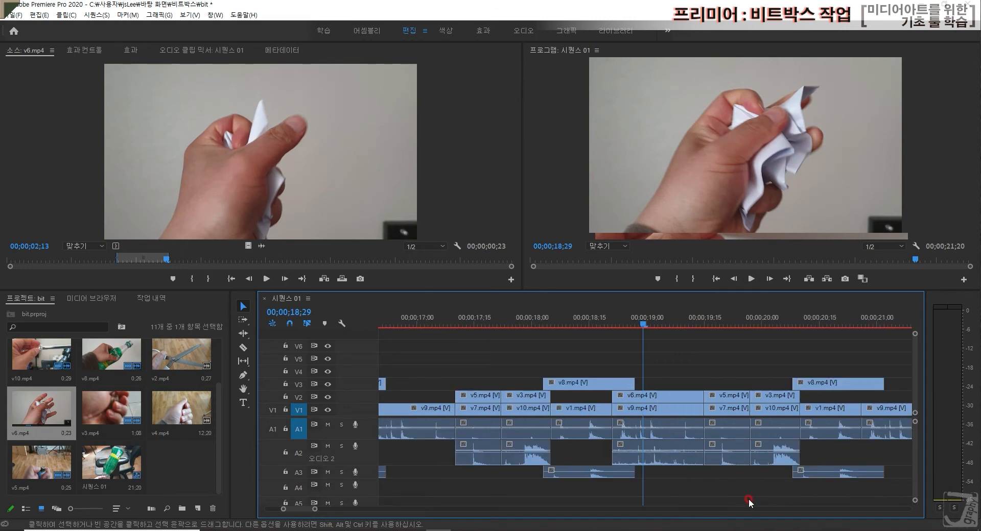
click(654, 319)
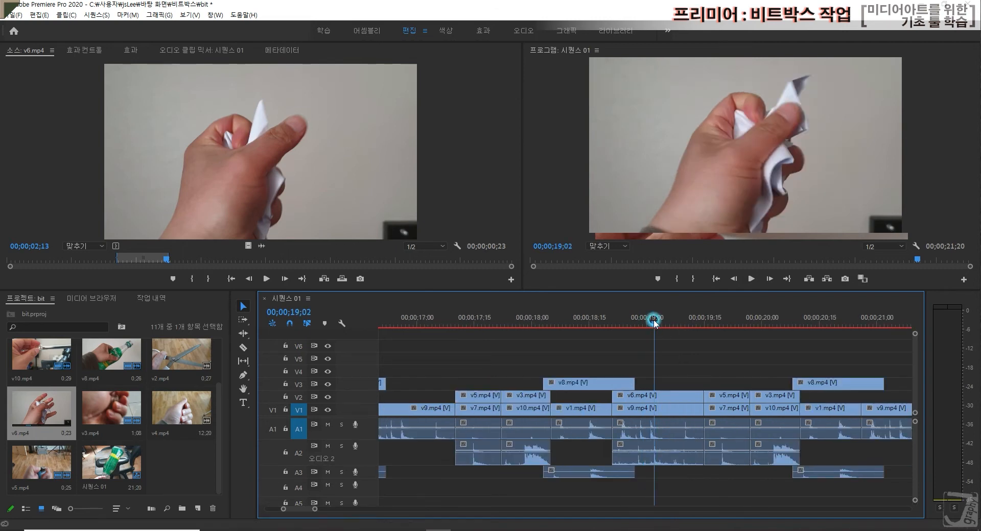
click(655, 314)
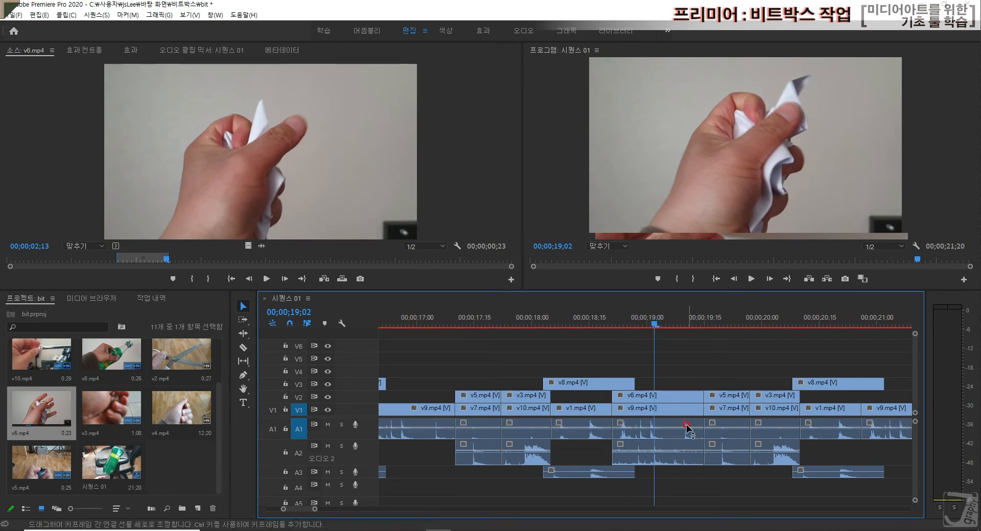
drag(621, 323, 654, 313)
key(space)
key(space)
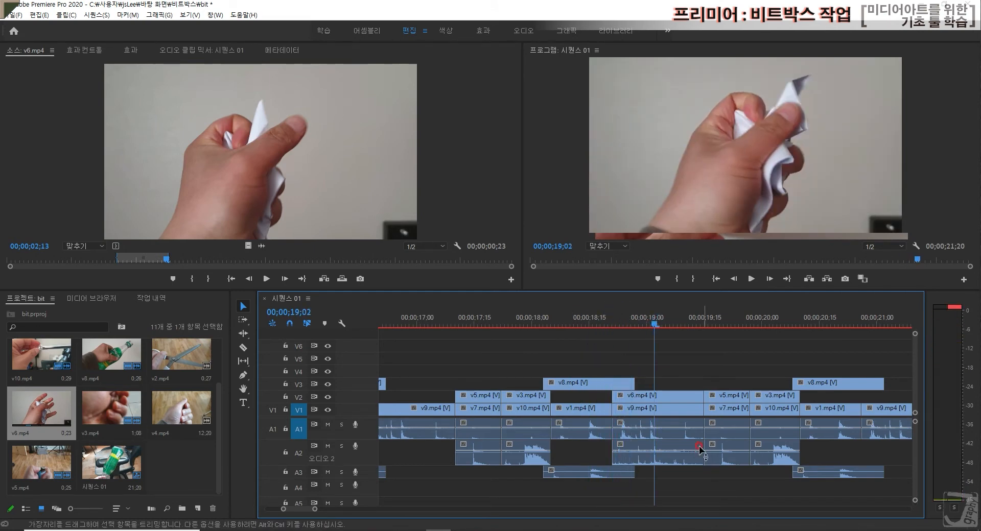
Set the horizontal position of the v6.mp4 clip on V2 to 431.
click(697, 450)
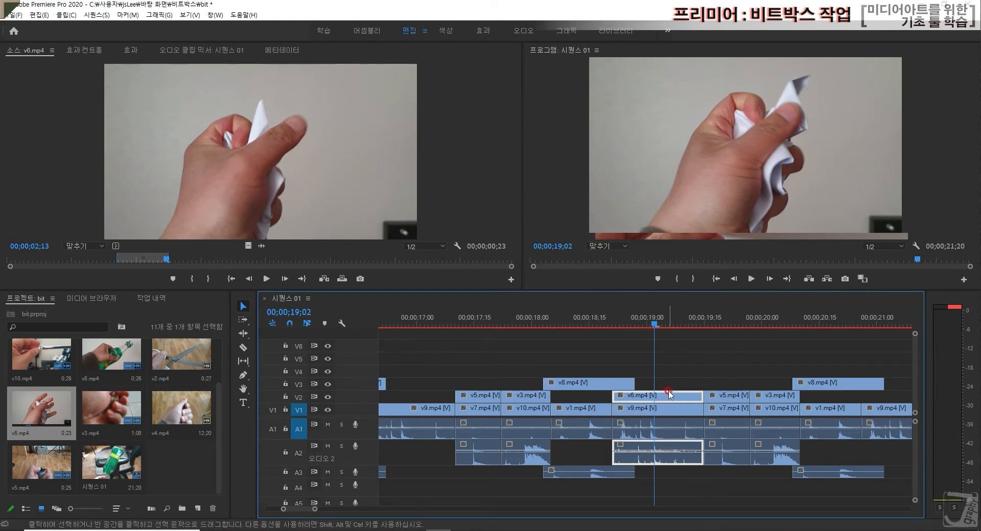
click(83, 51)
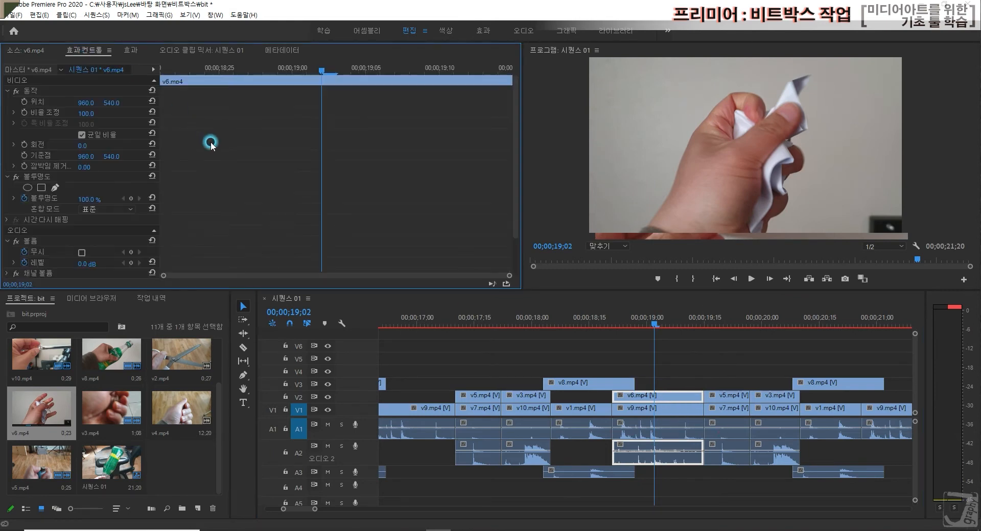
drag(90, 106, 6, 107)
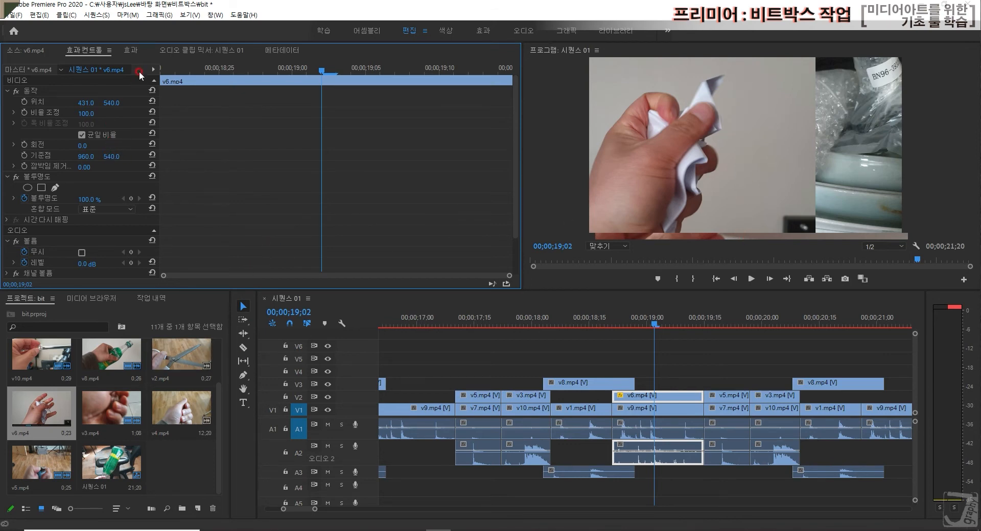
Apply the Crop (자르기) video effect from the Transform (변형) group to the v6.mp4 clip on V2 and bring up its settings.
click(130, 53)
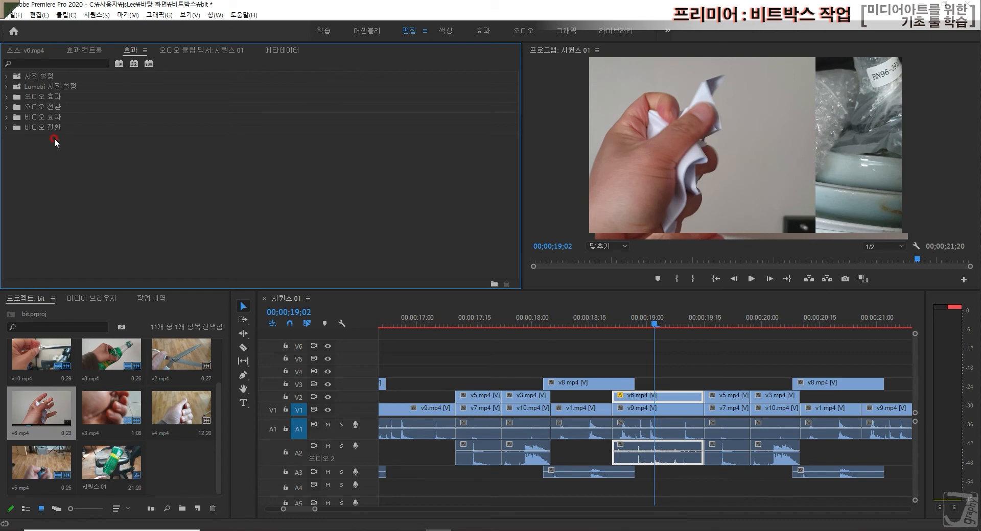
click(6, 117)
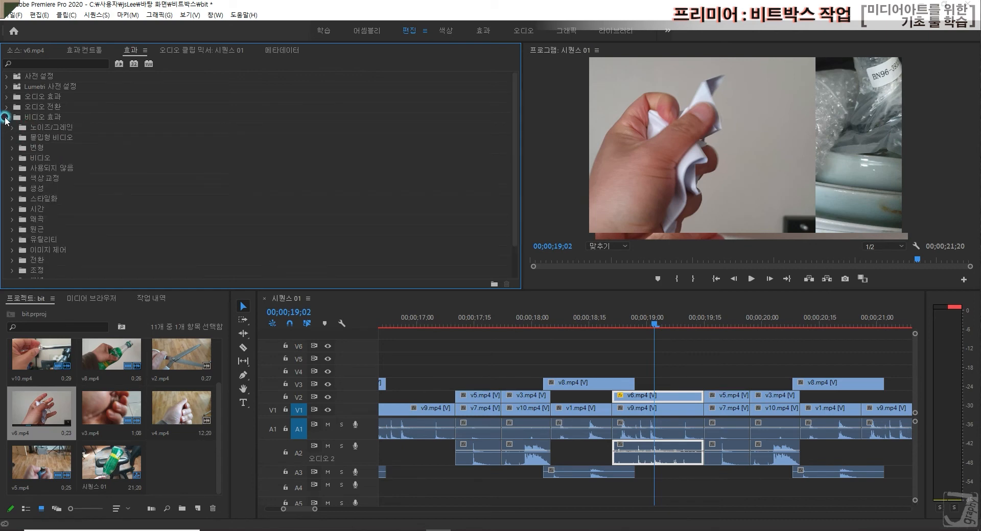
click(12, 147)
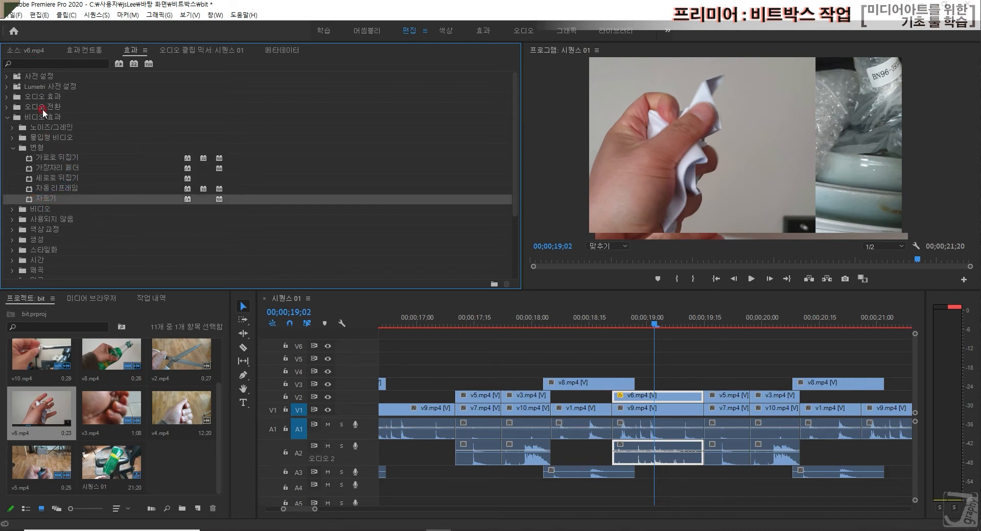
scroll(86, 207, down, 5)
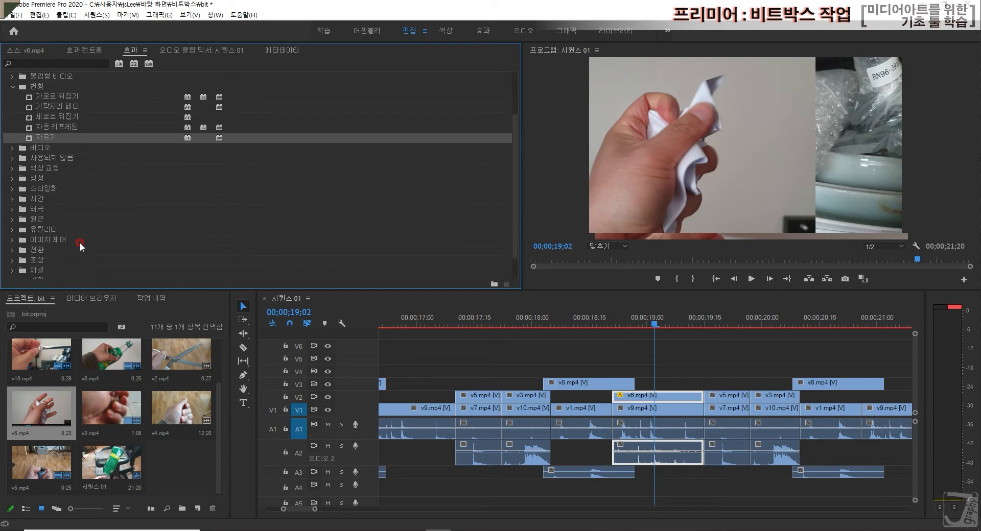
scroll(144, 214, up, 5)
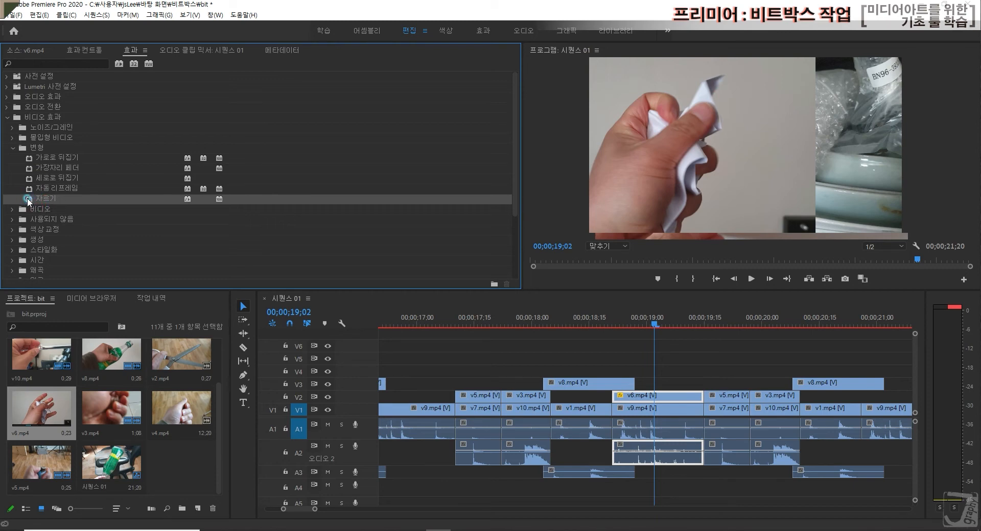
drag(29, 202, 669, 399)
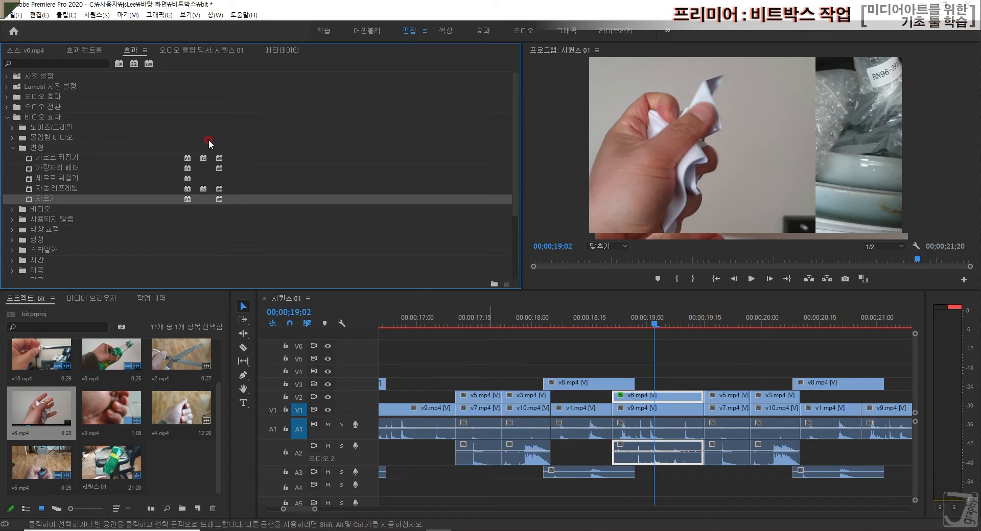
click(84, 51)
click(125, 209)
scroll(125, 208, down, 4)
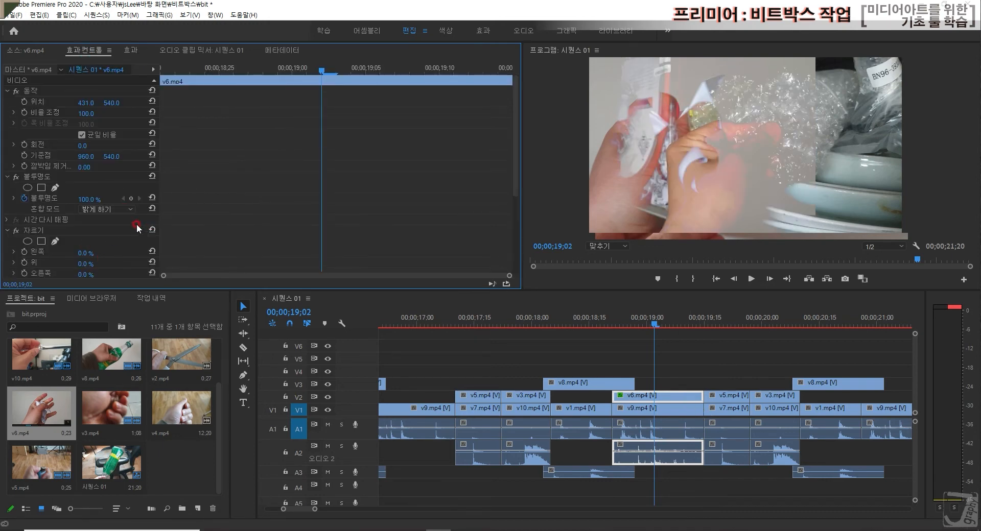
key(ctrl+z)
Set the right-side (오른쪽) crop of the v6.mp4 clip to 20%.
scroll(229, 208, down, 2)
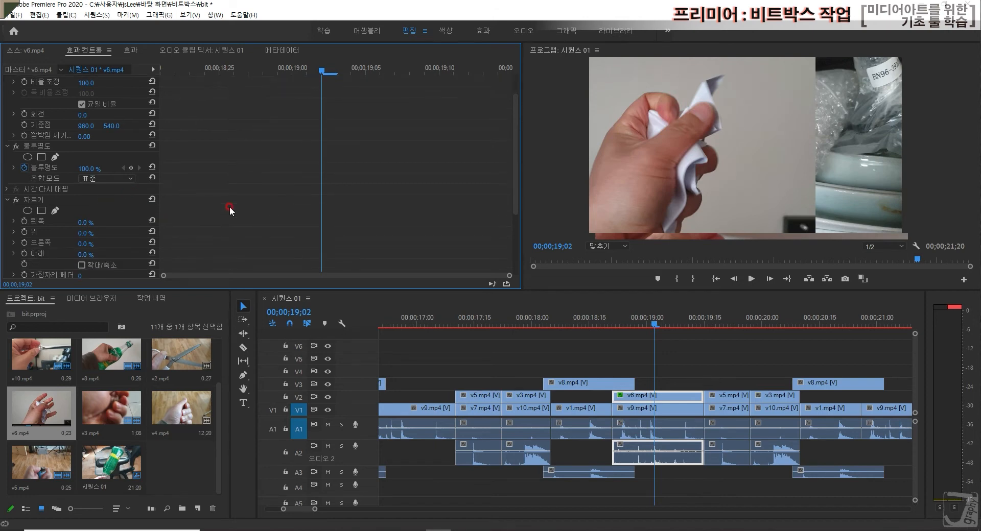
scroll(229, 207, down, 2)
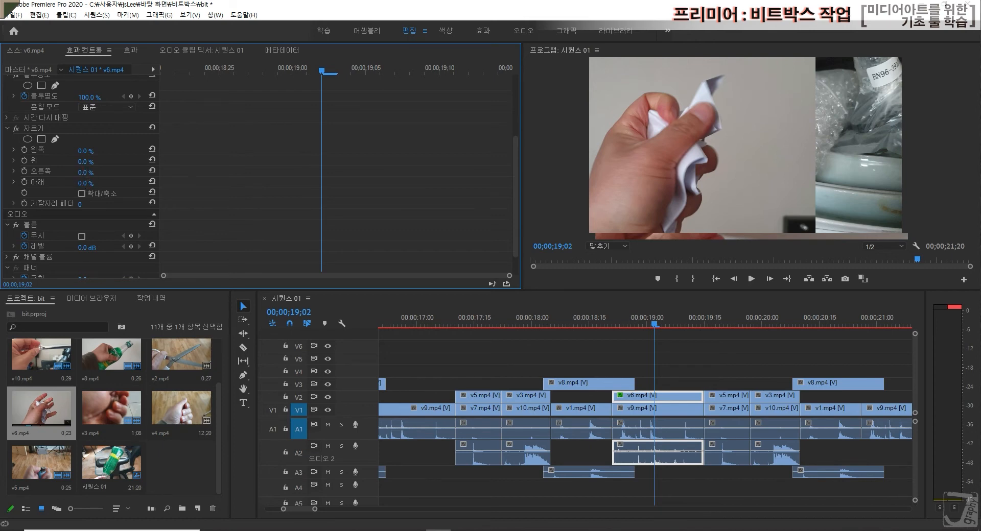
mouse_move(86, 172)
mouse_down()
mouse_move(112, 172)
mouse_move(96, 172)
mouse_up()
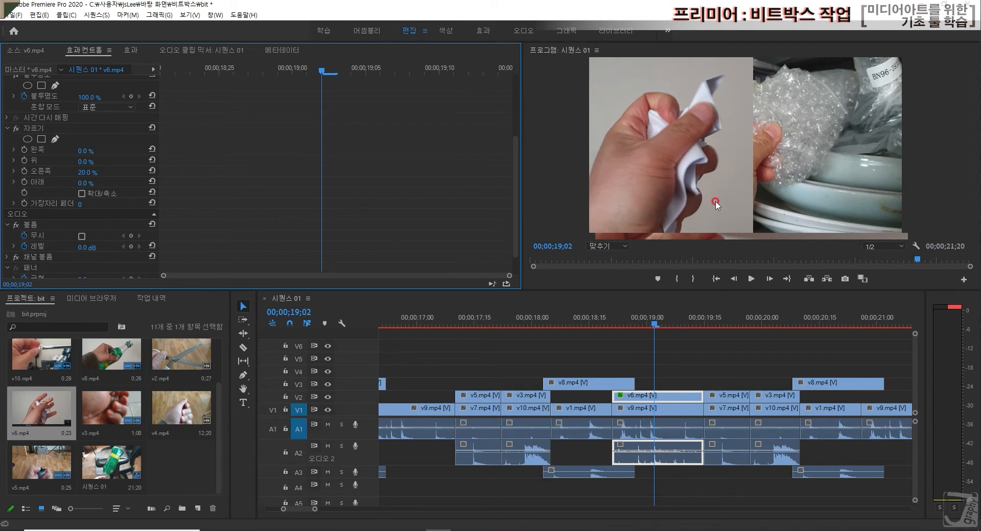
Set the horizontal position of the v9.mp4 clip beneath v6.mp4 on V1 to 1499.
click(674, 410)
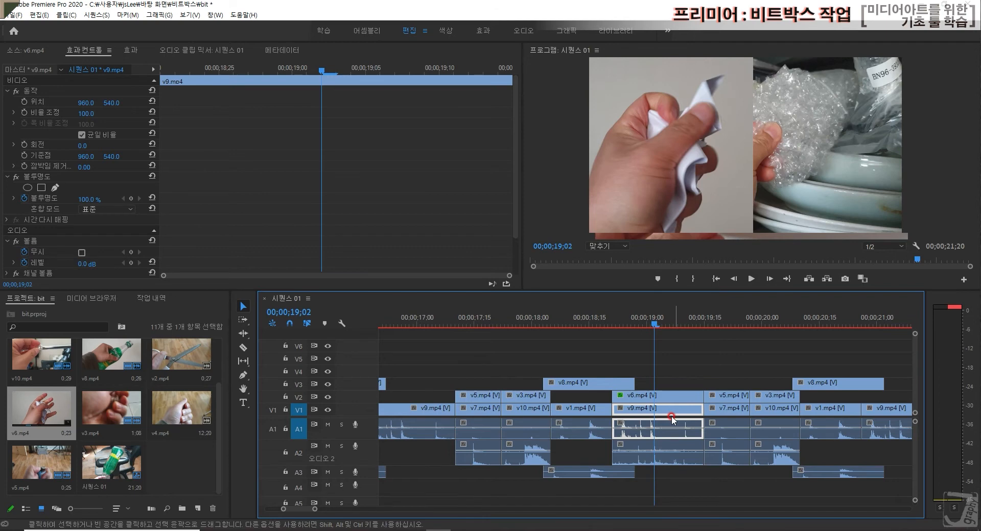
drag(81, 102, 356, 103)
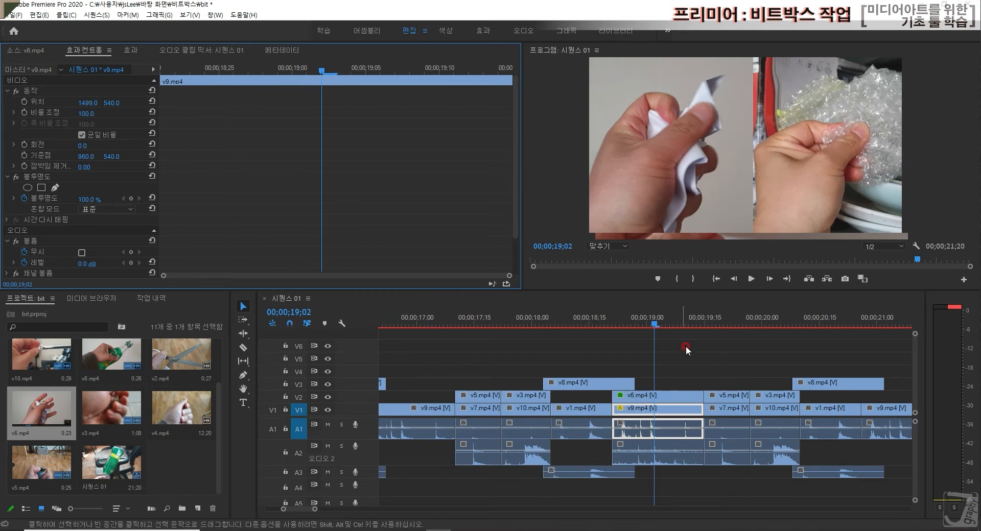
Replay the split-screen section of v6.mp4 and v9.mp4 several times from just before it to check how it looks and sounds.
drag(655, 324, 622, 327)
key(space)
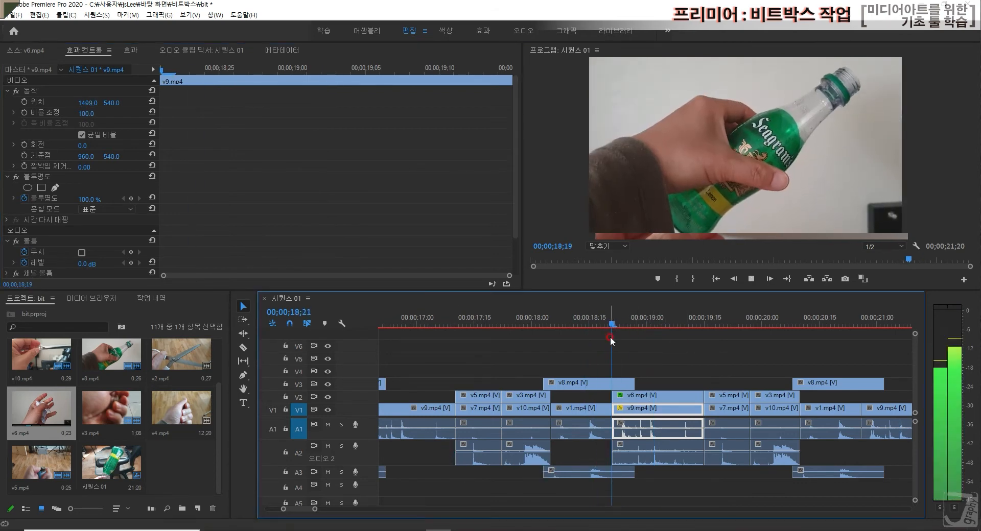
key(space)
click(601, 322)
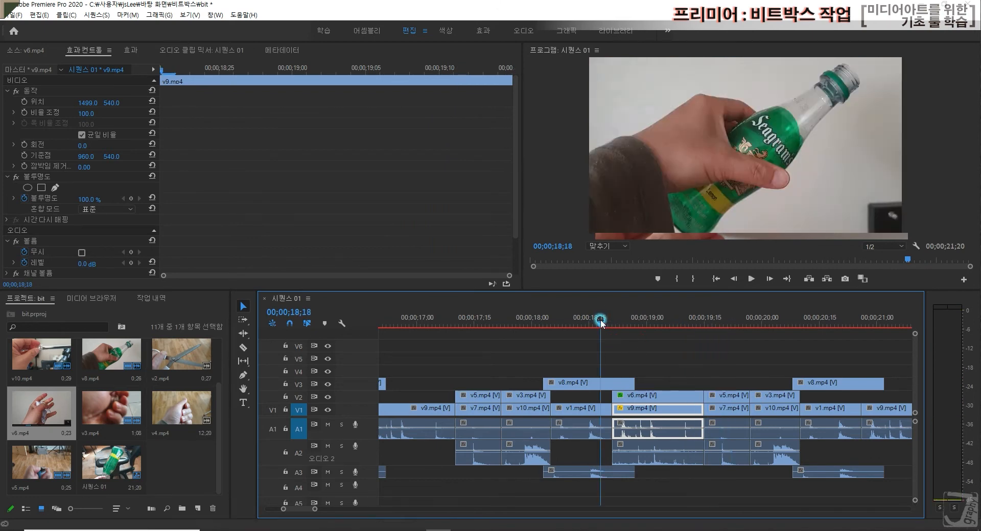
key(space)
key(space)
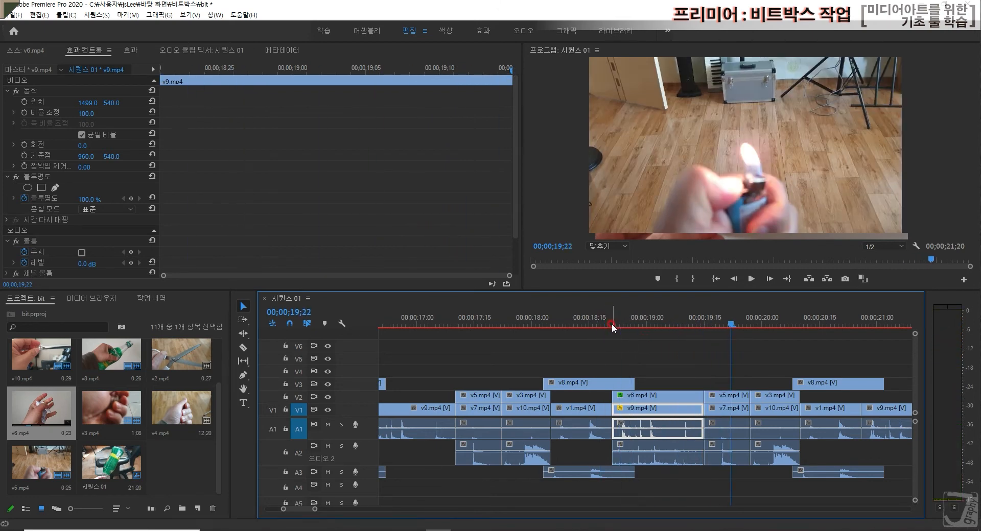
click(662, 324)
click(611, 322)
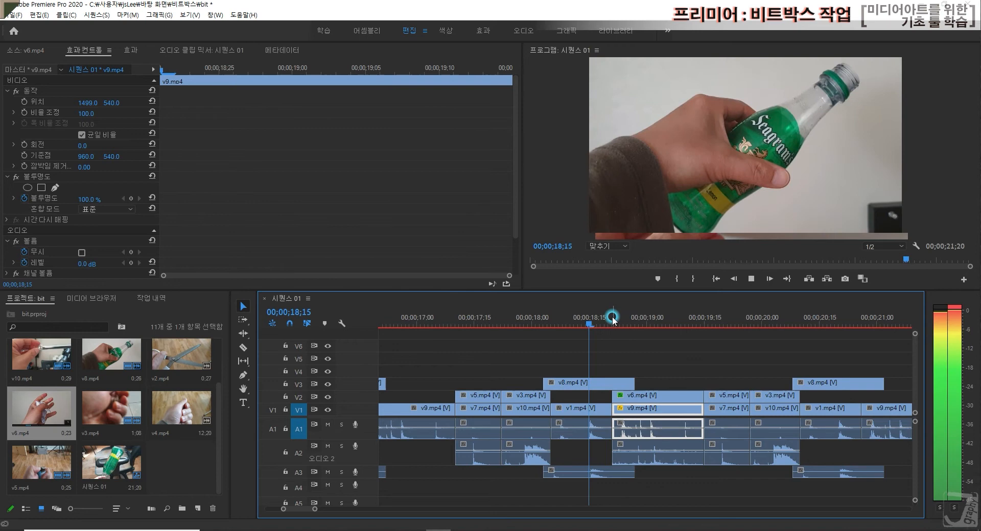
key(space)
key(space)
click(604, 316)
key(space)
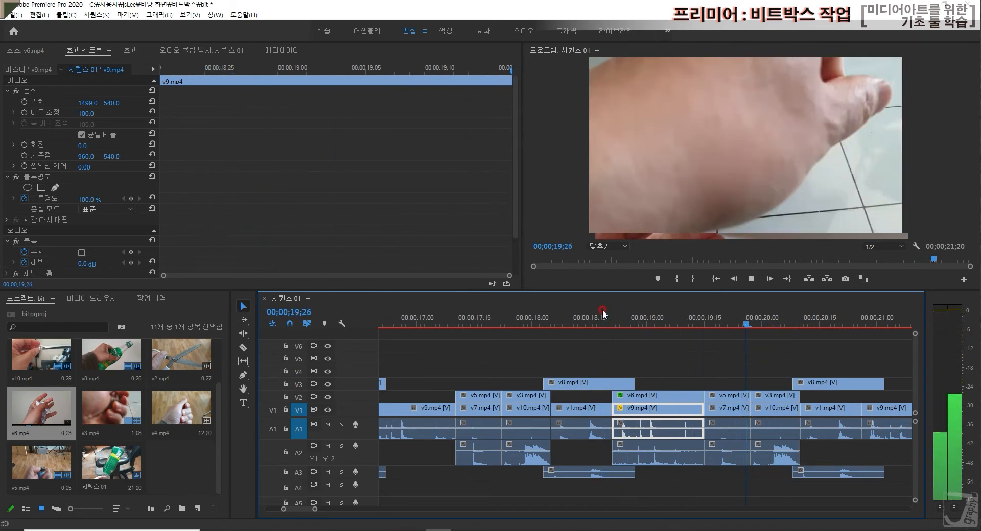
key(space)
click(604, 316)
key(space)
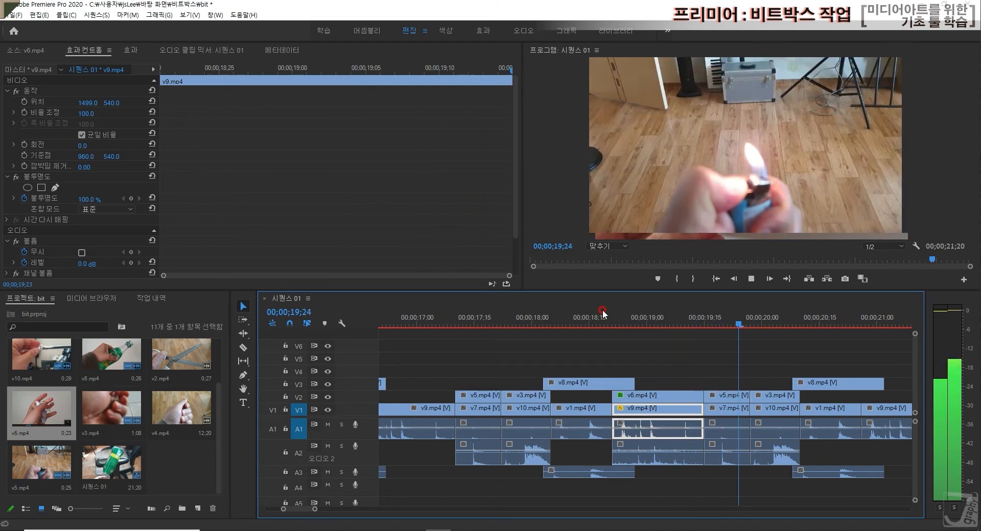
key(space)
click(608, 316)
key(space)
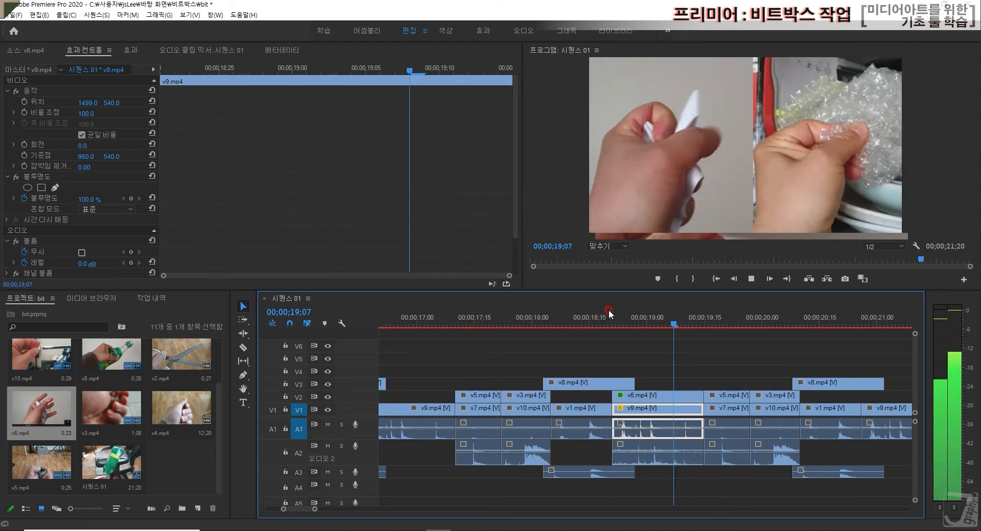
Apply Horizontal Flip (가로로 뒤집기) to the v9.mp4 clip beneath v6.mp4 at 00;00;19;02 and set its horizontal position to 1432.
drag(632, 317, 656, 319)
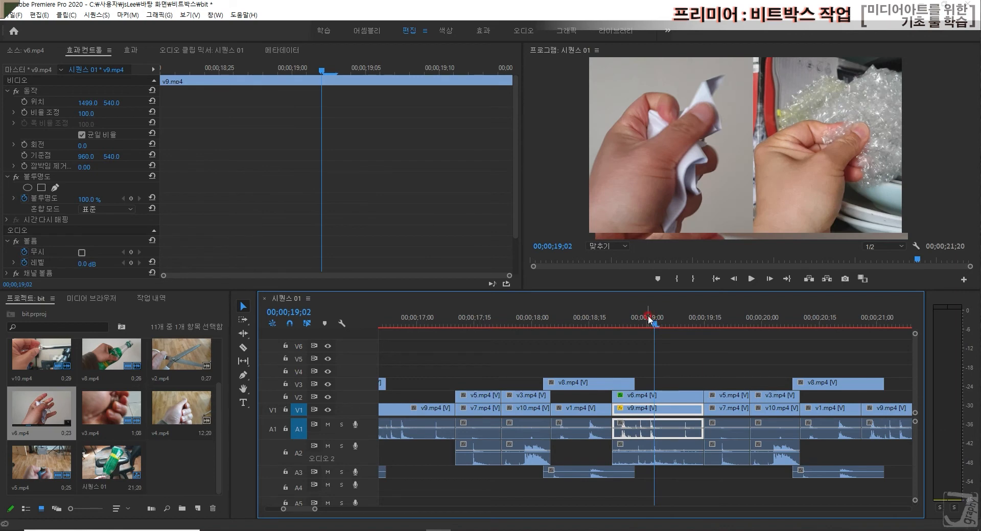
drag(653, 321, 657, 321)
click(745, 189)
click(132, 51)
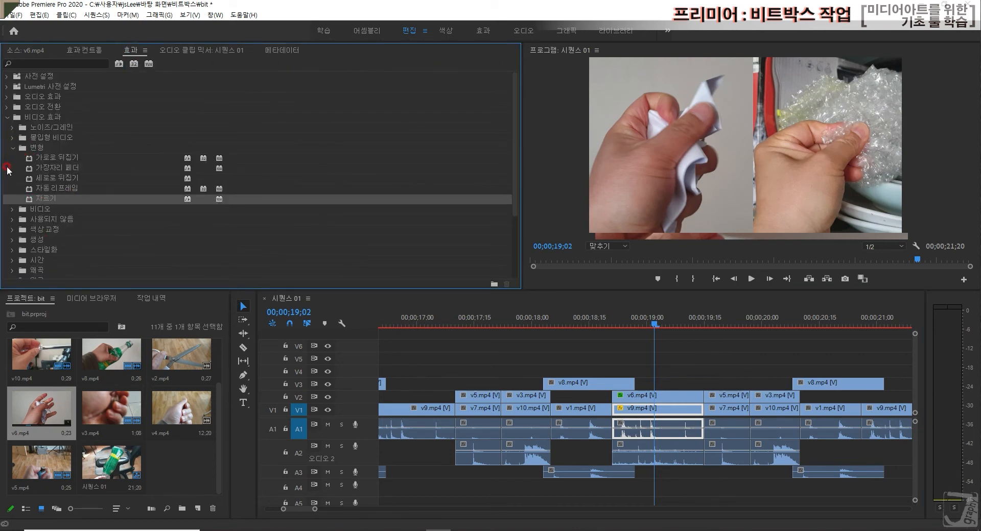
click(44, 160)
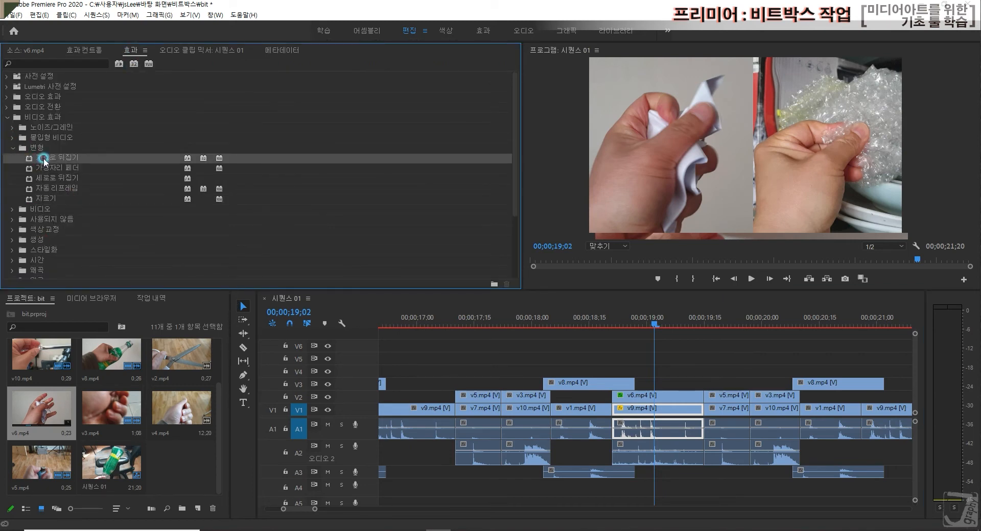
drag(635, 395, 674, 410)
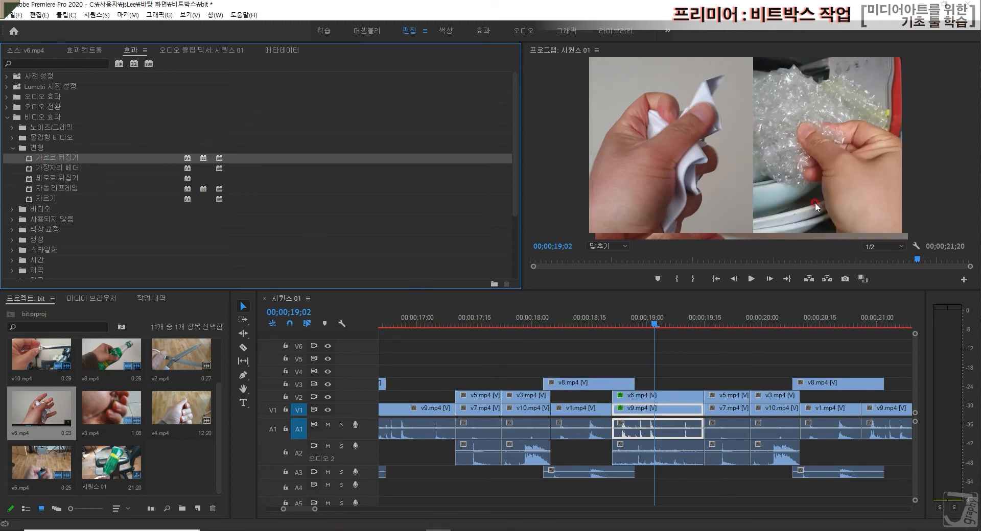
click(84, 50)
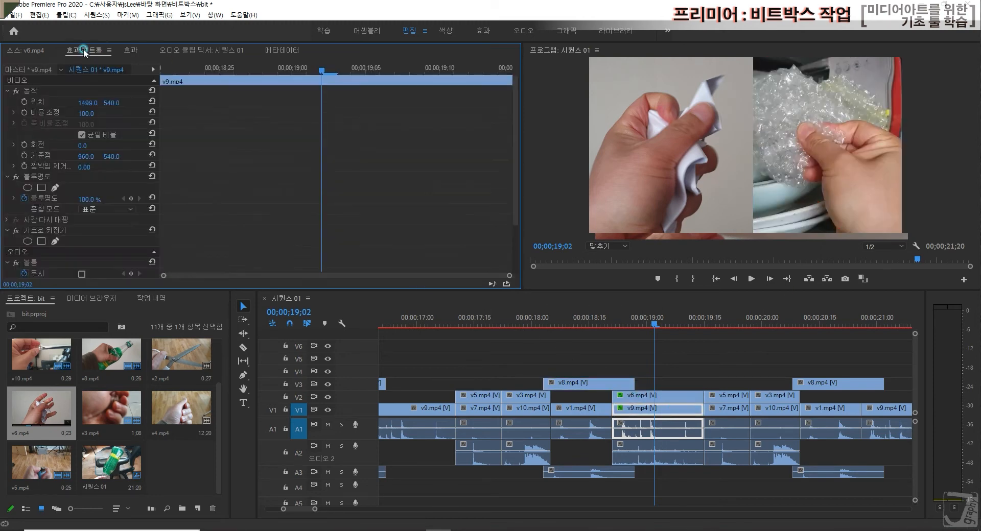
drag(88, 103, 56, 103)
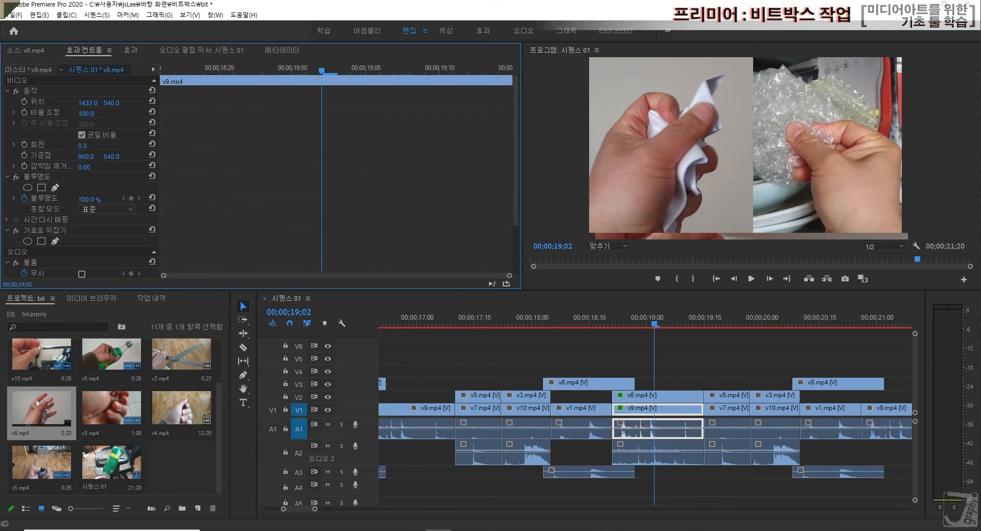
Set the right-side (오른쪽) crop of the v6.mp4 clip in the split-screen section to 26%.
click(670, 397)
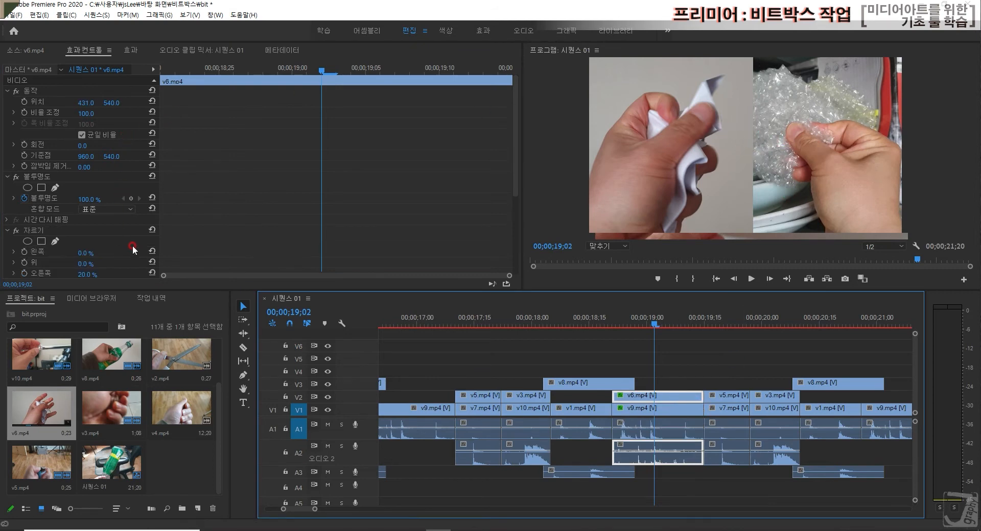
scroll(132, 250, down, 3)
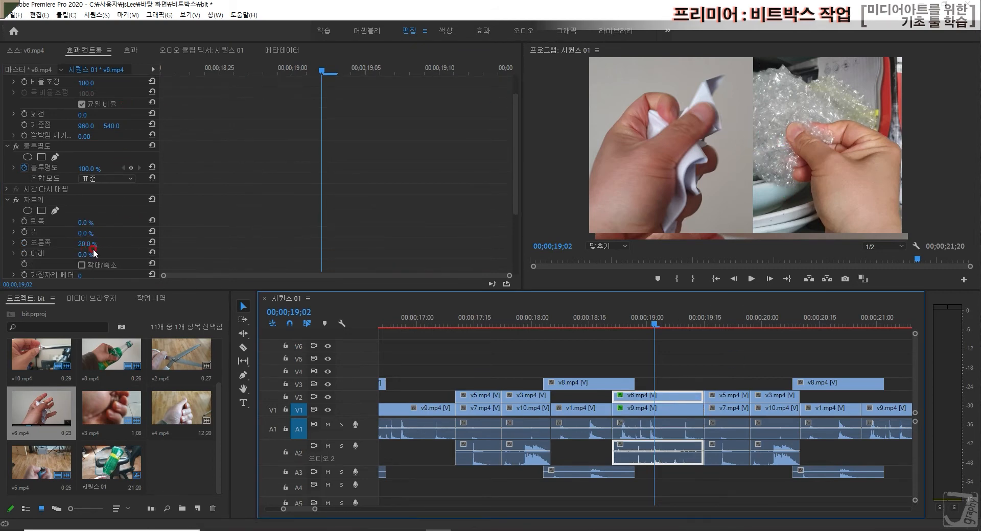
drag(81, 245, 94, 245)
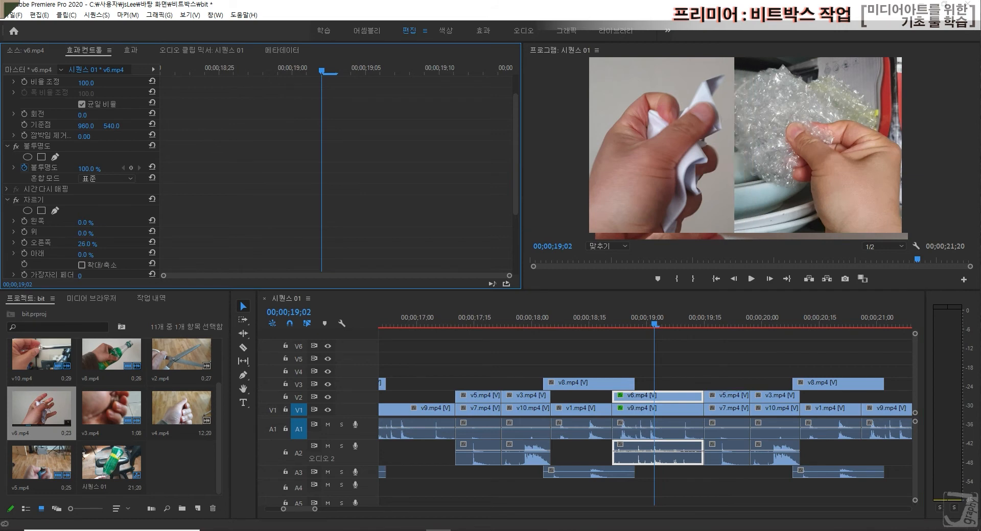
Replay the v6.mp4 and v9.mp4 split-screen section several times from just before it to check the new crop.
drag(658, 324, 604, 325)
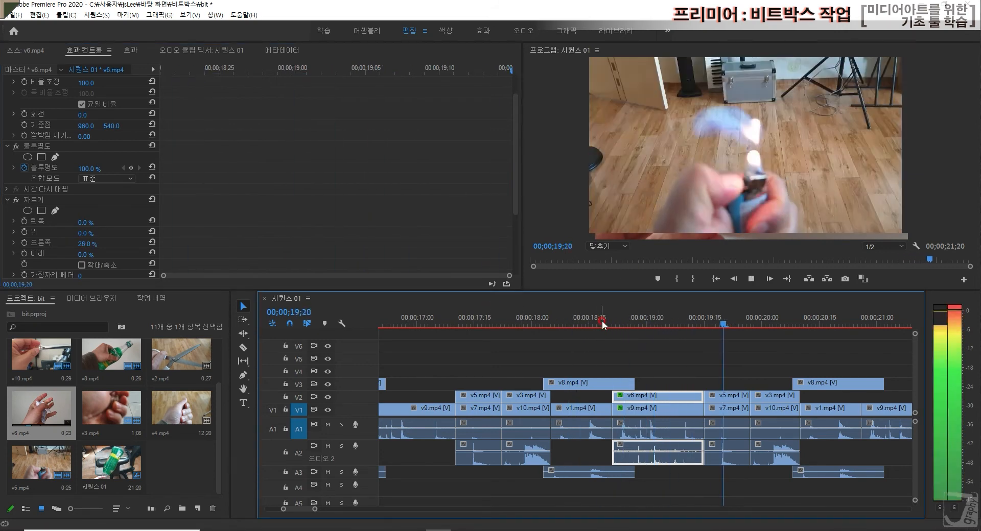
key(space)
click(590, 320)
key(space)
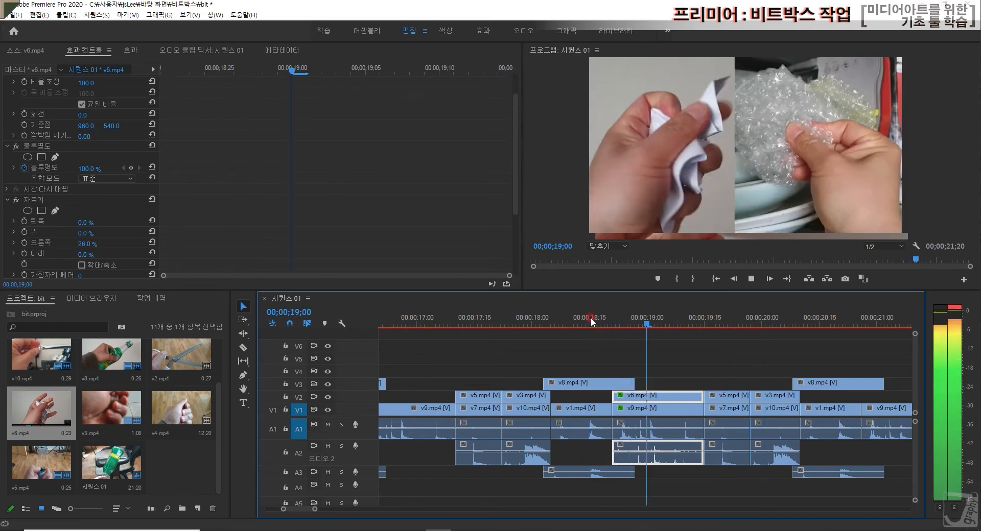
click(581, 321)
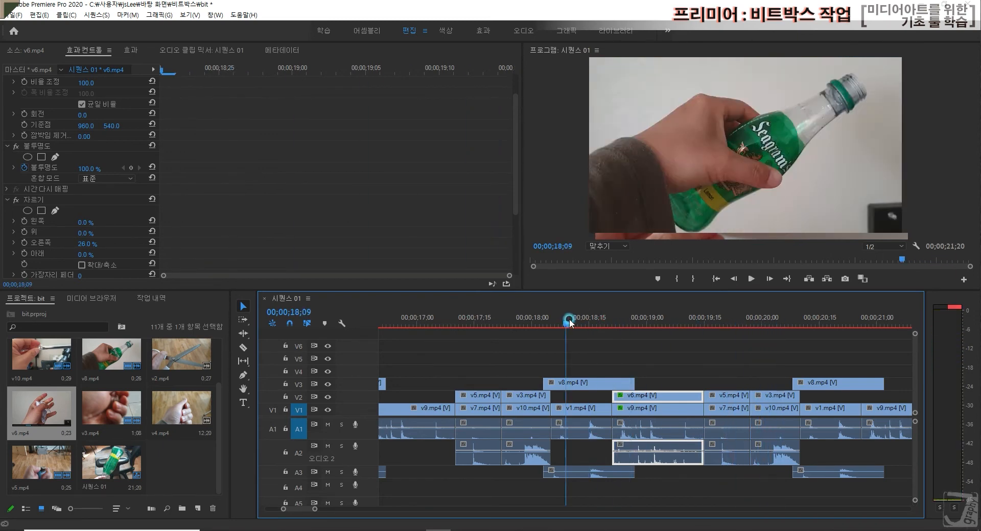
key(space)
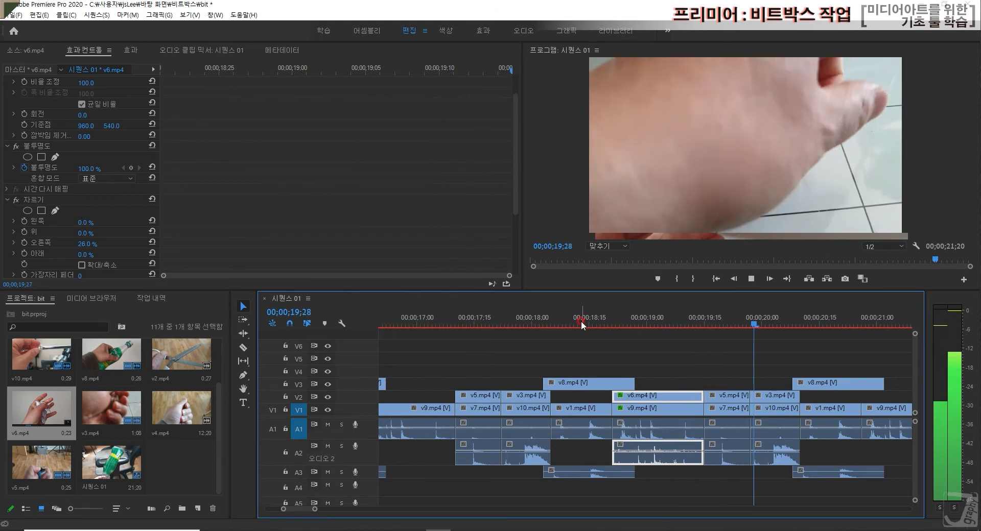
key(space)
Replace the clips after 00;00;19;15 with a copy of the preceding clip group that ends in the split screen.
key(minus)
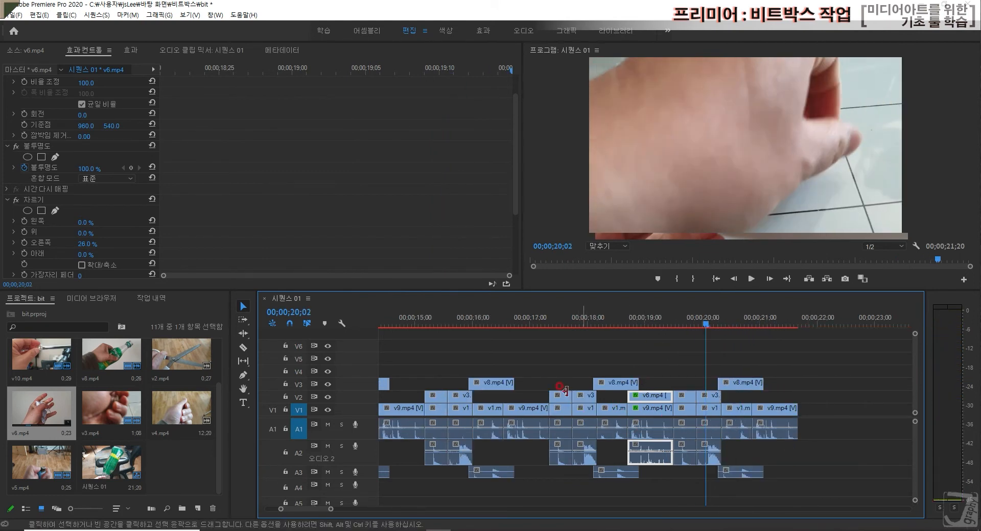
drag(810, 486, 558, 482)
key(Delete)
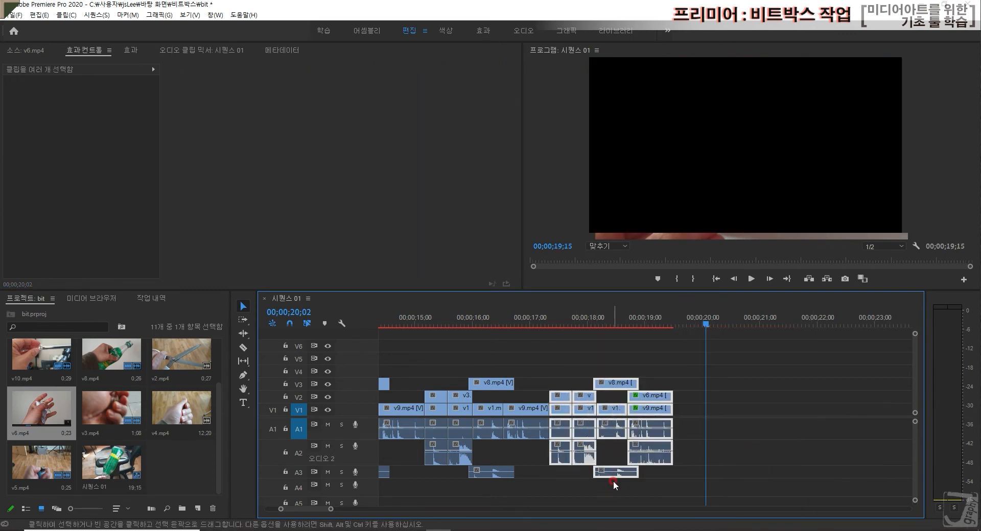
click(702, 321)
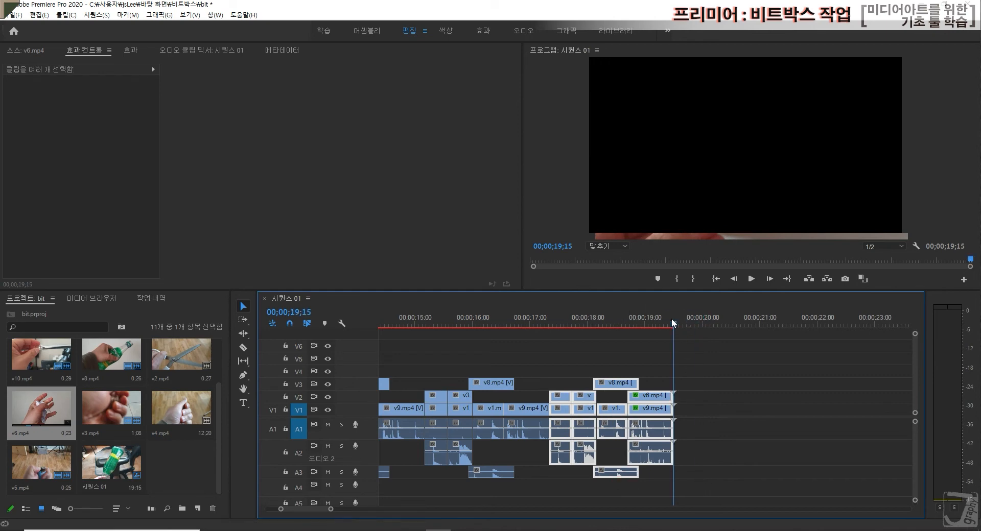
key(ctrl+v)
Play the end of the sequence from before the original clip group through its pasted copy to check the repetition.
mouse_move(555, 319)
mouse_down()
mouse_move(526, 316)
mouse_move(537, 317)
mouse_up()
key(space)
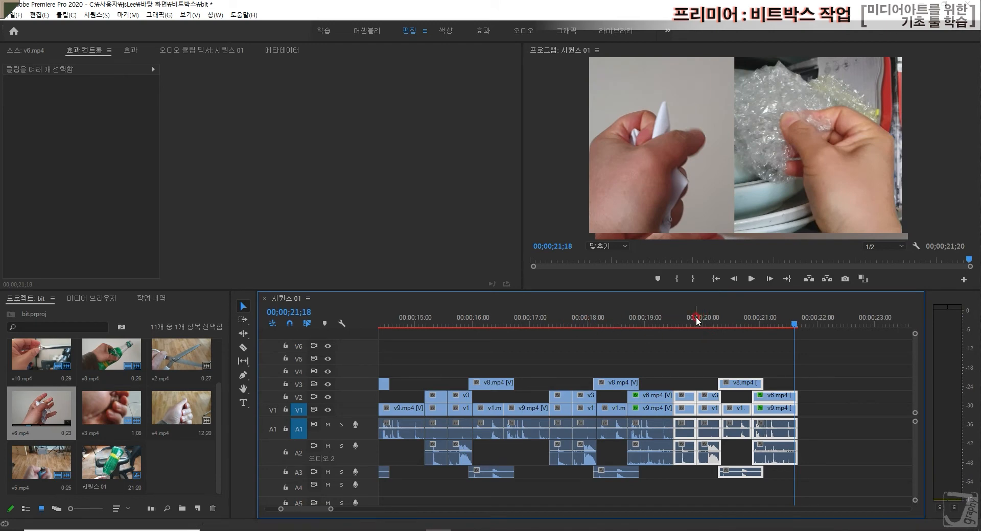
drag(680, 322, 482, 322)
key(space)
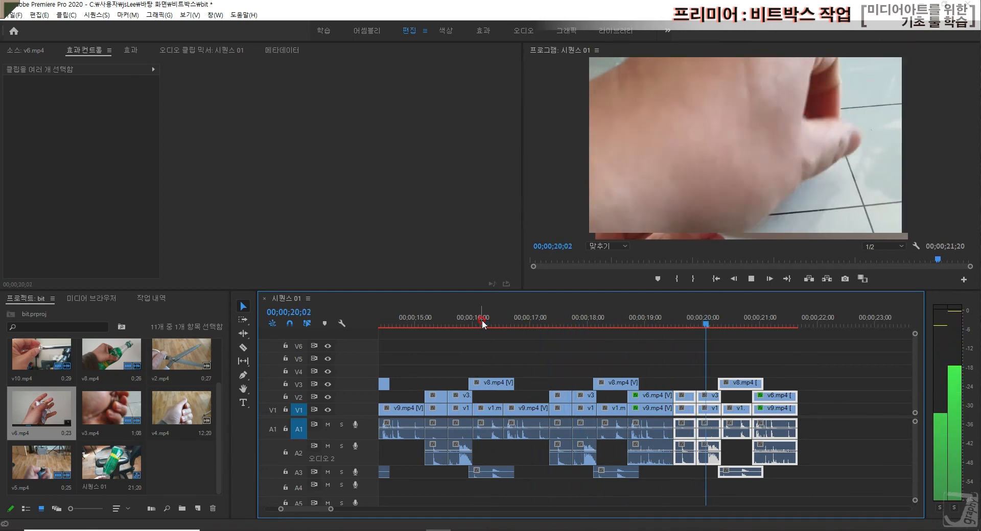
click(698, 367)
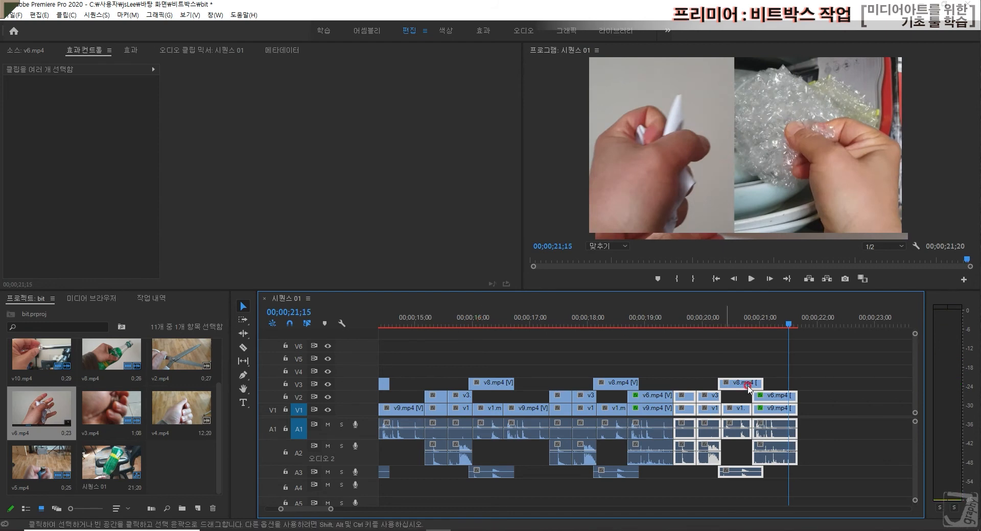
click(686, 474)
Play the whole beatbox sequence from 00;00;00;00 to its end.
key(minus)
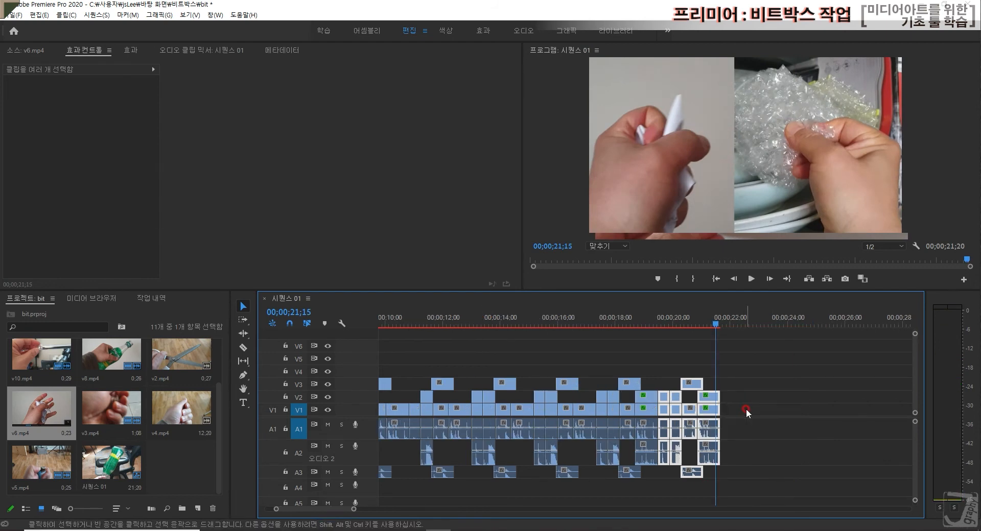
drag(335, 511, 329, 509)
key(minus)
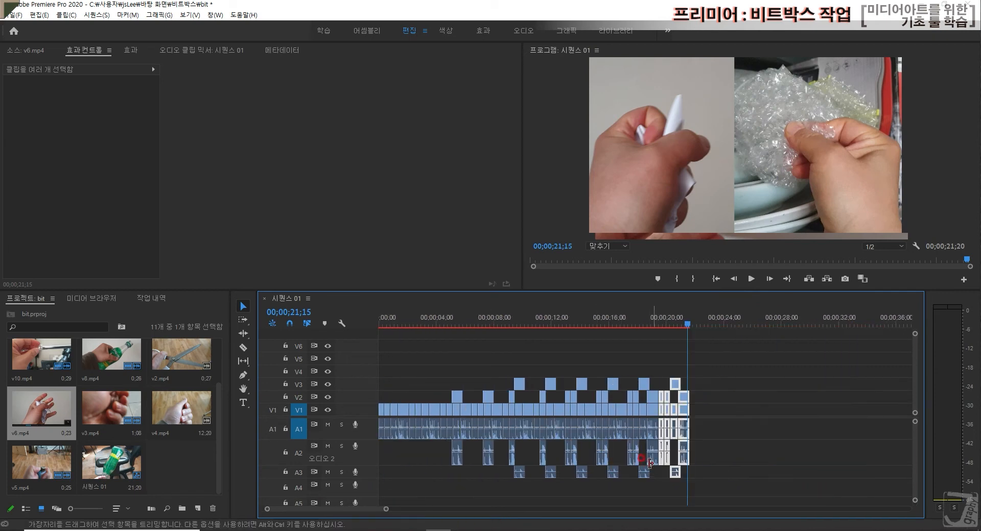
drag(447, 319, 299, 321)
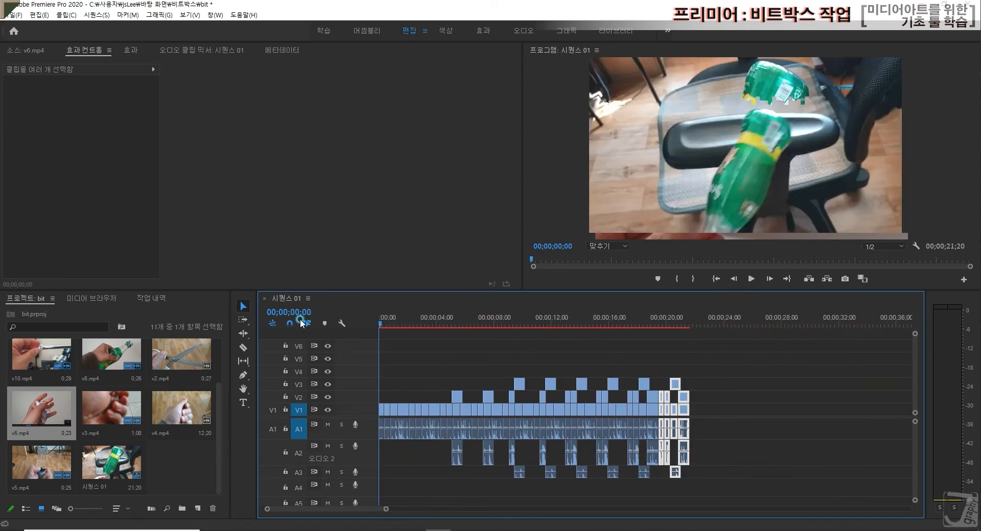
key(space)
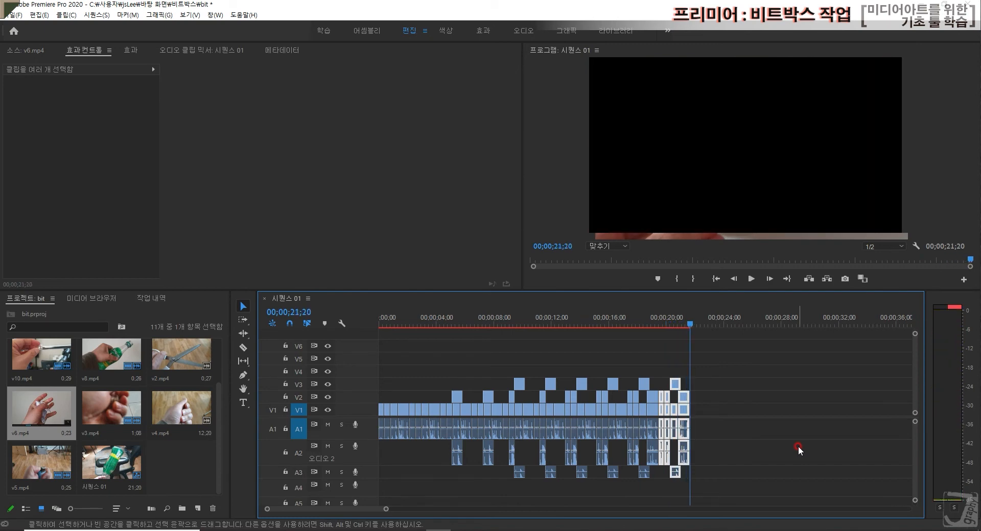
Review the middle of the sequence around 00;00;13;06 to 00;00;15;08 for a spot where the beat can be varied.
key(minus)
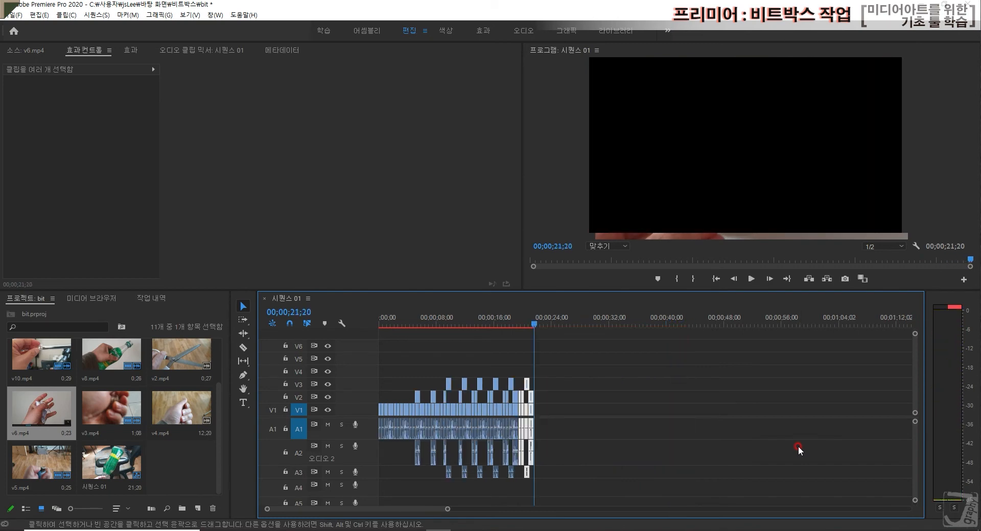
click(798, 446)
key(equal)
click(692, 324)
click(599, 320)
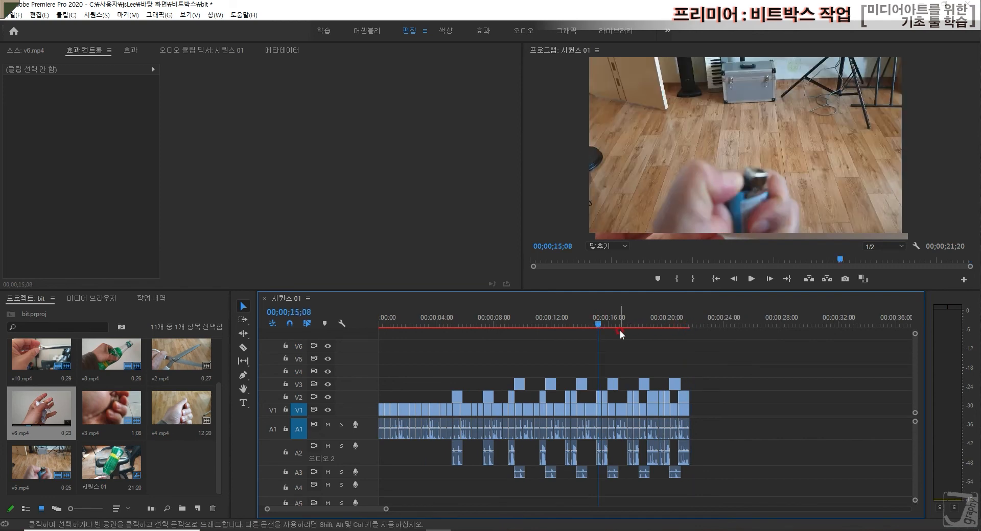
key(equal)
key(equal)
drag(563, 327, 525, 327)
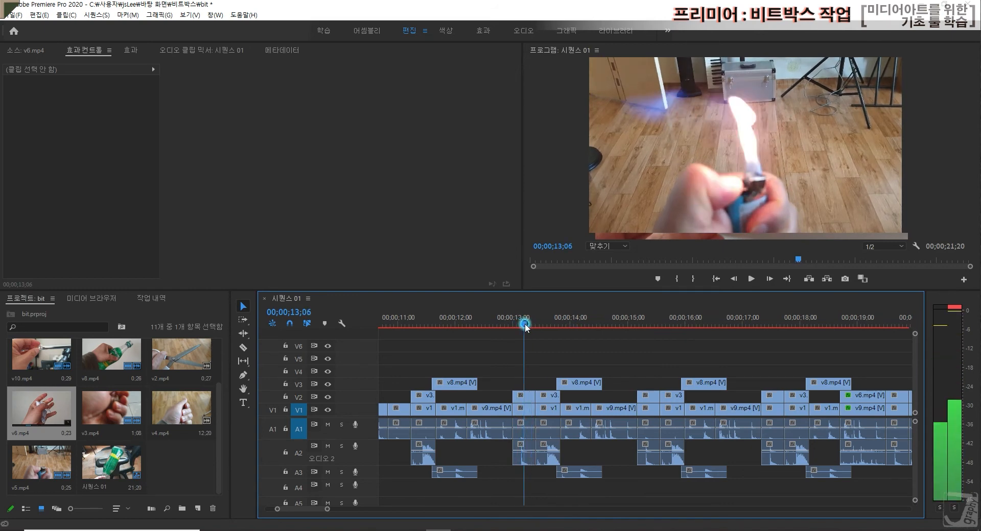
Shorten the stacked v5.mp4 and v7.mp4 clips at 00;00;13;00 and place v5.mp4 directly after v7.mp4 on V1.
key(=)
click(606, 371)
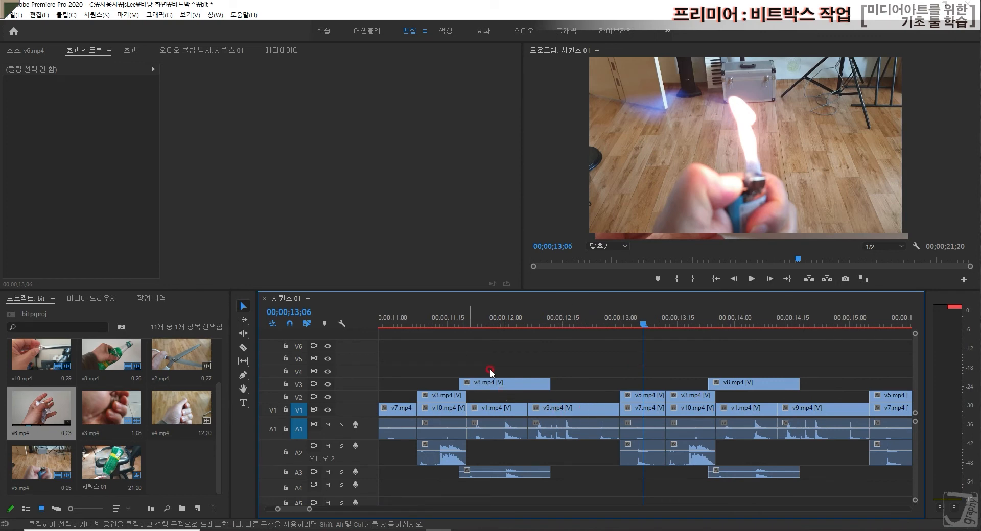
click(658, 405)
key(minus)
key(=)
click(714, 323)
drag(715, 325, 620, 323)
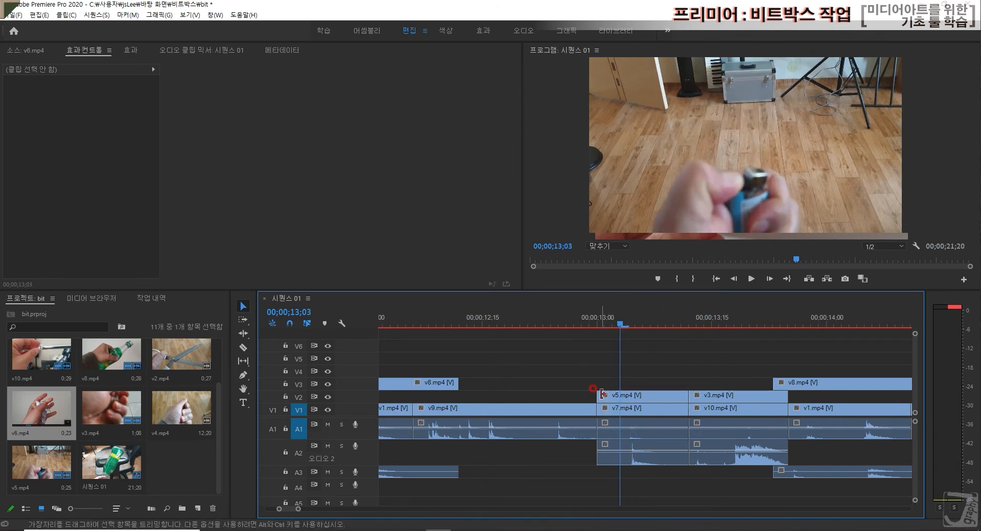
mouse_move(608, 395)
mouse_down()
mouse_move(620, 395)
mouse_move(606, 410)
mouse_move(617, 410)
mouse_up()
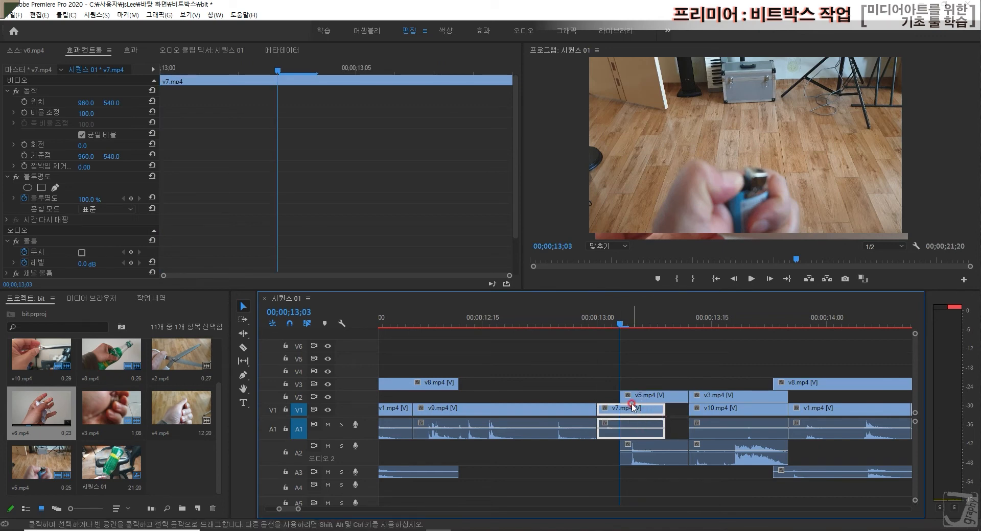
drag(686, 397, 597, 409)
drag(648, 411, 639, 407)
Replay the shortened v7.mp4 and v5.mp4 pair several times from just before 00;00;13;00 to check its rhythm.
click(517, 323)
key(space)
click(566, 319)
click(590, 316)
click(543, 315)
click(551, 316)
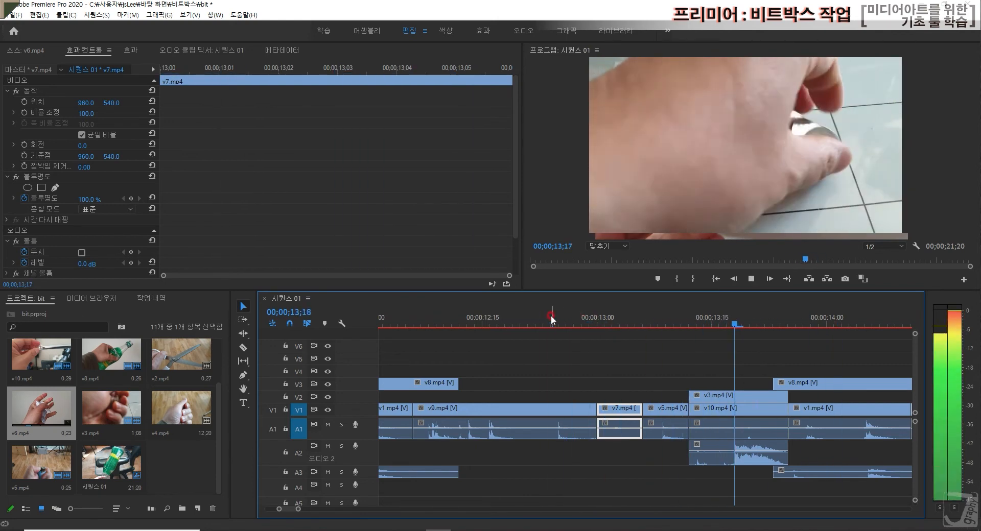
key(space)
click(543, 313)
key(space)
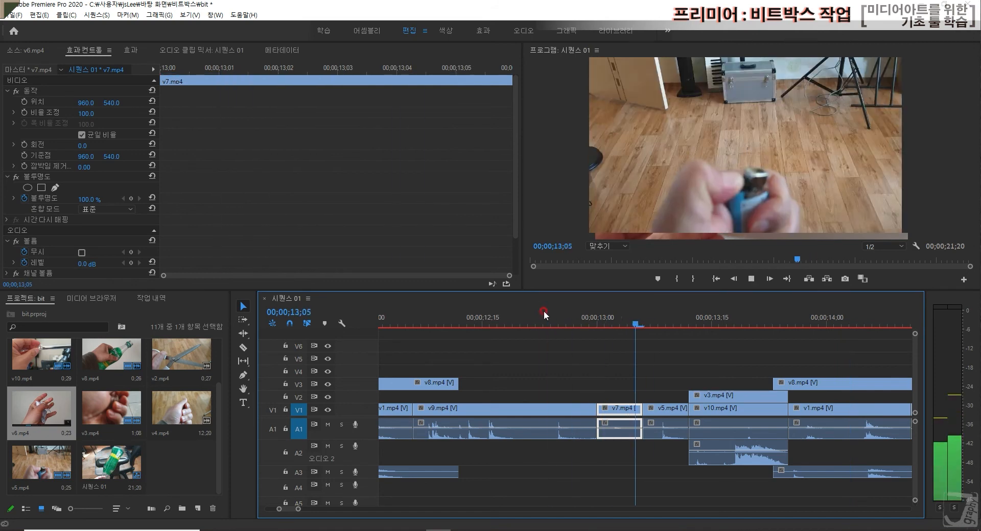
key(space)
click(533, 312)
key(space)
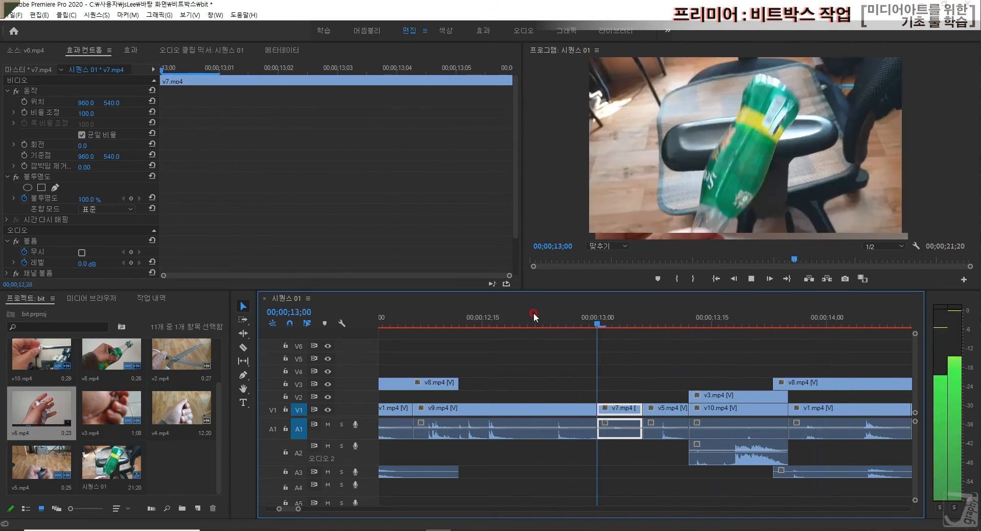
key(space)
Replace the stacked v5.mp4 and v7.mp4 clips ending at 00;00;15;17 with a copy of the shortened v7.mp4 and v5.mp4 pair.
drag(610, 368, 685, 443)
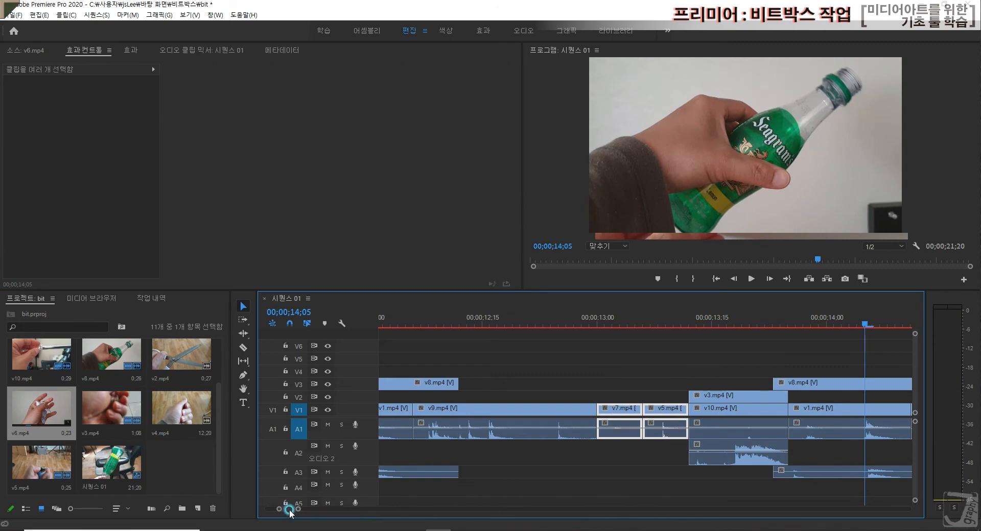
drag(289, 512, 291, 510)
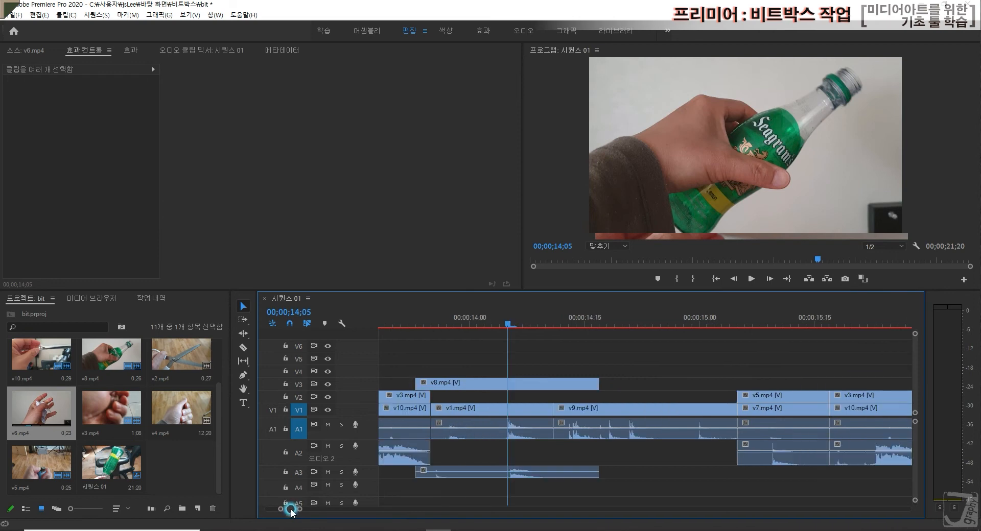
key(minus)
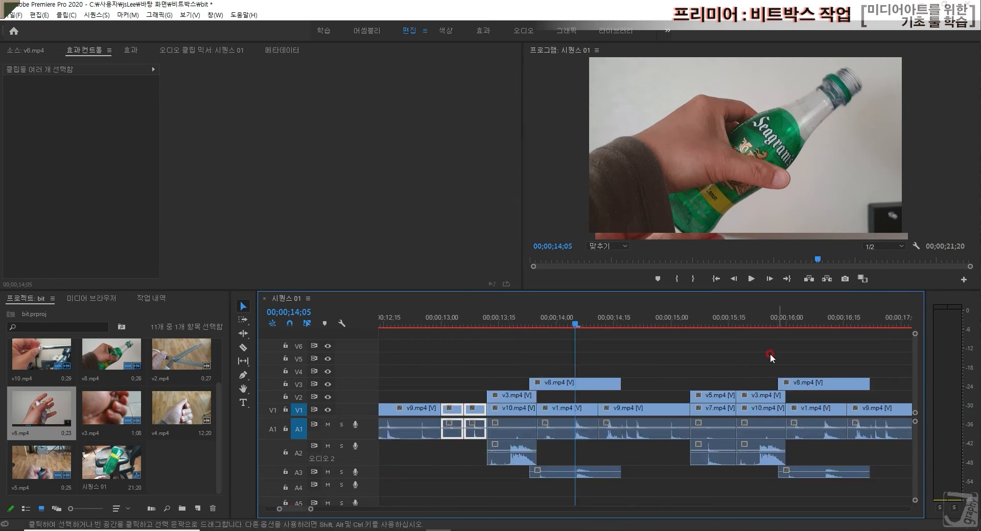
click(691, 322)
drag(704, 374, 714, 473)
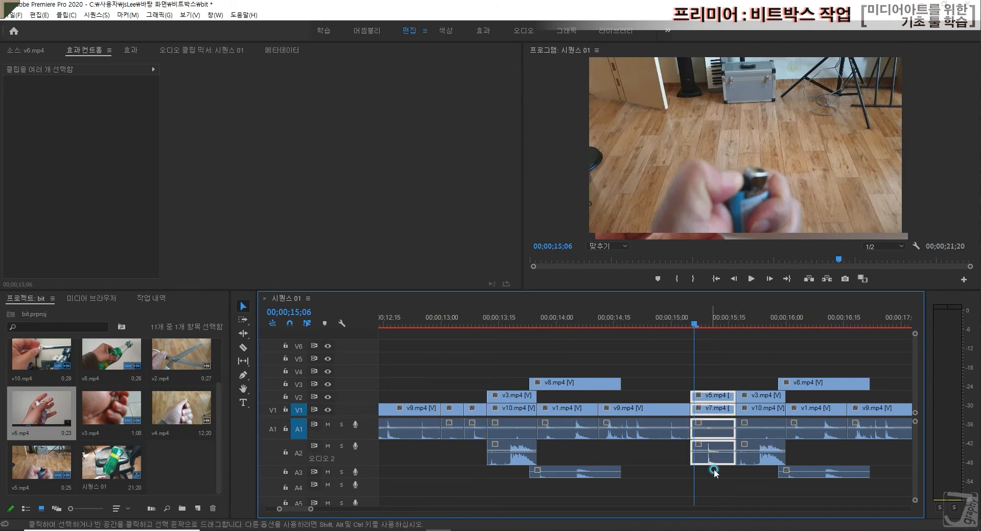
key(Delete)
click(691, 327)
key(ctrl+v)
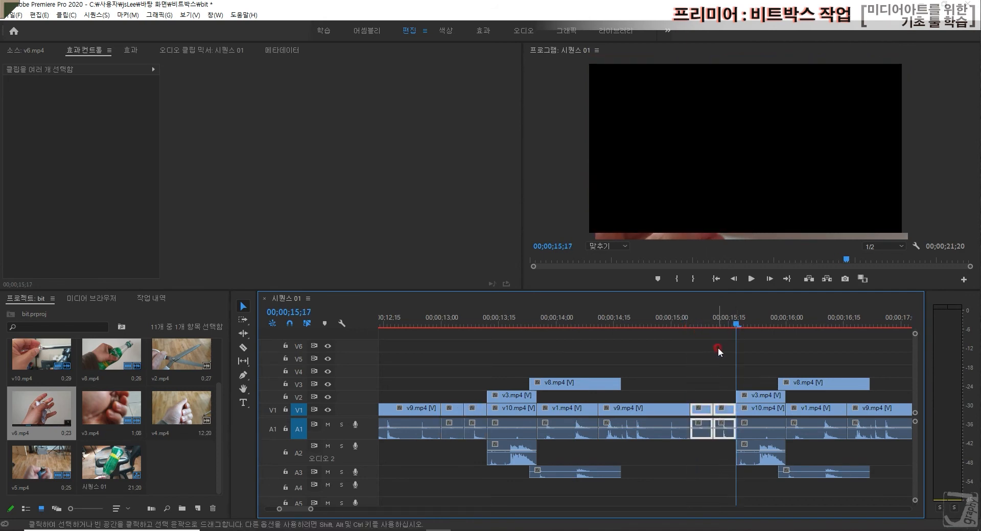
Play the sequence from 00;00;12;29 to 00;00;16;25 to check both shortened clip pairs.
click(674, 322)
click(438, 322)
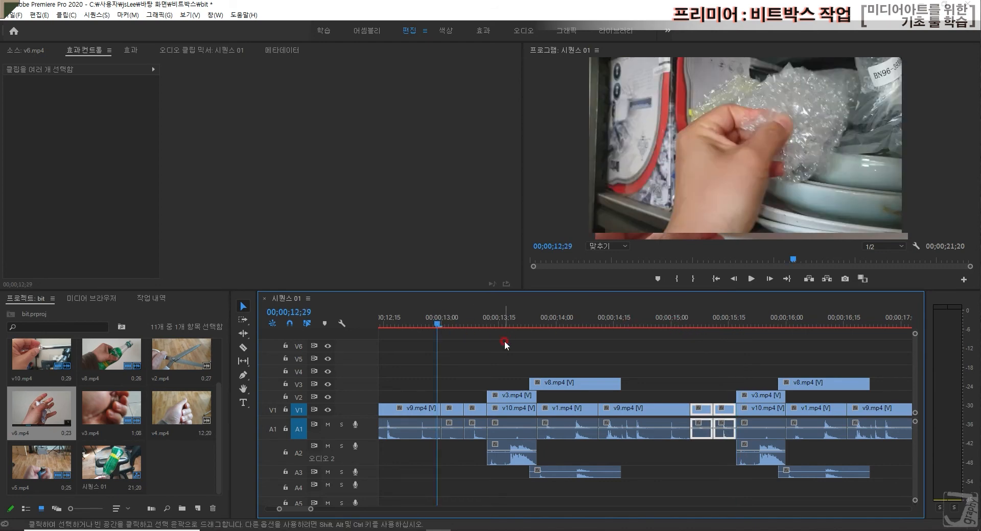
key(space)
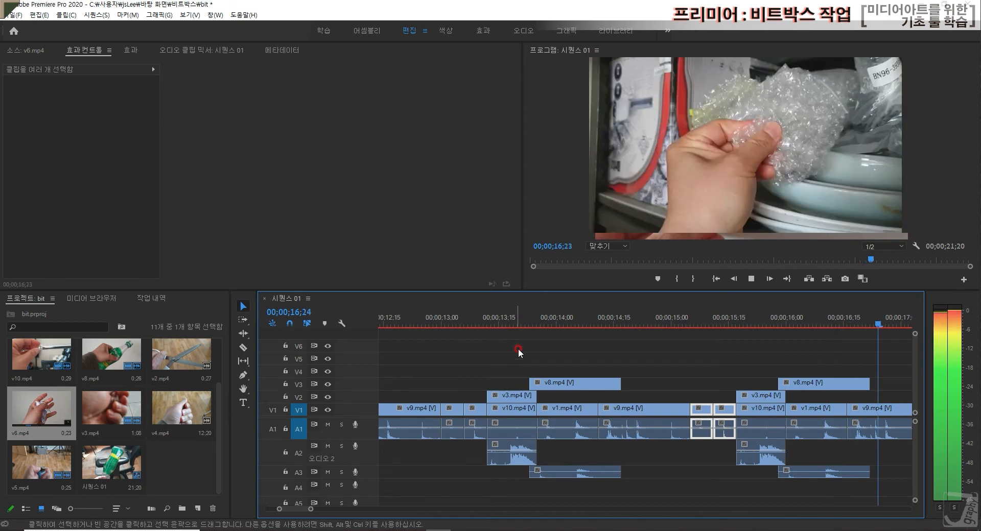
key(space)
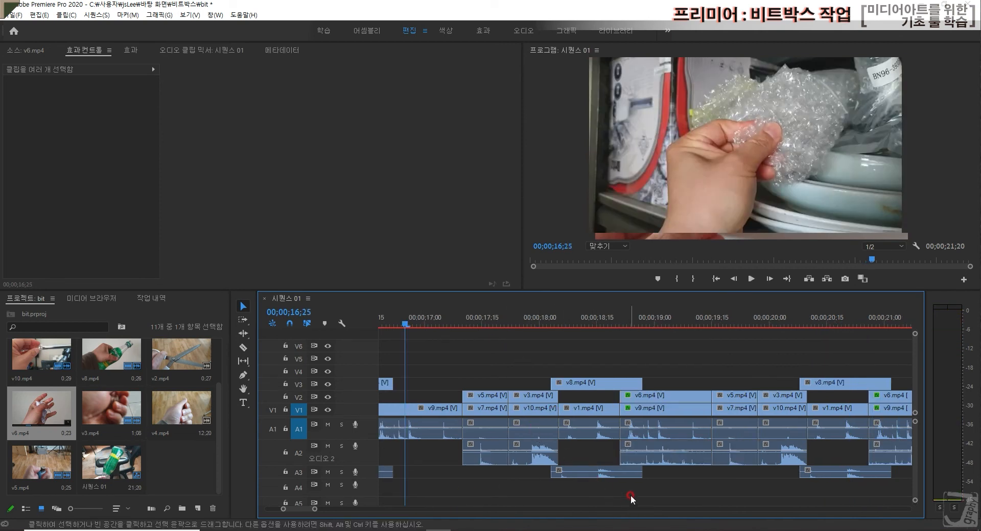
key(minus)
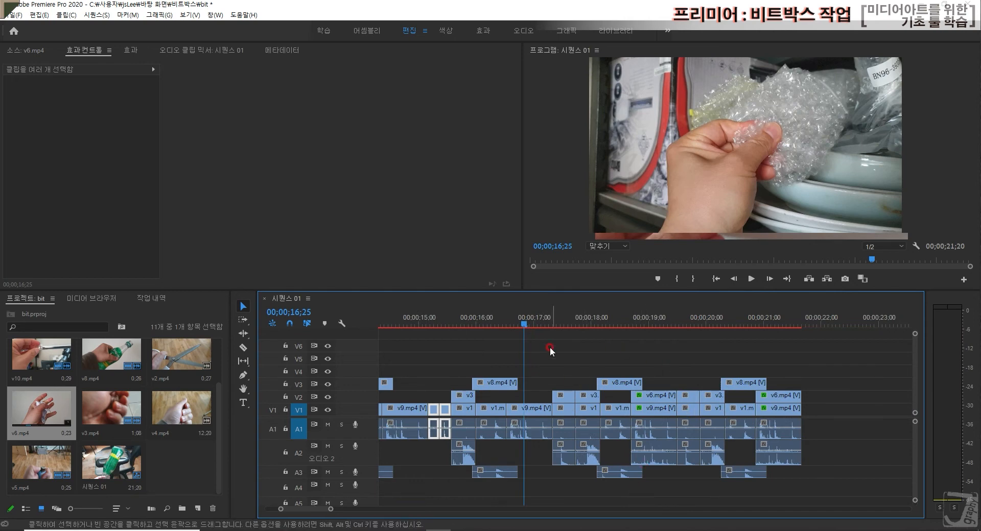
Replace the stacked v5.mp4 and v7.mp4 clips at 00;00;17;10 and before 00;00;19;27 with copies of the shortened v7.mp4 and v5.mp4 pair.
drag(554, 377, 560, 457)
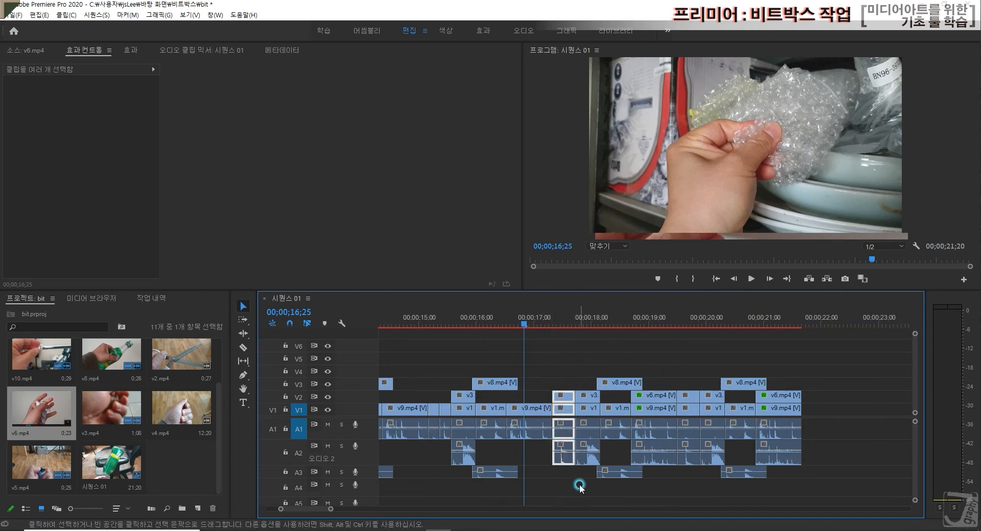
key(Delete)
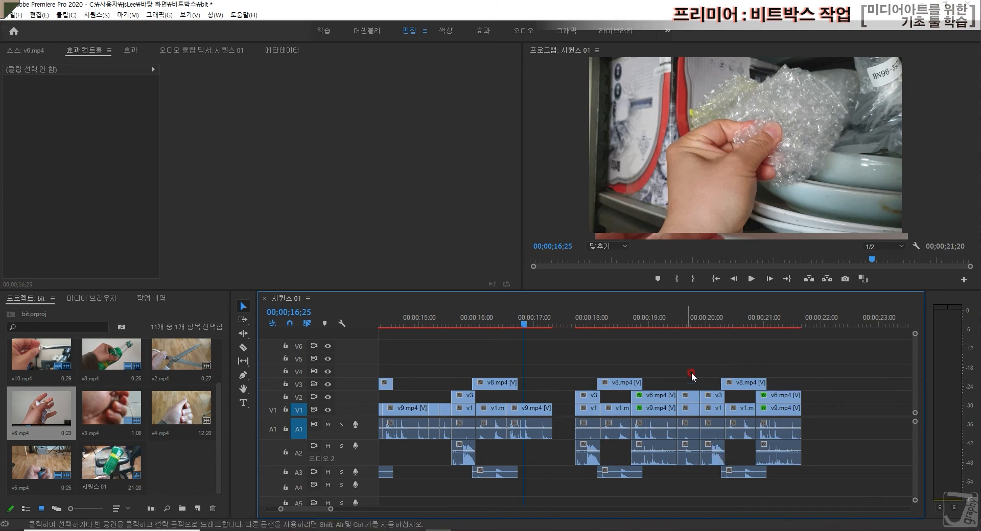
click(688, 434)
key(Delete)
click(549, 321)
drag(549, 321, 550, 324)
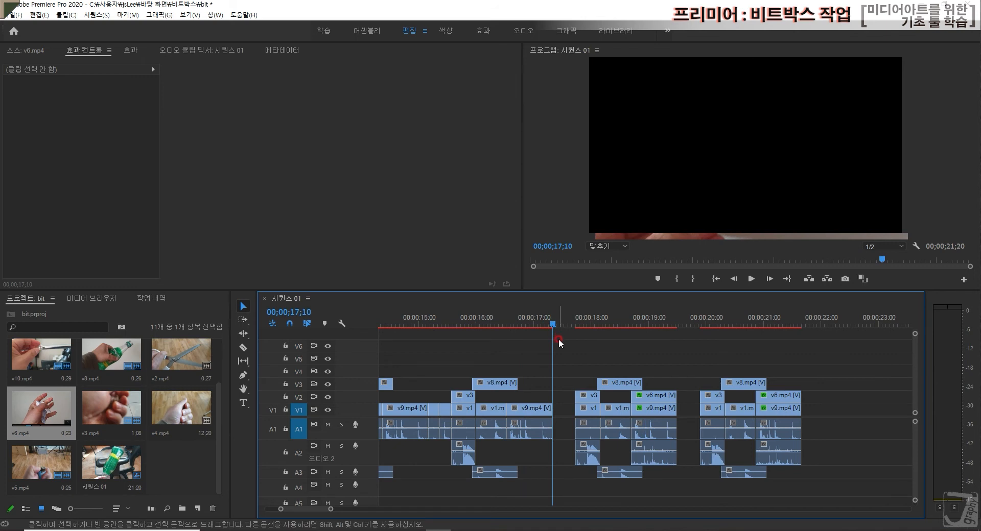
key(ctrl+v)
click(685, 317)
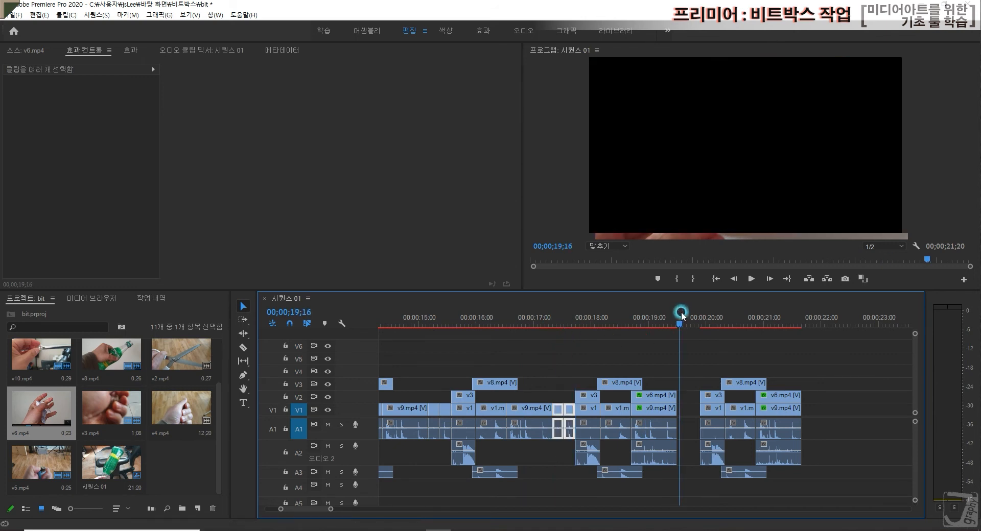
key(ctrl+v)
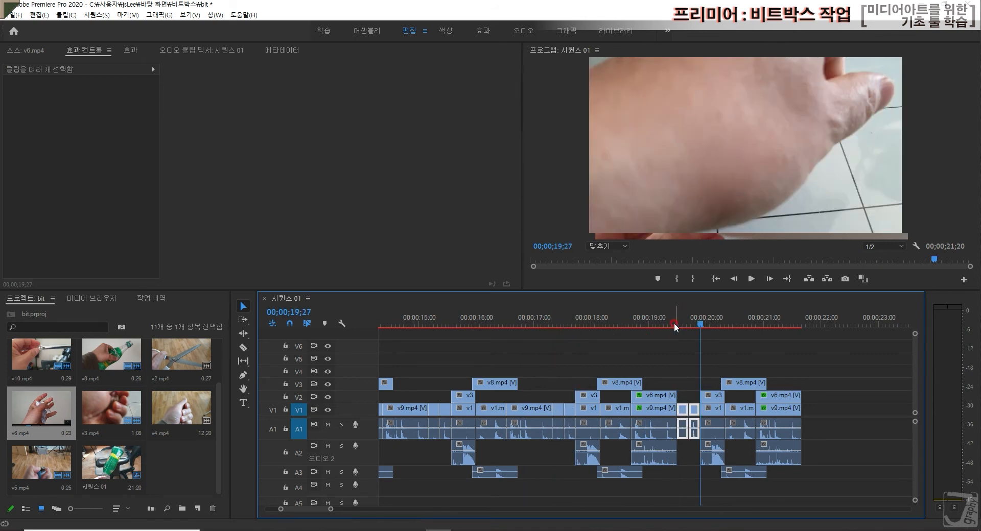
Play the sequence from about 00;00;12;00 and again from about 00;00;15;00 to check the replaced clip pairs.
key(minus)
click(446, 321)
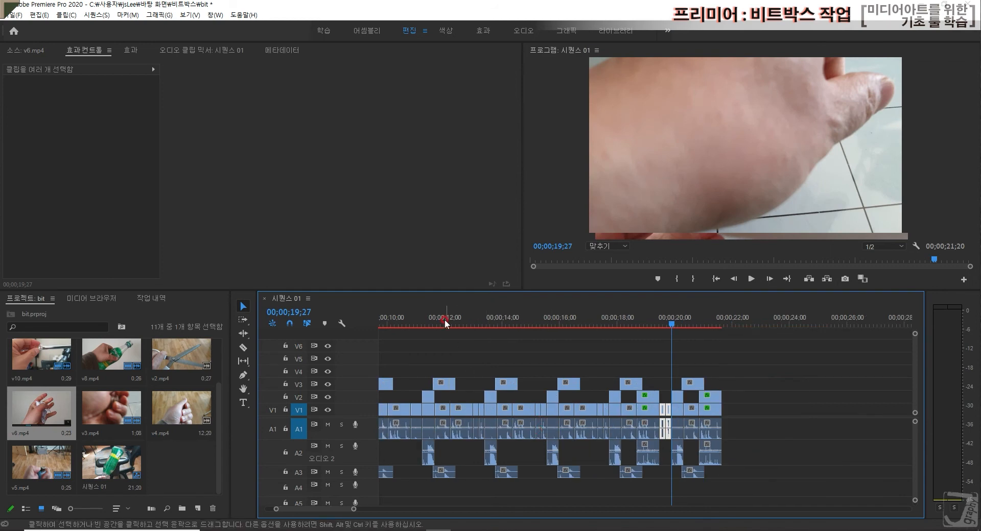
key(space)
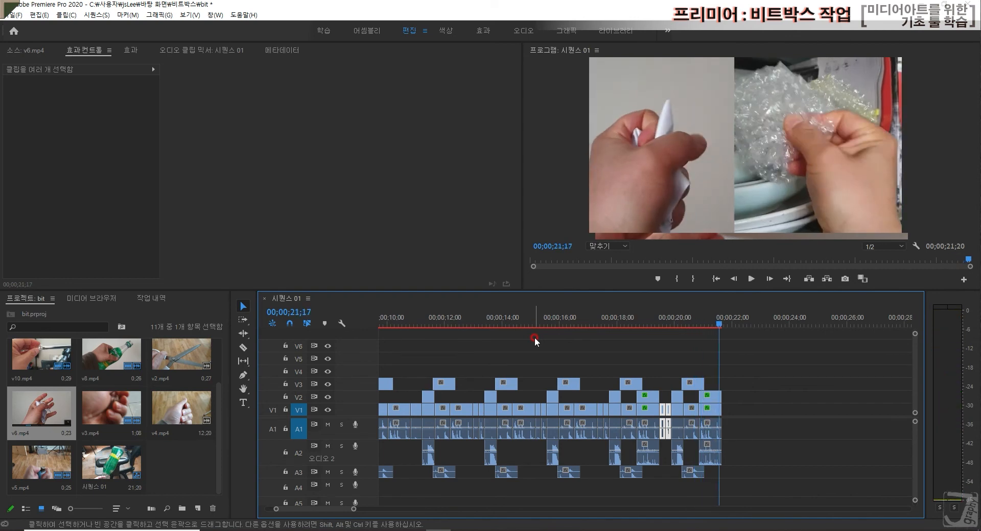
click(531, 324)
key(space)
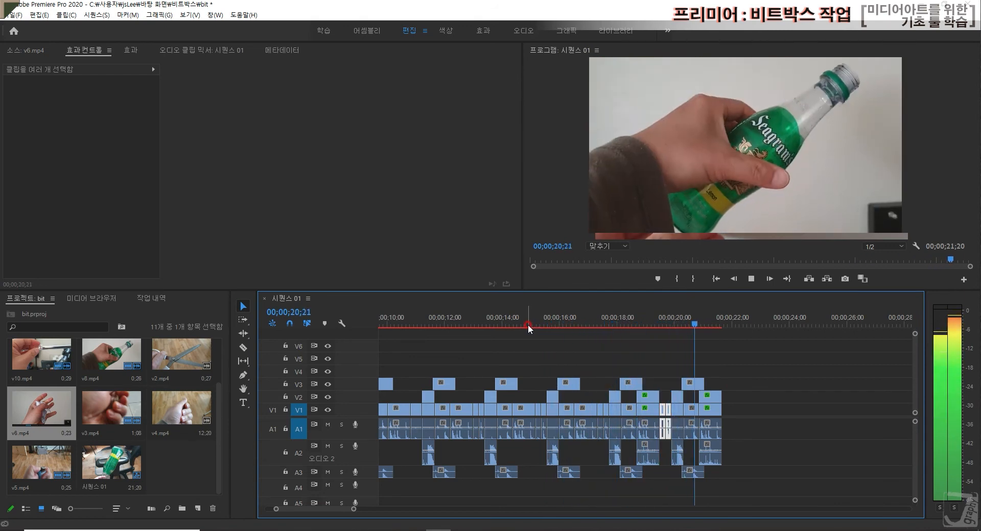
key(space)
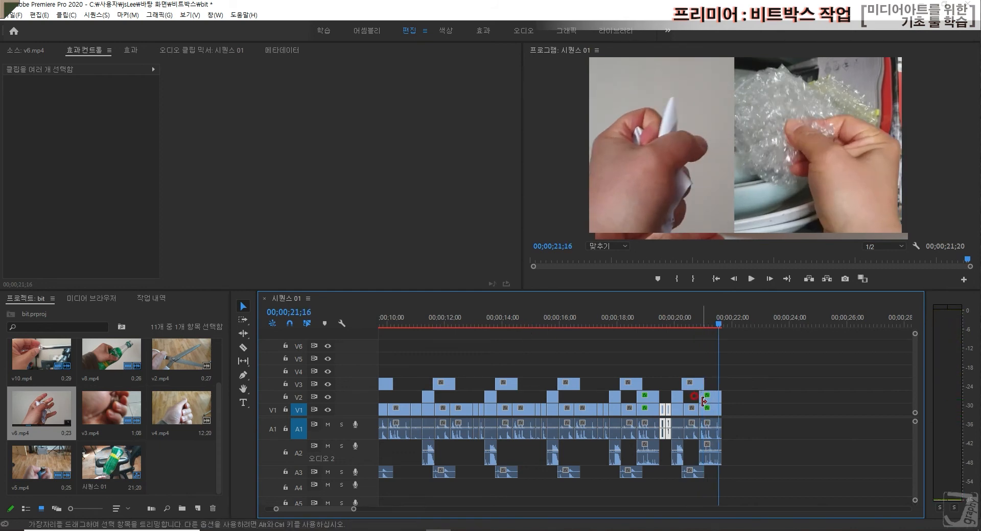
Replay the sequence from 00;00;12;20 and replay its closing section to check the rhythm up to the end.
key(=)
drag(587, 316, 346, 322)
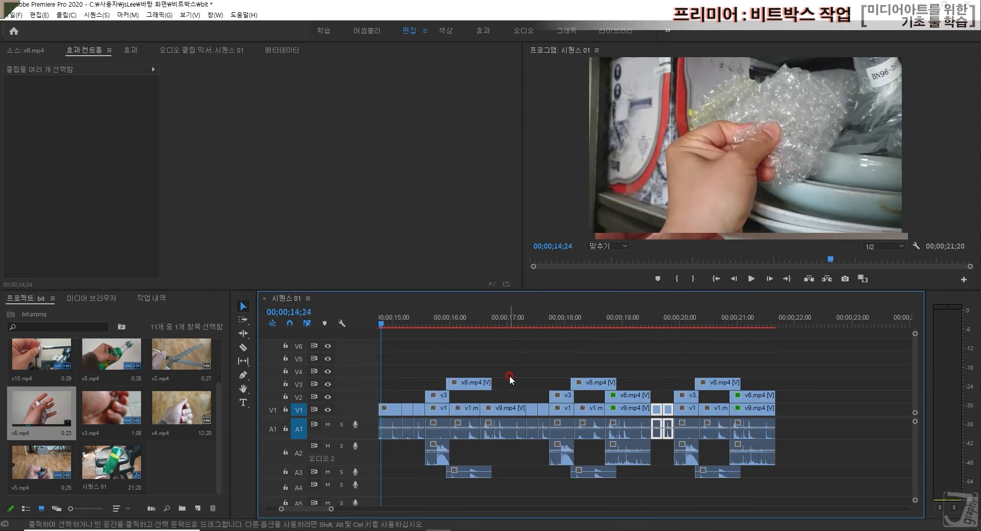
key(-)
click(451, 321)
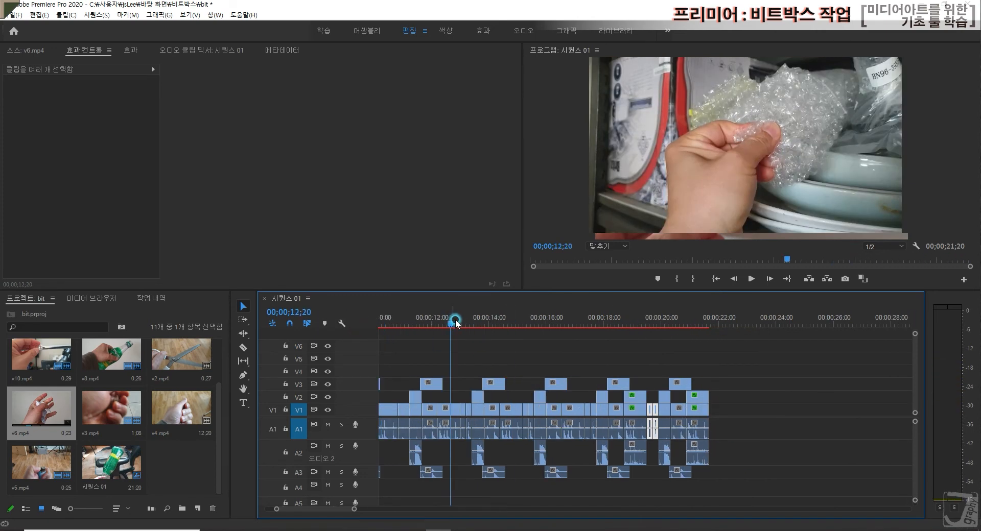
key(space)
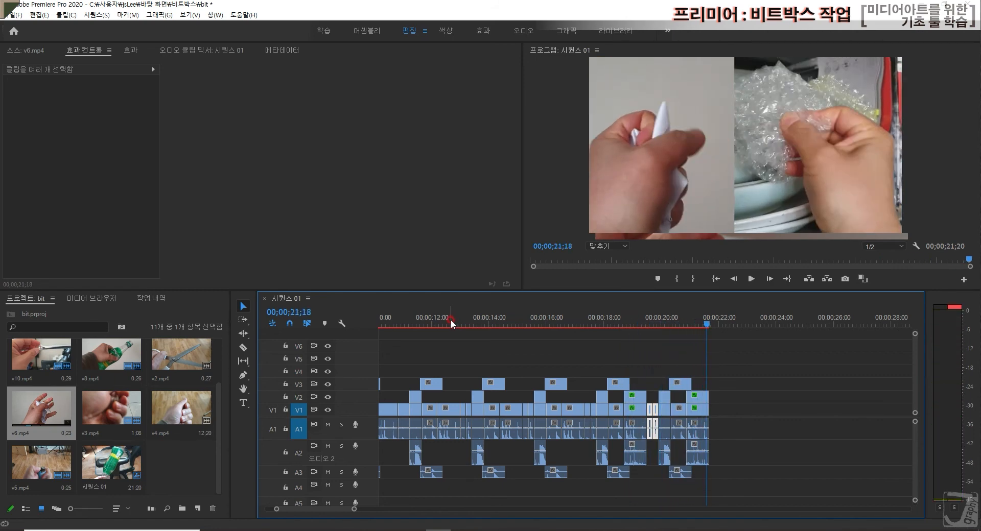
drag(708, 322, 823, 326)
drag(740, 318, 627, 322)
key(space)
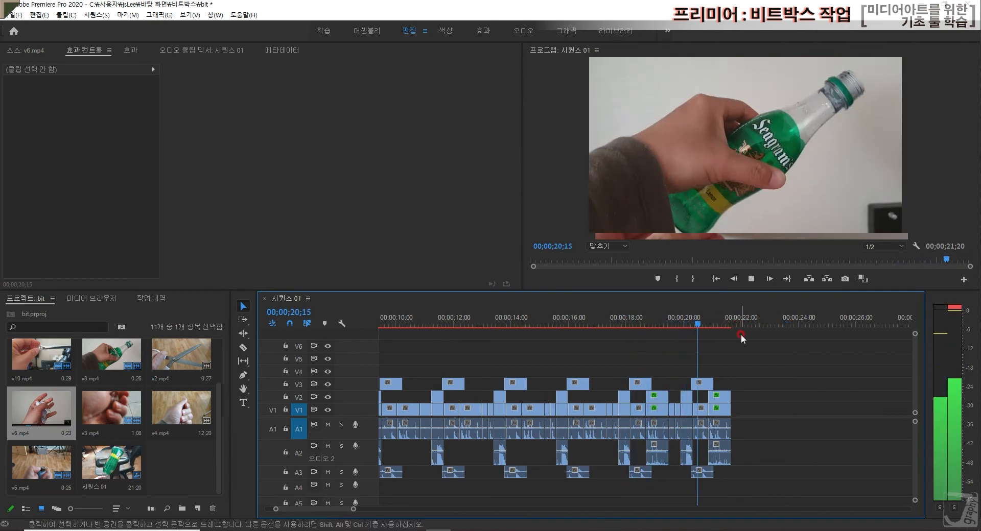
key(space)
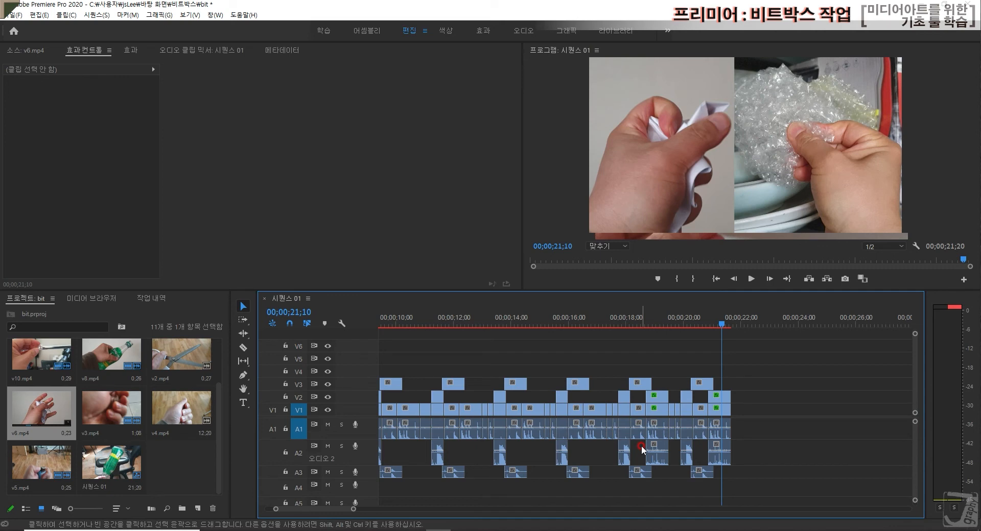
Copy the layered clip group between about 00;00;15;04 and 00;00;17;10 and paste it at the end of the sequence.
drag(550, 369, 586, 332)
drag(571, 404, 598, 477)
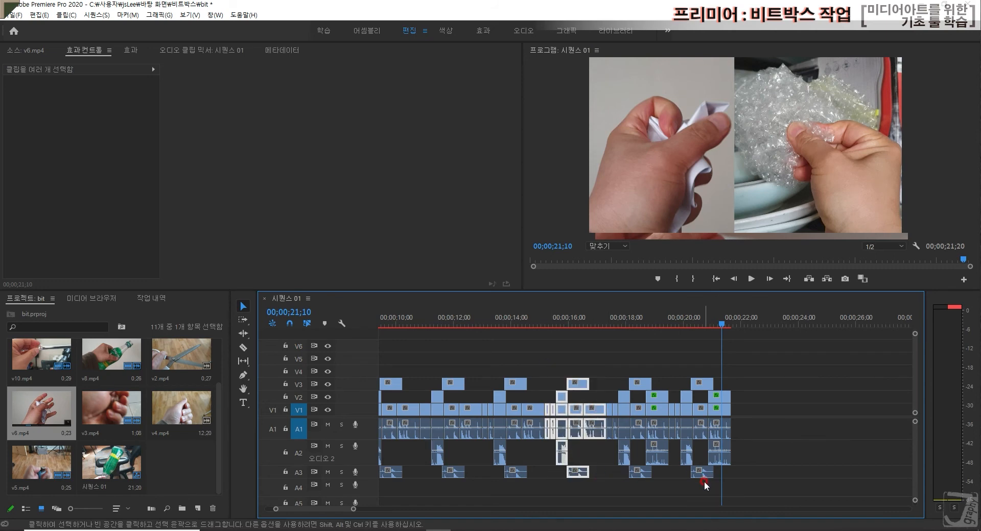
drag(744, 321, 739, 321)
click(766, 338)
key(ctrl+v)
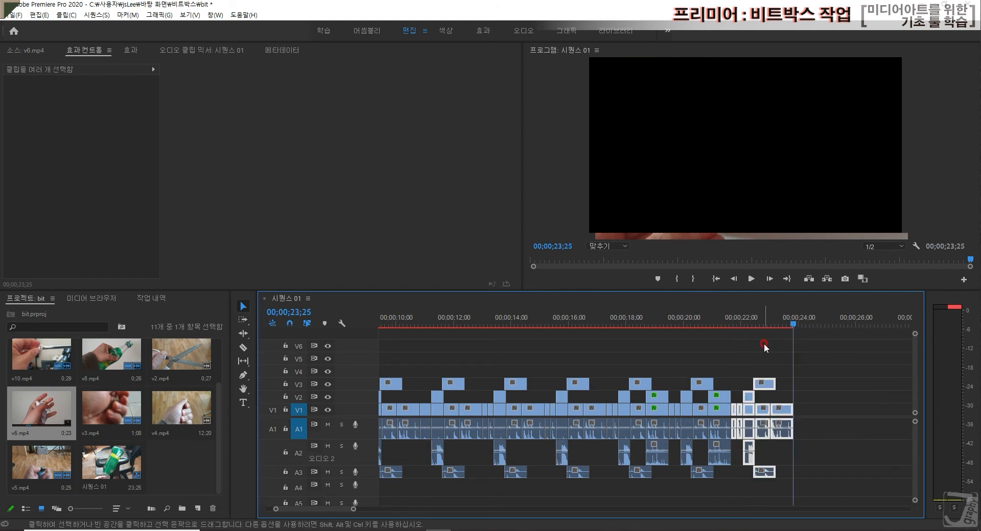
Copy the layered clip group between about 00;00;10;25 and 00;00;13;00 and paste it at 00;00;23;25.
click(841, 386)
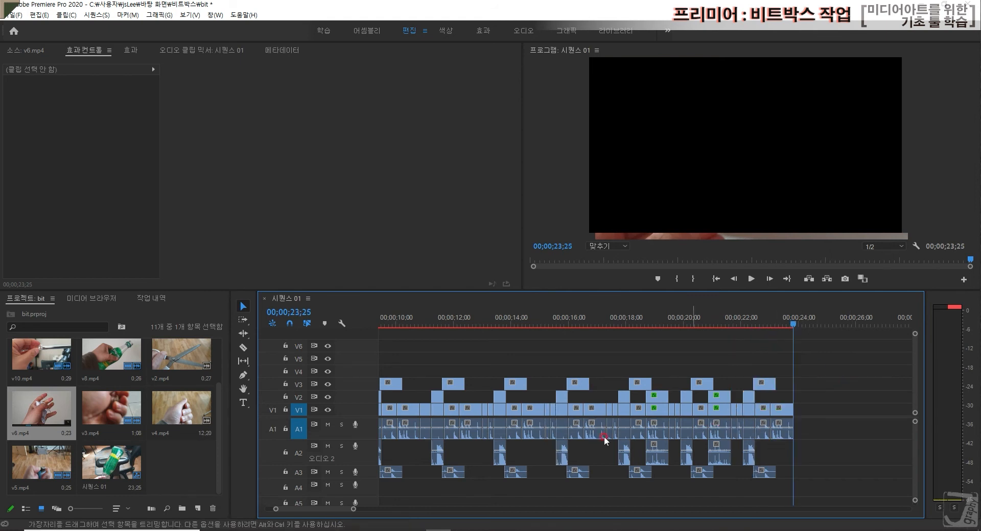
click(577, 459)
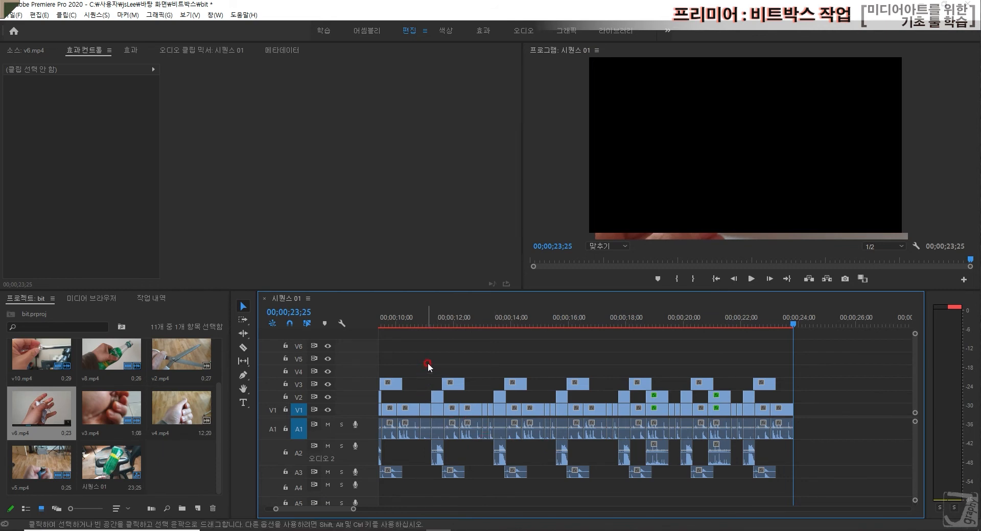
drag(428, 366, 467, 482)
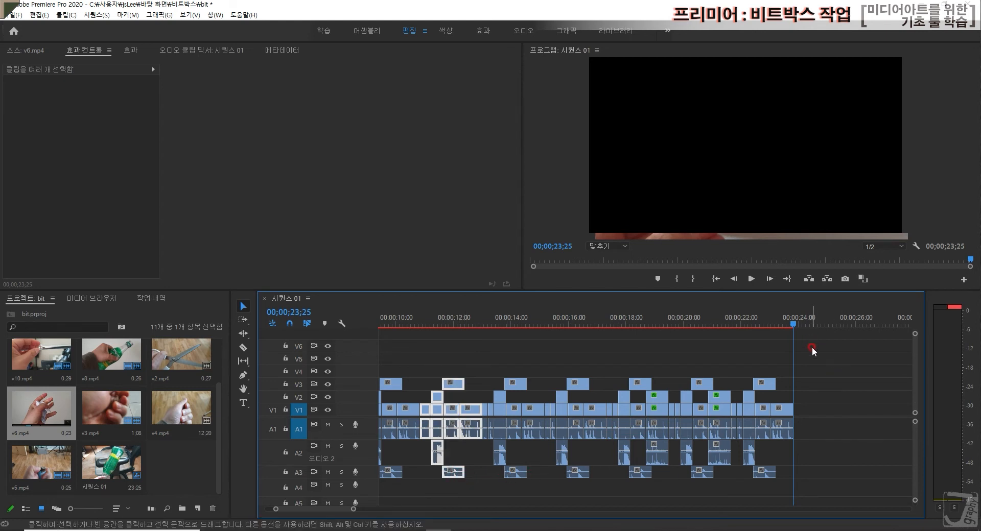
key(ctrl+v)
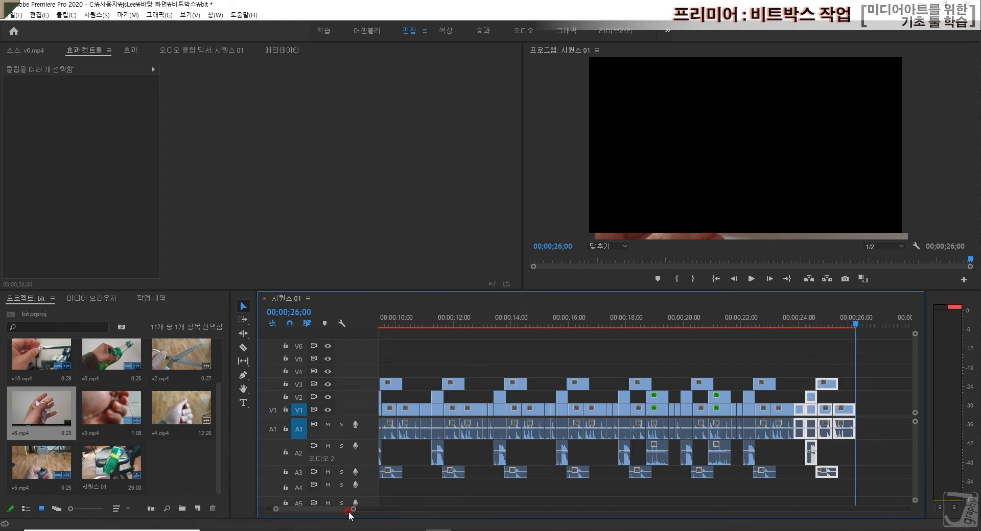
Copy the first four clips of the sequence on V1 and paste them at 00;00;26;00 and again at 00;00;28;05.
drag(327, 513, 290, 513)
click(445, 408)
drag(428, 396, 367, 445)
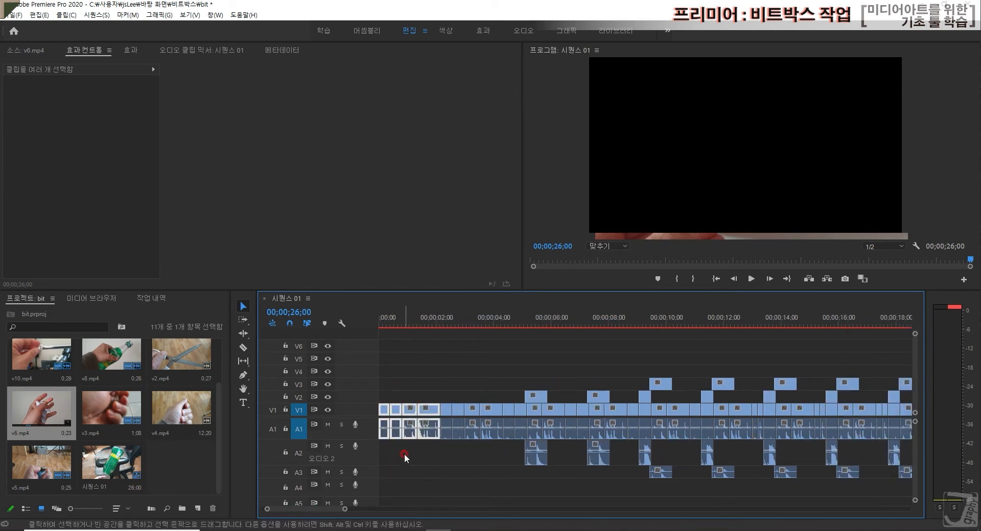
drag(323, 515, 320, 513)
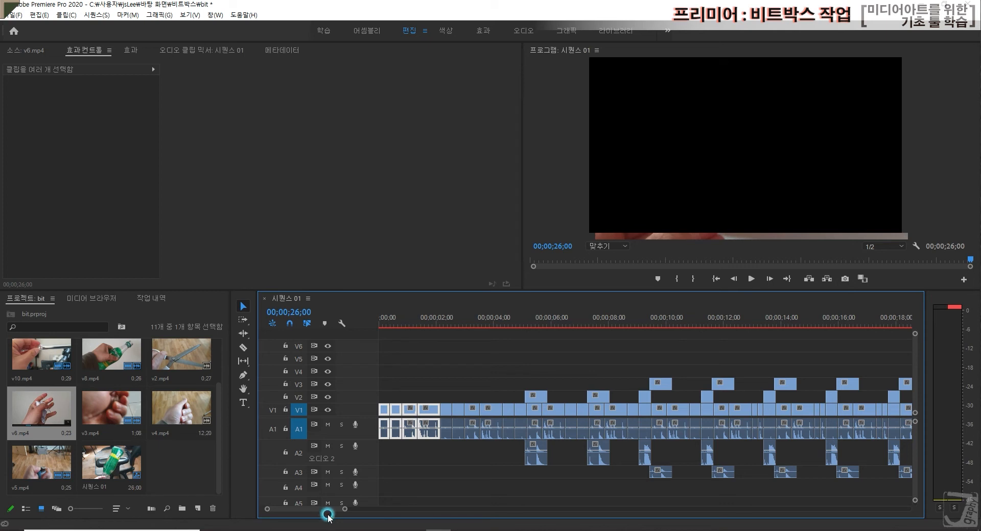
drag(330, 512, 347, 511)
click(519, 350)
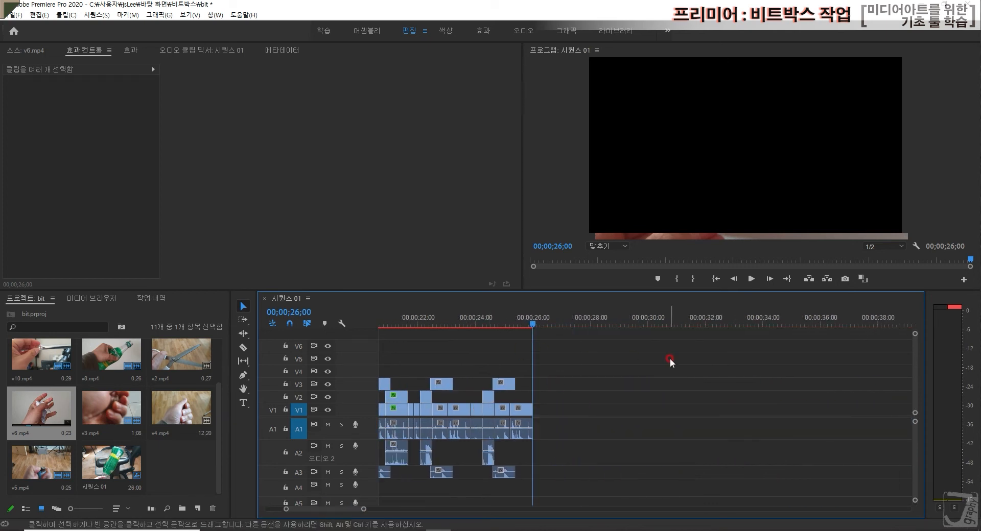
drag(543, 323, 536, 324)
click(597, 349)
key(ctrl+v)
click(607, 322)
drag(614, 323, 596, 323)
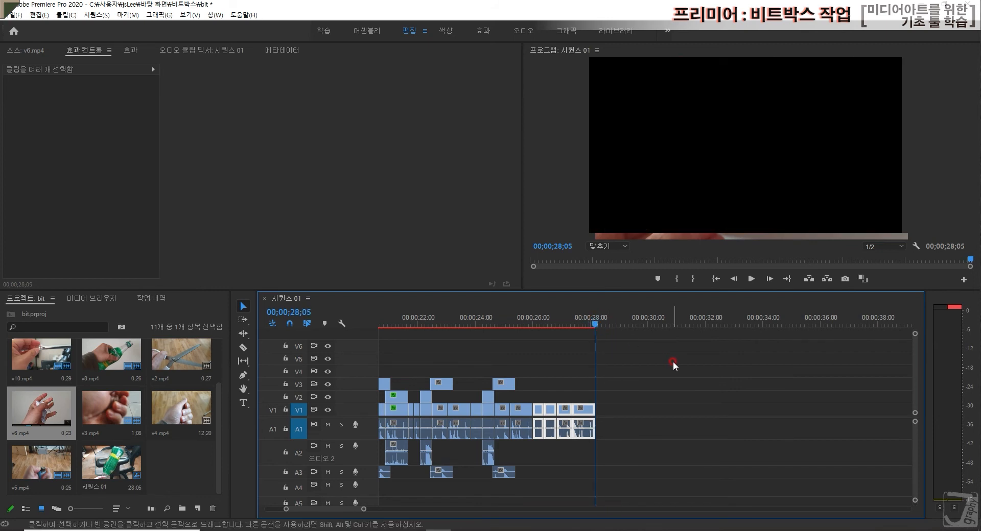
key(ctrl+v)
Play the extended sequence from 00;00;00;00 to 00;00;29;27 to check the full beat.
click(660, 324)
key(minus)
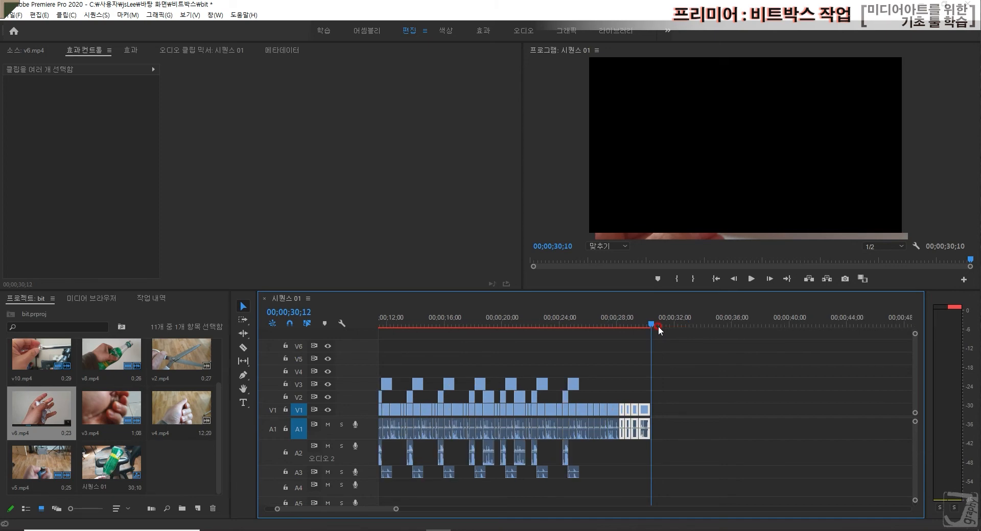
drag(659, 325, 294, 346)
click(820, 495)
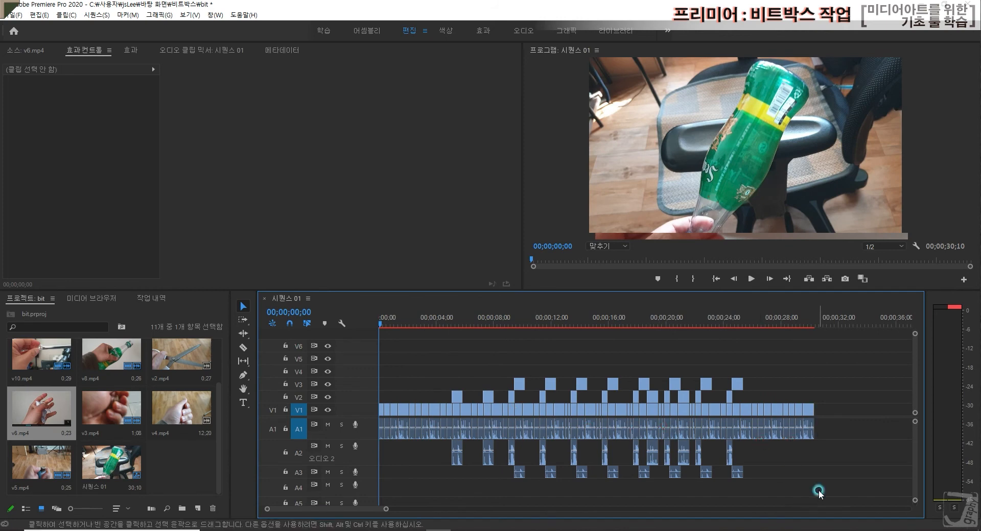
key(space)
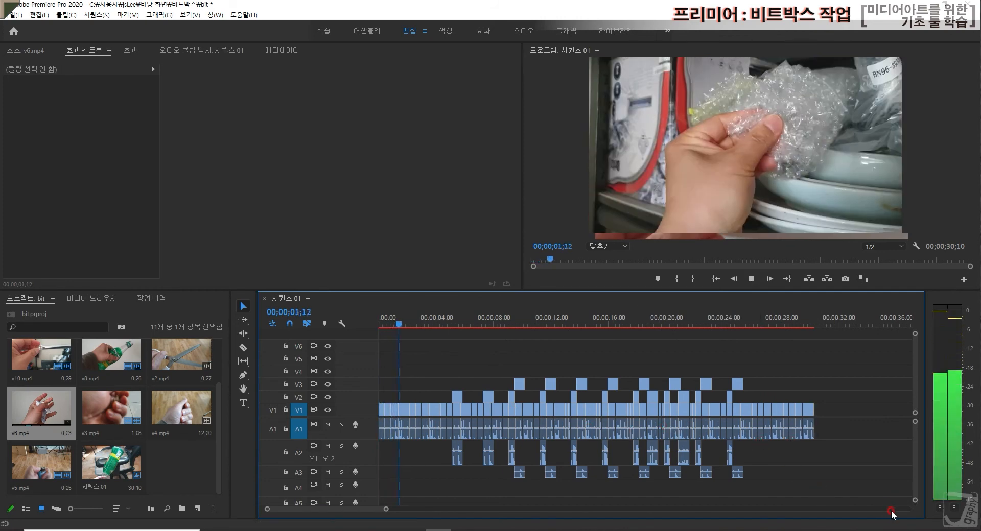
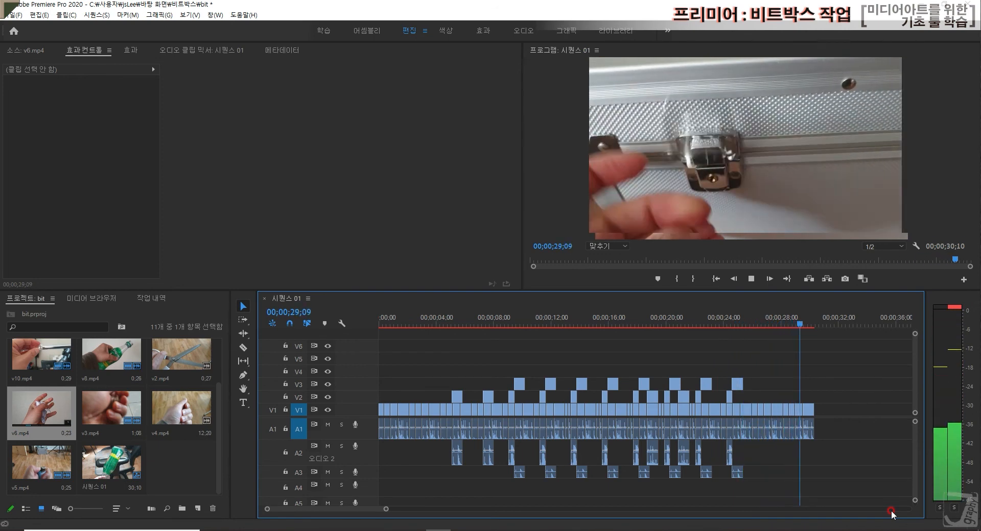
key(space)
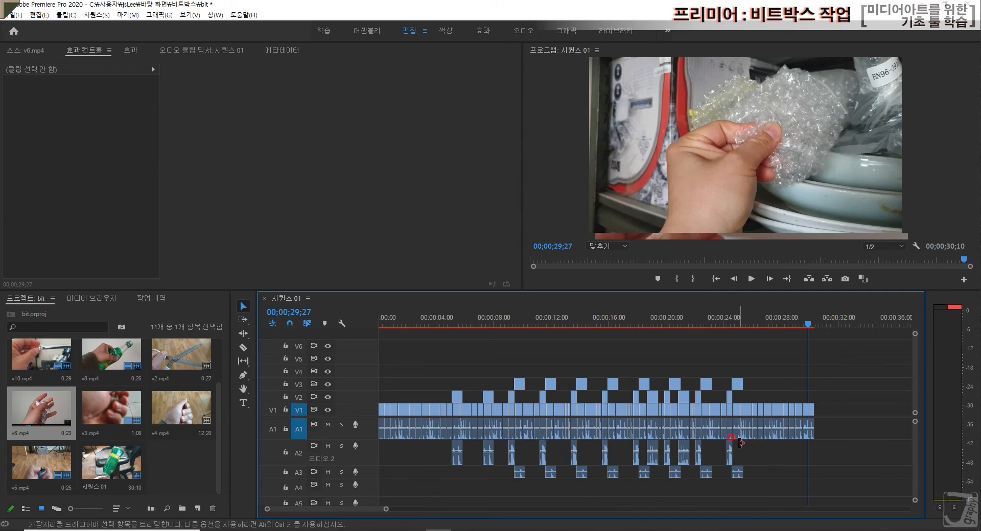
Scrub the sequence between about 00;00;16;20 and 00;00;26;21 and examine the clips around 00;00;17;22 up close.
drag(732, 320, 762, 327)
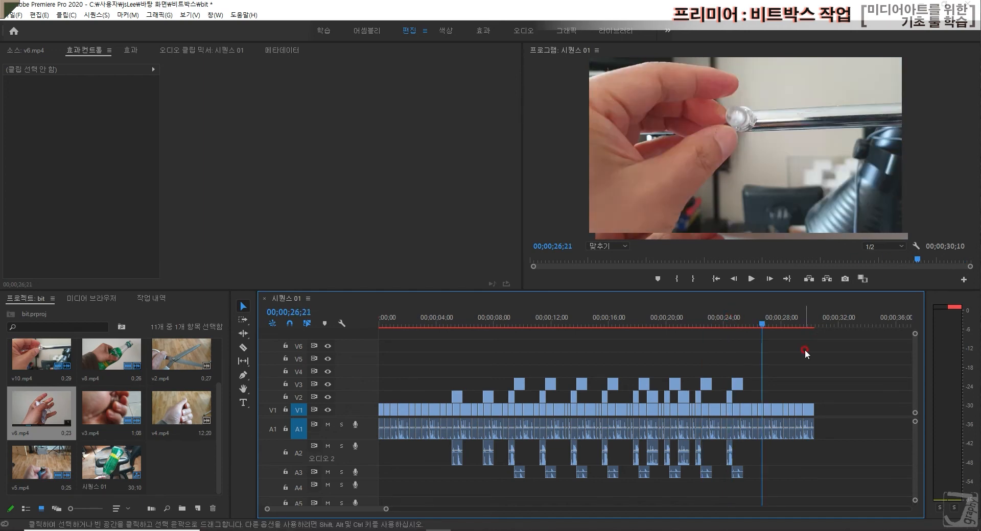
click(709, 320)
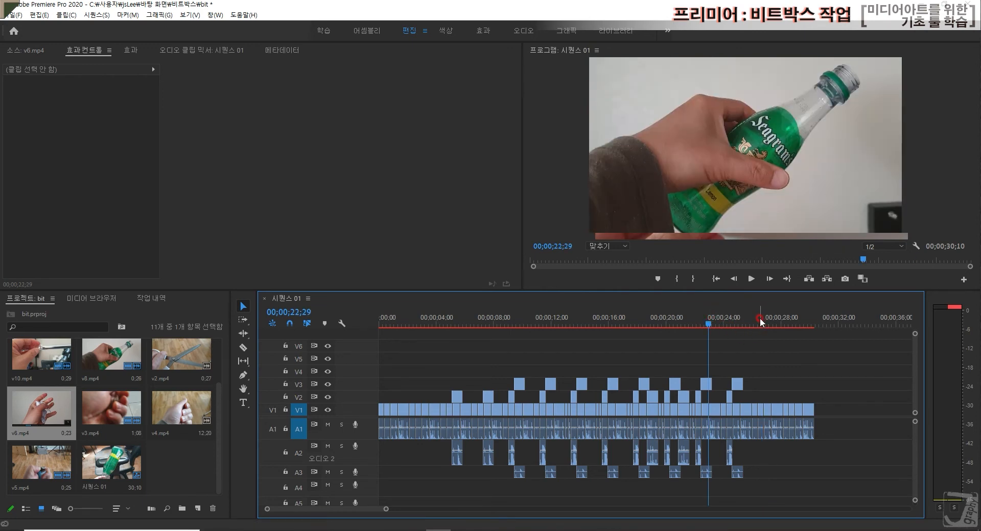
click(621, 320)
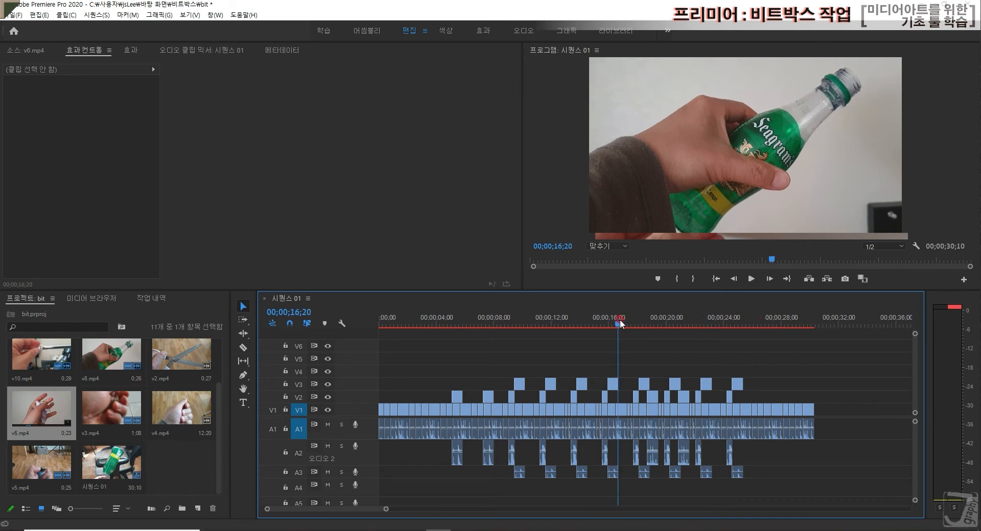
drag(661, 319, 636, 322)
key(equal)
key(equal)
key(equal)
key(equal)
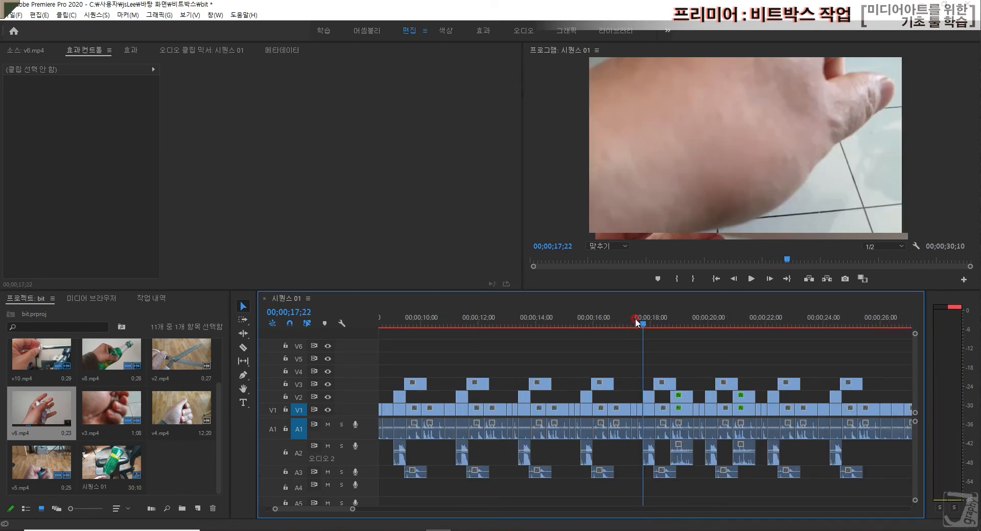
Apply the vertical flip effect (세로로 뒤집기) to the v5.mp4 clip at 00;00;17;17 on V1 and play that section.
click(625, 321)
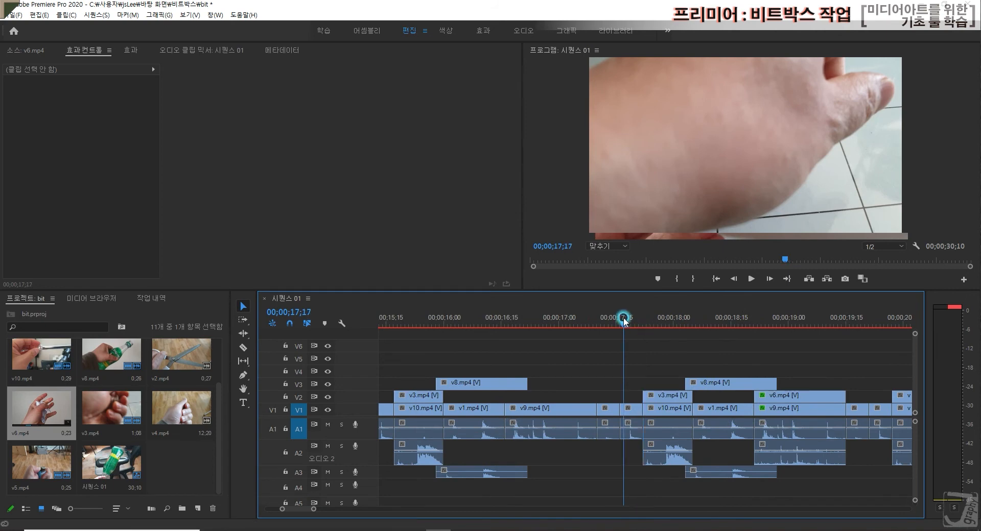
click(635, 413)
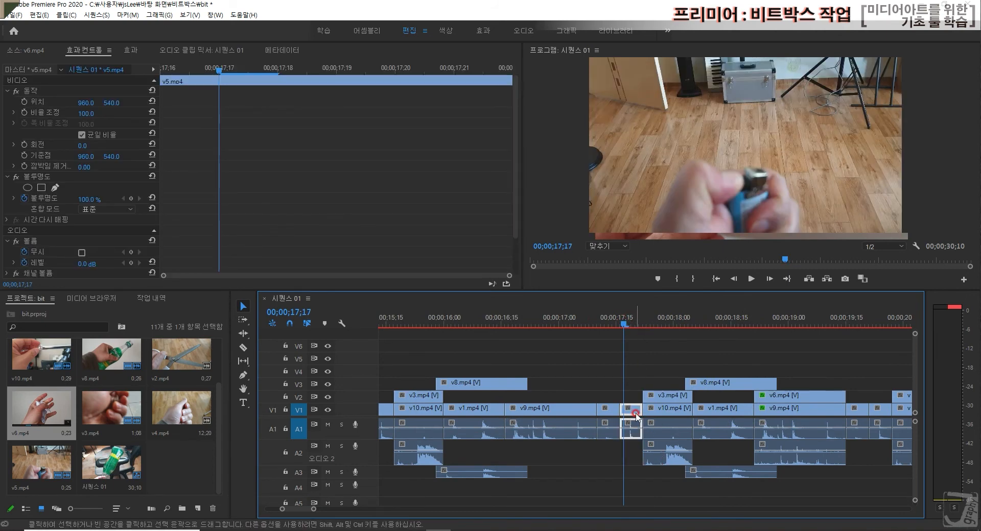
click(131, 50)
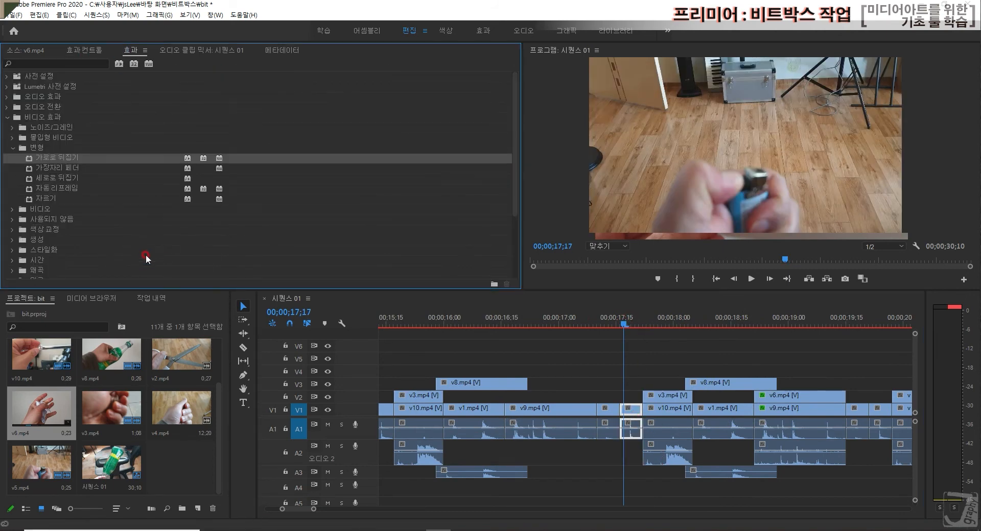
click(13, 148)
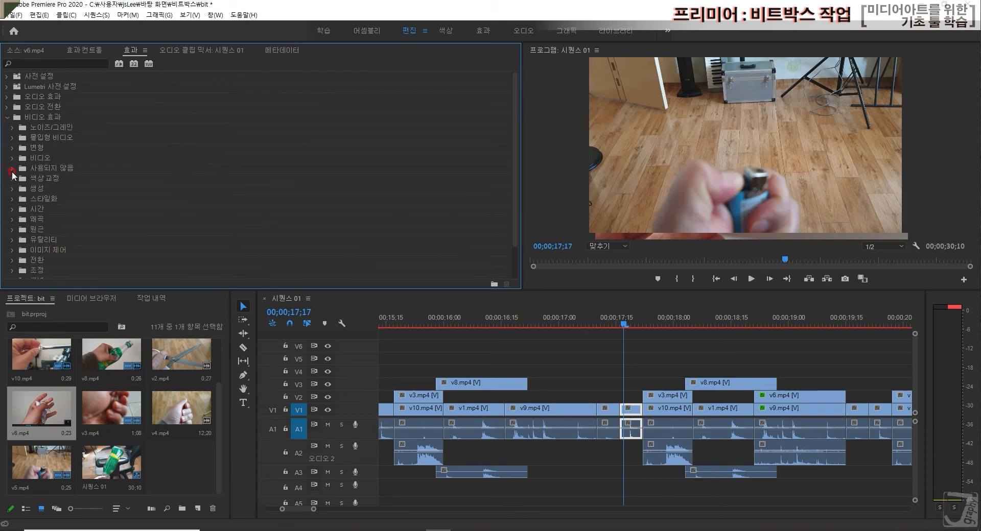
click(13, 149)
drag(31, 178, 632, 409)
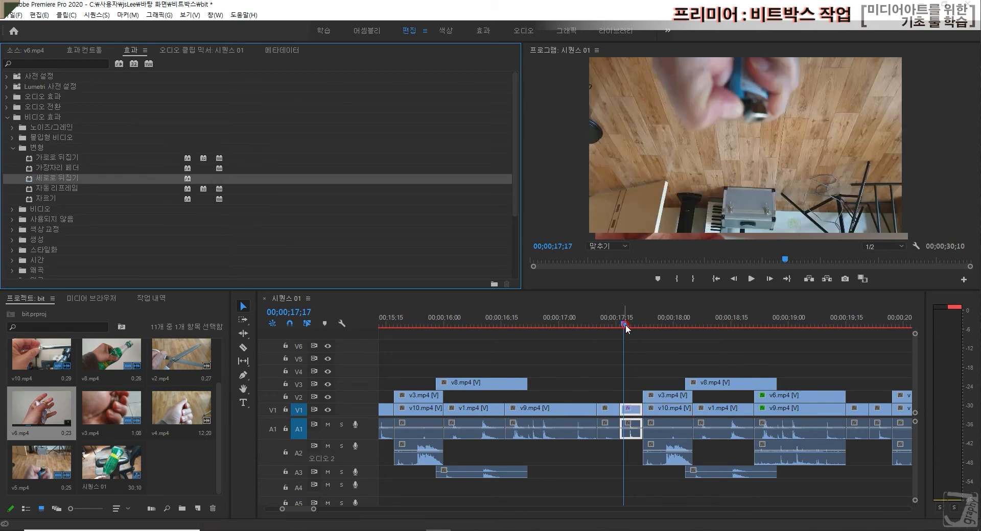
drag(625, 325, 572, 322)
key(space)
click(656, 346)
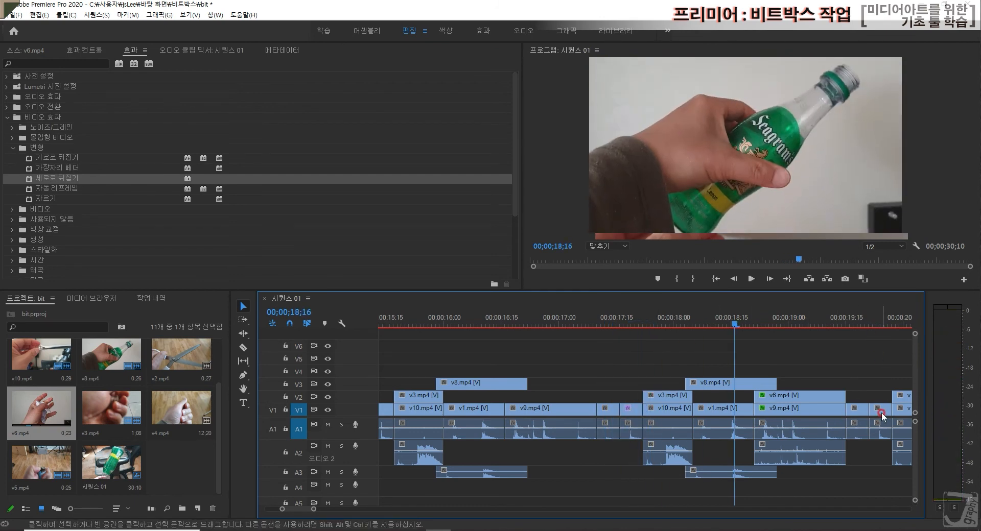
Rotate the v8.mp4 clip on V3 at 00;00;18;15 to -90° and set its horizontal position to 1383.
click(727, 316)
click(740, 378)
click(736, 298)
key(Right)
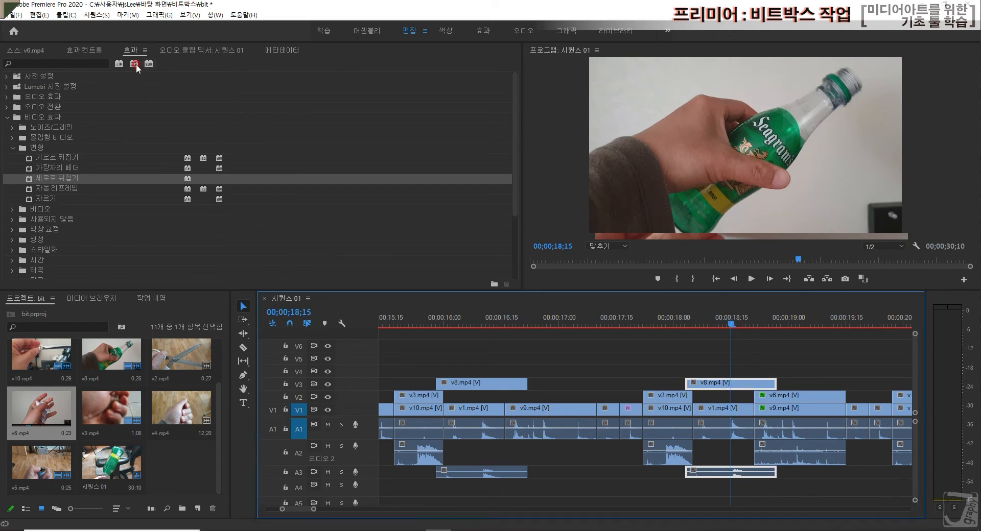
click(79, 50)
click(299, 271)
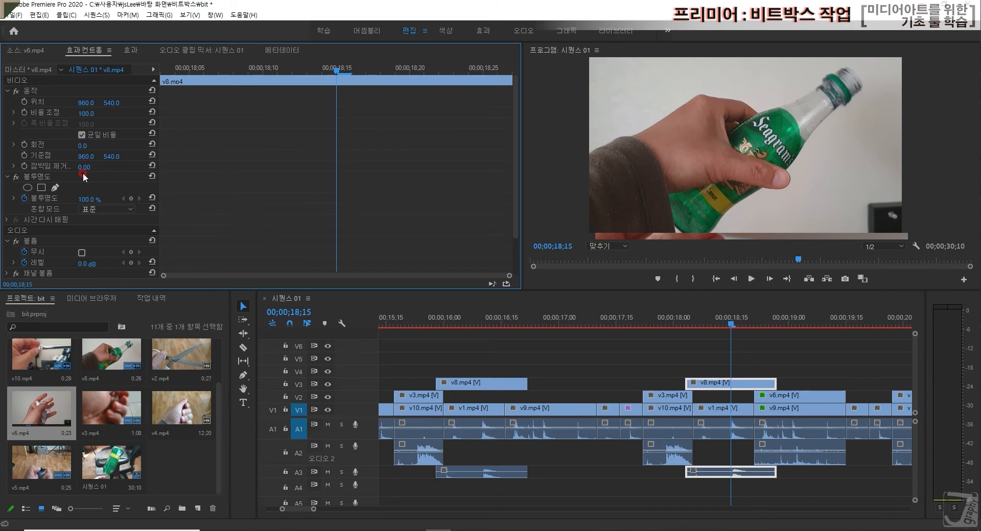
drag(83, 145, 37, 145)
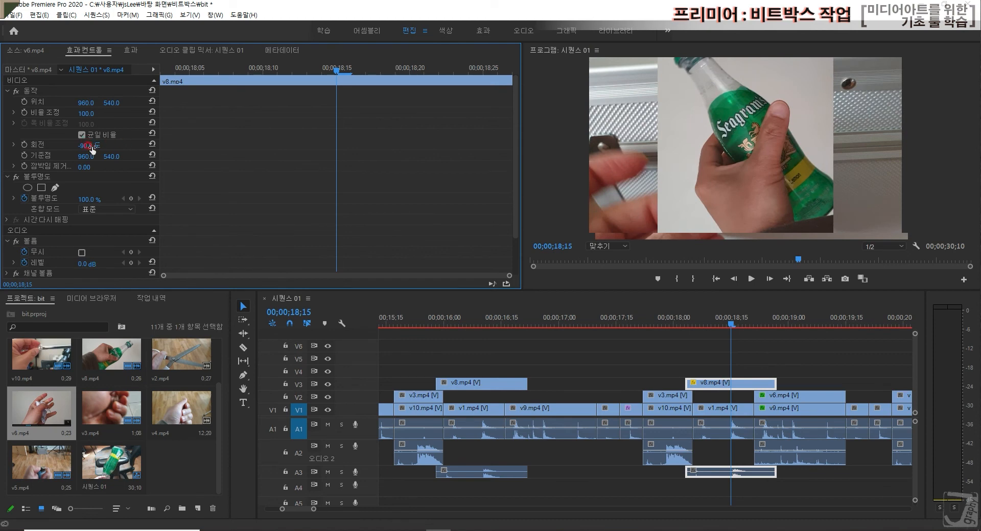
drag(83, 105, 300, 106)
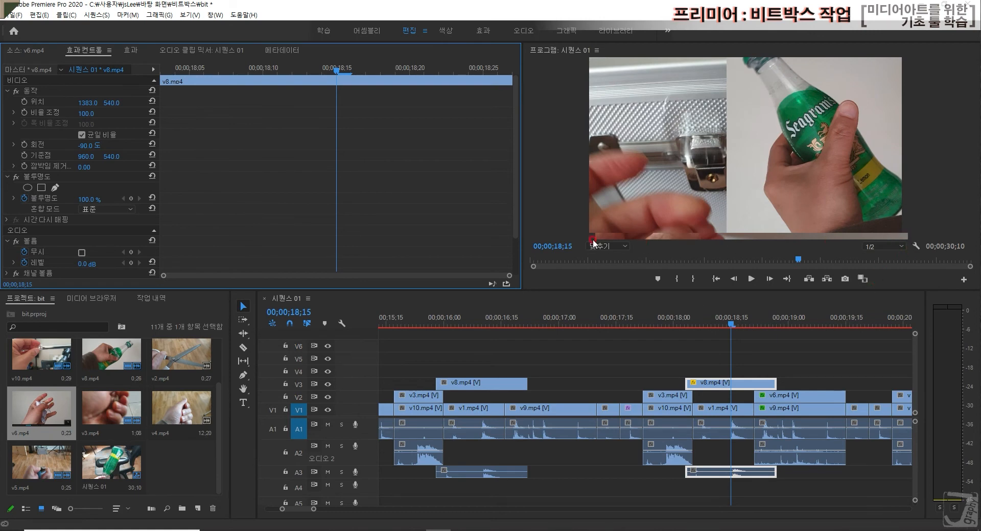
Set the vertical position of the rotated v8.mp4 clip on V3 to 690, checking the frame at 00;00;18;16.
click(897, 244)
click(441, 530)
click(441, 530)
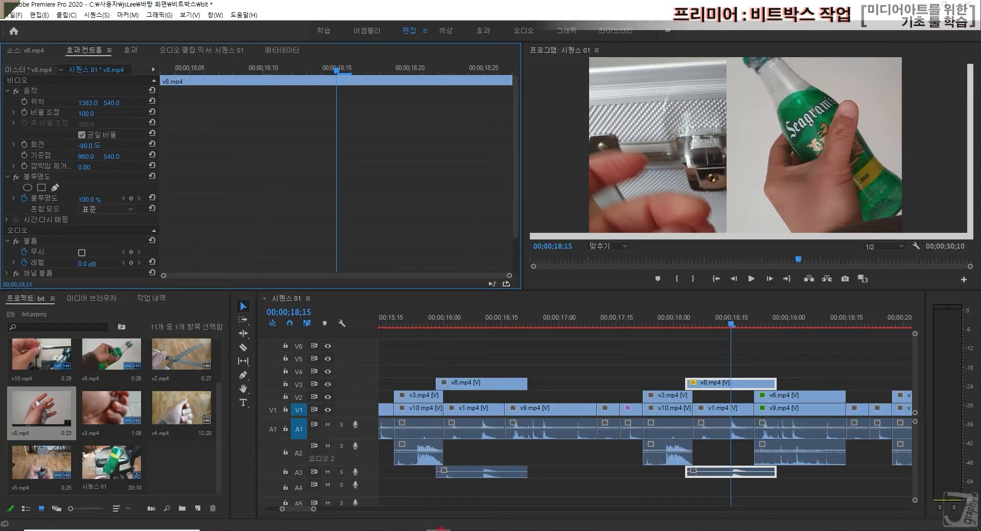
click(912, 261)
click(737, 325)
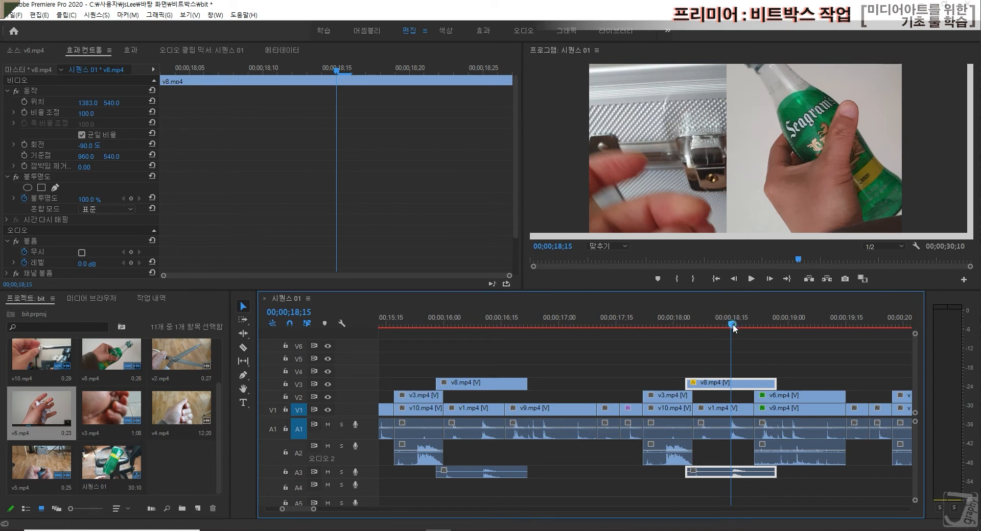
click(736, 326)
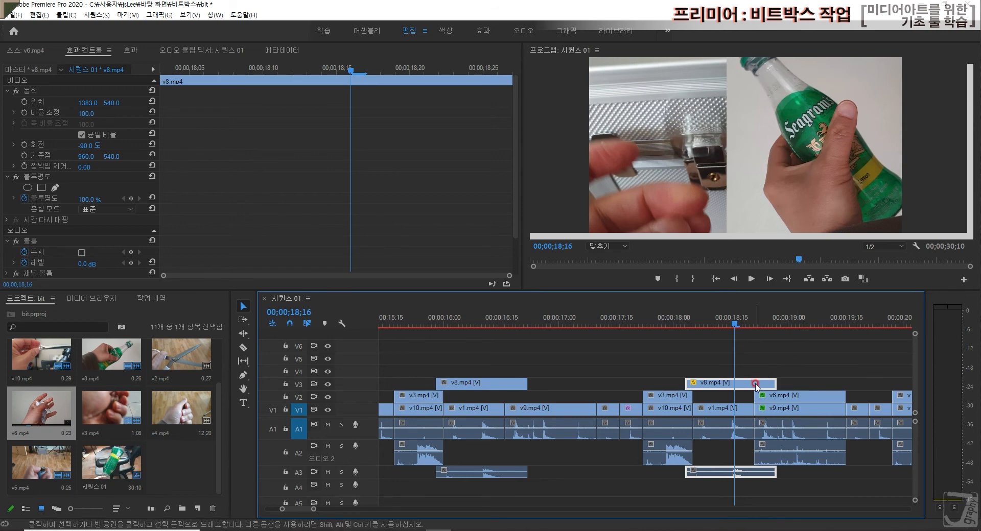
drag(114, 105, 167, 105)
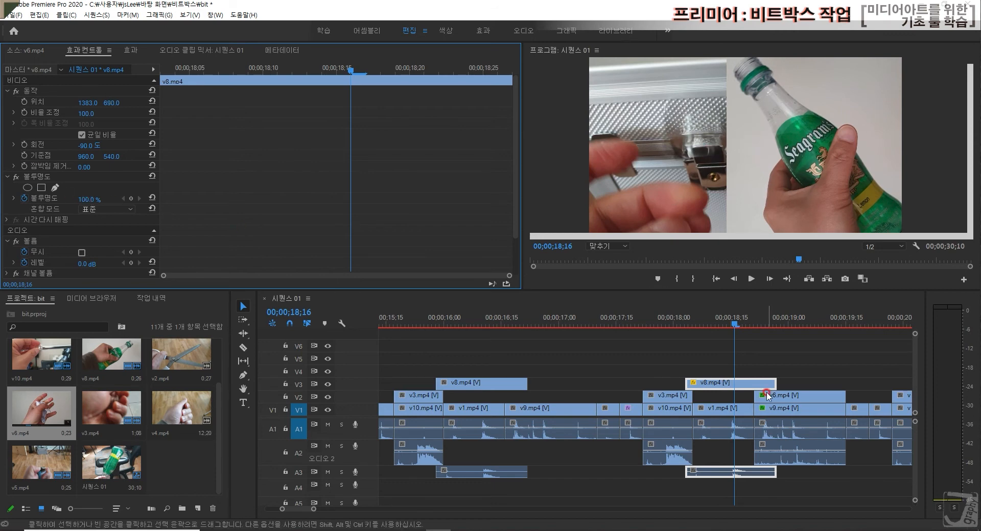
Set the rotation of the v1.mp4 clip on V1 at 00;00;18;16 to 90°.
click(734, 412)
click(68, 161)
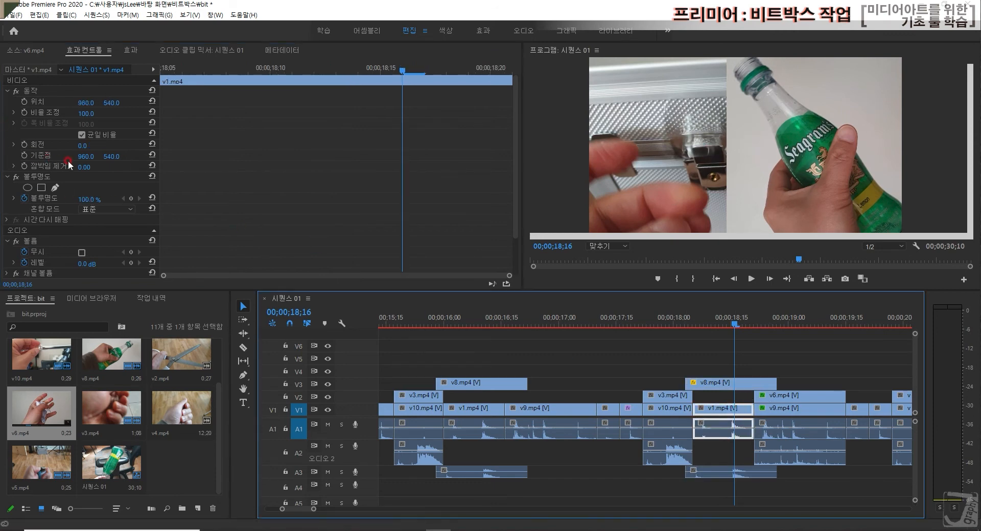
drag(81, 146, 126, 146)
click(95, 145)
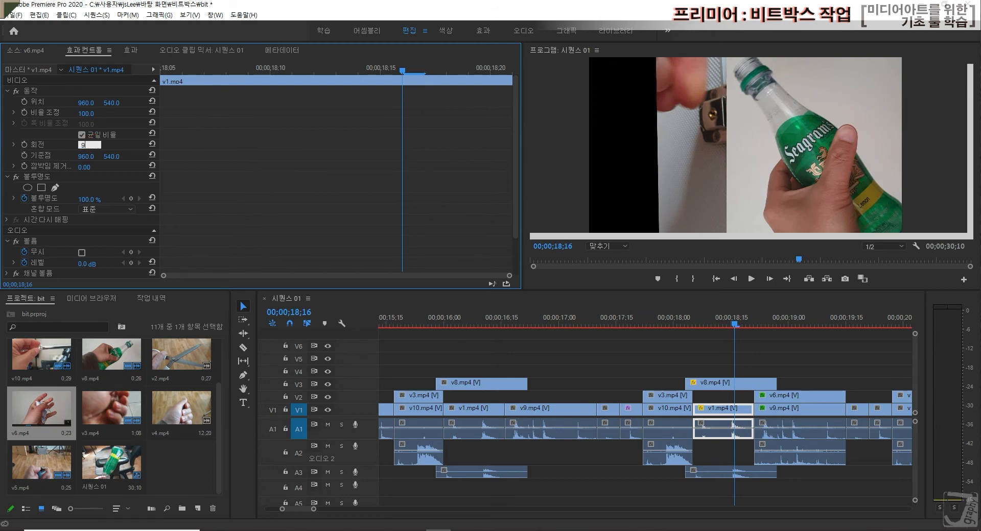
click(95, 144)
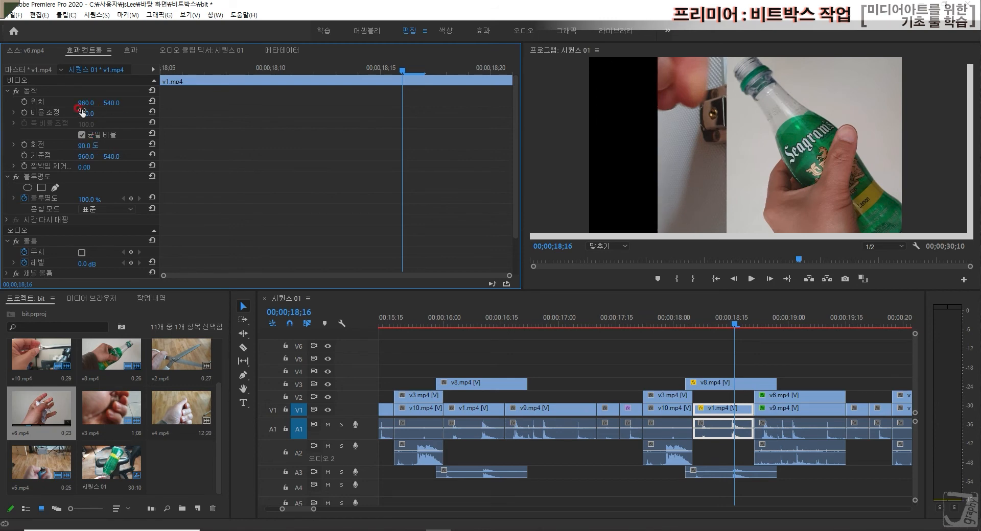
Reposition the rotated v1.mp4 clip to 529, 856 so it fills the left half of the frame.
click(84, 104)
text(679)
key(Return)
drag(85, 103, 3, 103)
drag(113, 103, 275, 103)
drag(86, 104, 102, 103)
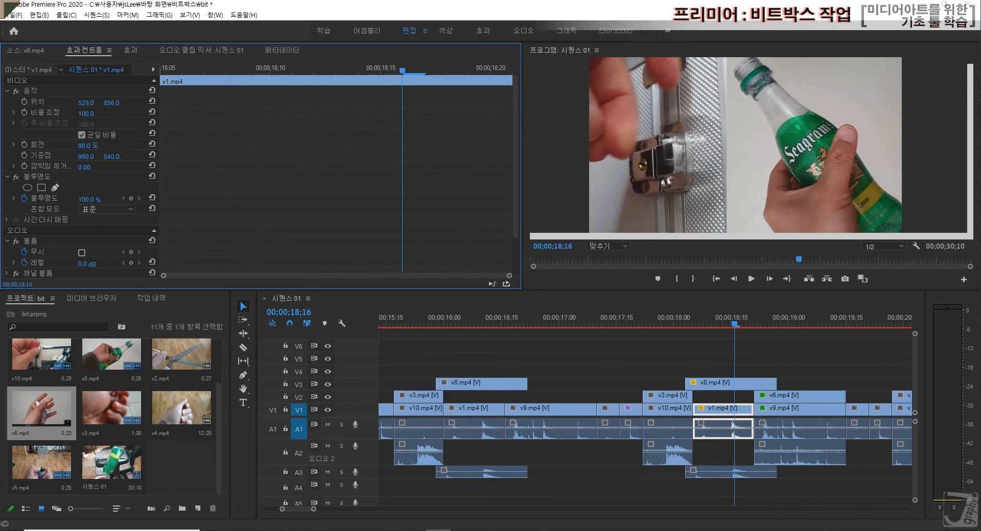
Set the horizontal position of the rotated v8.mp4 clip on V3 to 1443 and play the section through about 00;00;19;12.
click(740, 387)
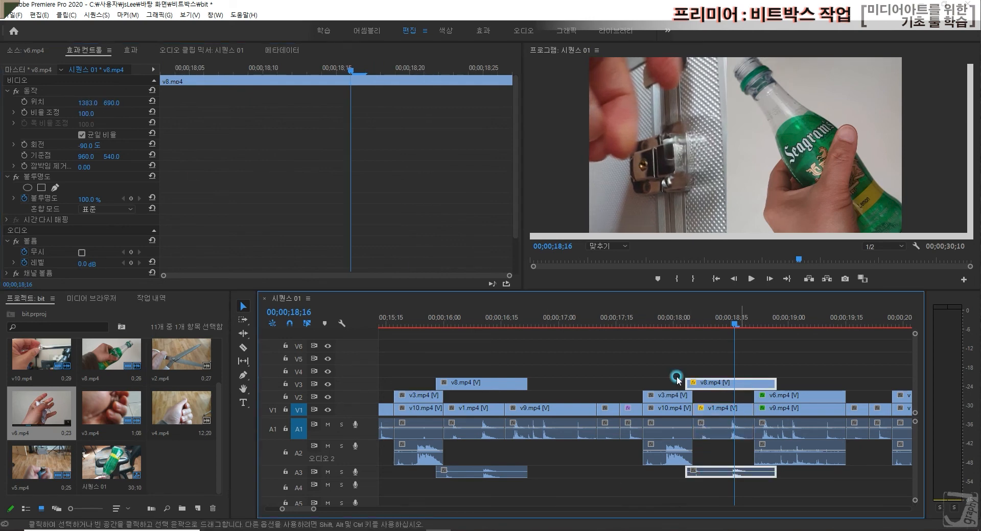
drag(81, 103, 112, 103)
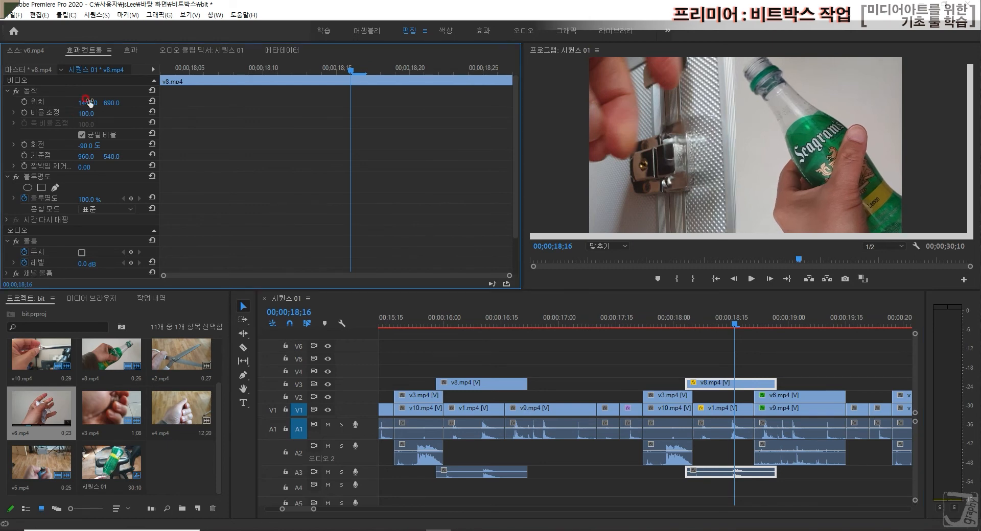
click(556, 324)
key(space)
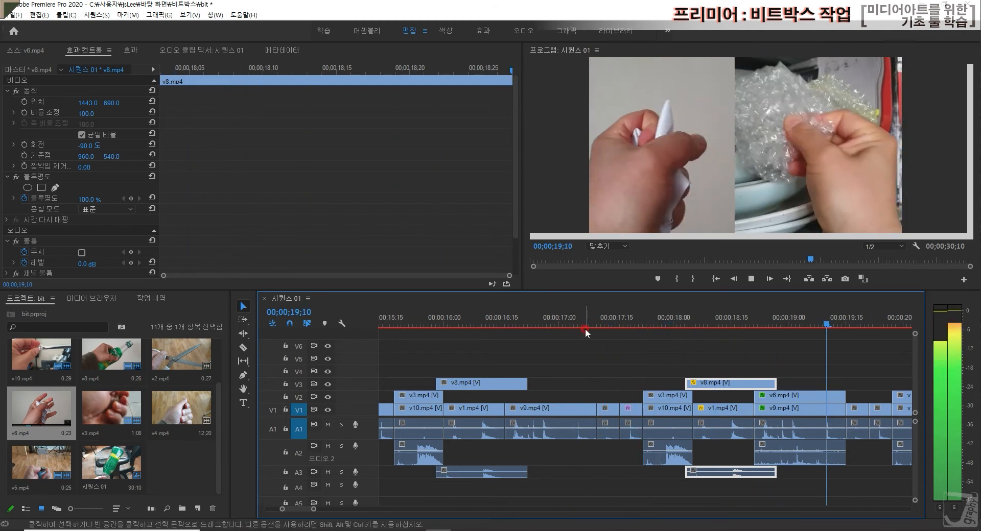
key(space)
click(587, 321)
key(space)
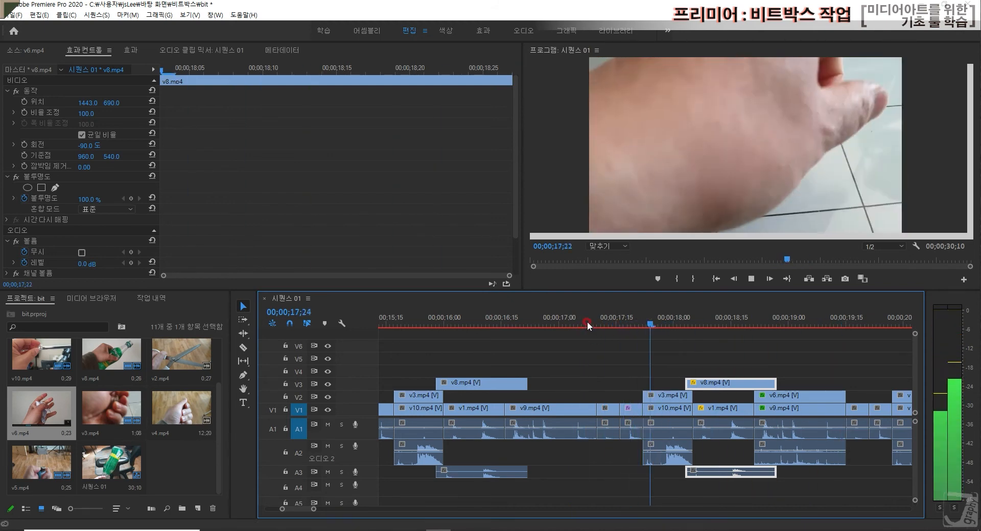
key(space)
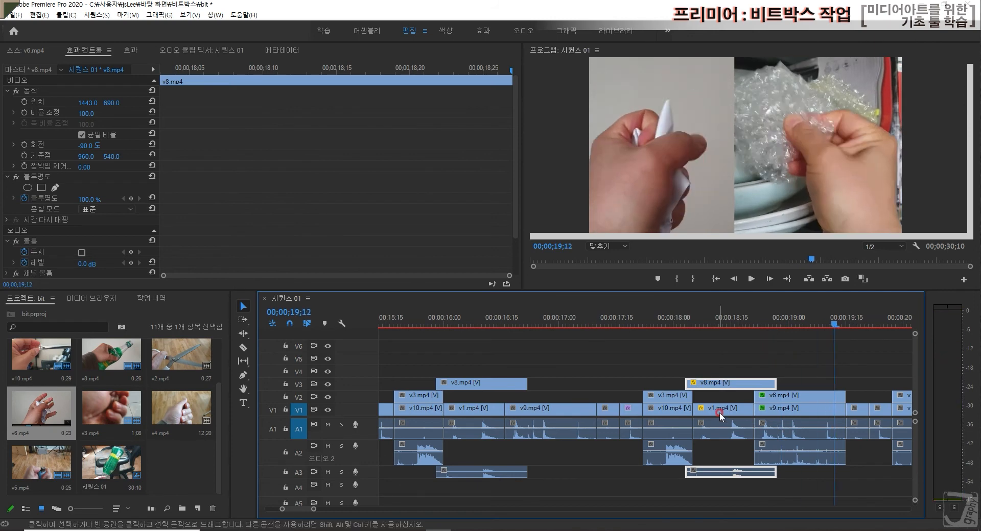
Delete the unrotated v8.mp4 and v1.mp4 clips with their audio between about 00;00;20;07 and 00;00;21;01.
drag(305, 513, 307, 513)
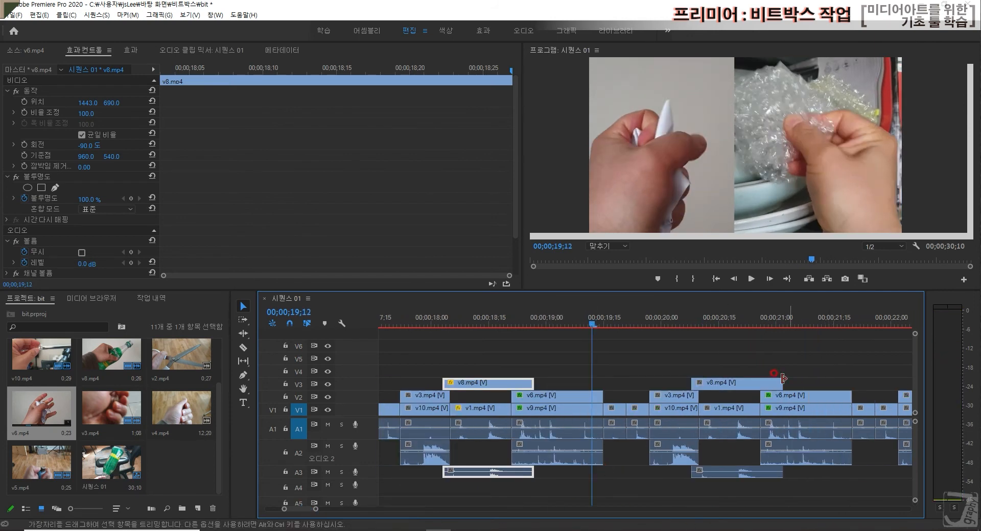
drag(722, 368, 745, 477)
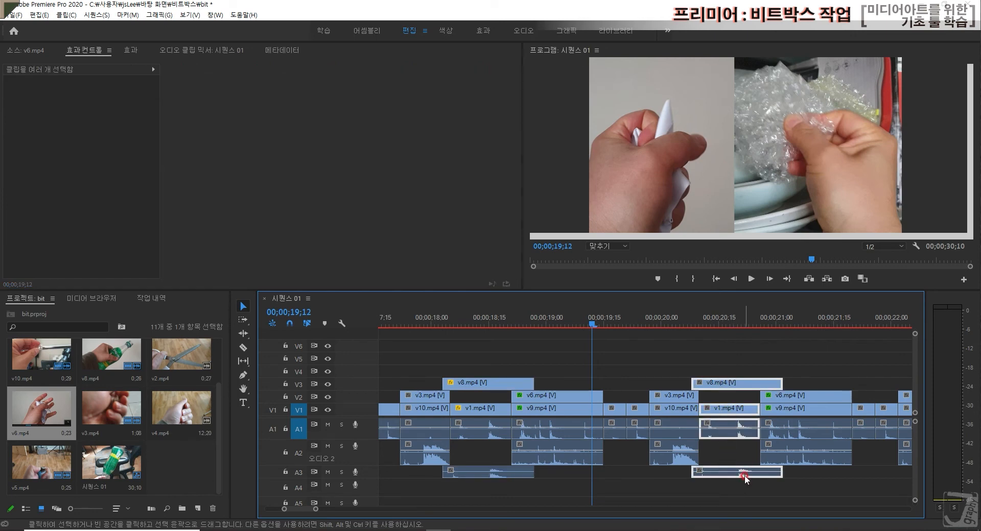
key(Delete)
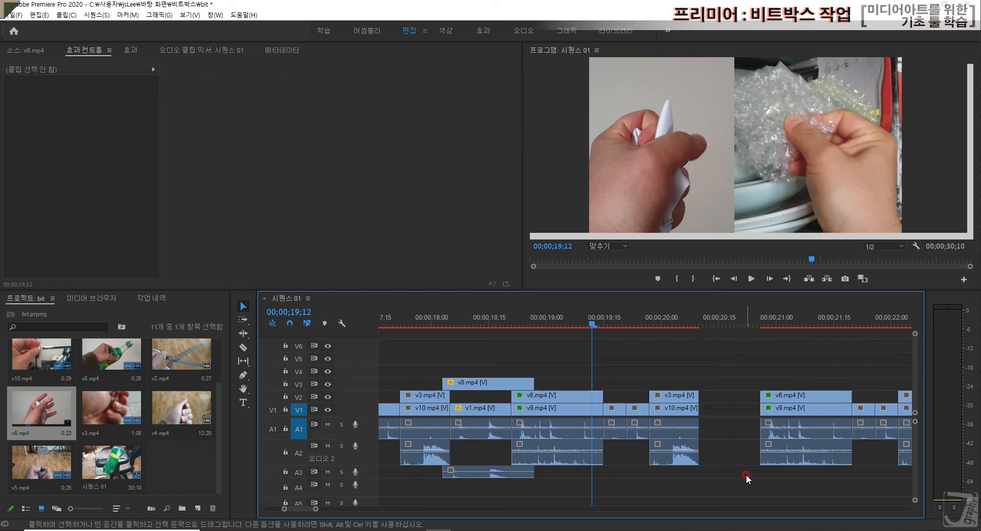
Copy the rotated v8.mp4 and v1.mp4 clips near 00;00;18;03 and paste them at 00;00;20;07, targeting tracks V3 and A3 as well.
click(441, 321)
drag(473, 366, 502, 486)
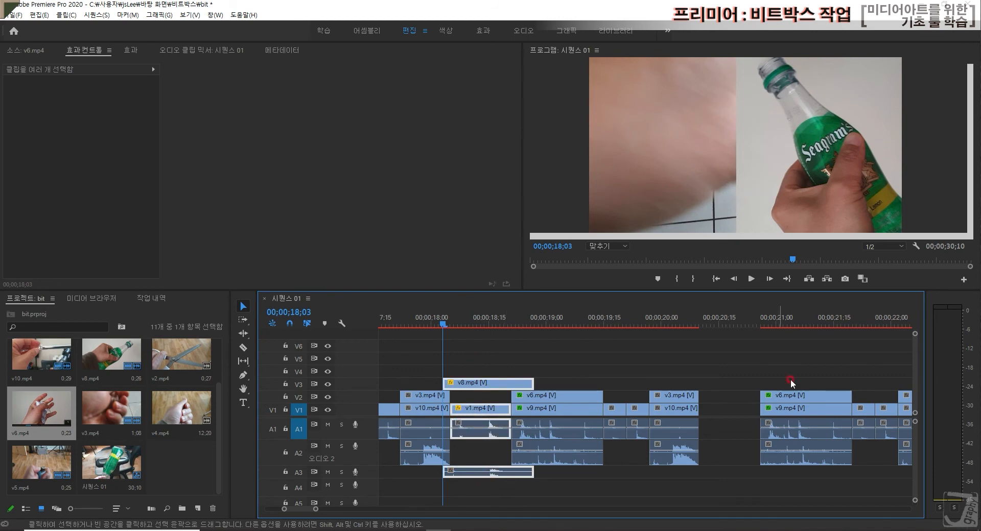
click(691, 318)
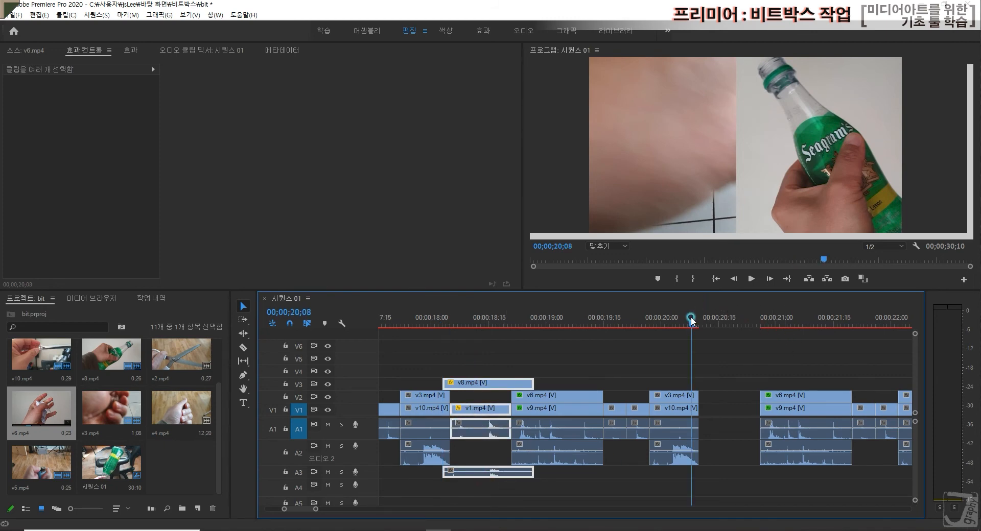
click(688, 319)
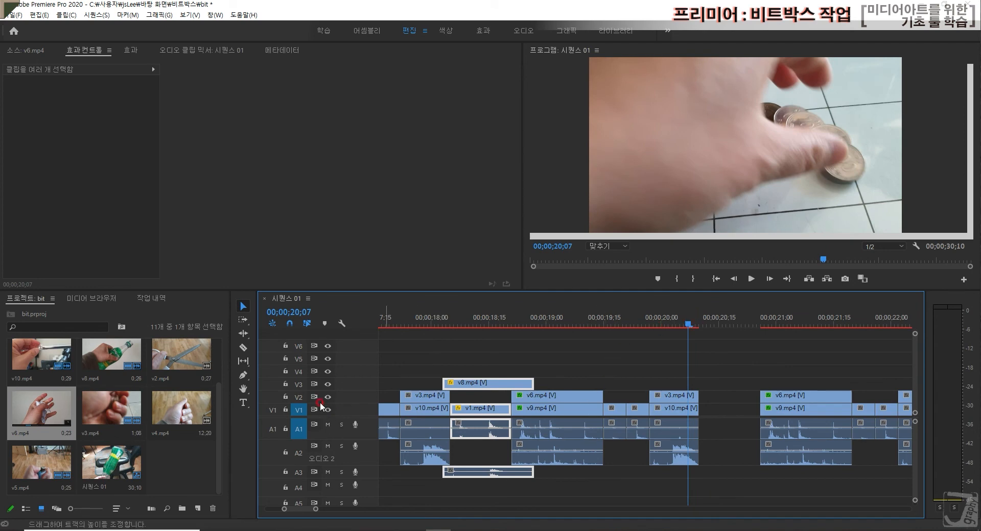
click(299, 385)
click(305, 469)
key(ctrl+v)
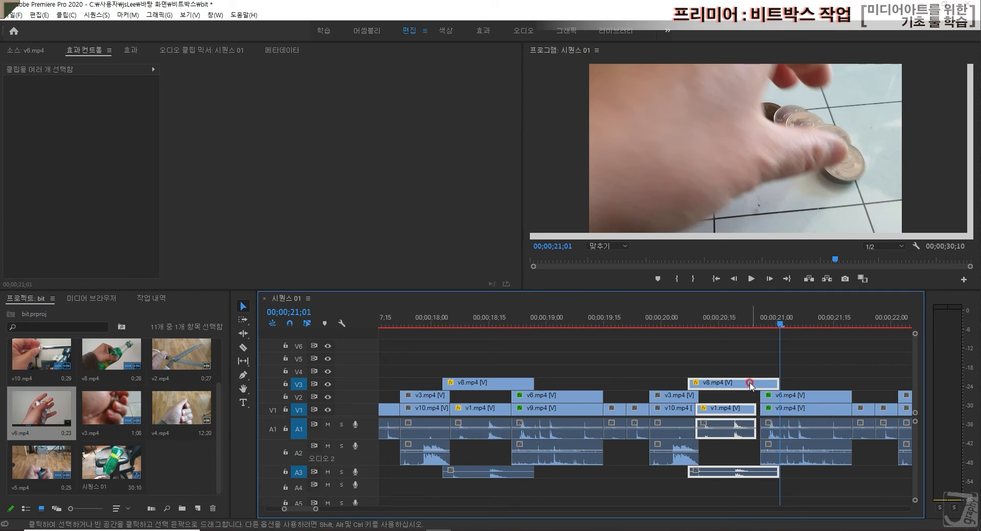
click(753, 325)
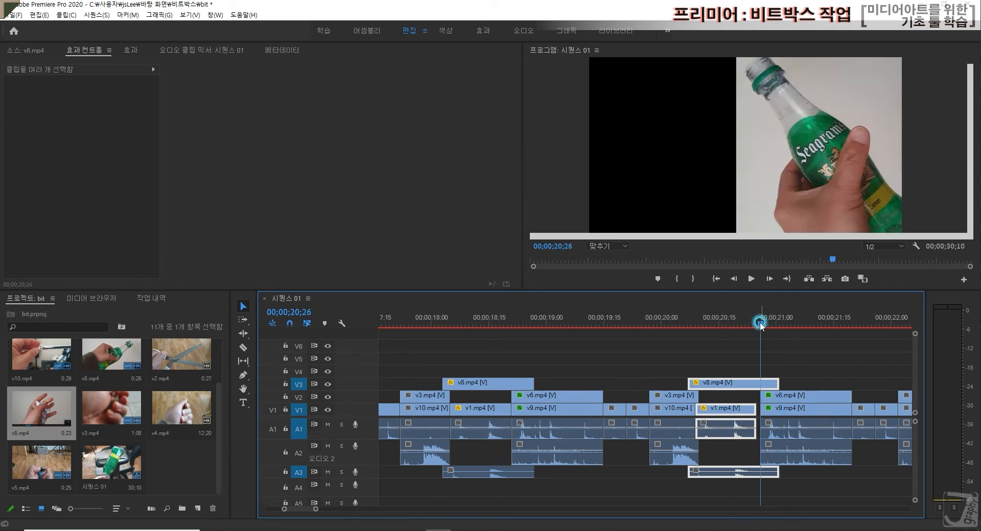
Extend the end of the v10.mp4 clip on V1 to about 00;00;20;10, closing the gap before the rotated v1.mp4 clip.
key(=)
drag(514, 422, 529, 422)
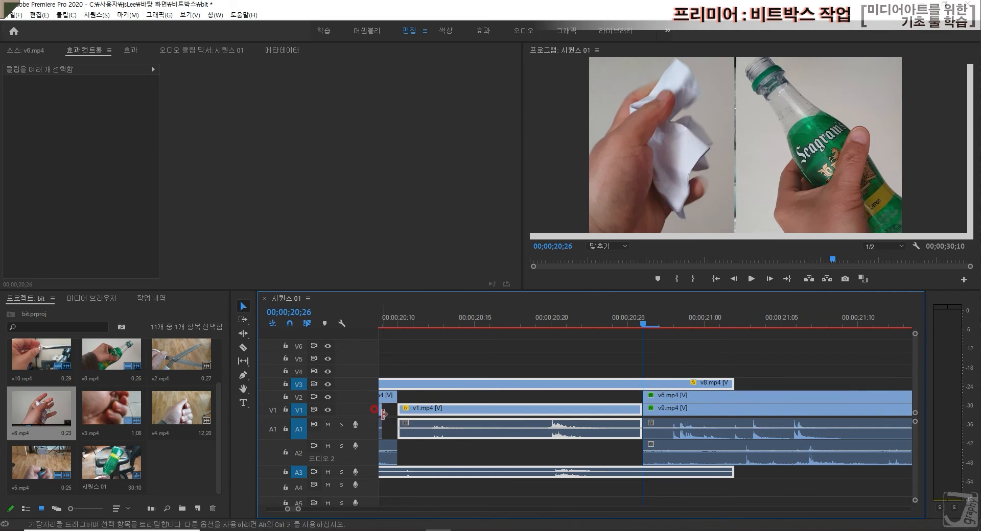
drag(383, 410, 397, 410)
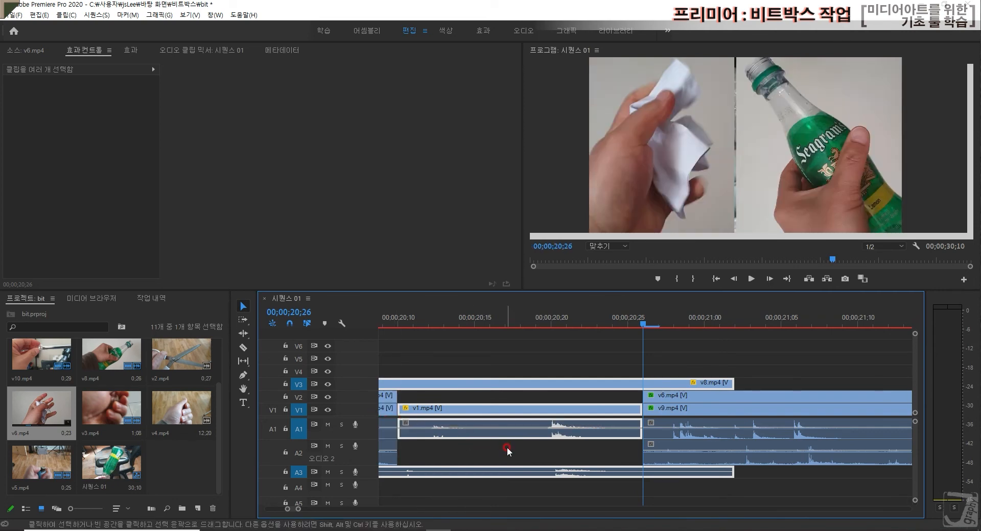
key(-)
key(-)
key(minus)
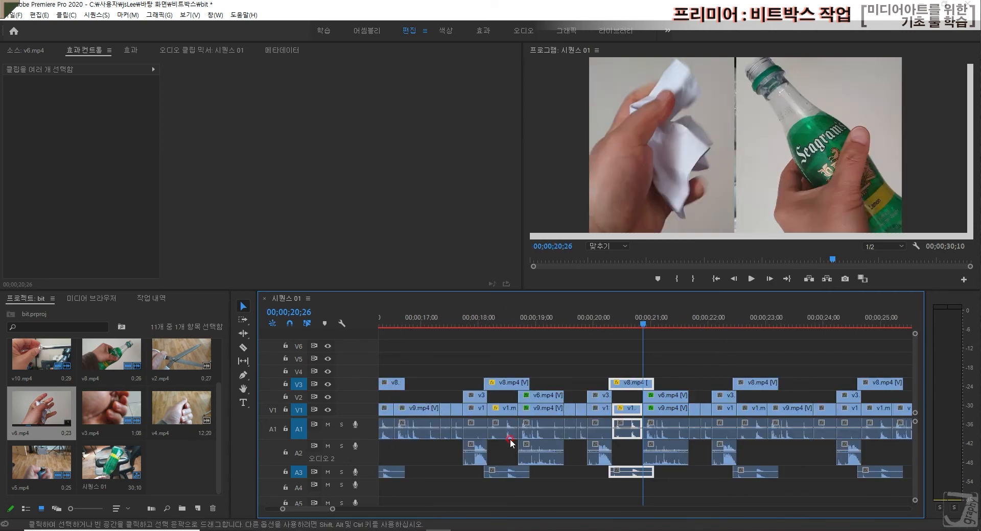
Play the section from about 00;00;17;07 to 00;00;21;21 to review the pasted split-screen clips.
click(436, 323)
key(space)
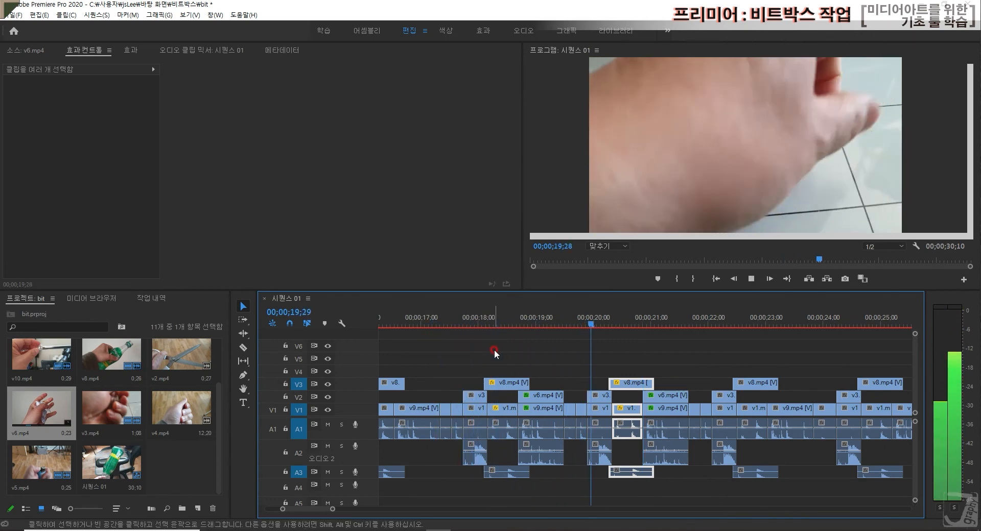
key(space)
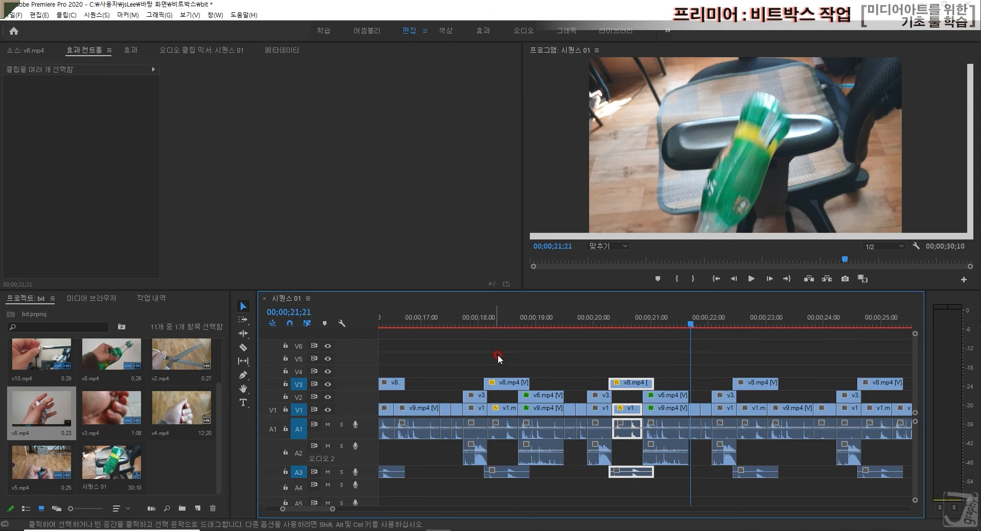
Apply the Color Balance (HLS) effect to the short v5.mp4 clip on V1 at 00;00;19;23.
click(580, 323)
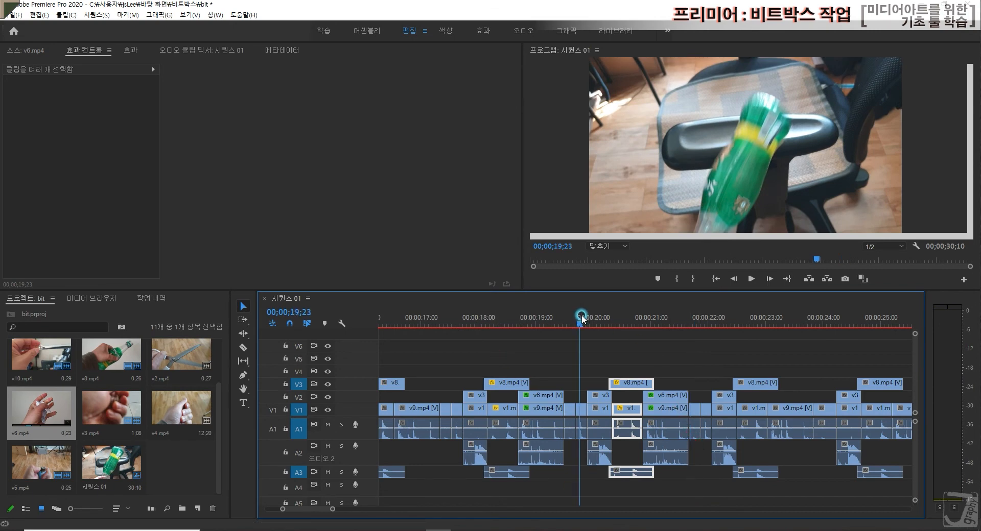
click(581, 410)
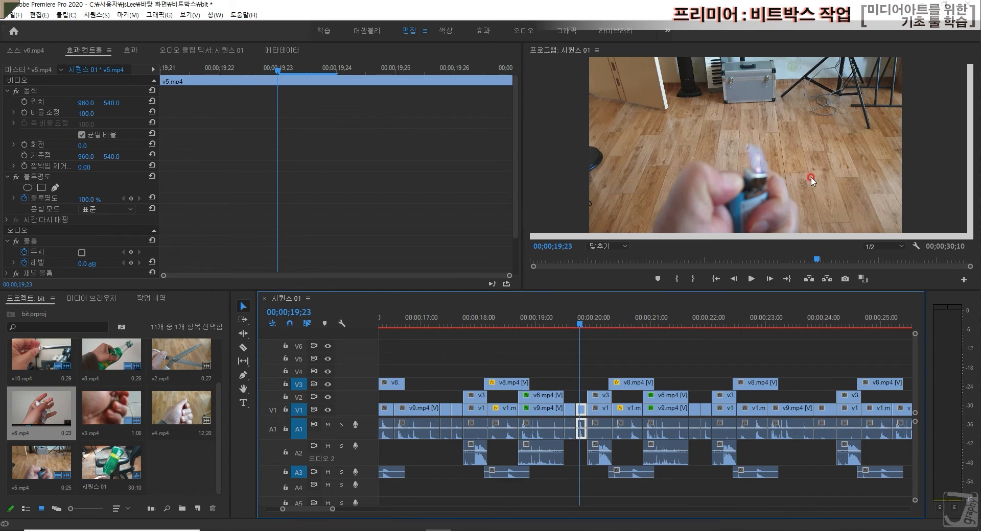
click(132, 51)
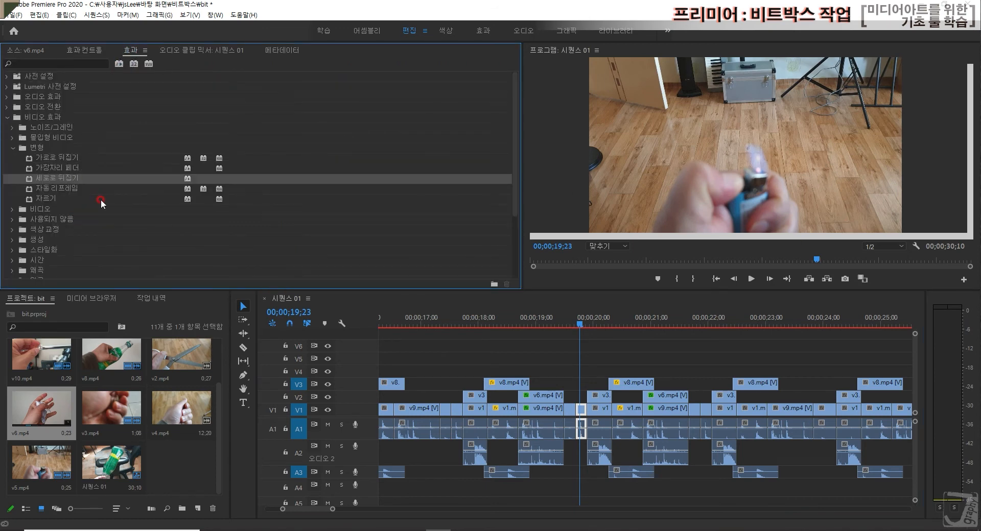
scroll(72, 260, down, 3)
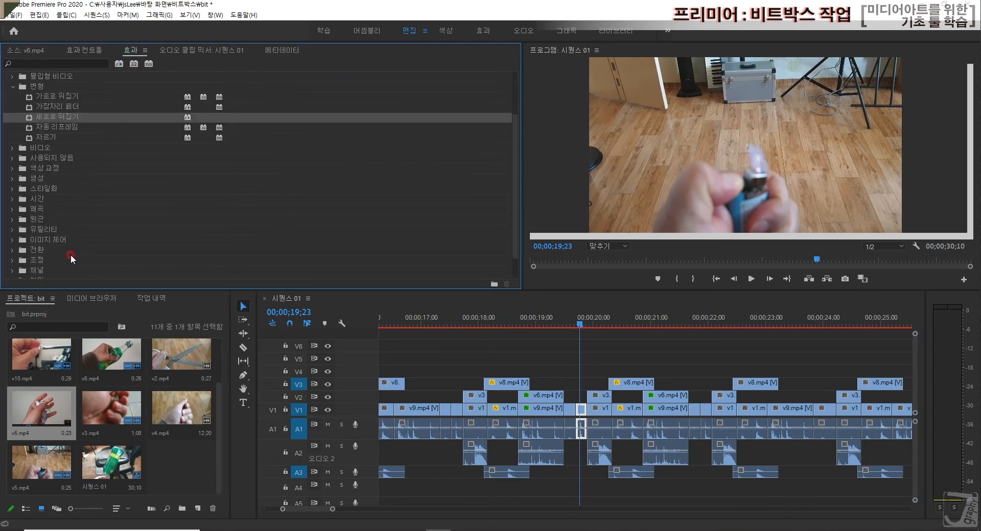
click(10, 169)
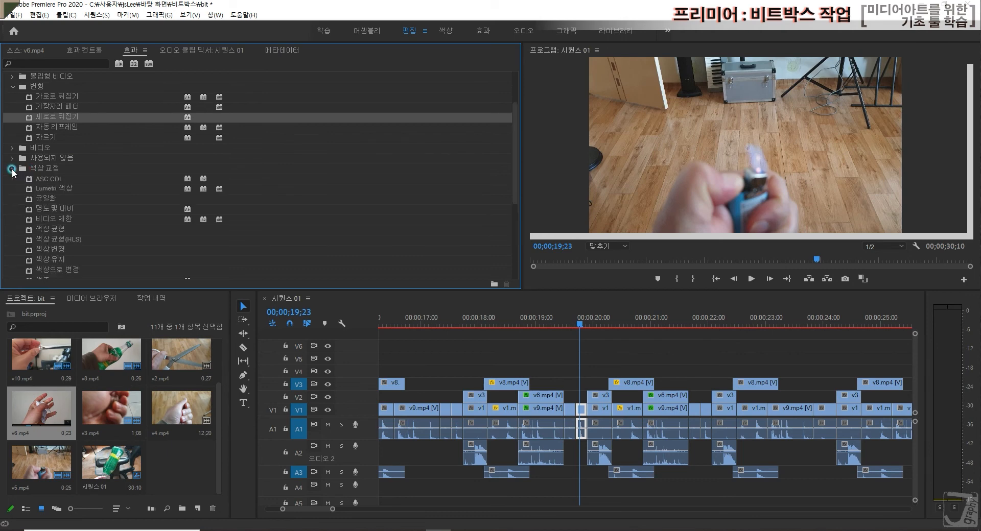
scroll(129, 227, down, 3)
drag(51, 193, 73, 223)
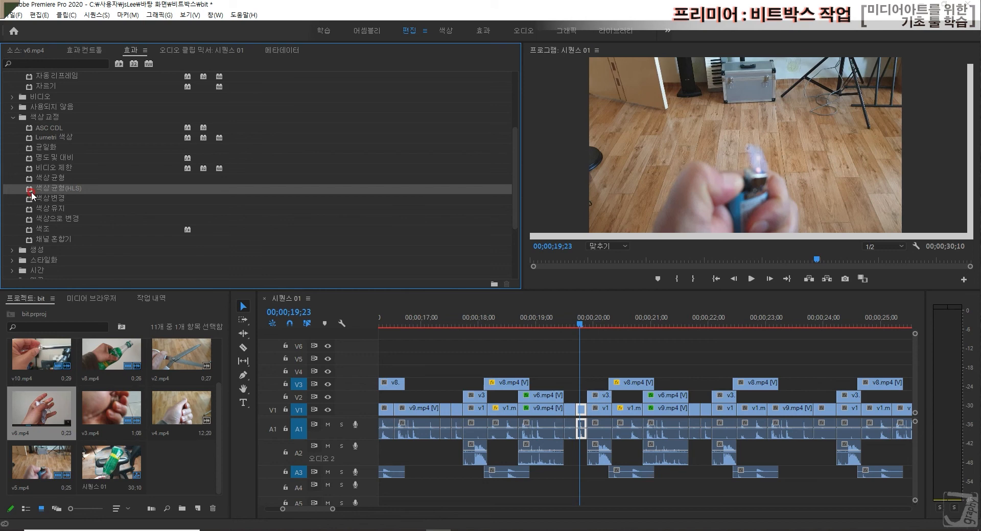
drag(30, 190, 581, 410)
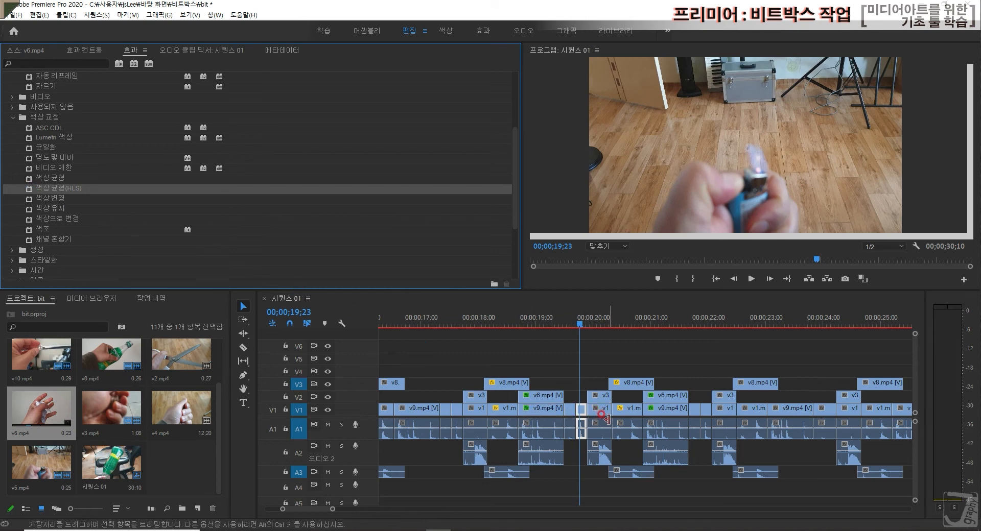
Set the Color Balance (HLS) hue of the v5.mp4 clip to 318.0°.
click(83, 51)
click(102, 201)
drag(82, 224, 244, 223)
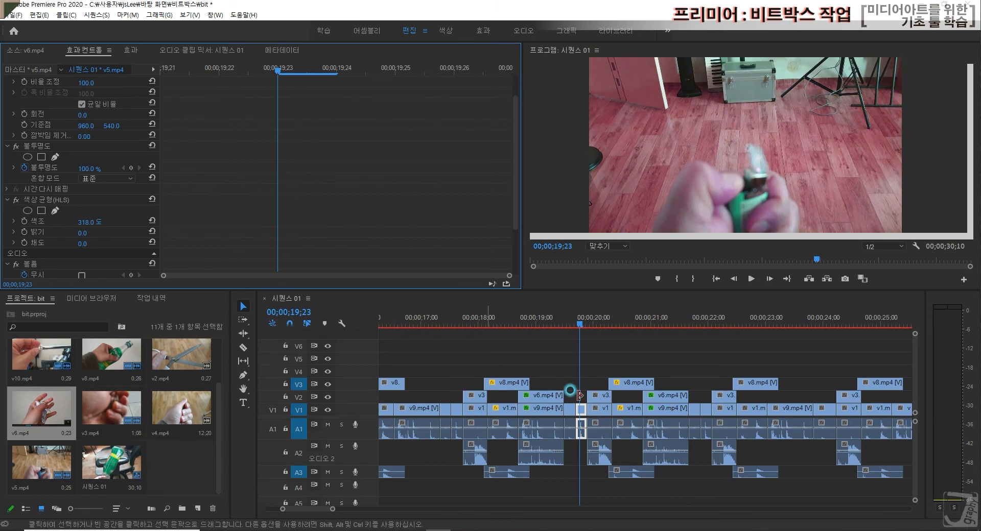
Play the recolored v5.mp4 clip from about 00;00;19;20 and return the playhead to 00;00;18;10.
key(space)
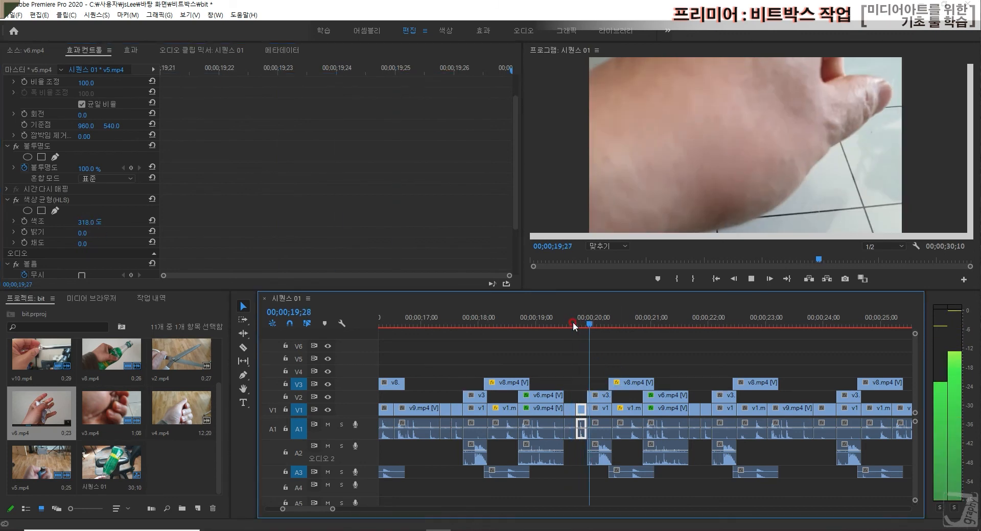
click(572, 322)
key(space)
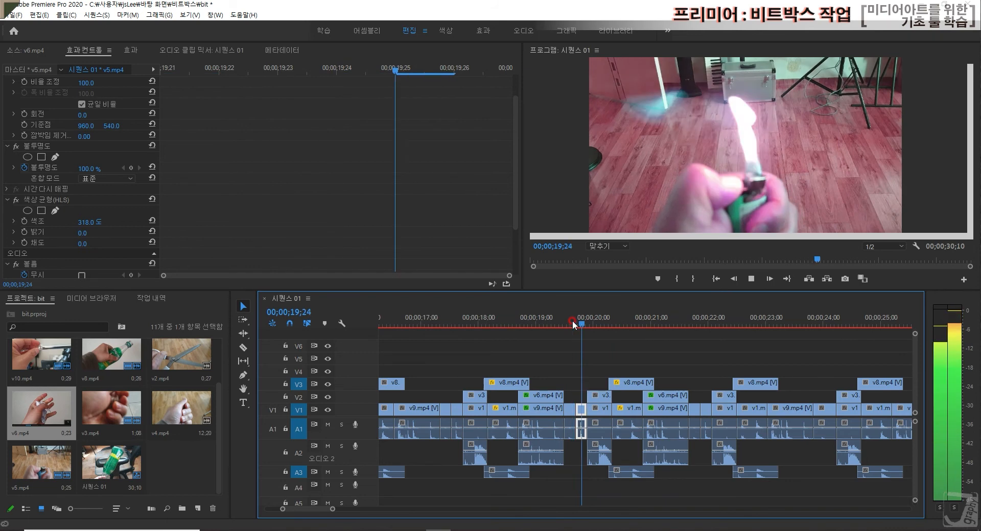
key(space)
drag(549, 325, 497, 324)
Look through the video effect categories, collapsing the Color Correction and Transform groups.
click(115, 121)
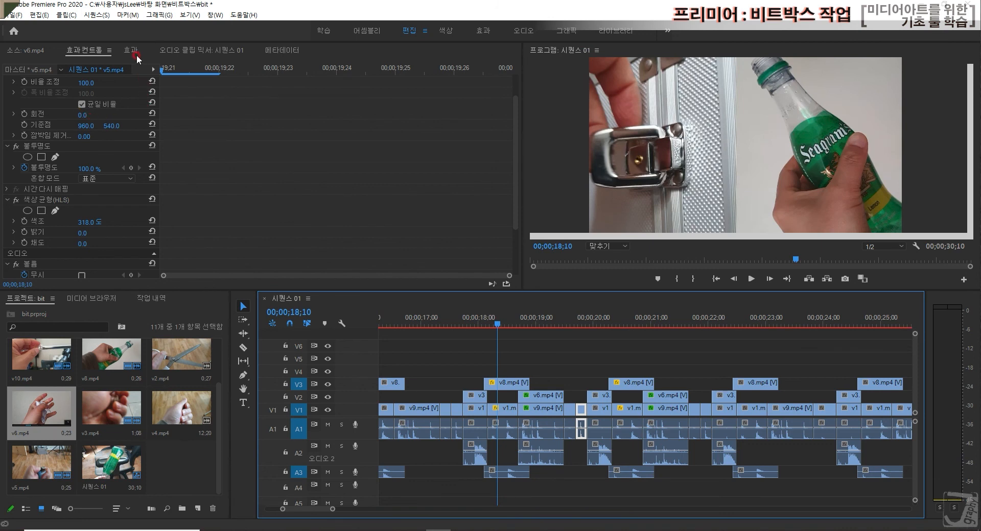
click(134, 53)
click(18, 121)
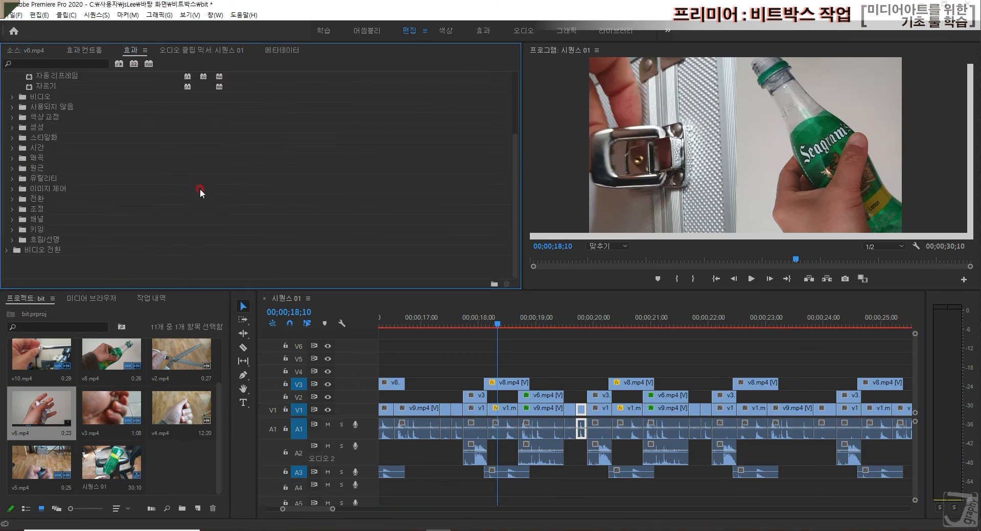
scroll(129, 231, up, 2)
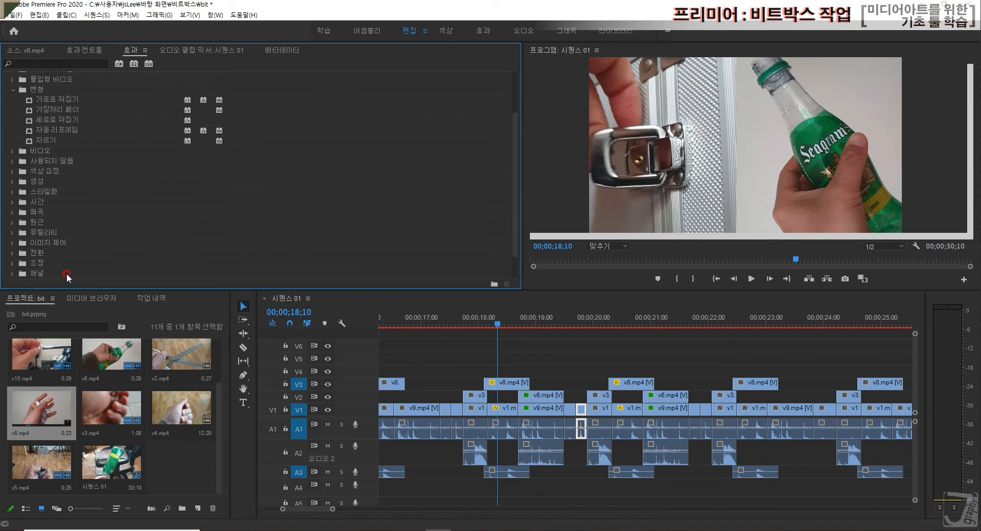
scroll(68, 271, down, 1)
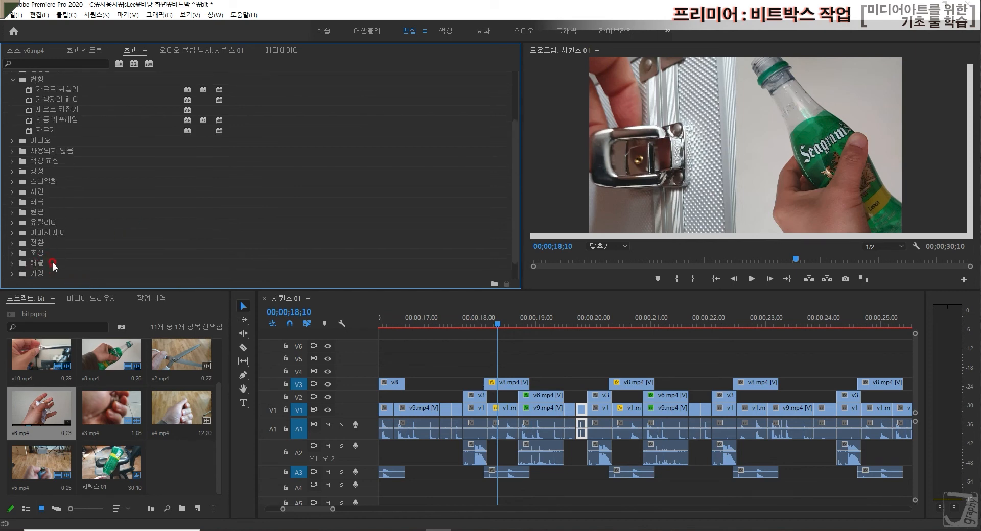
click(63, 272)
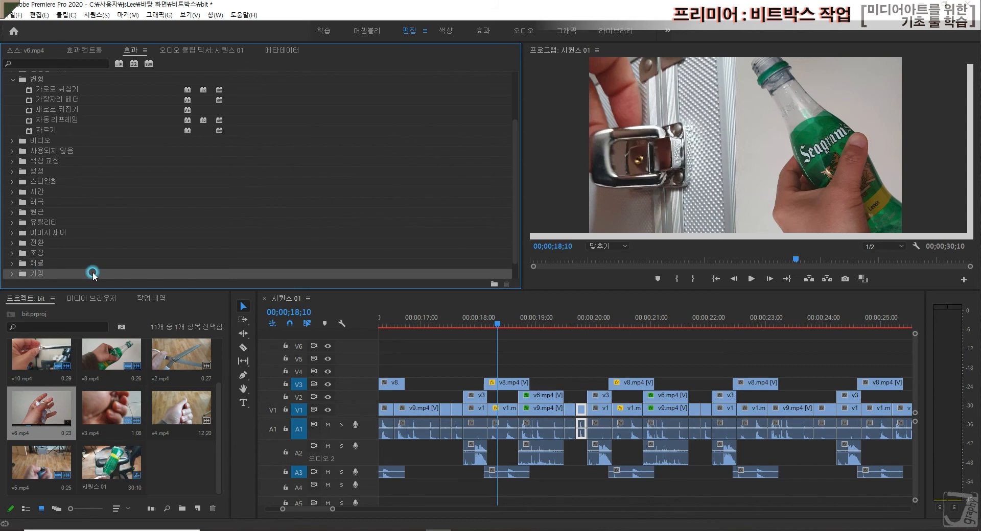
scroll(99, 253, down, 2)
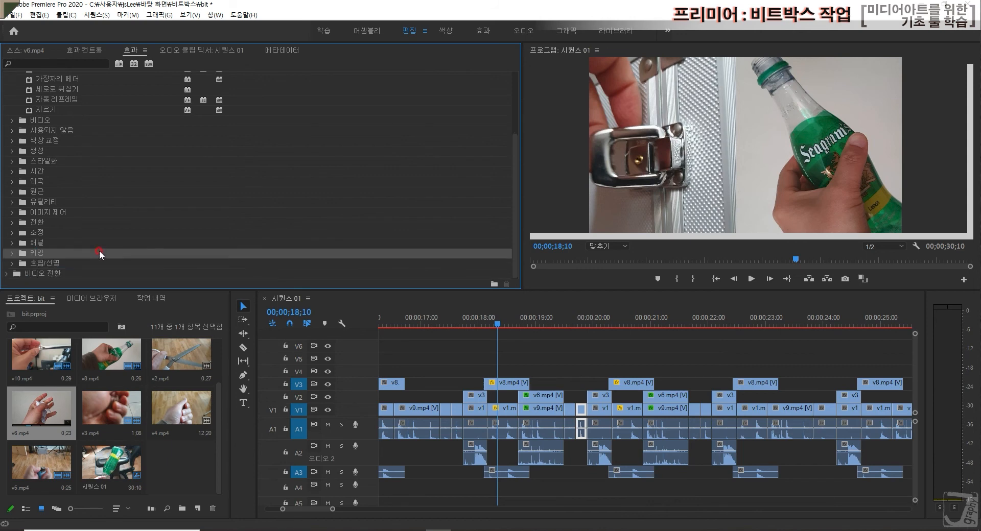
click(129, 266)
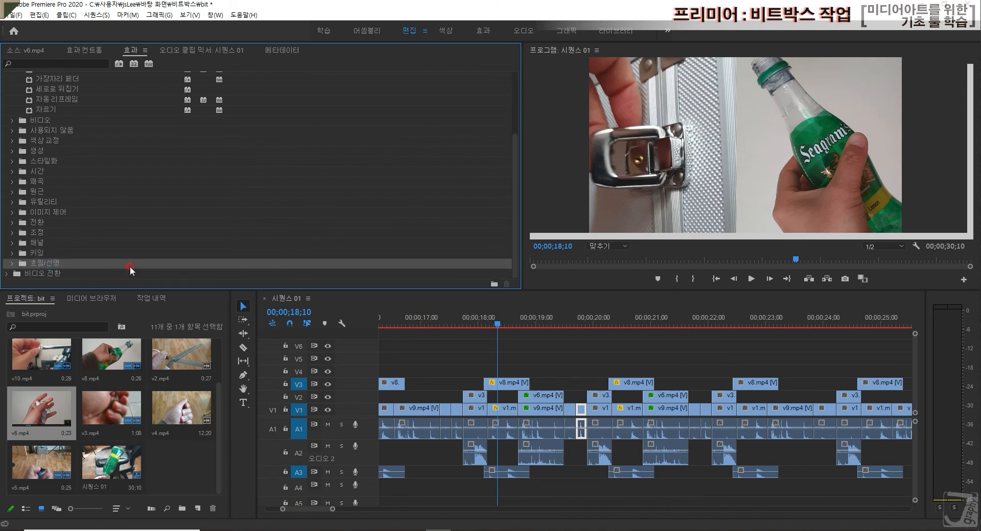
scroll(182, 200, up, 4)
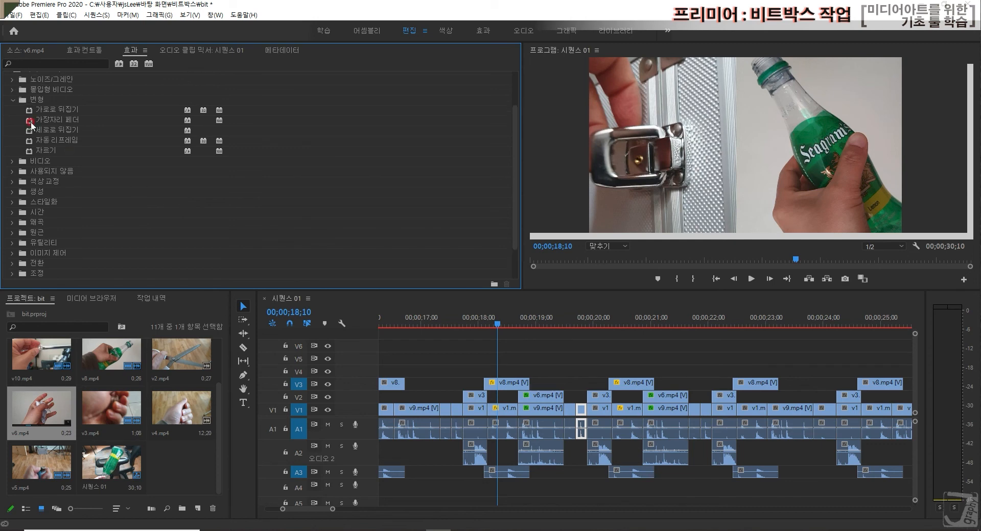
click(9, 100)
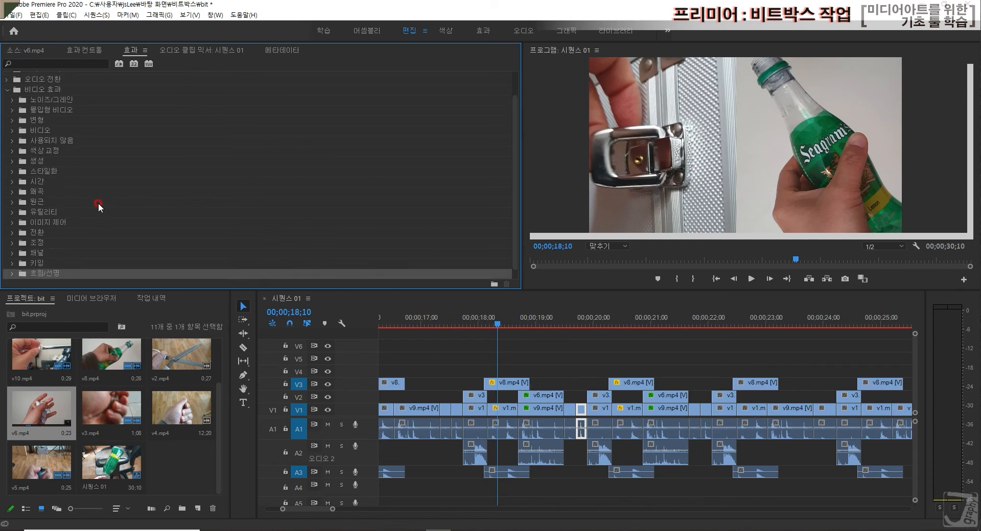
click(39, 193)
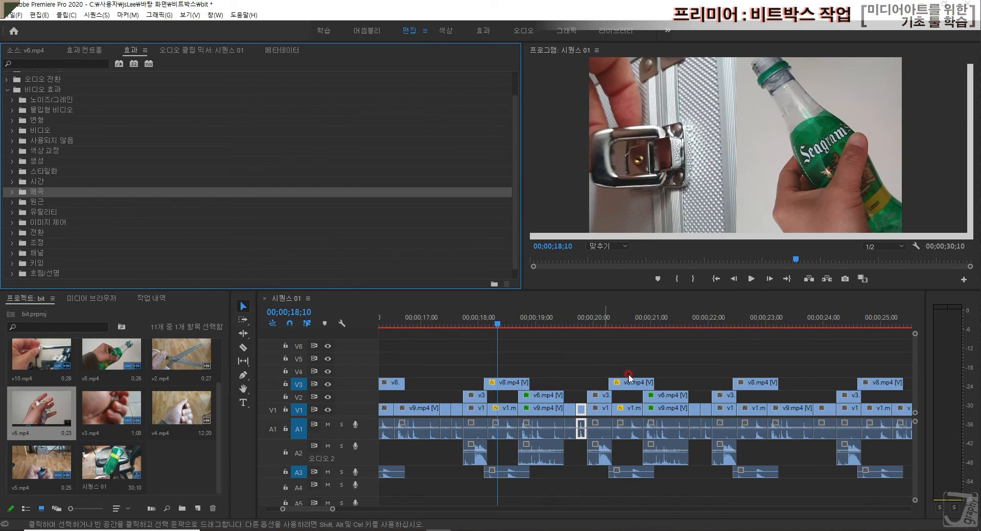
Play the sequence from about 00;00;15;15 to 00;00;21;22, and its ending from about 00;00;27;00 to 00;00;30;05.
scroll(601, 332, down, 2)
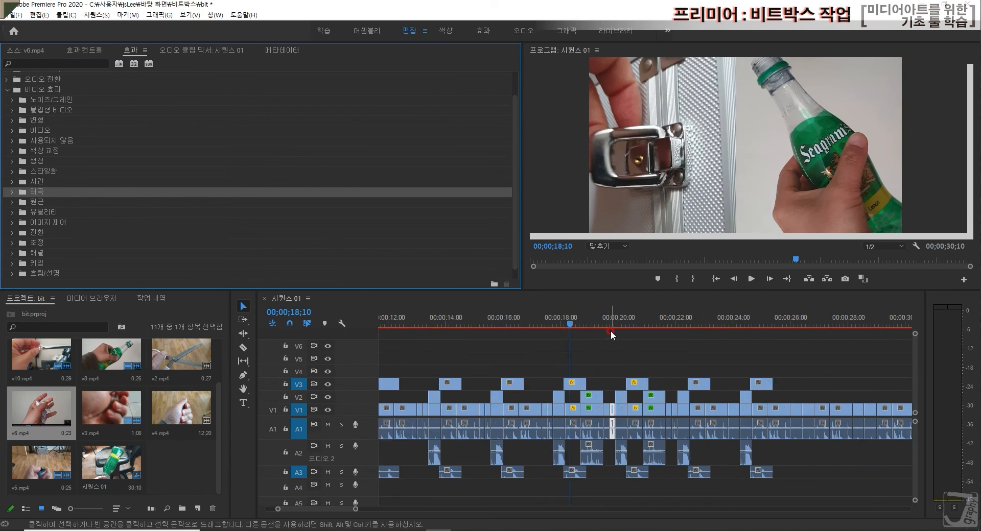
scroll(611, 329, left, 3)
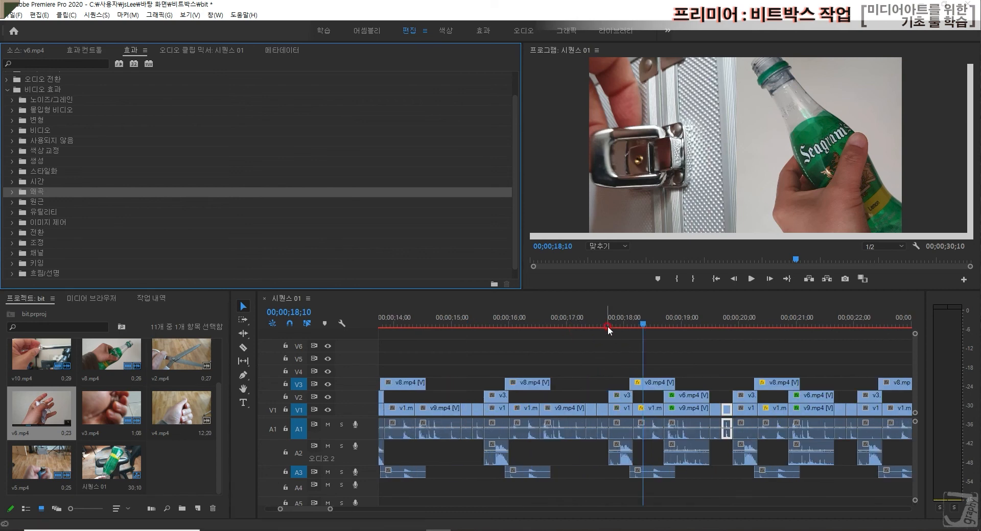
scroll(605, 325, down, 2)
click(602, 323)
key(space)
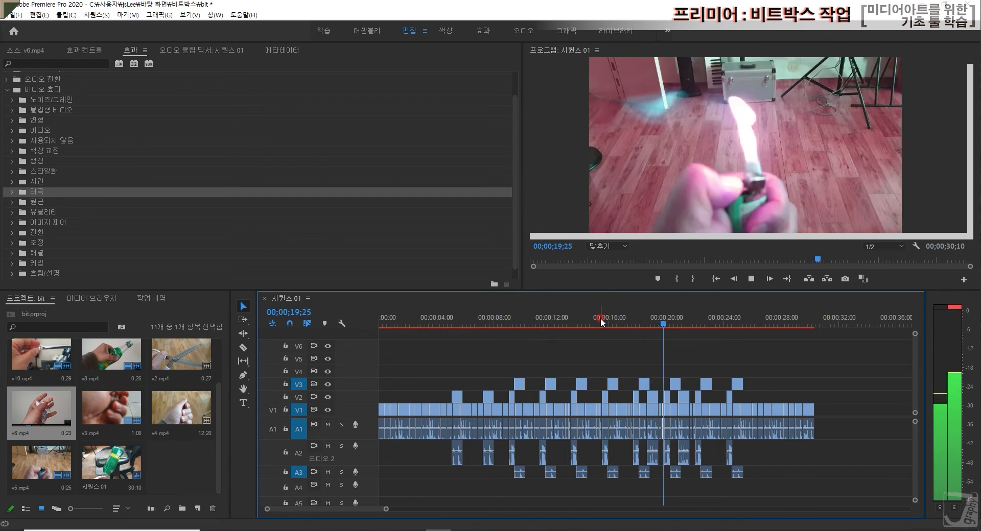
key(space)
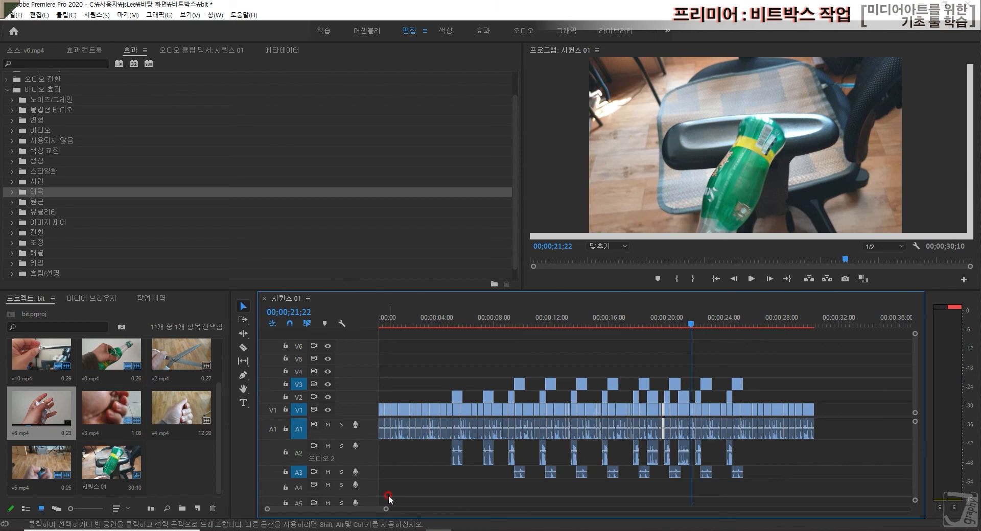
click(769, 321)
key(space)
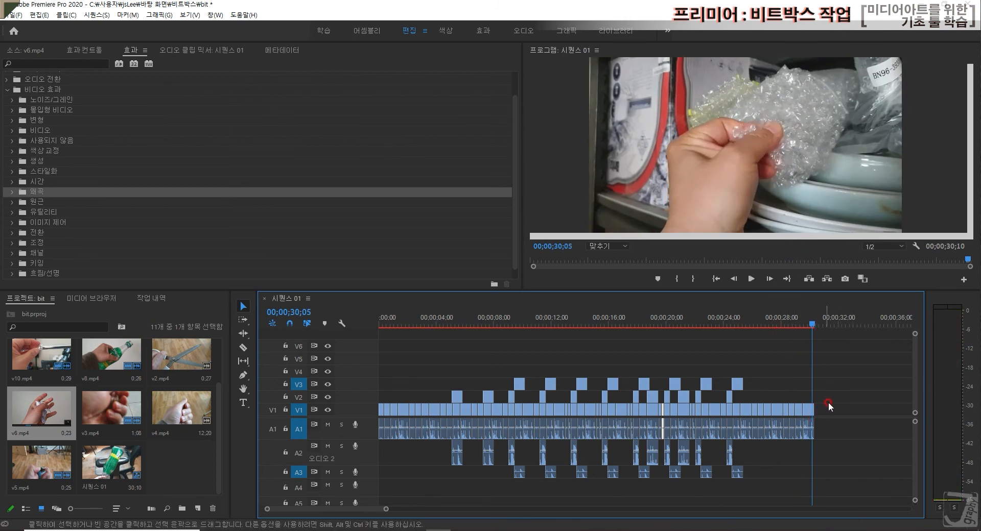
Copy the last four V1 clips with their audio and paste them at the sequence end, 00;00;30;10.
drag(842, 403, 788, 439)
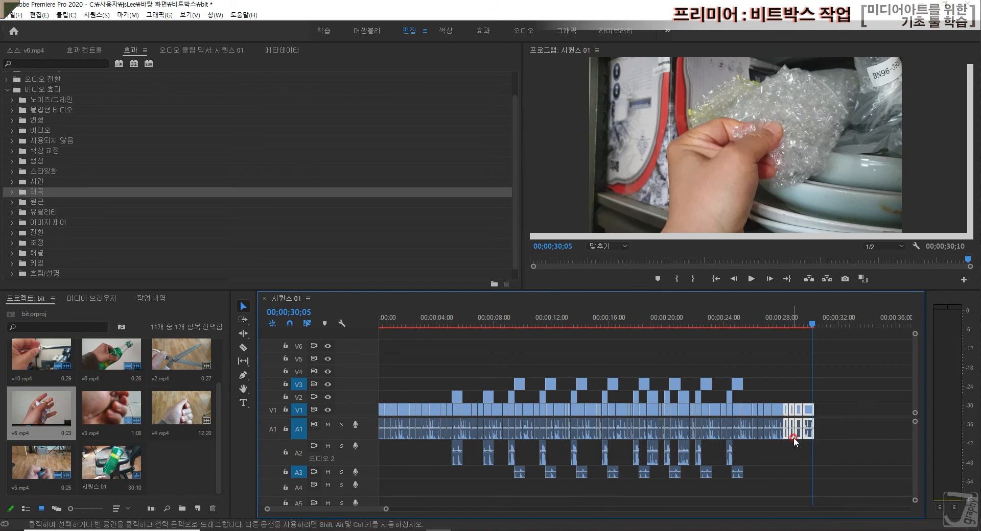
key(equal)
key(equal)
drag(685, 409, 531, 435)
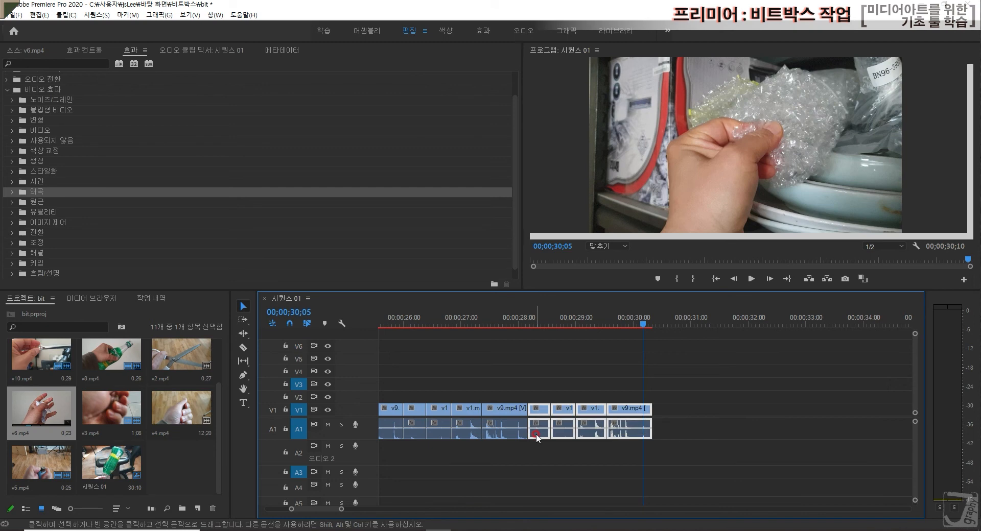
click(663, 323)
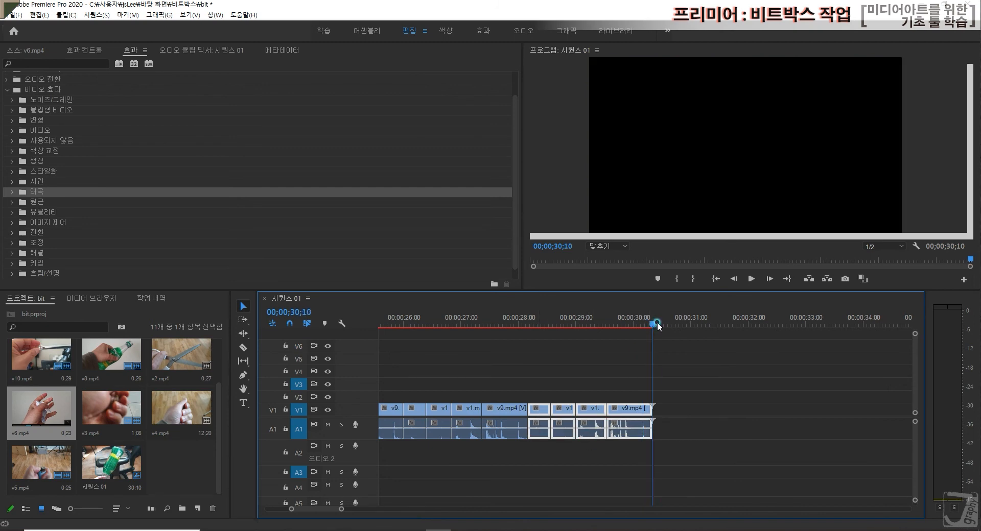
key(ctrl+c)
key(ctrl+v)
click(823, 434)
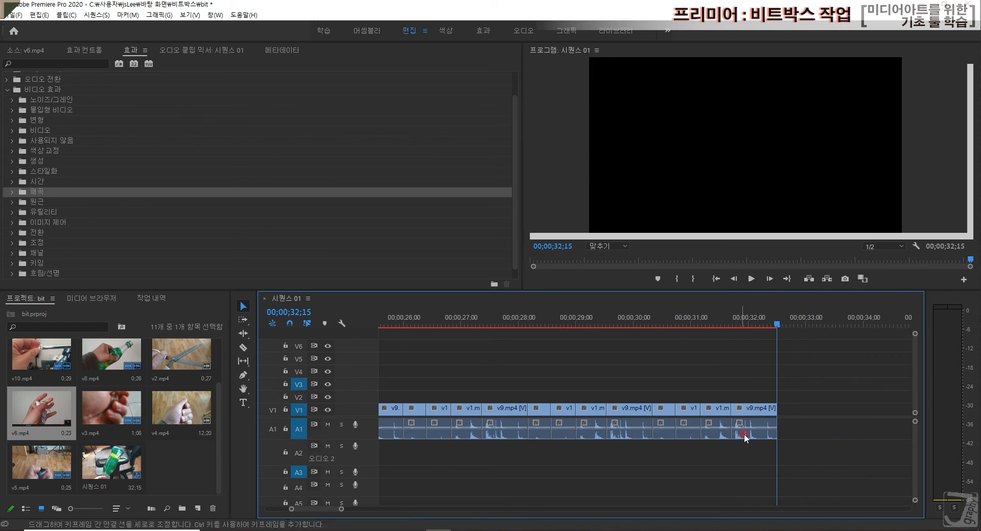
key(minus)
key(minus)
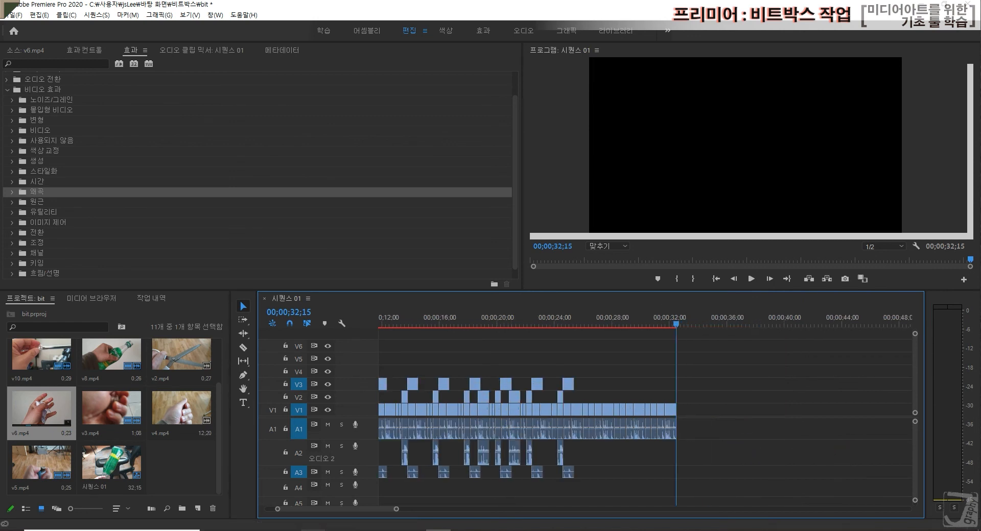
Look at the effect settings of the v1.mp4 clip near the end of V1.
drag(335, 511, 300, 505)
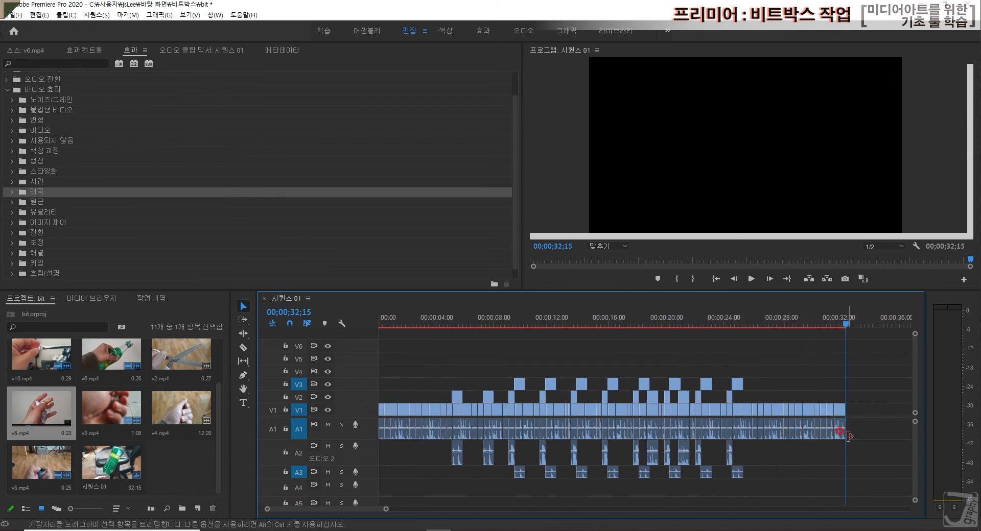
click(74, 50)
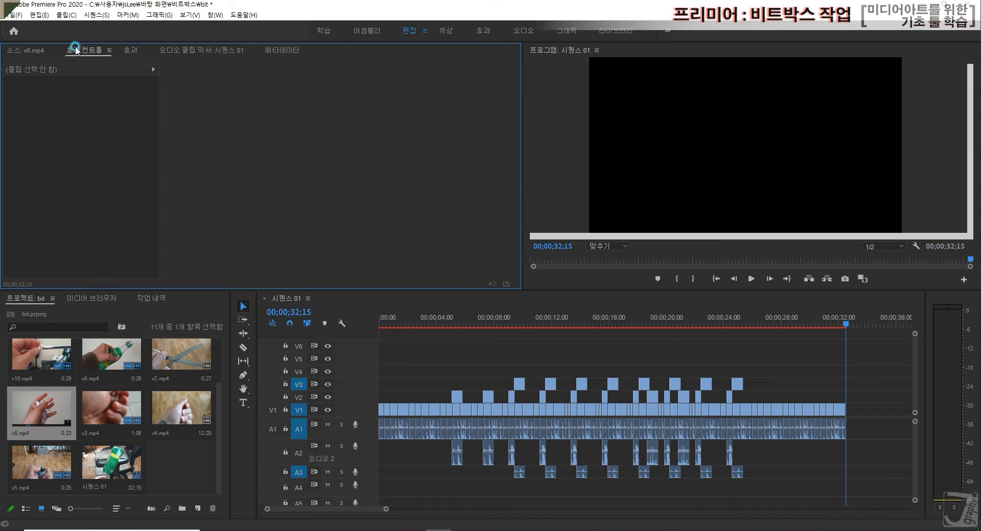
click(829, 410)
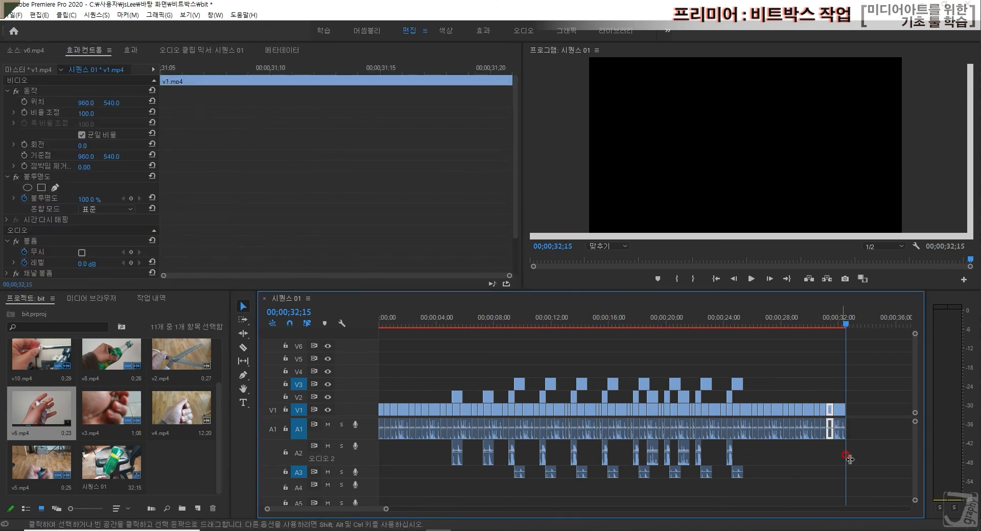
click(908, 422)
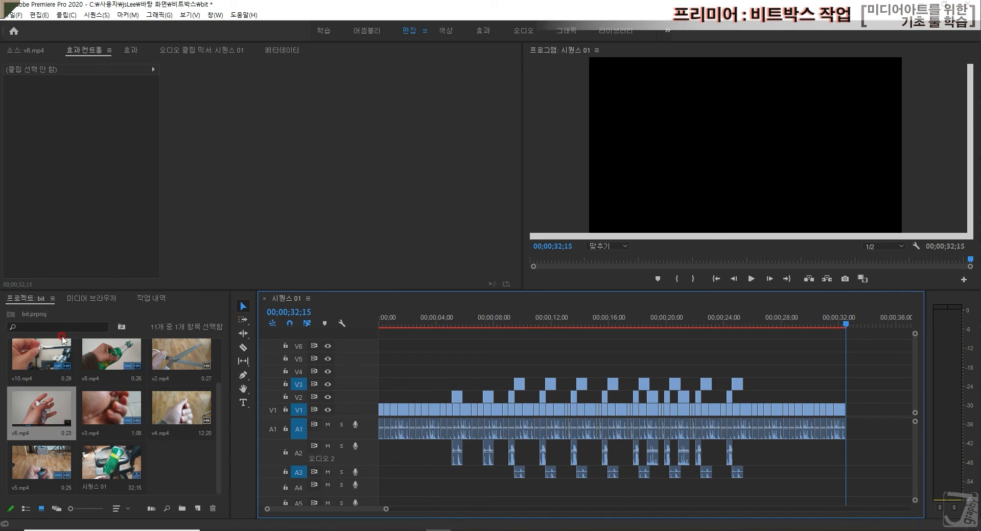
Show the project items as a list and create a new sequence named 비트박스 with the 1920x1080p preset.
right_click(176, 468)
click(252, 519)
click(27, 509)
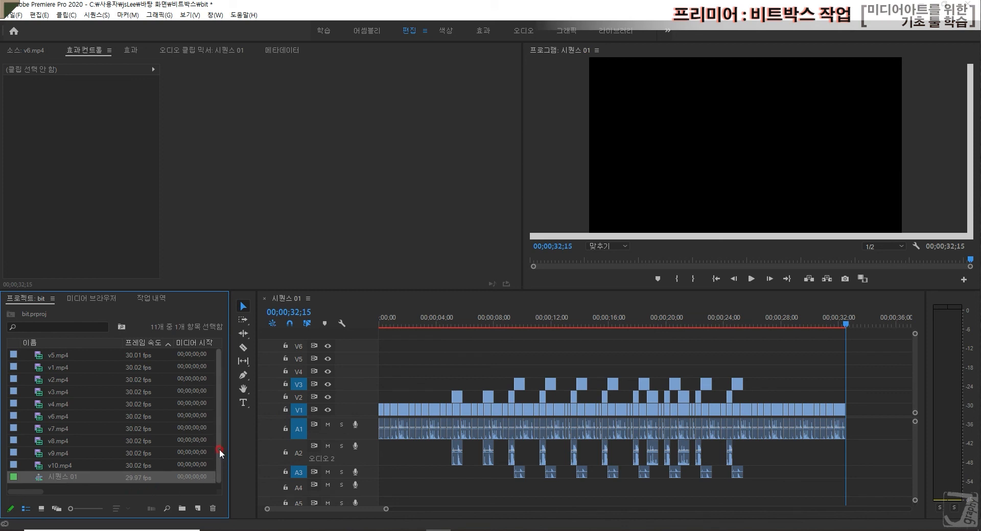
right_click(185, 486)
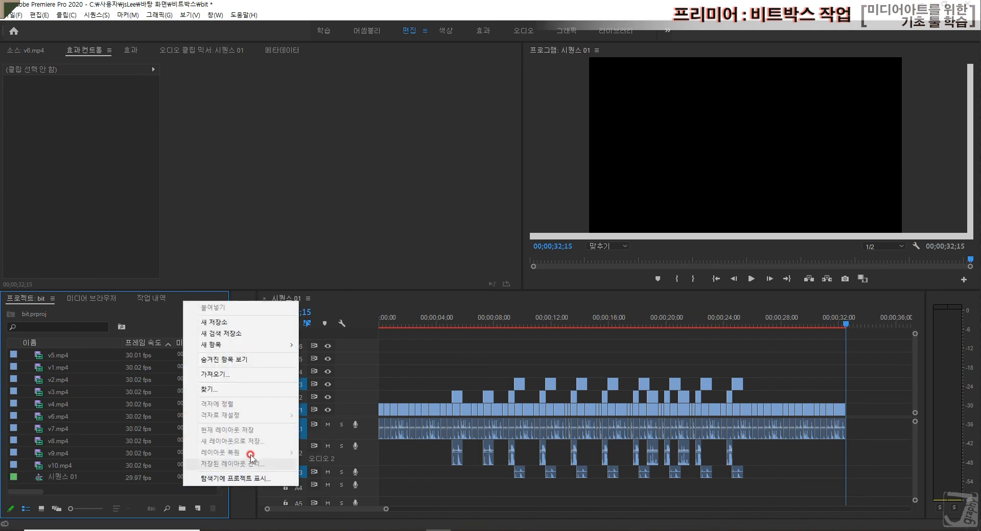
mouse_move(266, 347)
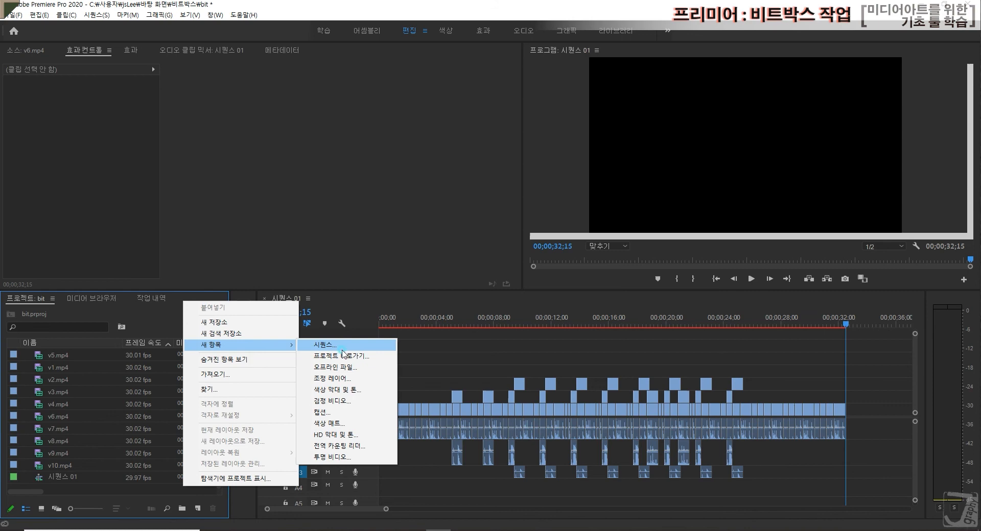
click(341, 346)
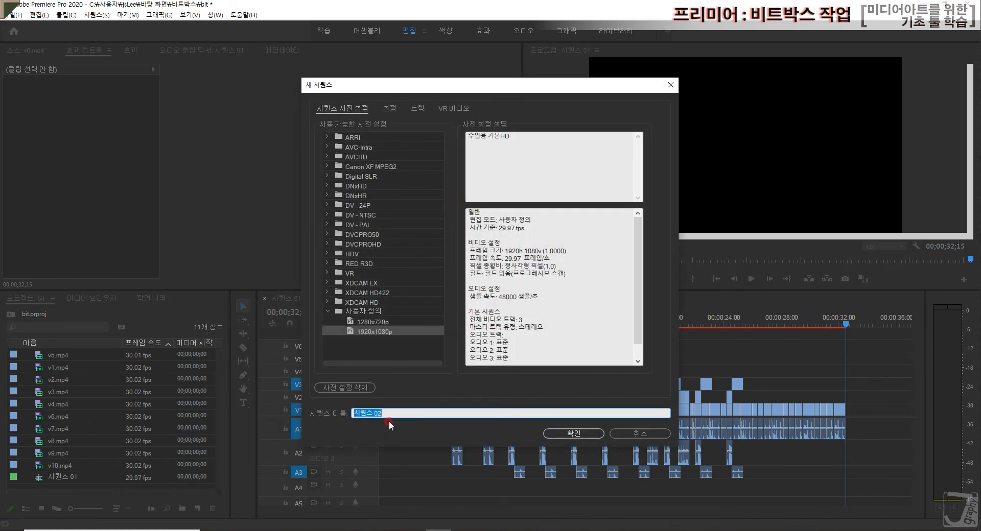
text(ql)
text(트박스)
key(Return)
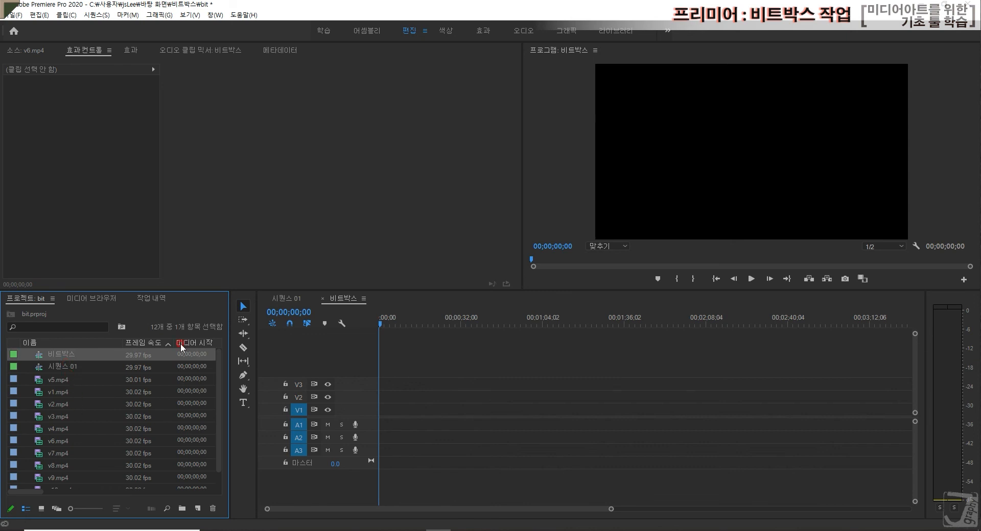
Nest 시퀀스 01 at the start of the 비트박스 sequence on V1 and A1.
click(287, 298)
click(340, 300)
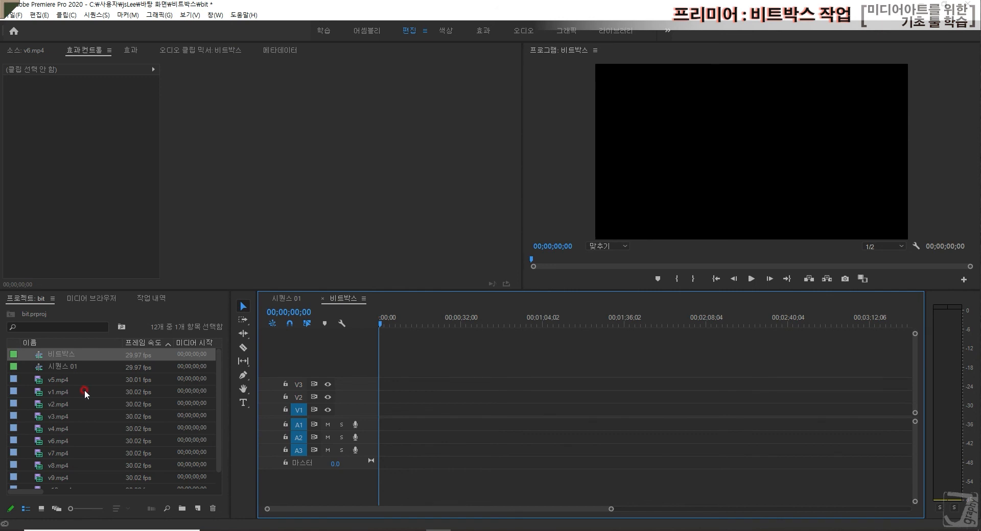
click(64, 368)
drag(64, 368, 430, 442)
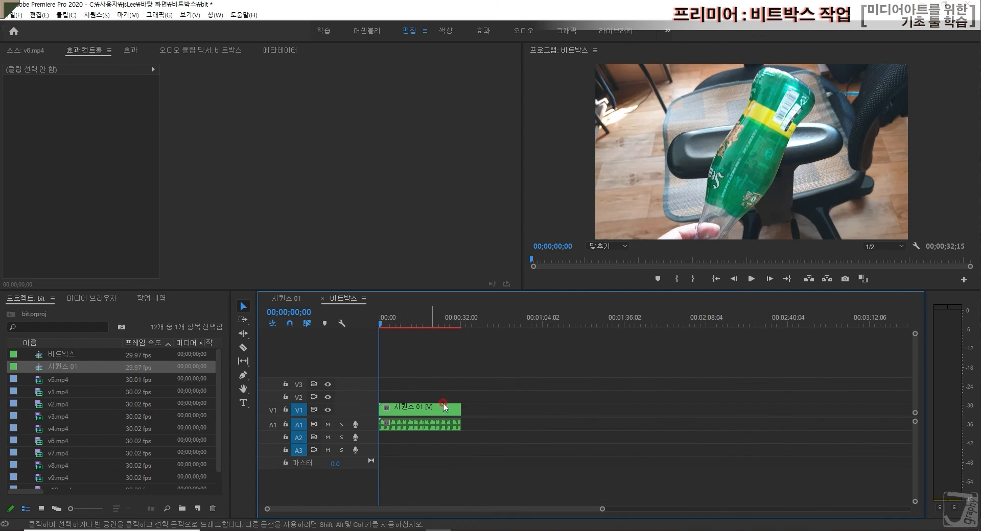
key(equal)
key(equal)
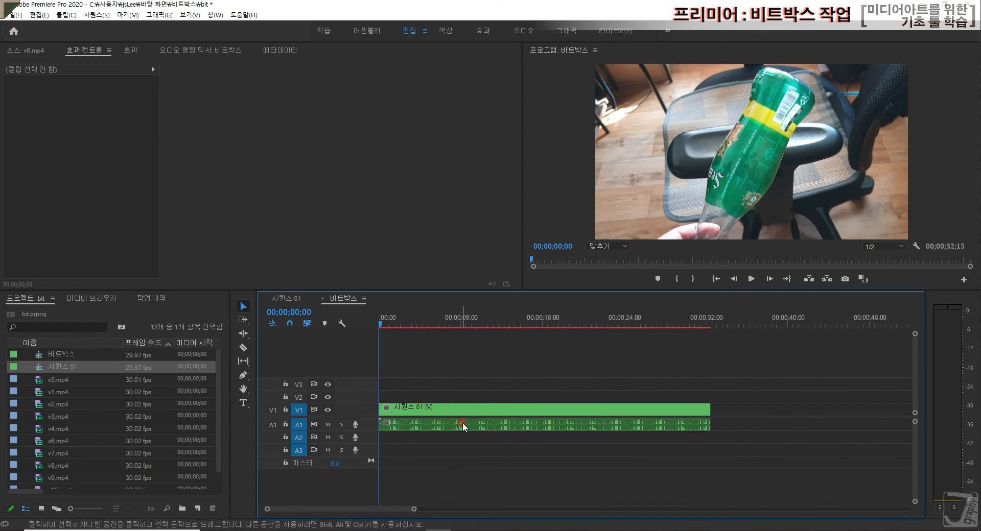
Play the opening of the 비트박스 sequence and scrub on to 00;00;26;23.
key(space)
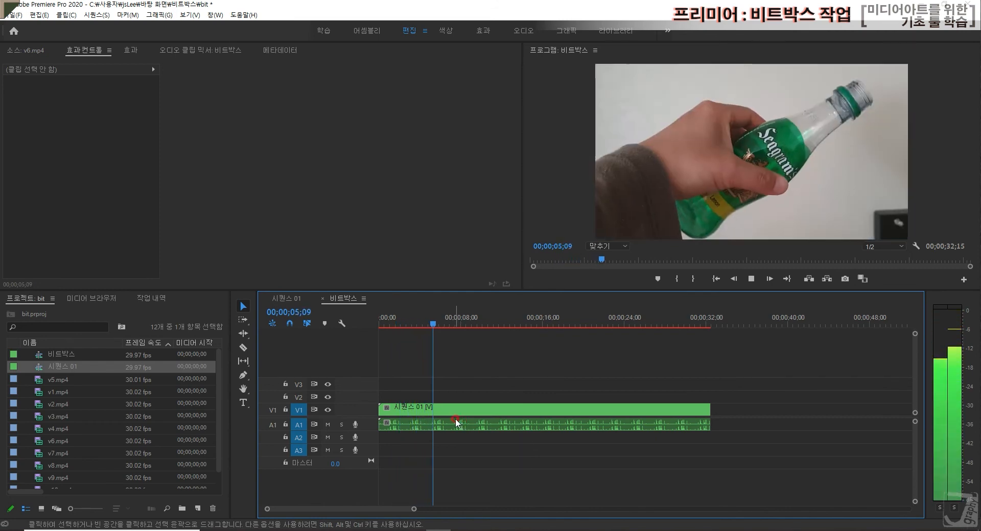
click(681, 319)
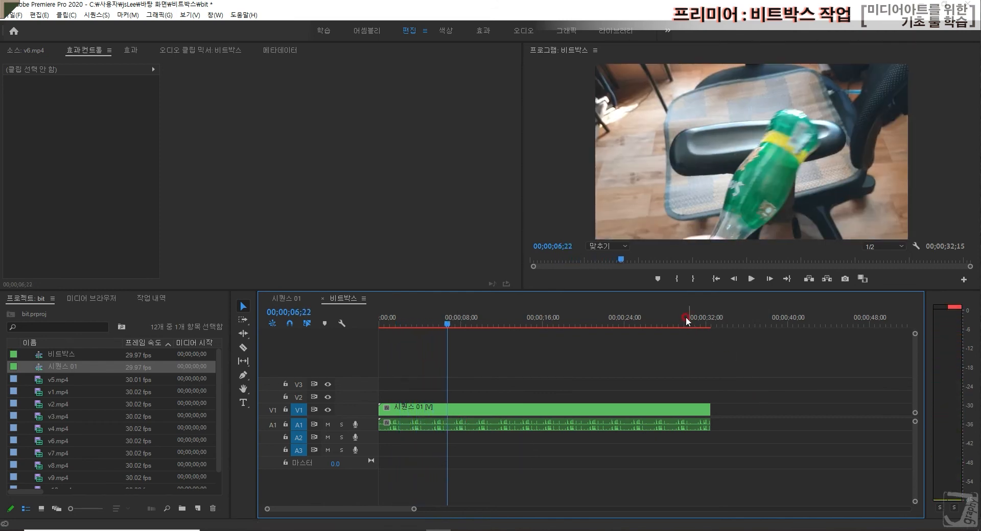
drag(679, 316, 652, 309)
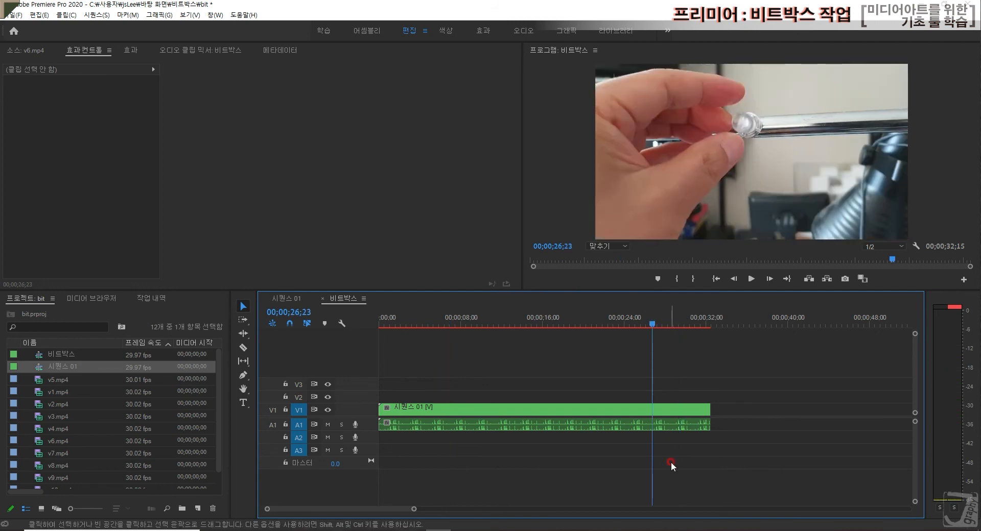
Enlarge track A1 and add a 0.0 dB volume level keyframe to the nested clip at 00;00;27;29.
drag(340, 431, 329, 449)
click(664, 326)
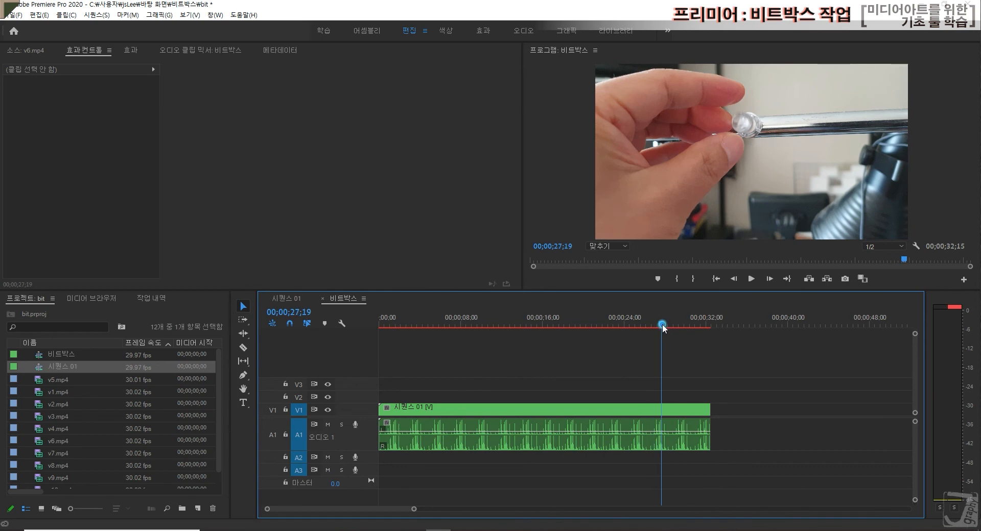
click(685, 433)
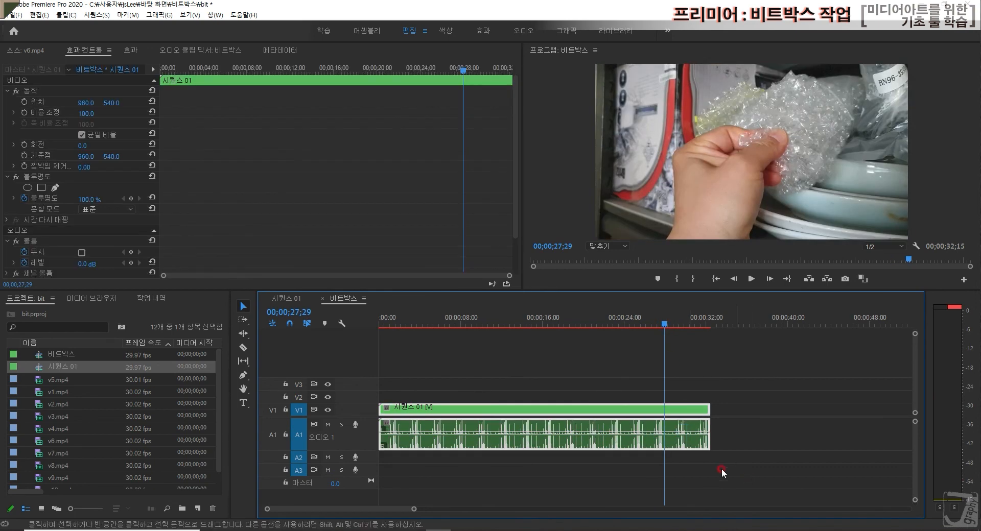
scroll(123, 231, down, 2)
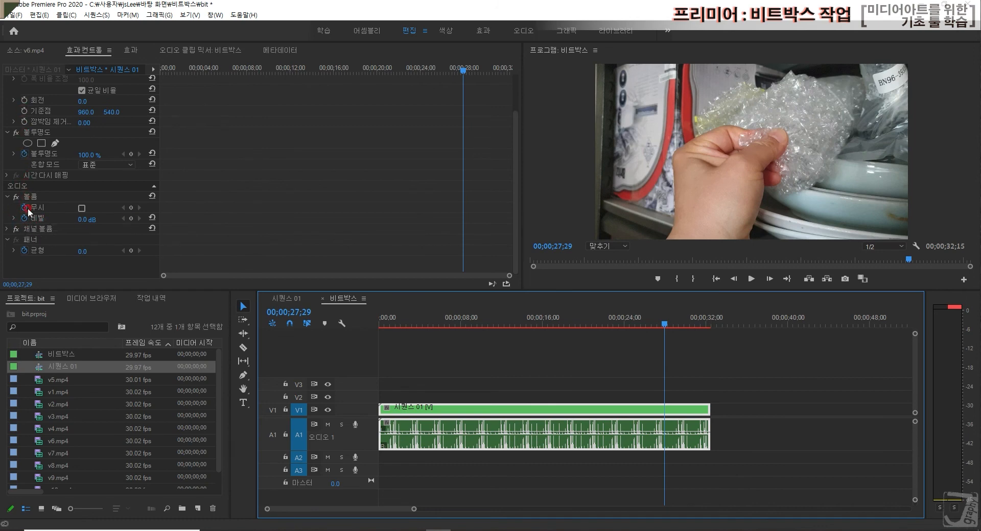
click(131, 219)
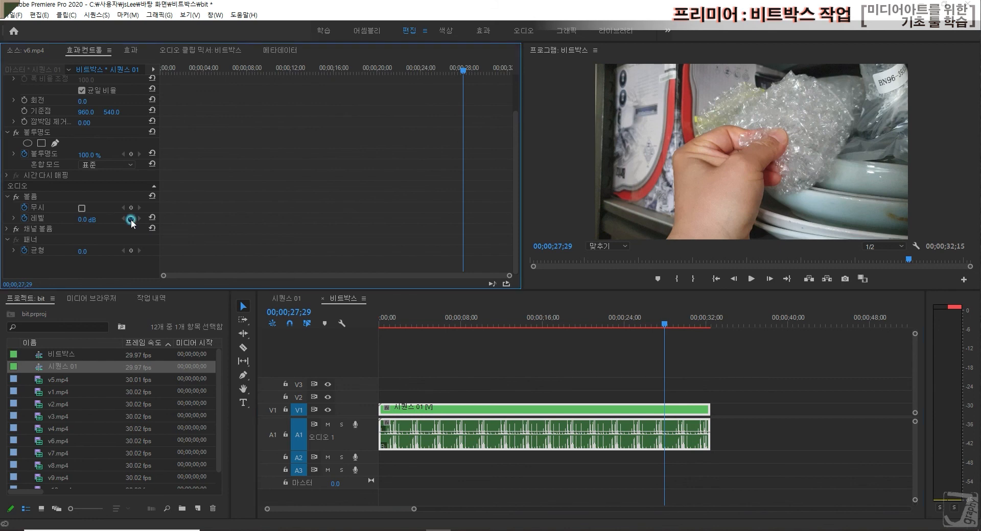
Add a volume level keyframe of -∞ at the nested clip's end, 00;00;32;15, to fade out the audio.
drag(508, 69, 520, 68)
click(307, 124)
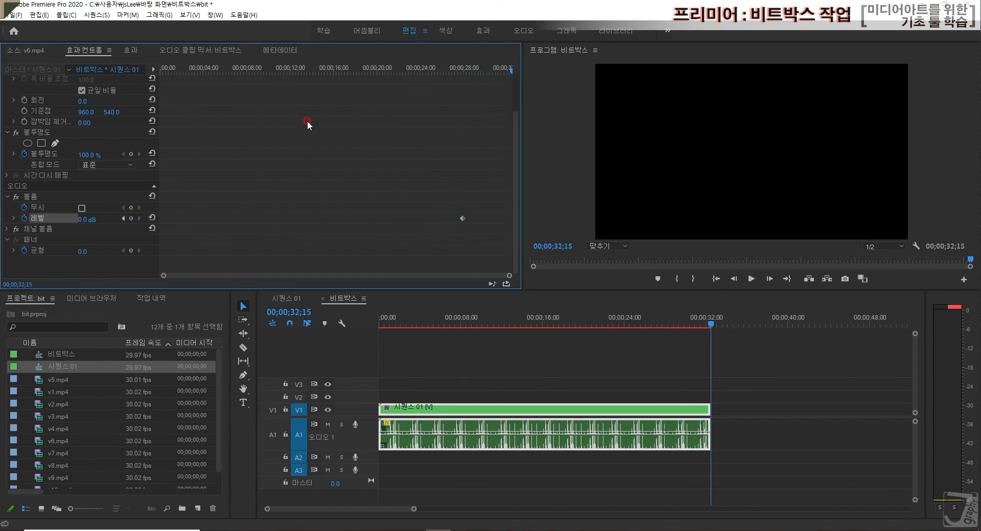
click(136, 221)
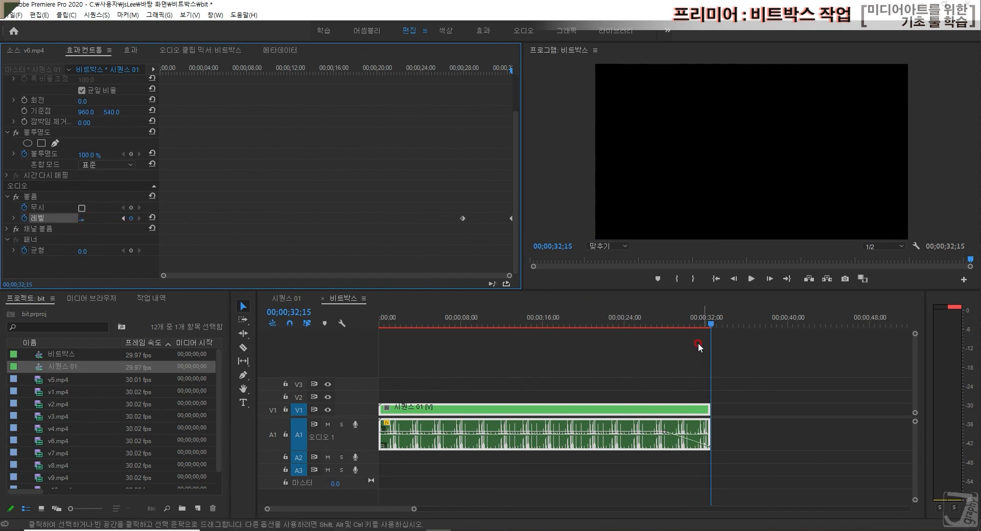
Play the audio fade-out up to about 00;00;32;08 and return the playhead to 00;00;27;23.
click(670, 323)
key(space)
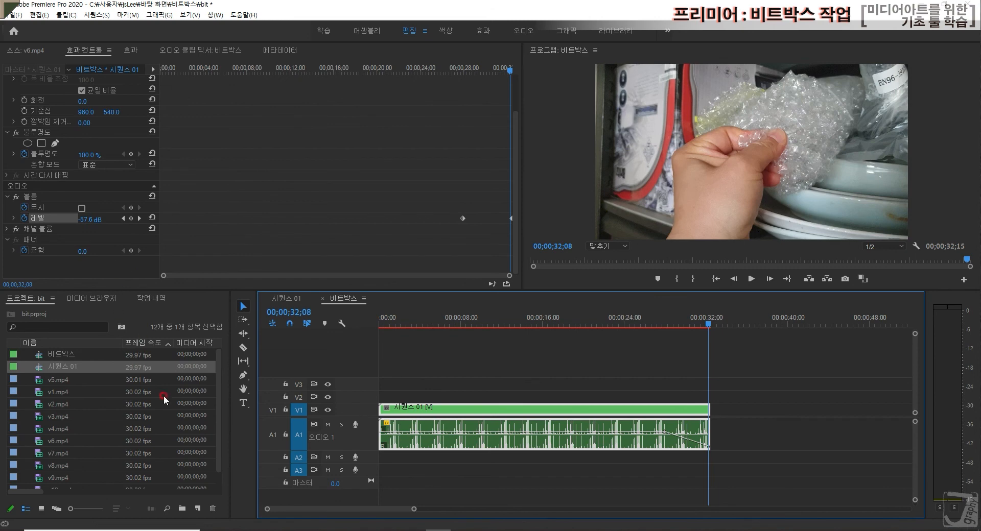
click(669, 318)
drag(671, 320, 662, 320)
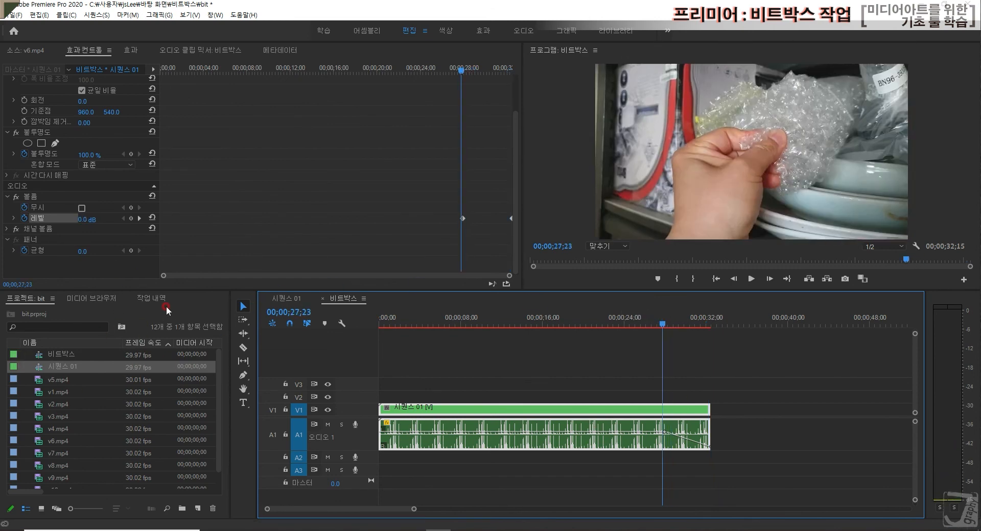
Apply the 검정으로 물들이기 dissolve transition to the end of the nested V1 clip, extended to 00;00;04;12.
click(129, 53)
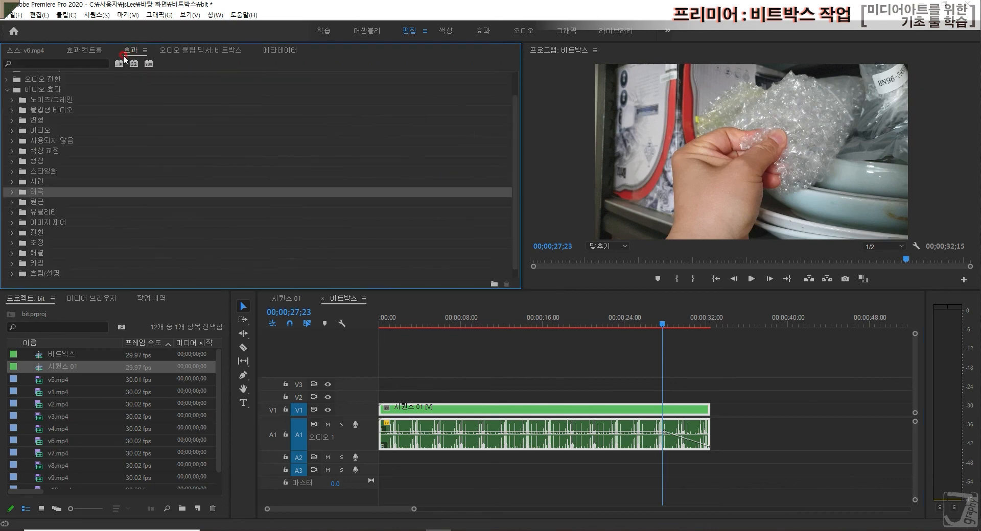
click(7, 90)
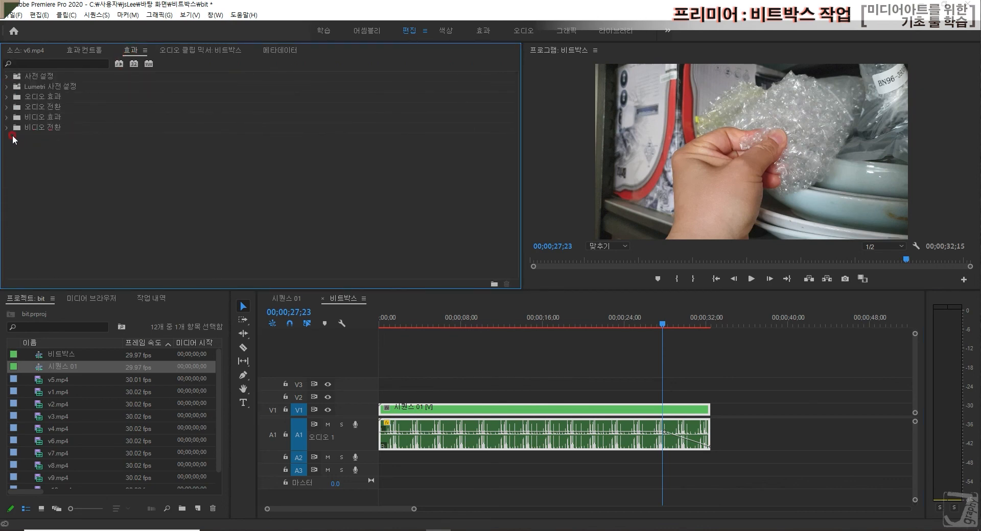
click(7, 128)
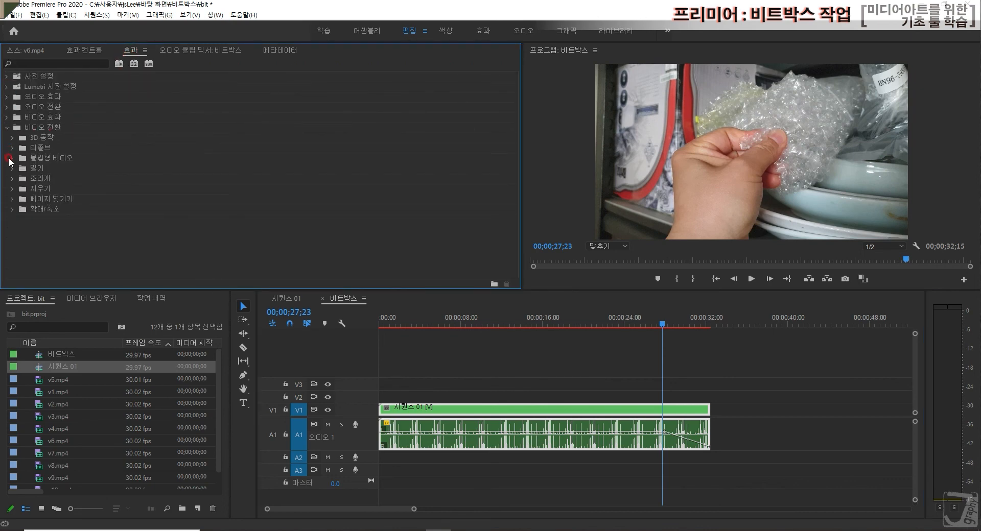
click(12, 148)
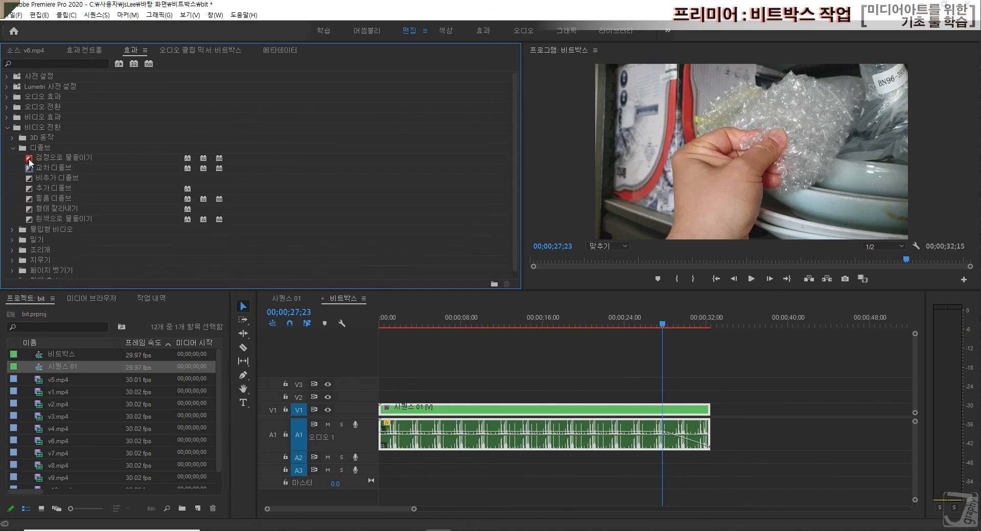
drag(30, 161, 670, 407)
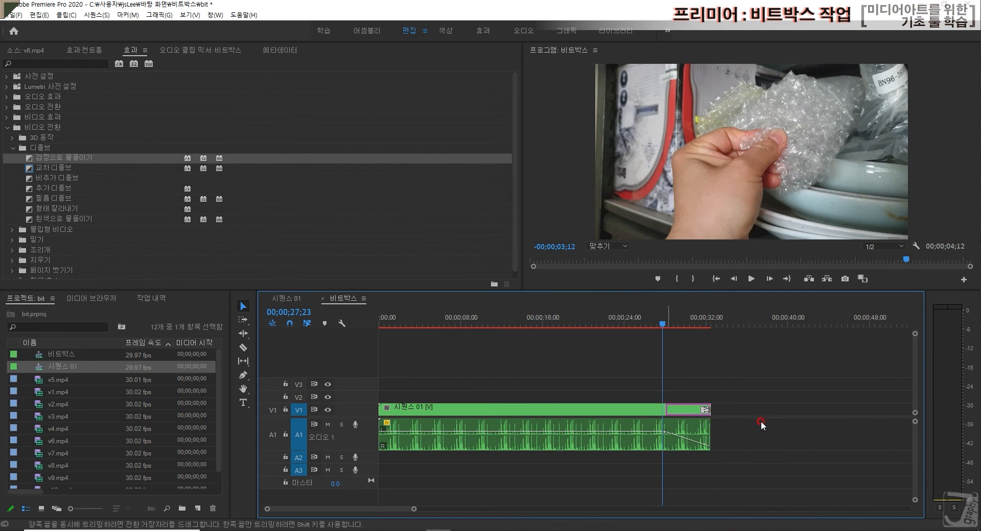
Play the fade to black over the clip's ending and delete the transition.
key(space)
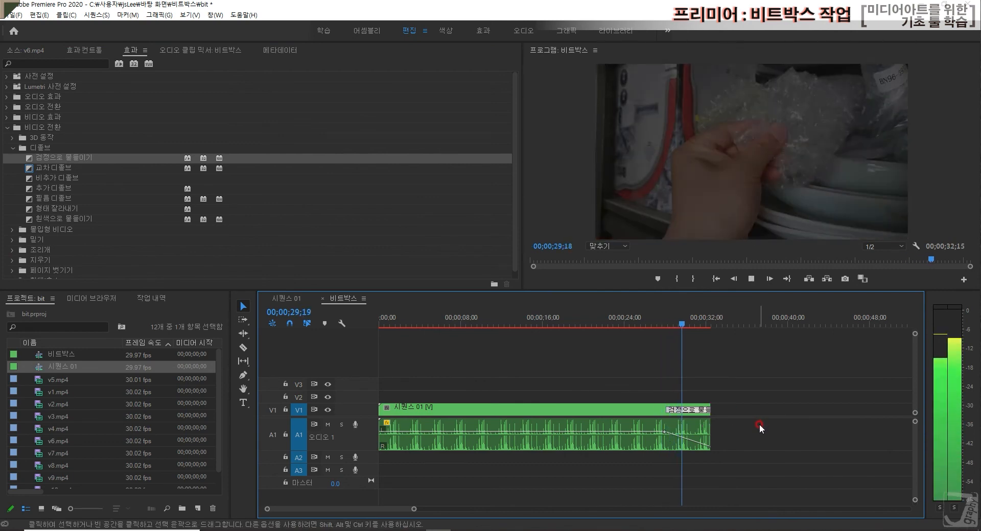
key(space)
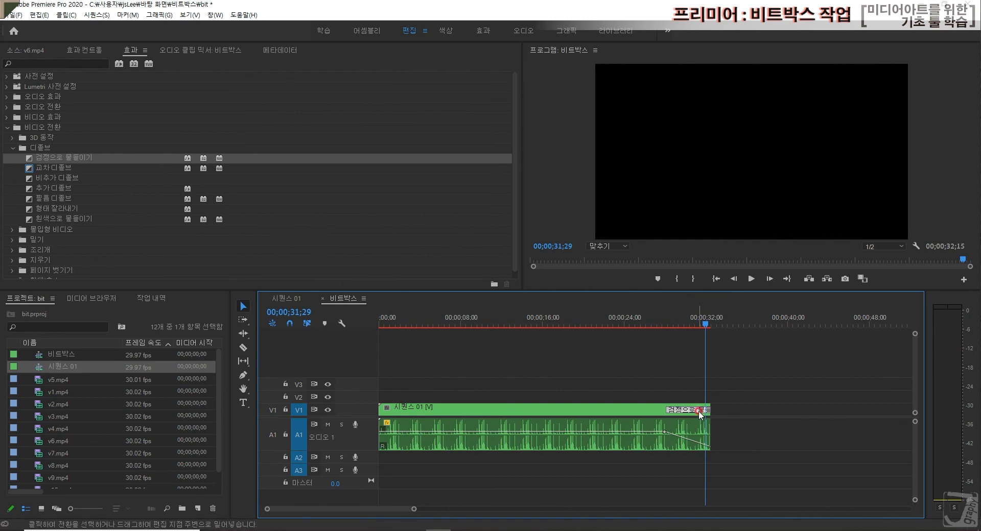
key(Delete)
Add a 100% opacity keyframe to the nested 시퀀스 01 clip at 00;00;27;28.
click(668, 321)
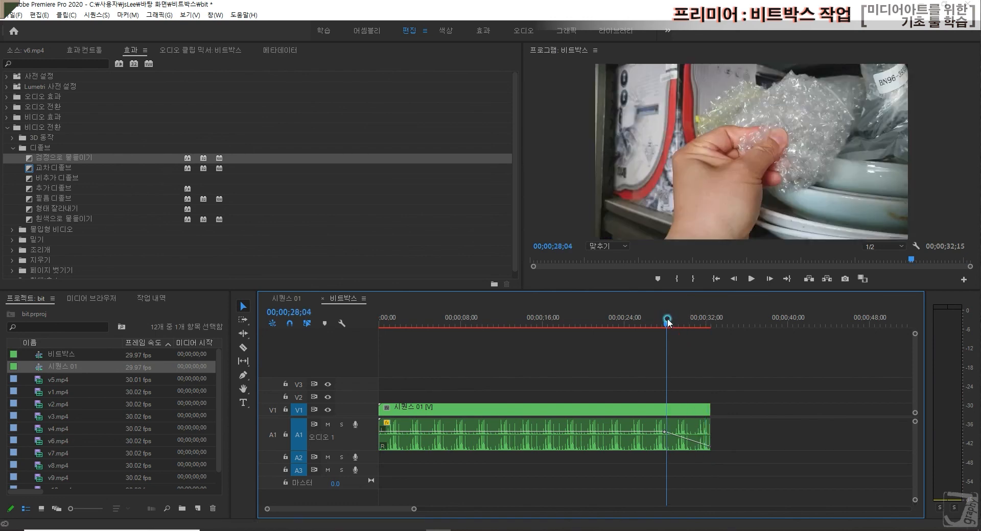
drag(667, 321, 664, 321)
click(93, 53)
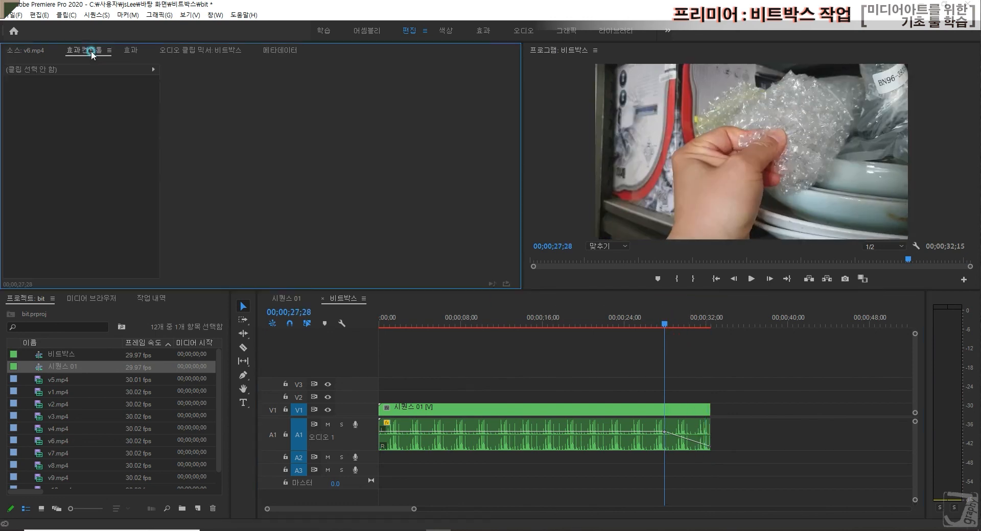
click(691, 412)
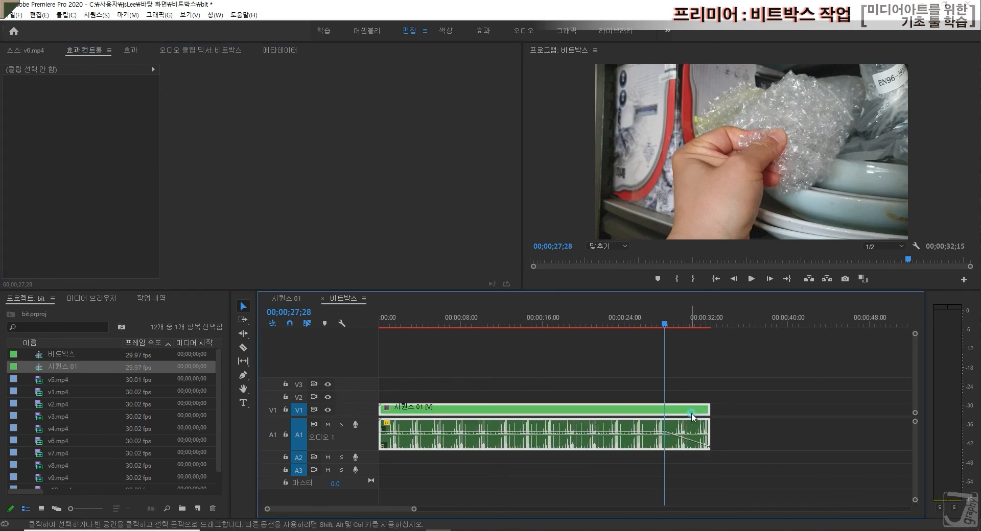
click(58, 141)
click(131, 200)
click(132, 199)
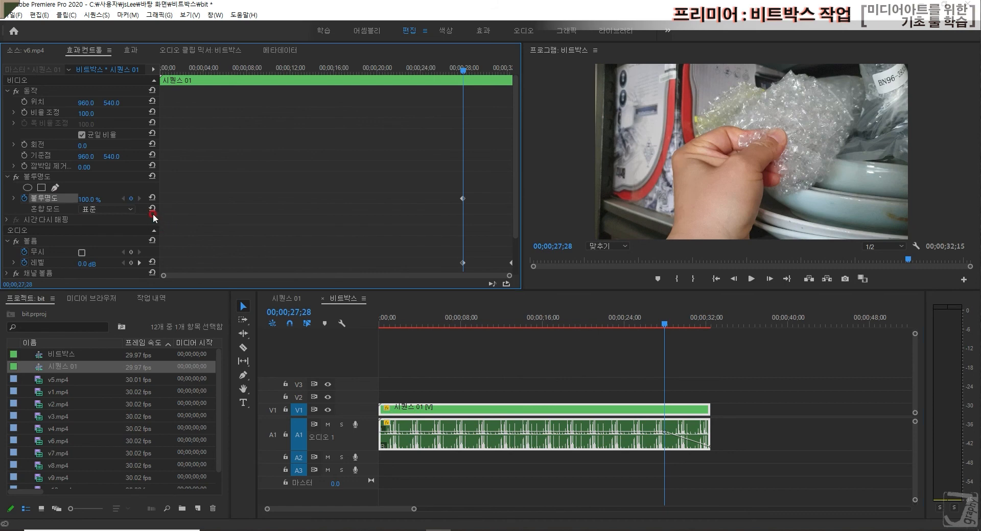
Add a 0% opacity keyframe to the nested 시퀀스 01 clip at its end, 00;00;32;15.
click(508, 73)
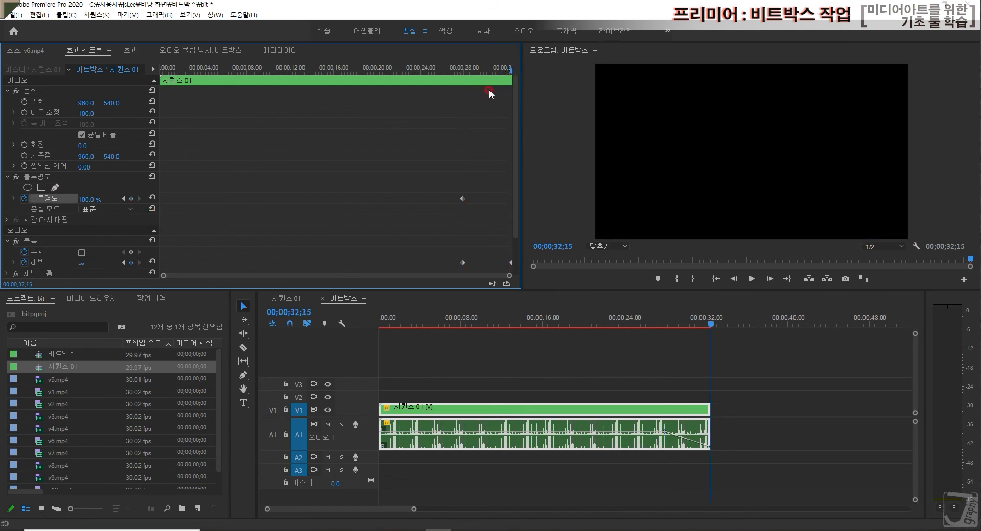
click(91, 199)
text(0)
key(Return)
Play the picture and audio fade-out at the ending, and play the 비트박스 sequence through from its start.
click(657, 318)
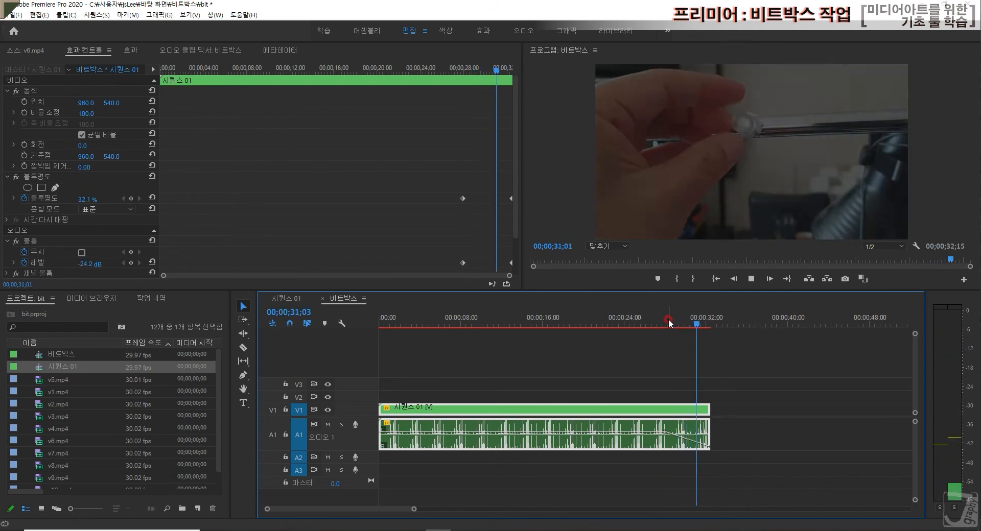
key(Home)
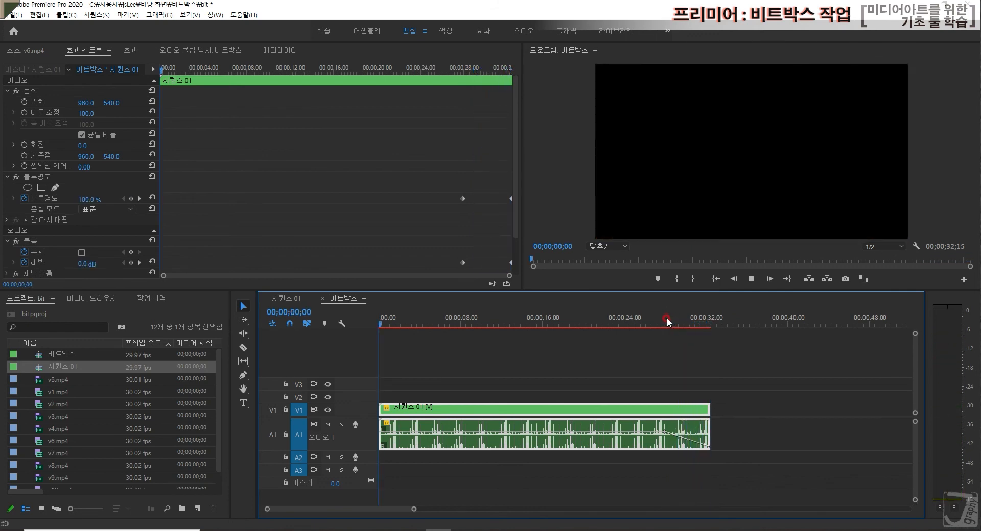
key(space)
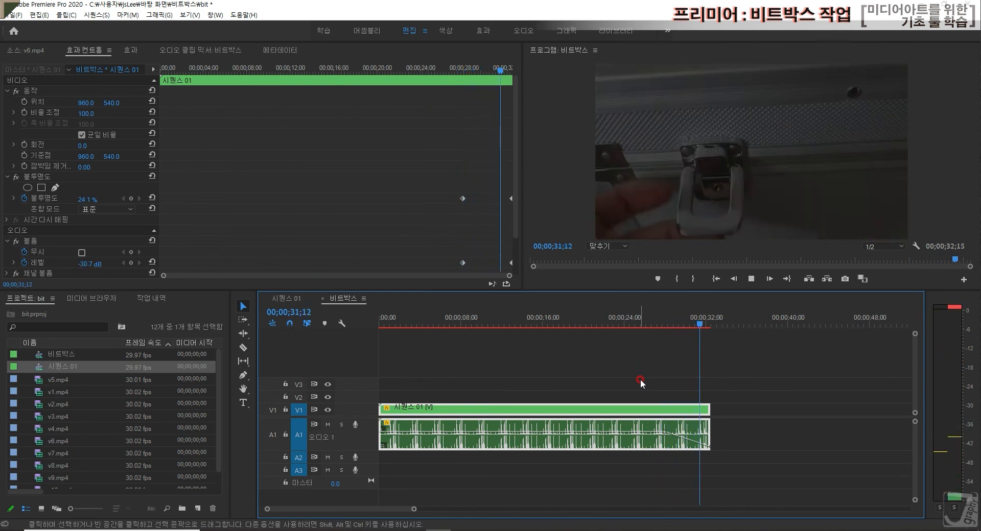
Add the title text 누구누구 비트박스 over the lower part of the frame at 00;00;30;17.
click(692, 318)
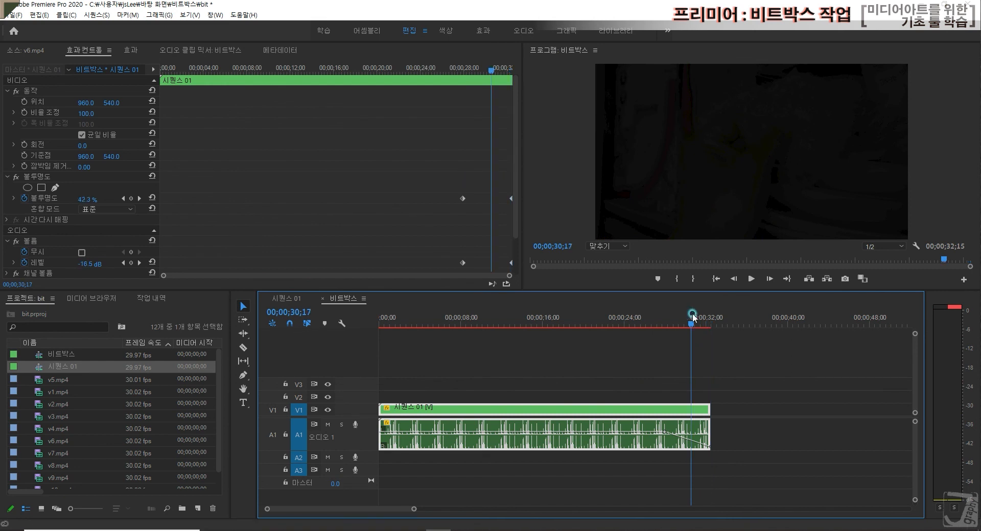
click(662, 398)
click(198, 354)
click(243, 402)
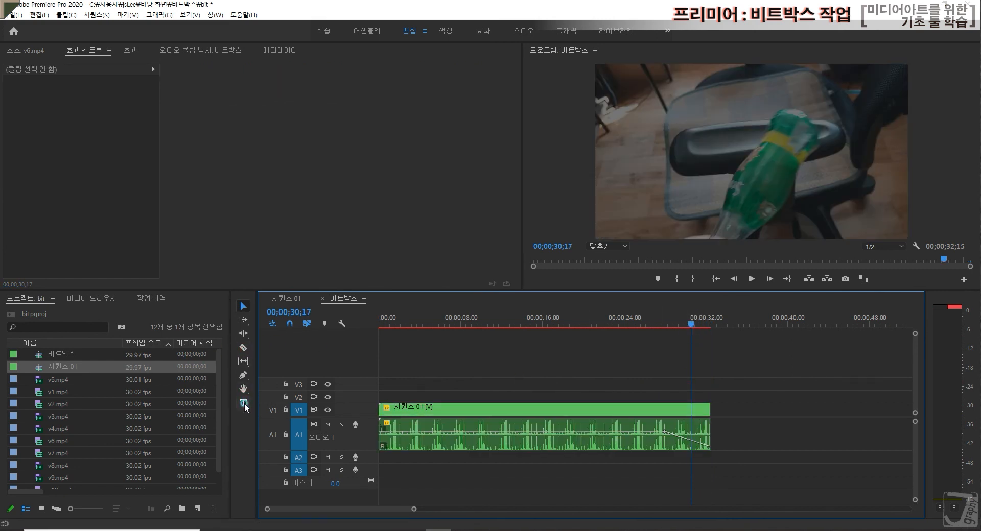
click(792, 204)
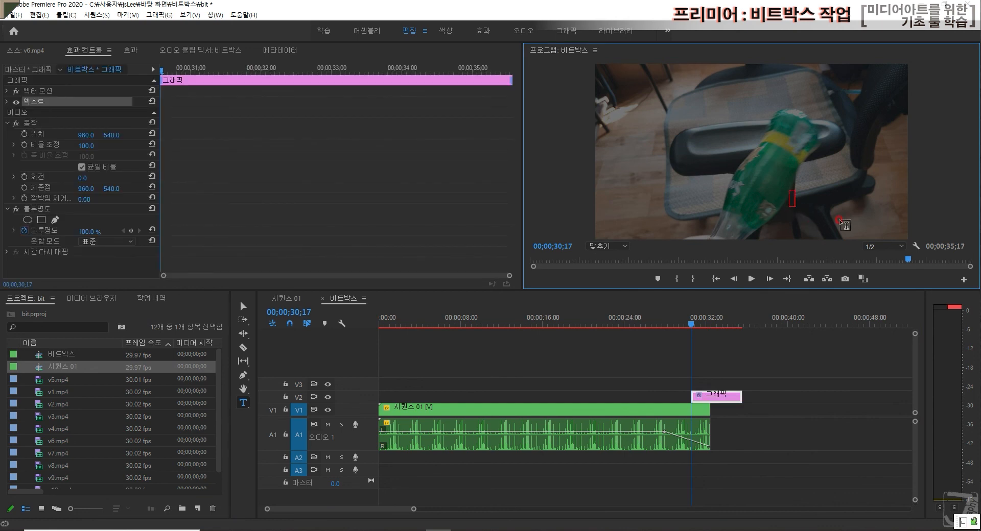
text(누누구구)
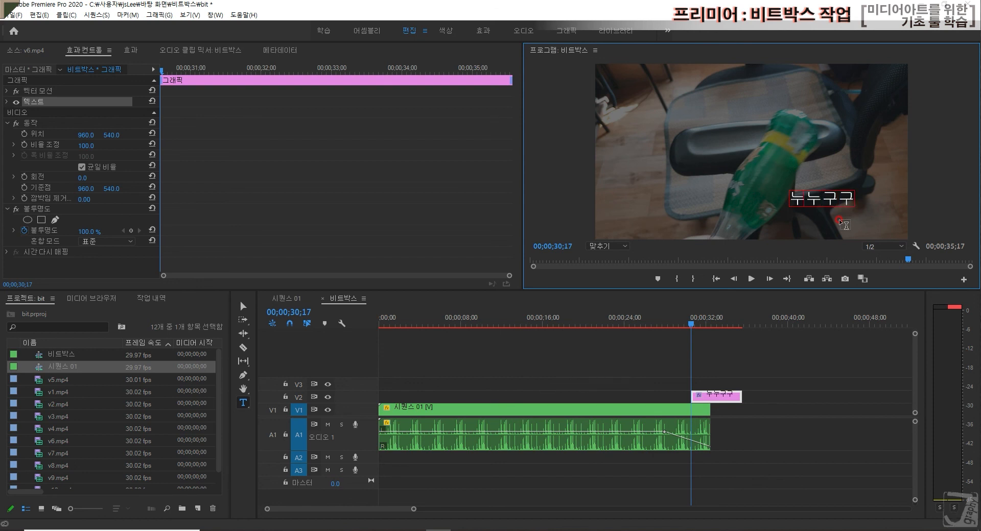
key(BackSpace)
text(누구 비트박)
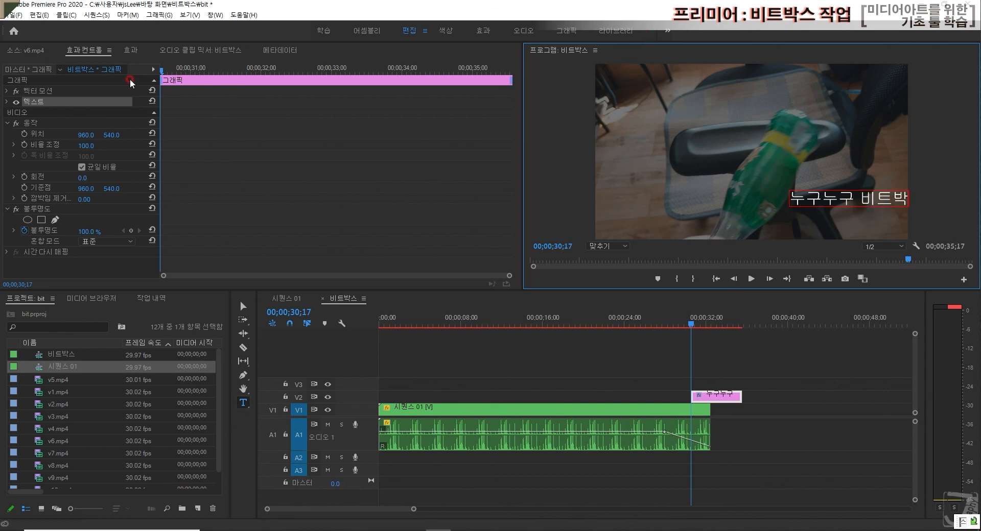
Reposition the 누구누구 비트박스 title in the frame's lower-right corner and set its font to Headline R.
click(240, 309)
drag(880, 198, 857, 215)
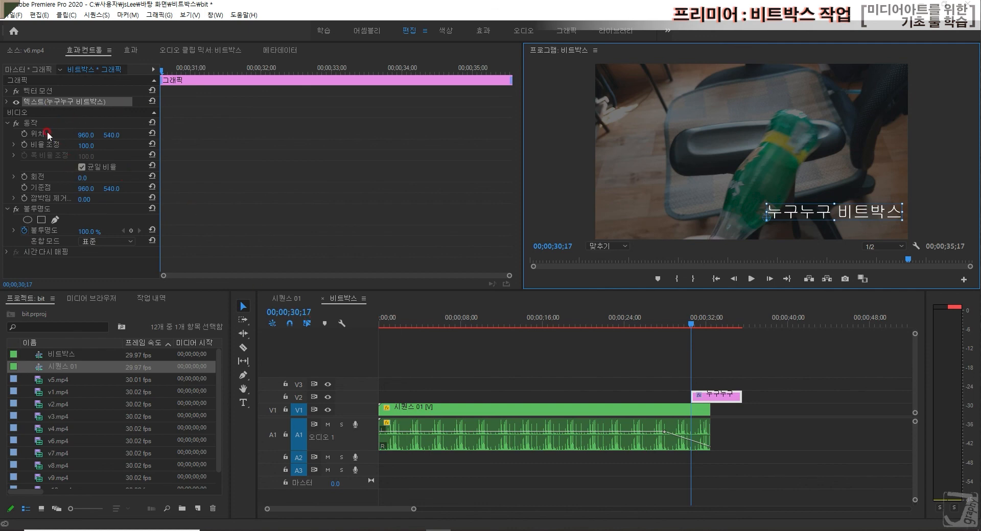
click(7, 102)
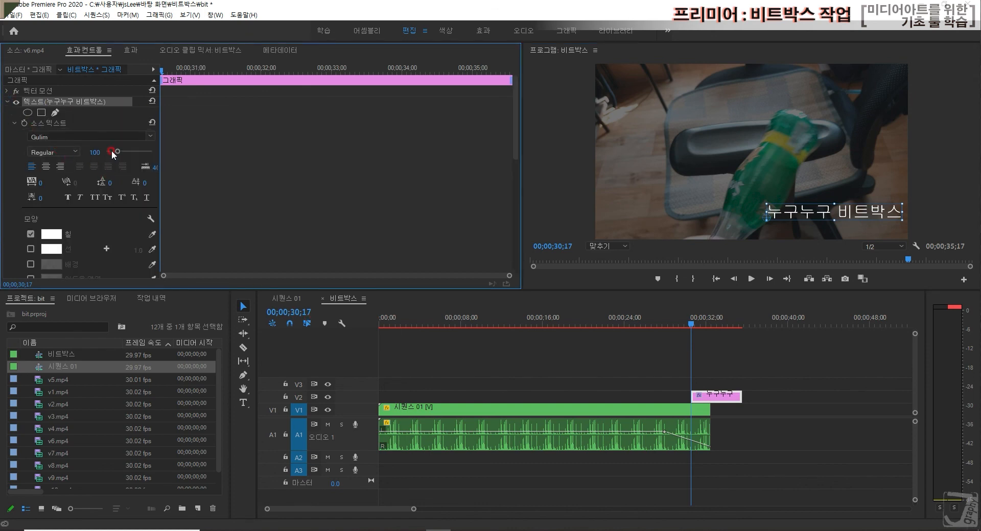
click(152, 136)
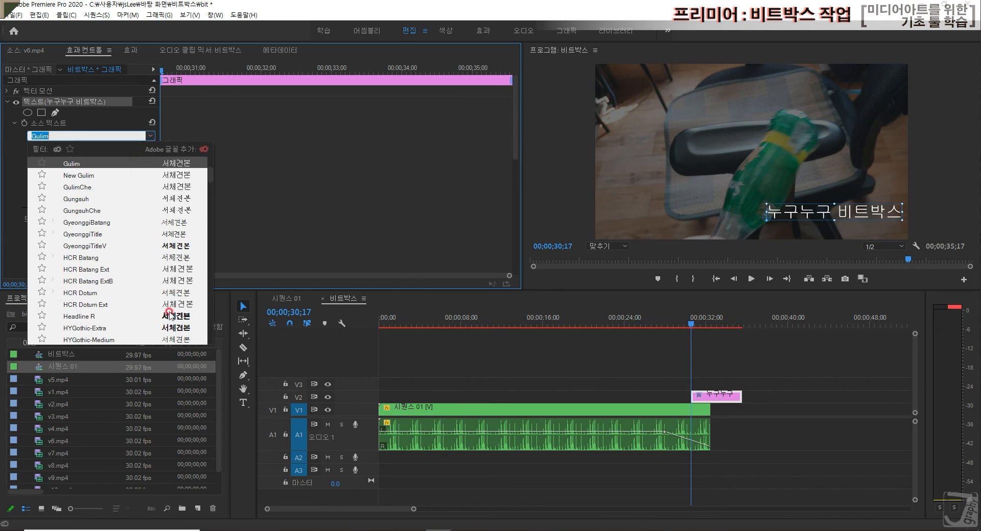
scroll(136, 193, down, 5)
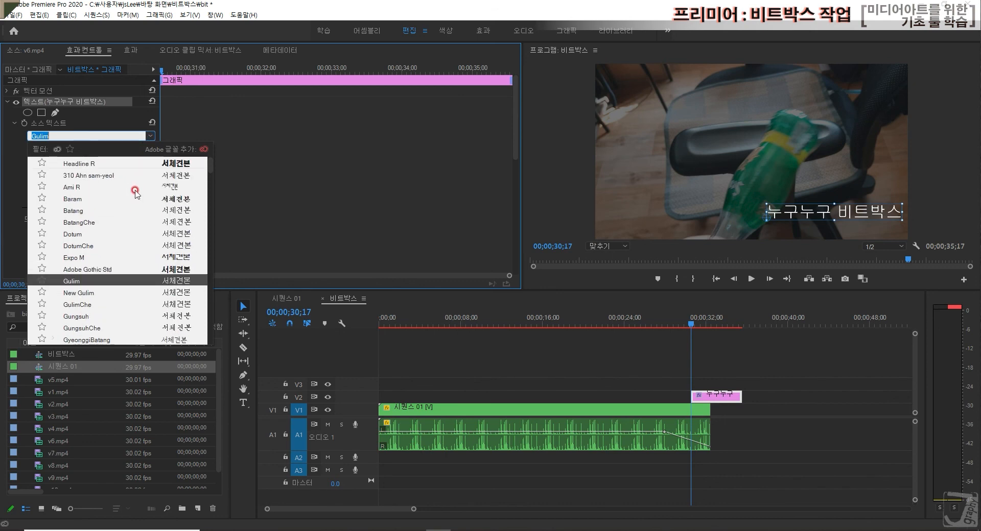
click(136, 158)
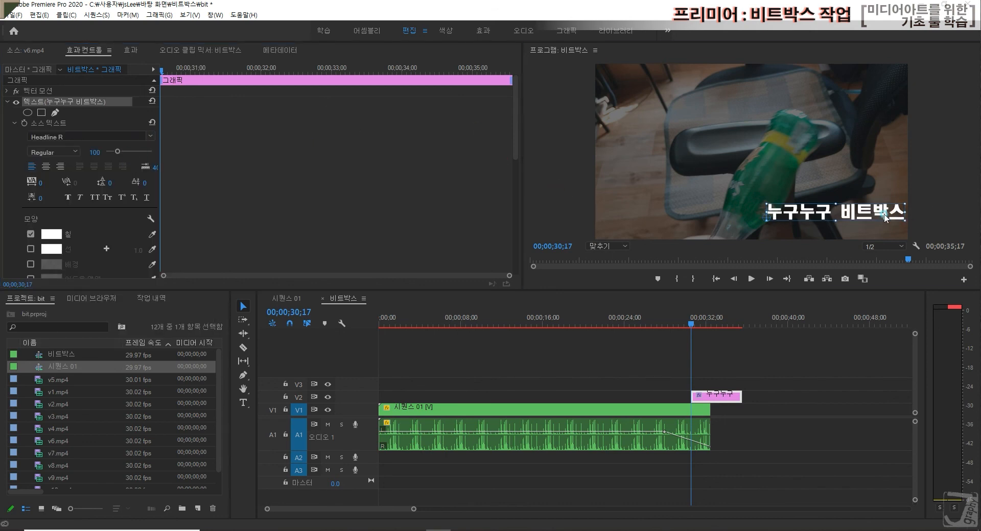
Move the title clip on V2 earlier so that it starts at 00;00;29;29.
click(694, 321)
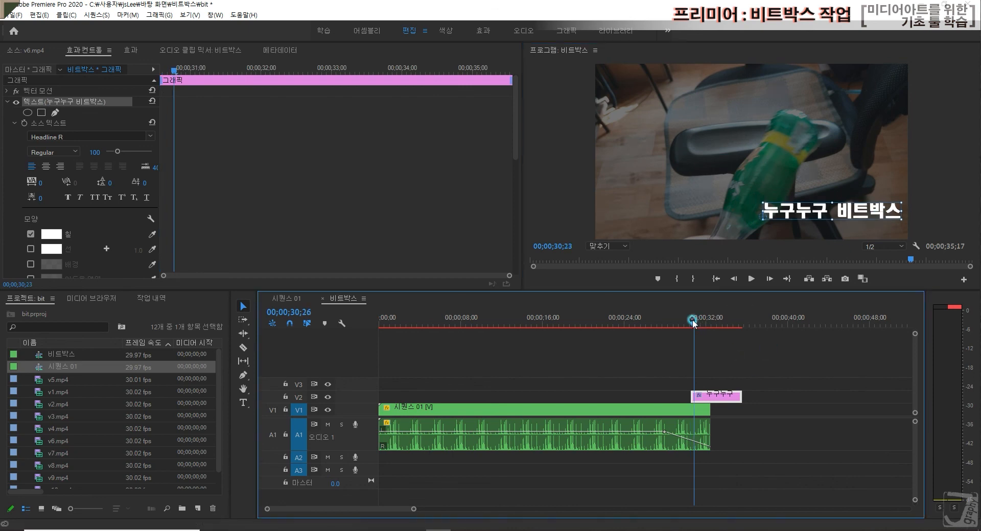
drag(694, 321, 686, 321)
drag(713, 398, 707, 401)
Apply 교차 디졸브 to both ends of the title clip, extending the closing dissolve to 00;00;02;12.
click(131, 51)
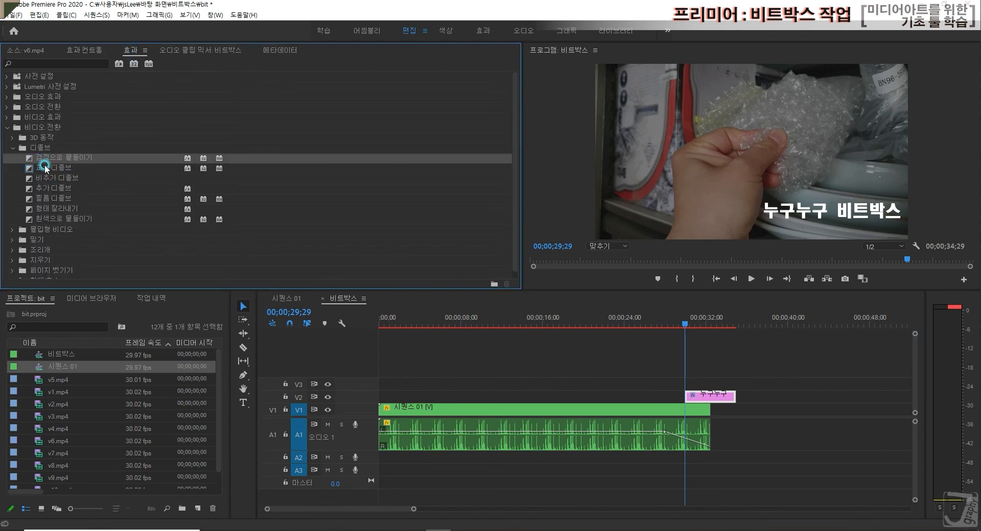
drag(33, 169, 688, 397)
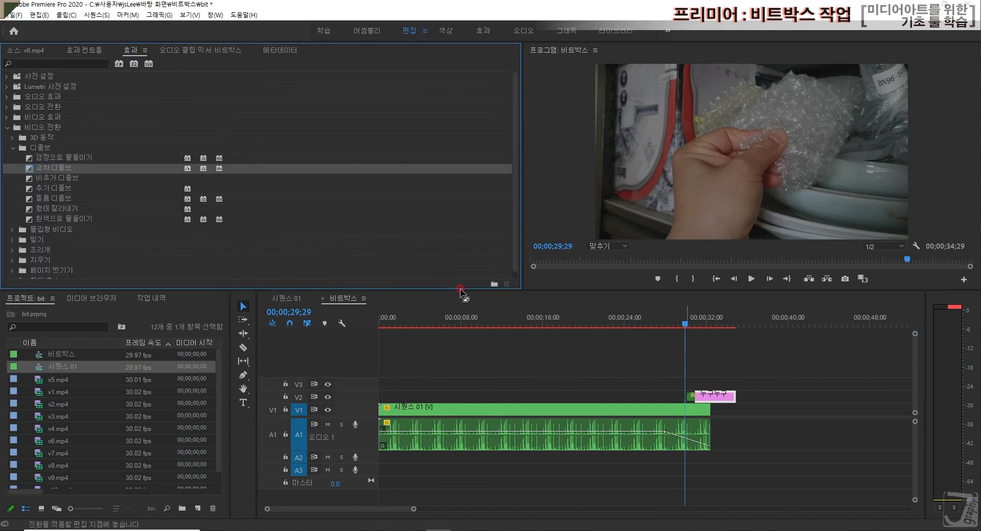
drag(35, 174, 713, 398)
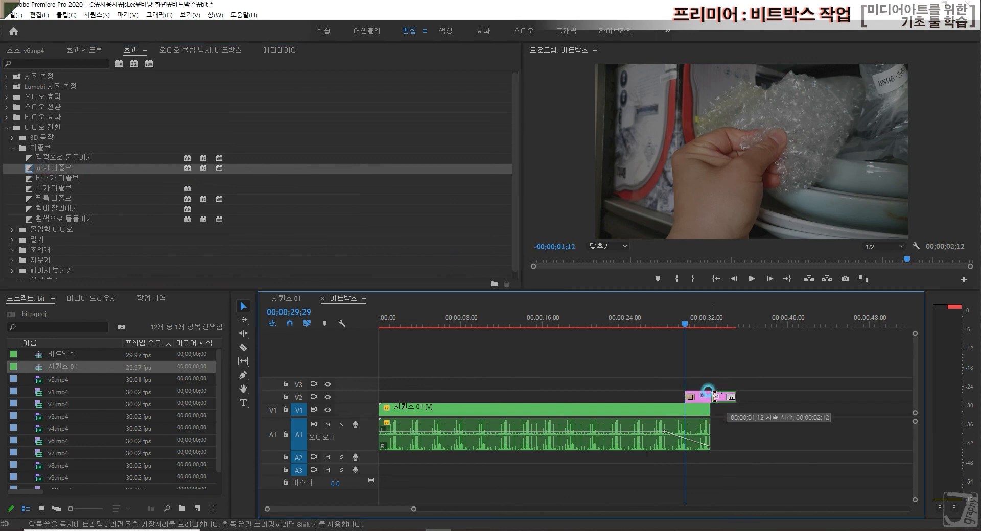
Play the ending to check how the title fades in and out over the closing picture.
drag(683, 327, 658, 321)
key(space)
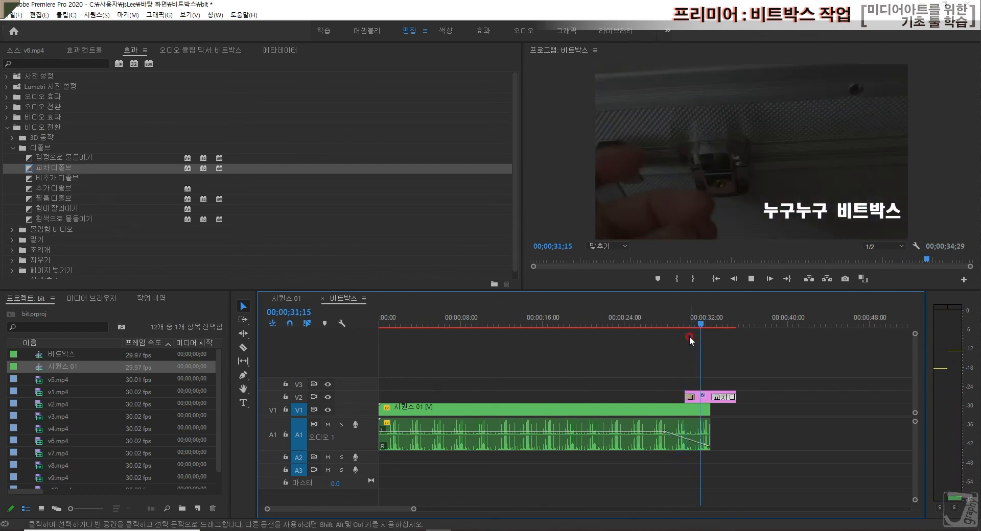
key(space)
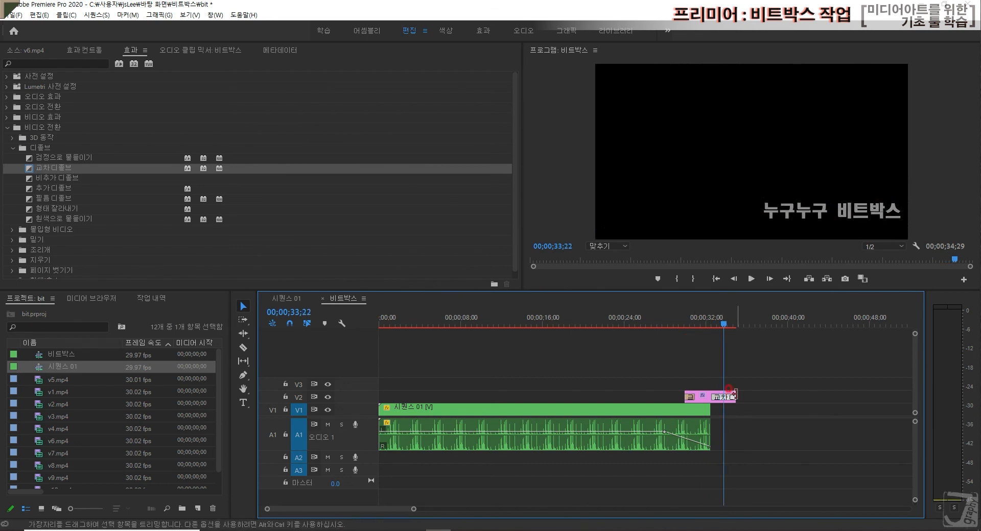
Trim the end of the title clip on V2 to 00;00;34;00.
key(Right)
key(Right)
key(Right)
key(Right)
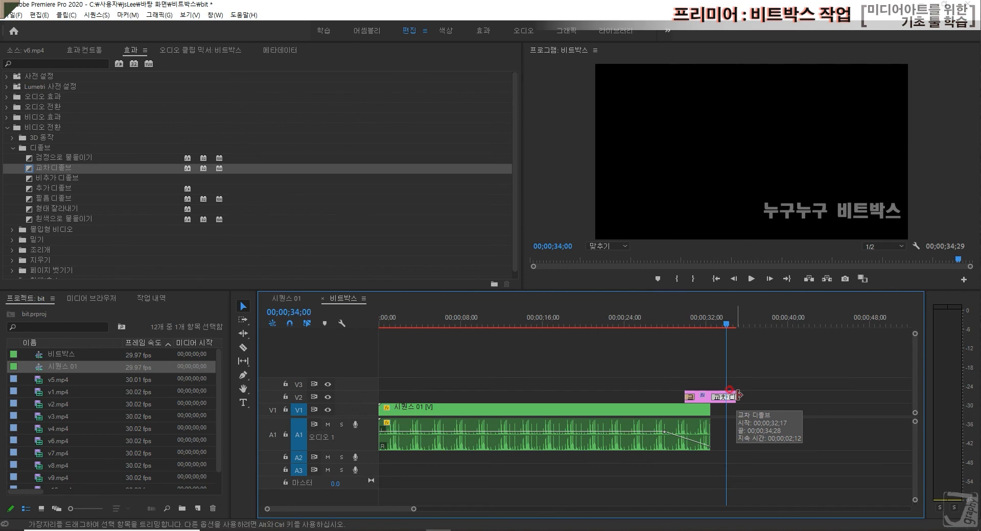
drag(735, 399, 726, 401)
Play the shortened title ending and the opening seconds, and return the playhead to the start of the 비트박스 sequence.
click(674, 321)
key(space)
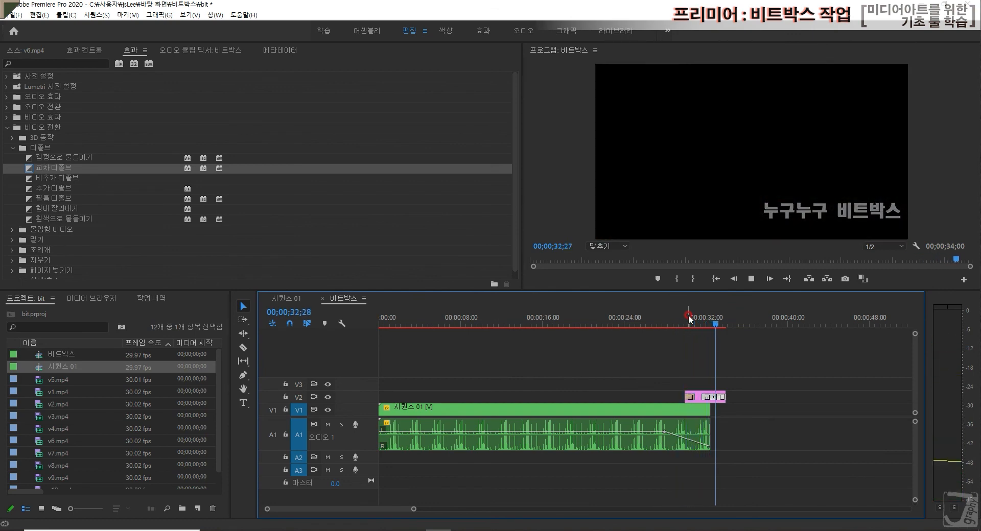
key(space)
drag(716, 320, 401, 324)
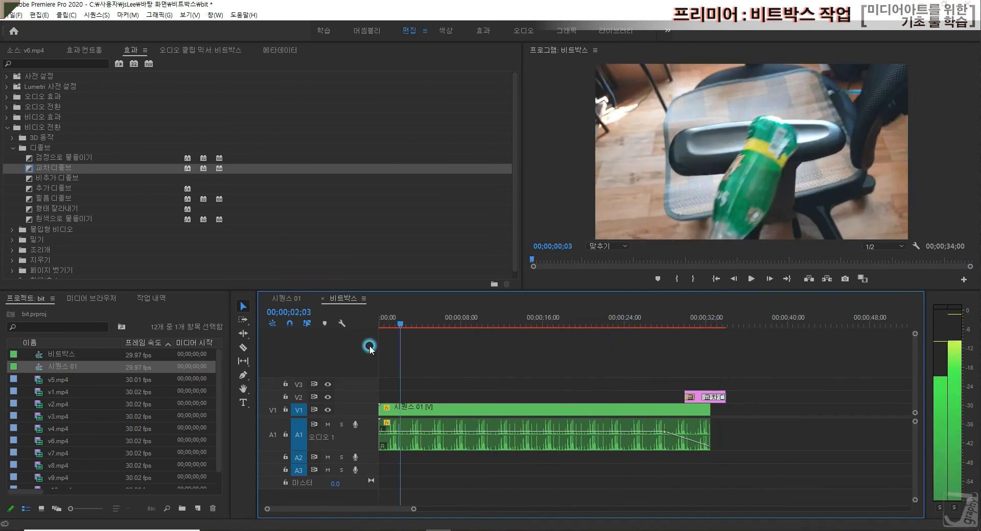
key(Home)
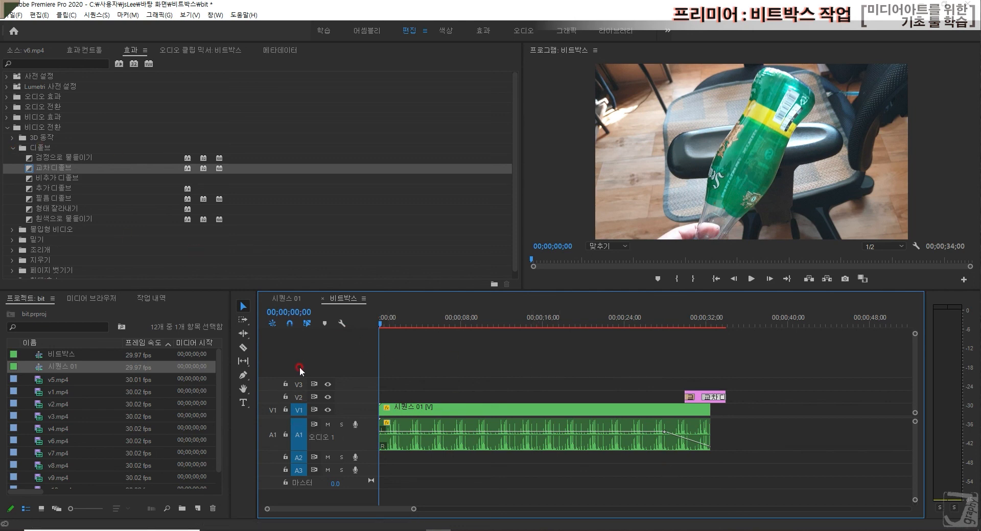
Compare the layered clips in 시퀀스 01 with the nested 비트박스 sequence.
click(284, 303)
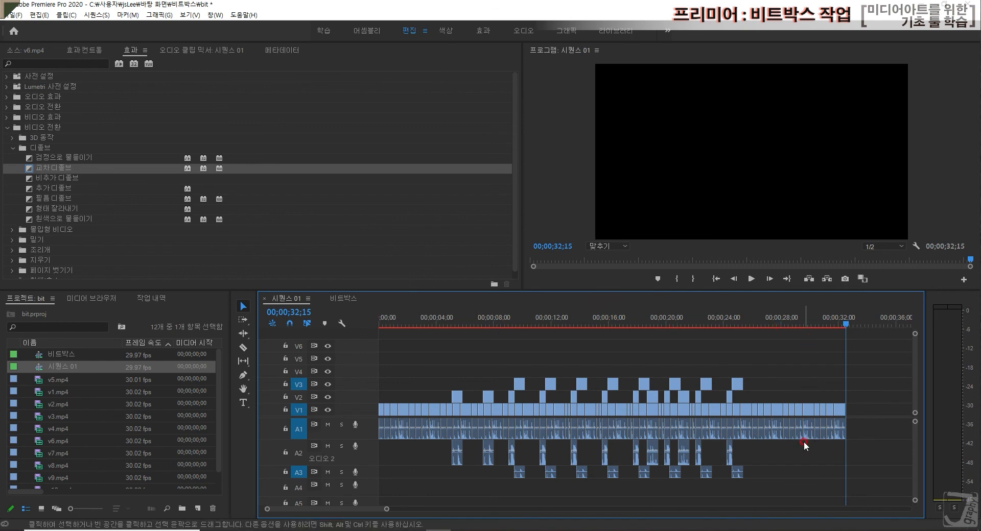
click(341, 299)
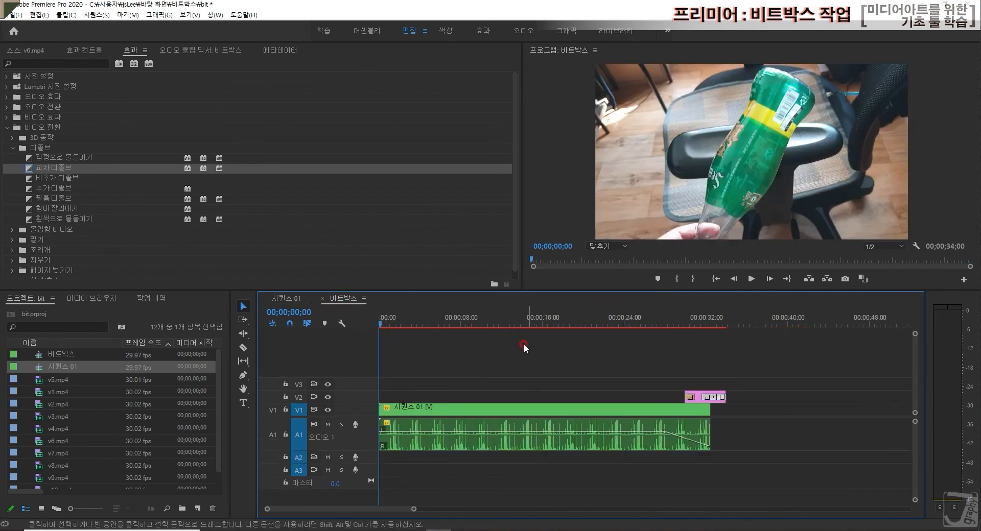
click(279, 301)
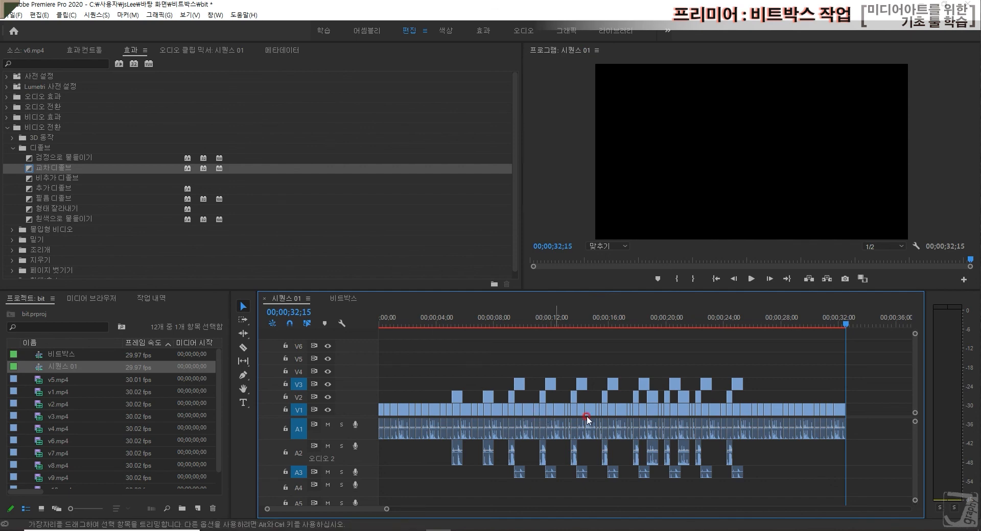
click(787, 317)
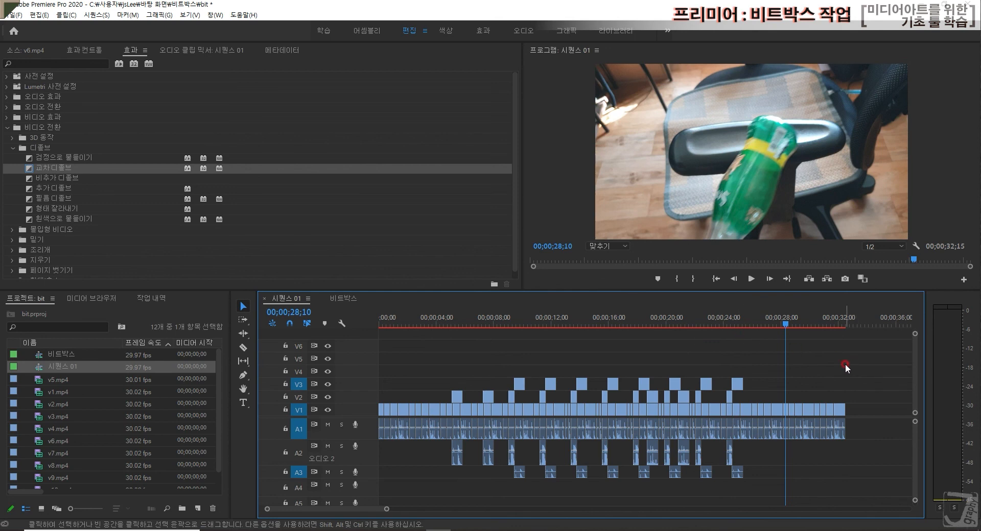
click(348, 297)
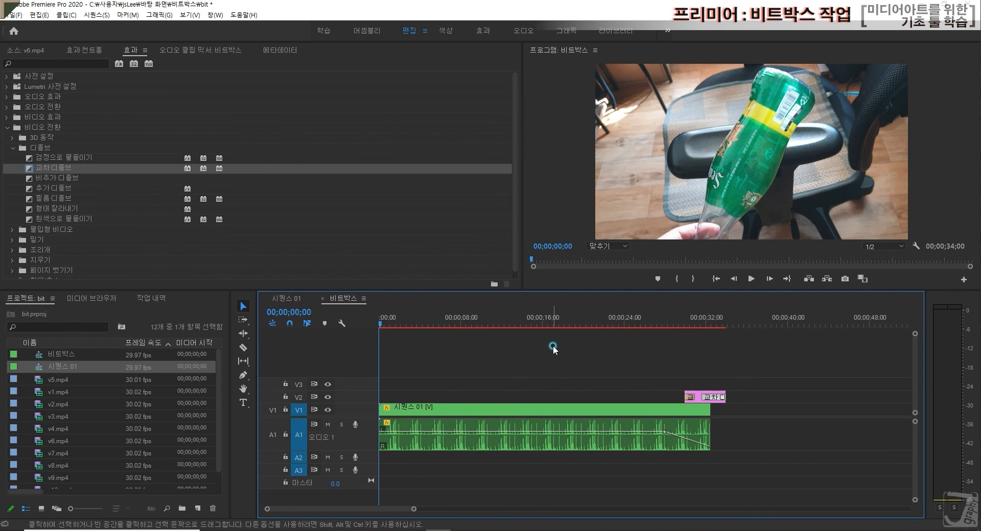
Open the media export settings for the 비트박스 sequence.
click(11, 15)
click(454, 418)
click(671, 428)
click(708, 486)
click(12, 16)
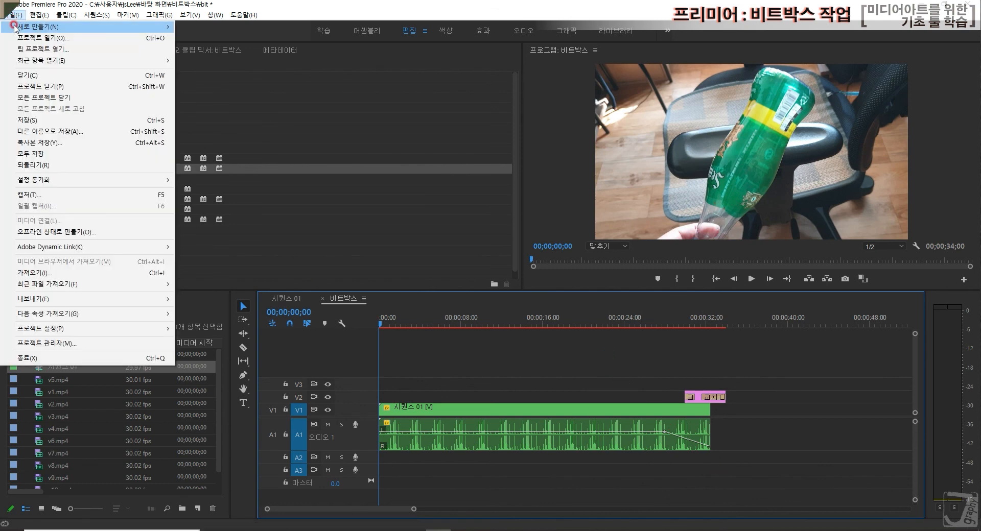
click(112, 297)
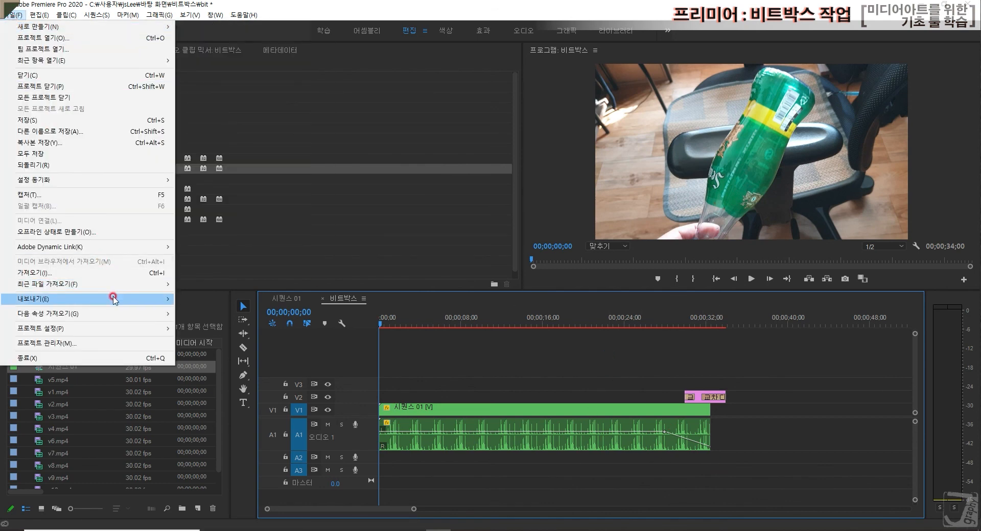
click(245, 299)
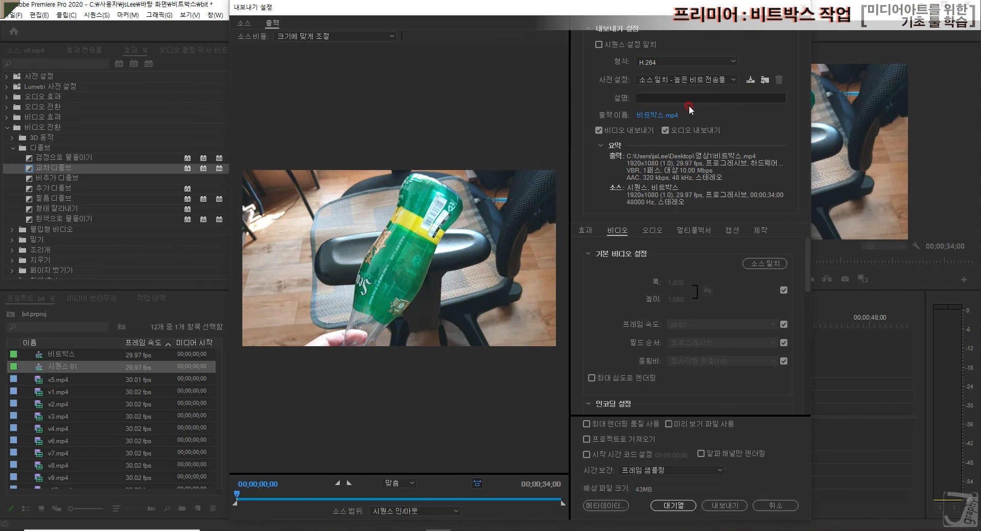
Set the export format to H.264 with the preset 소스 일치 - 중간 비트 전송률 (match source, medium bitrate).
click(699, 60)
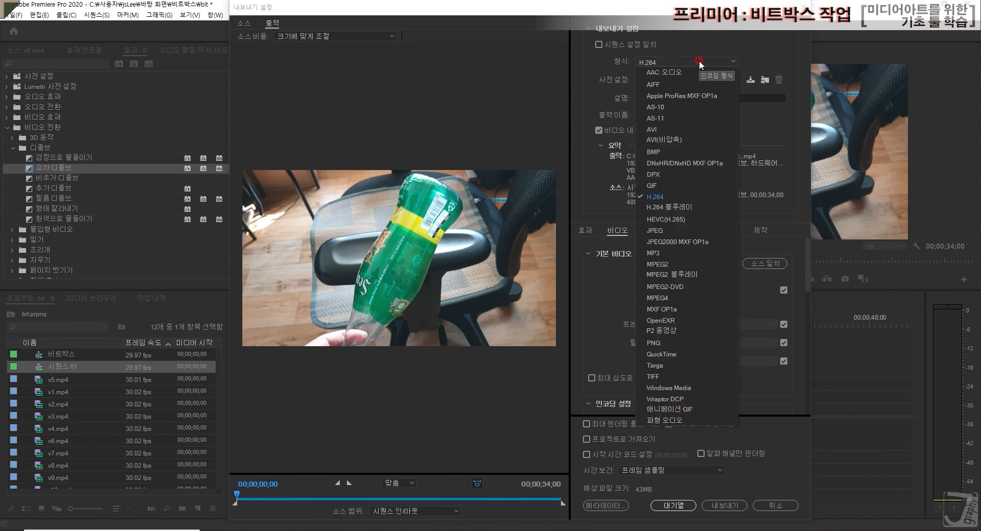
click(687, 200)
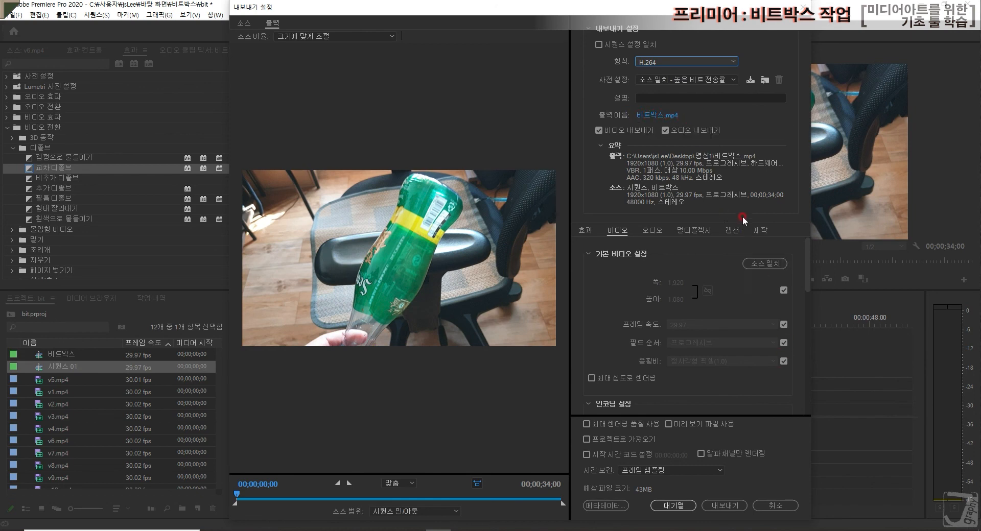
click(722, 80)
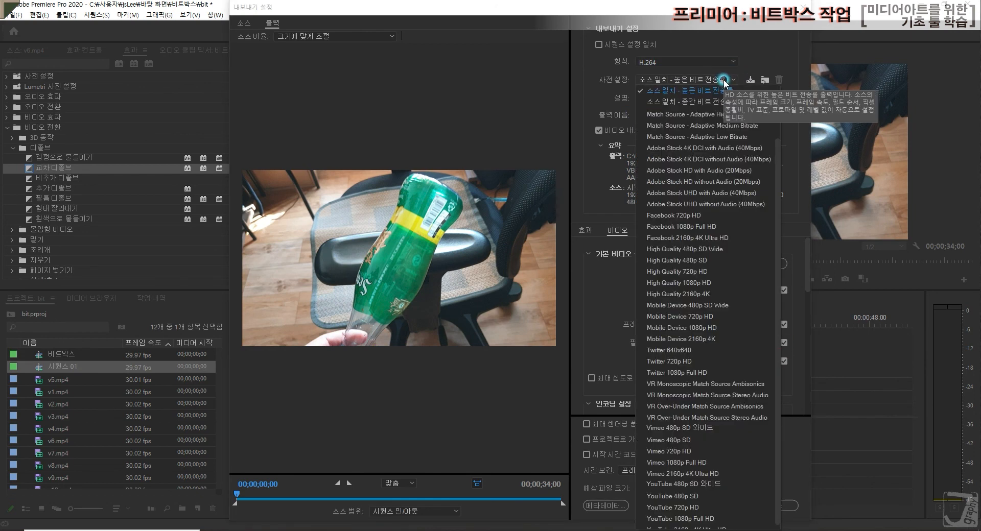
click(808, 259)
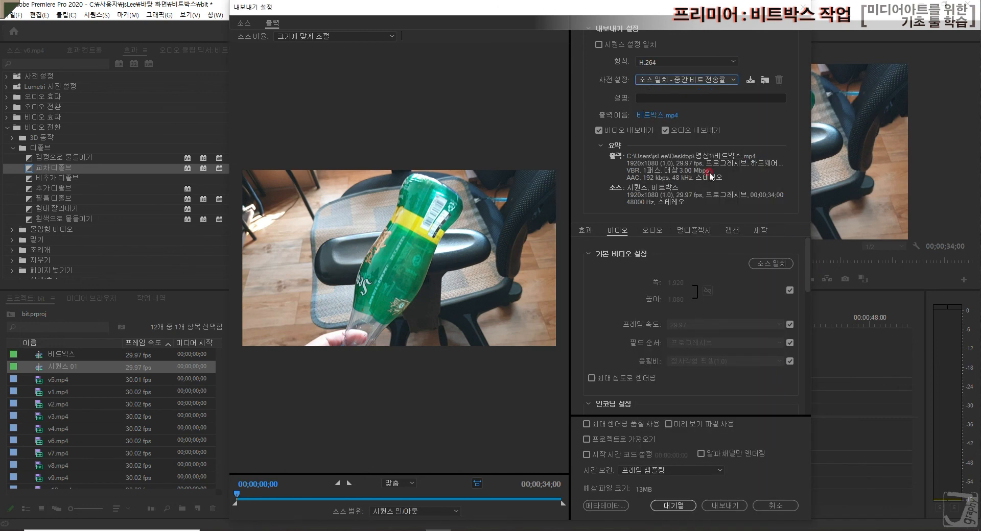
Set the output file to 비트박스.mp4 in the desktop's 비트박스 folder and export the sequence.
click(654, 114)
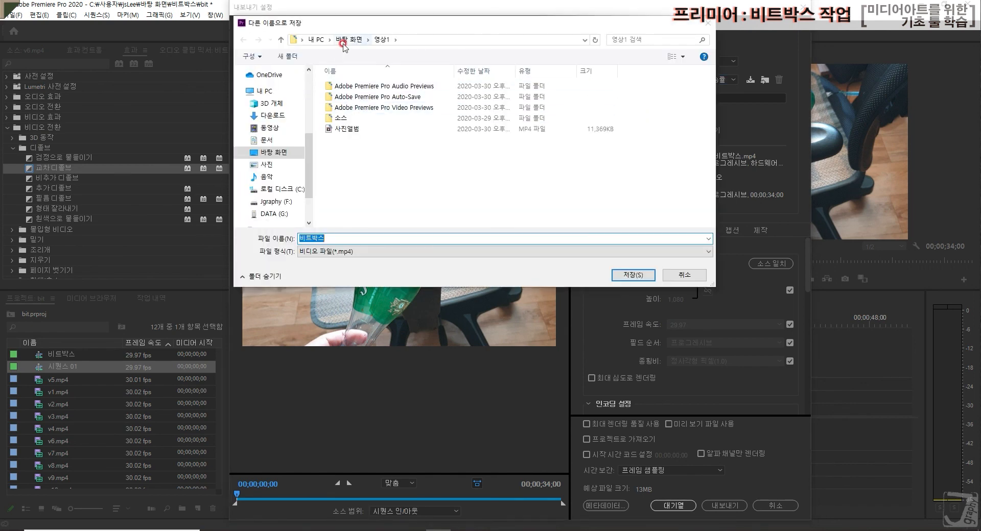
click(346, 41)
double_click(387, 139)
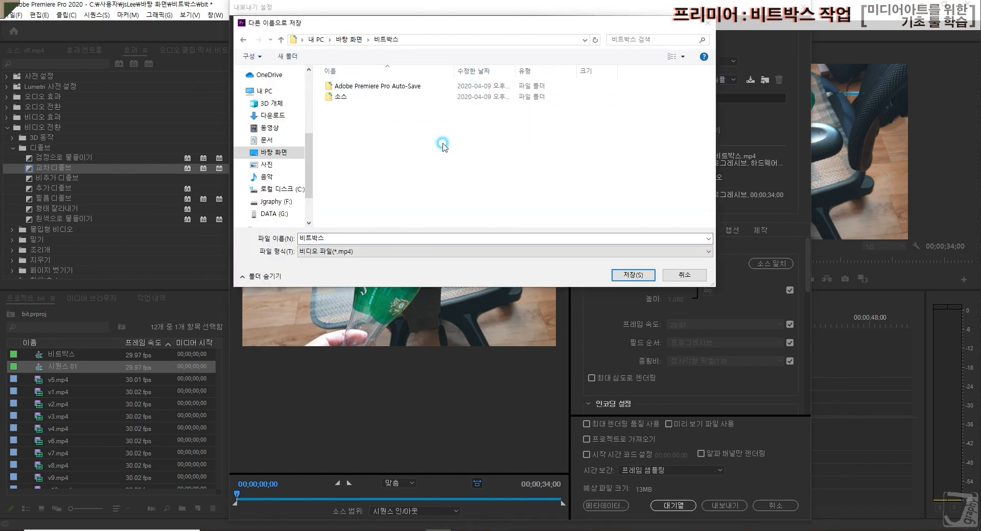
click(630, 274)
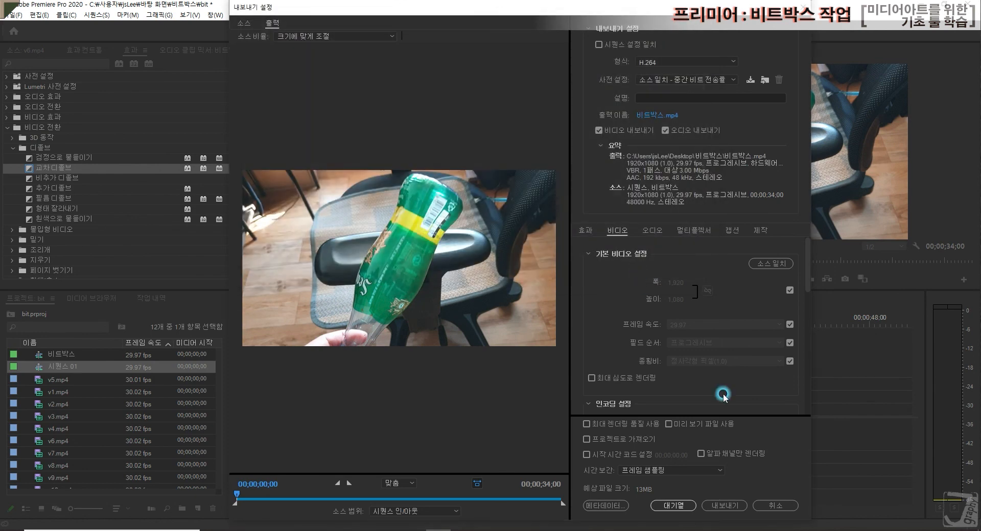
click(736, 506)
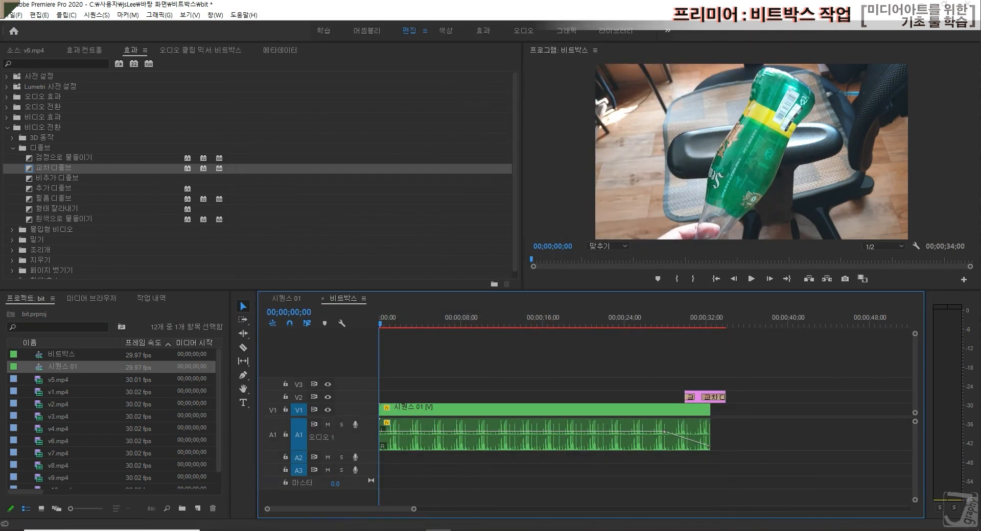
Switch to File Explorer, go up from 소스 to the 비트박스 folder and play the exported 비트박스 video.
click(238, 530)
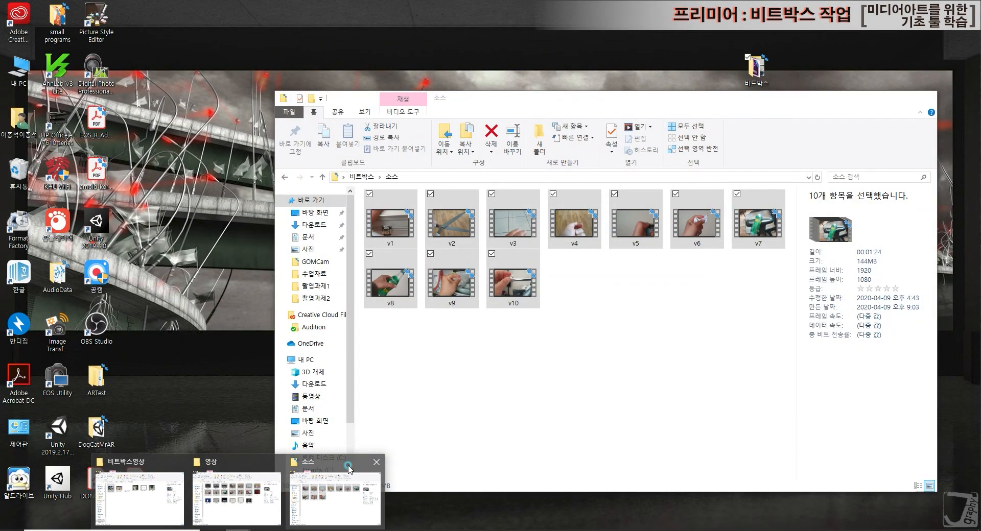
click(349, 465)
click(363, 177)
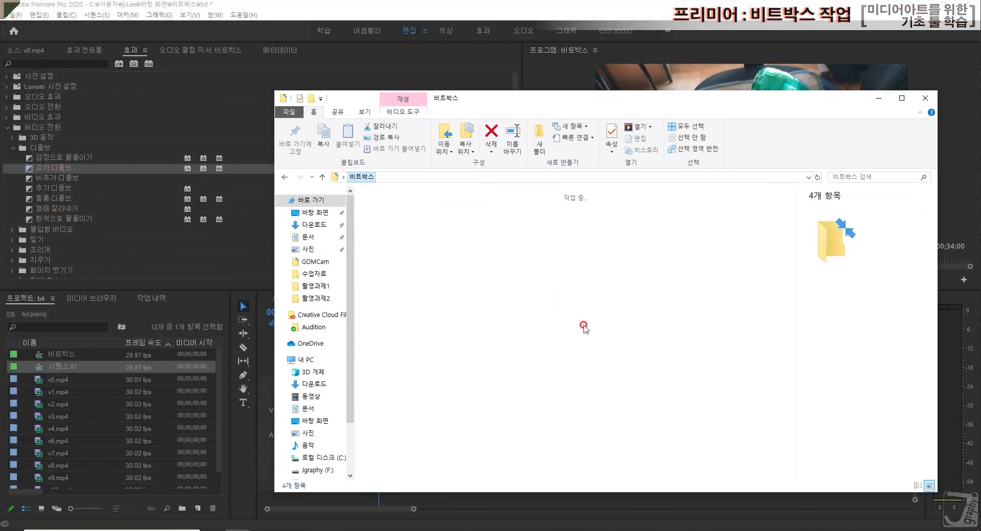
click(580, 231)
double_click(579, 230)
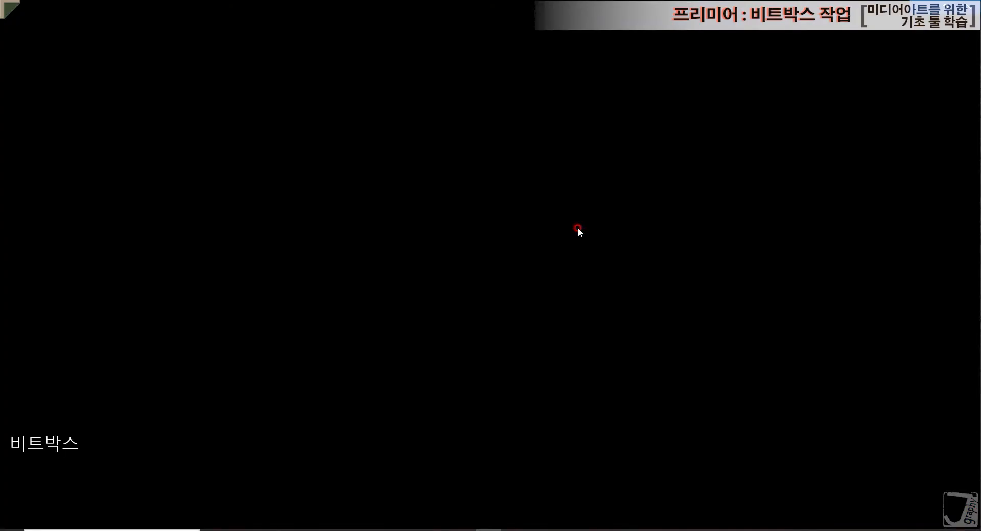